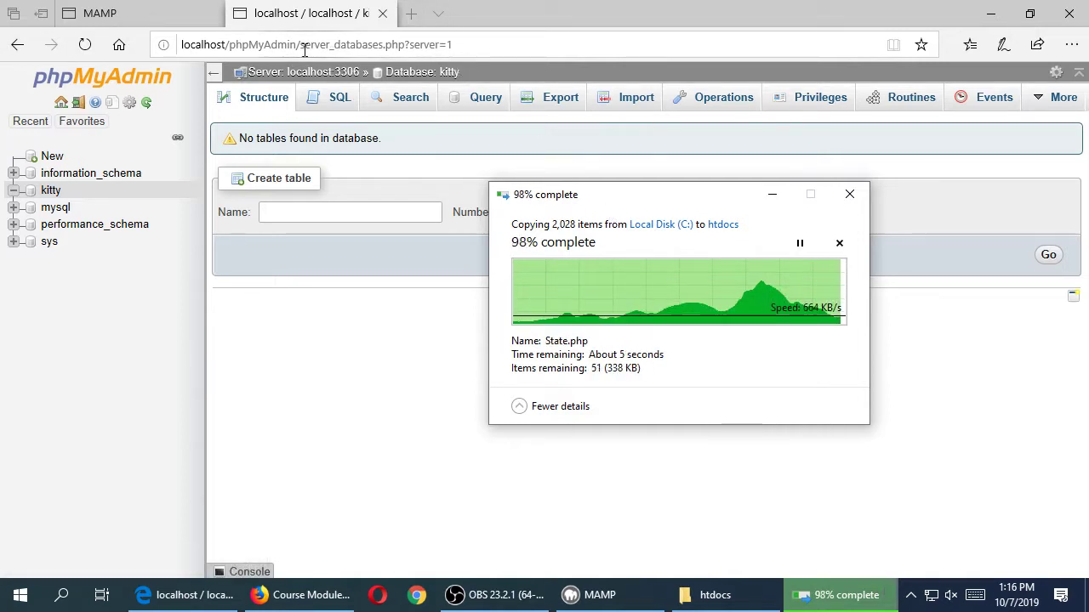
- Try loading localhost/kitty and then localhost/wordpress in Edge's address bar
{"action": "key", "text": "alt+Tab"}
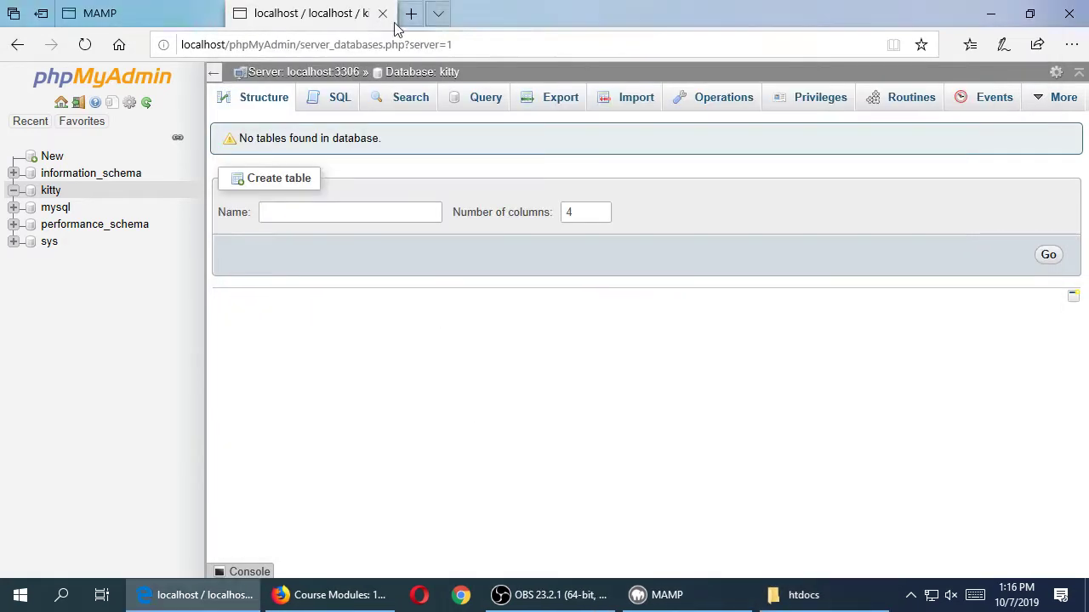
{"action": "left_click_drag", "start_coordinate": [230, 44], "coordinate": [789, 32]}
{"action": "type", "text": "kitty"}
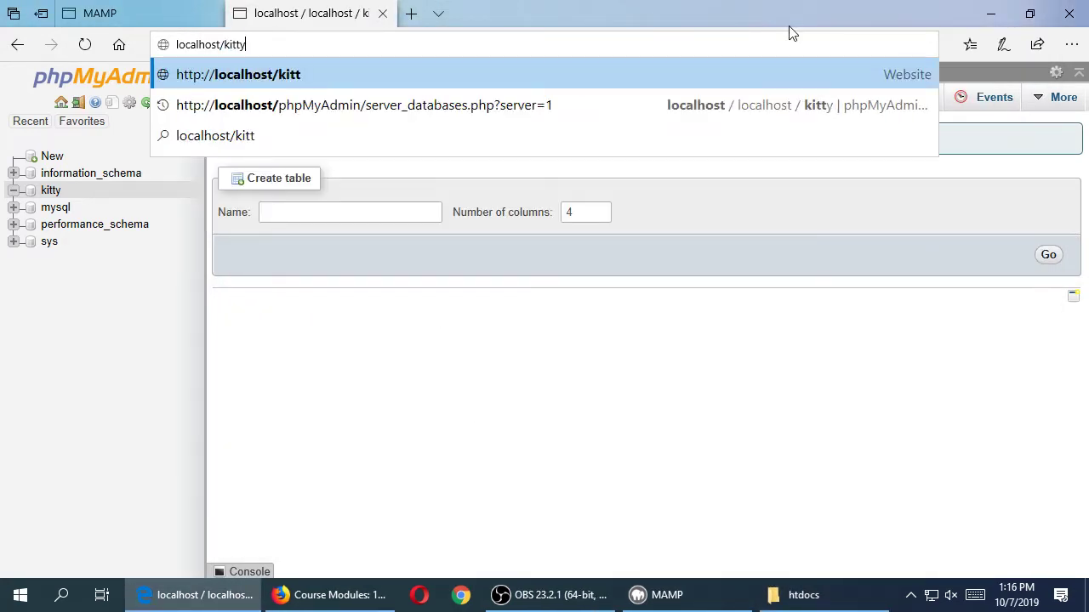
{"action": "key", "text": "Return"}
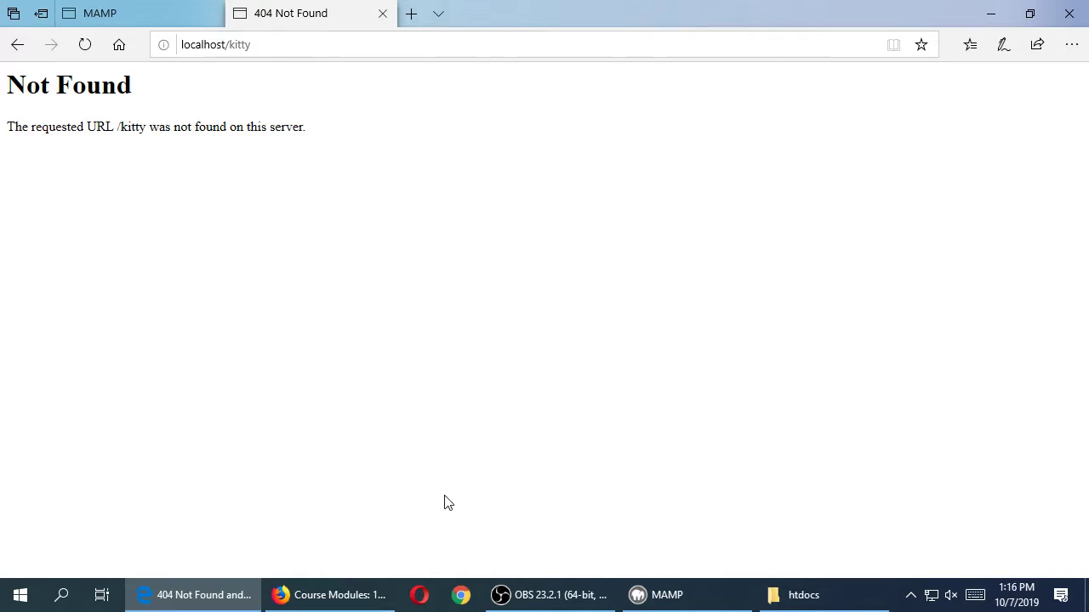
{"action": "left_click", "coordinate": [319, 51]}
{"action": "left_click", "coordinate": [322, 54]}
{"action": "key", "text": "BackSpace"}
{"action": "key", "text": "BackSpace"}
{"action": "key", "text": "BackSpace"}
{"action": "key", "text": "BackSpace"}
{"action": "key", "text": "BackSpace"}
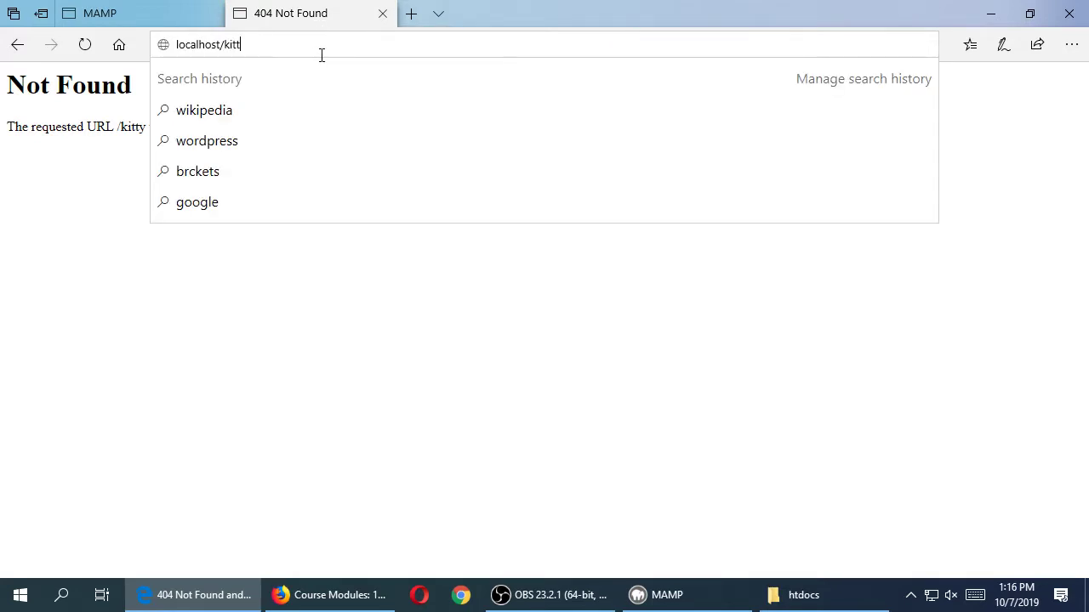
{"action": "type", "text": "wordpress"}
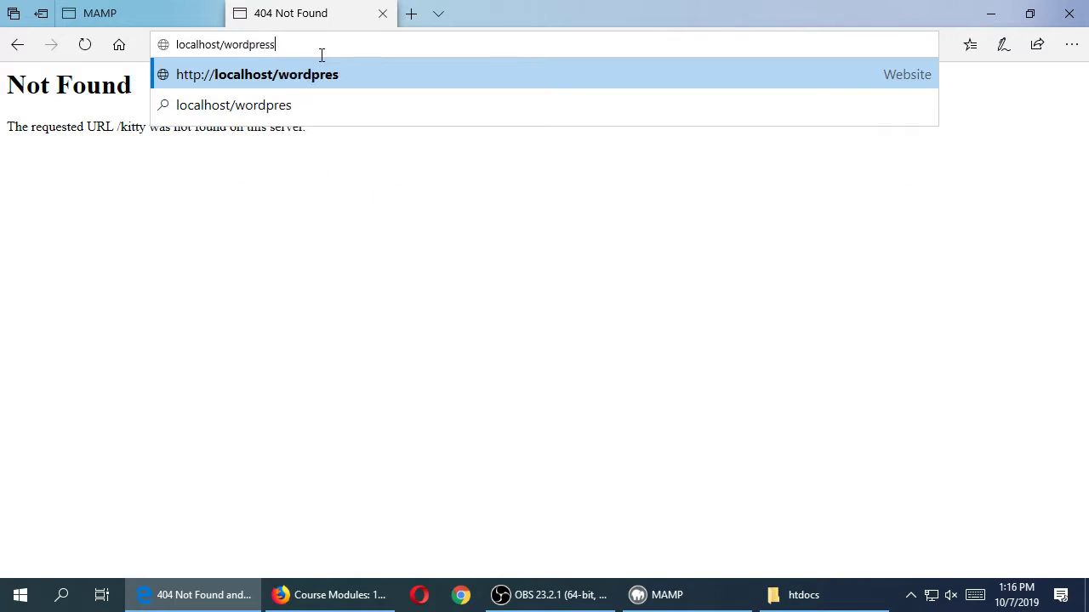
{"action": "key", "text": "Return"}
- Request localhost/mysite, then open a new browser tab on the start page
{"action": "left_click", "coordinate": [273, 46]}
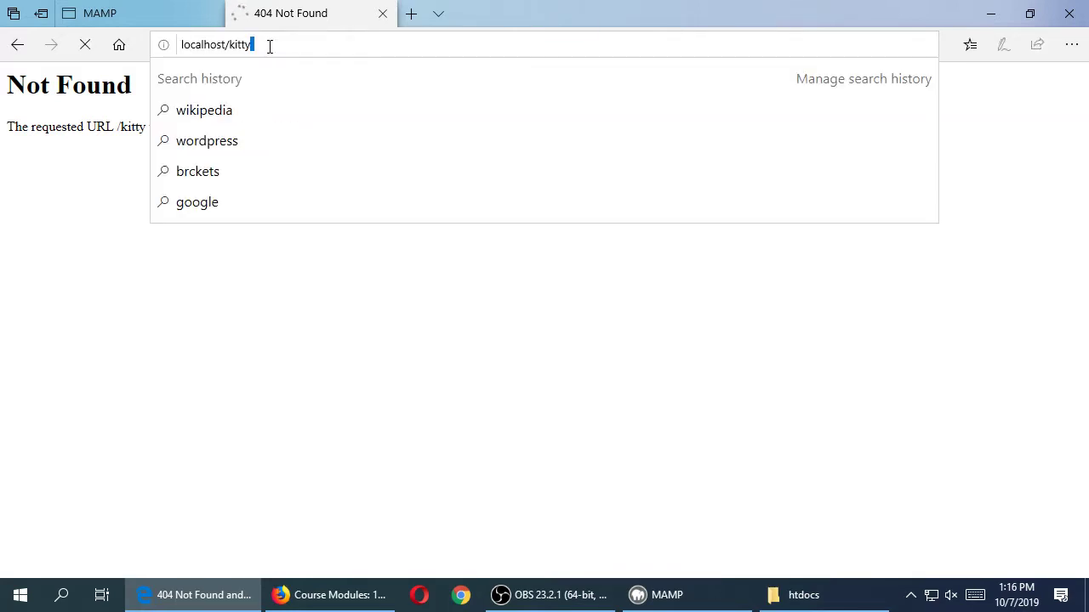
{"action": "key", "text": "BackSpace"}
{"action": "key", "text": "BackSpace"}
{"action": "key", "text": "BackSpace"}
{"action": "key", "text": "BackSpace"}
{"action": "key", "text": "BackSpace"}
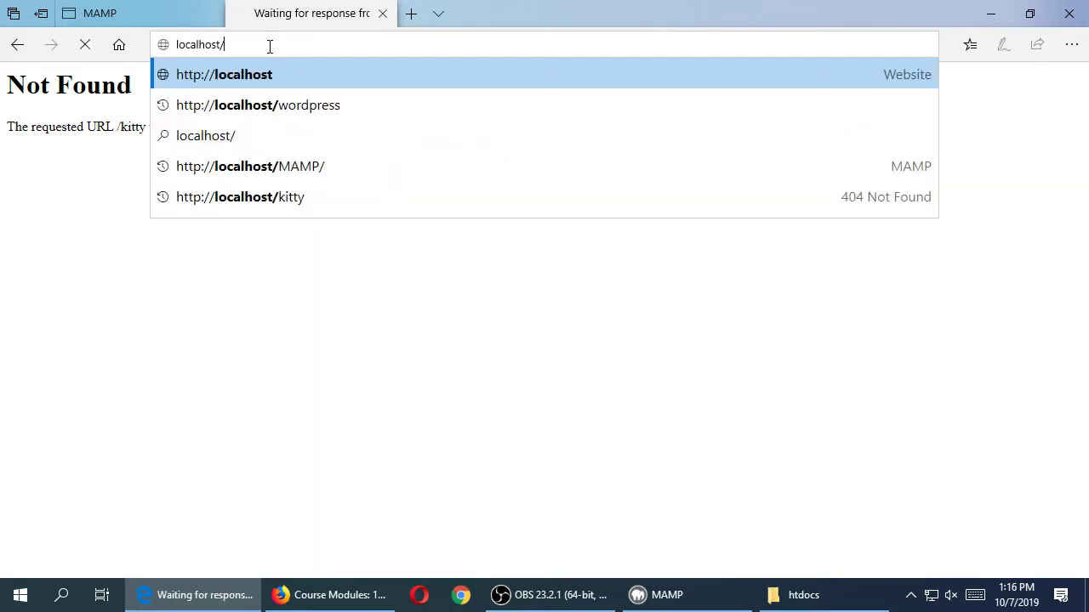
{"action": "type", "text": "mysite"}
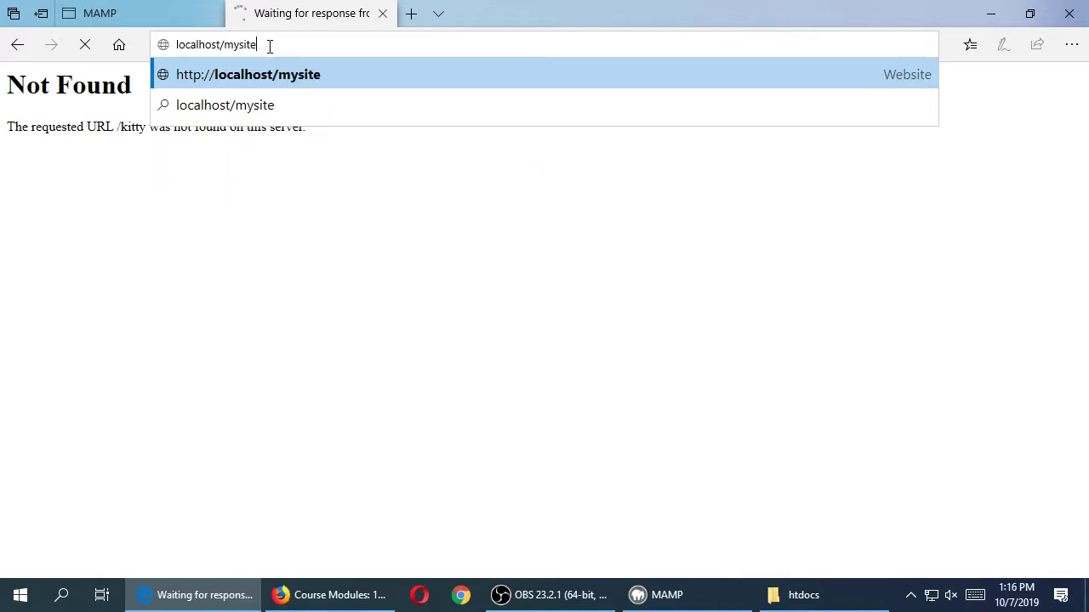
{"action": "left_click", "coordinate": [798, 594]}
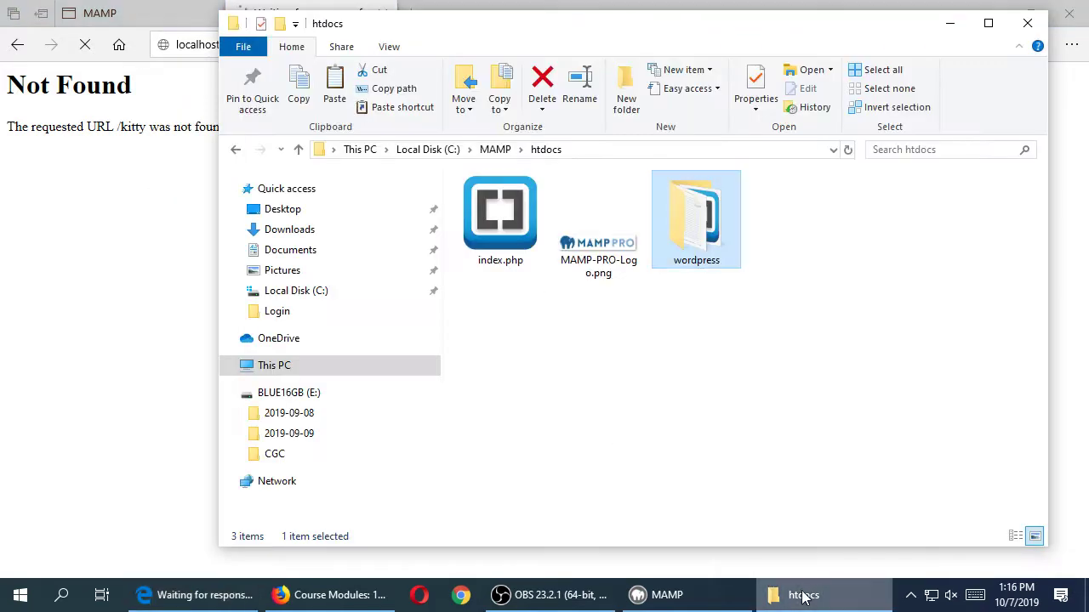
{"action": "left_click", "coordinate": [520, 4]}
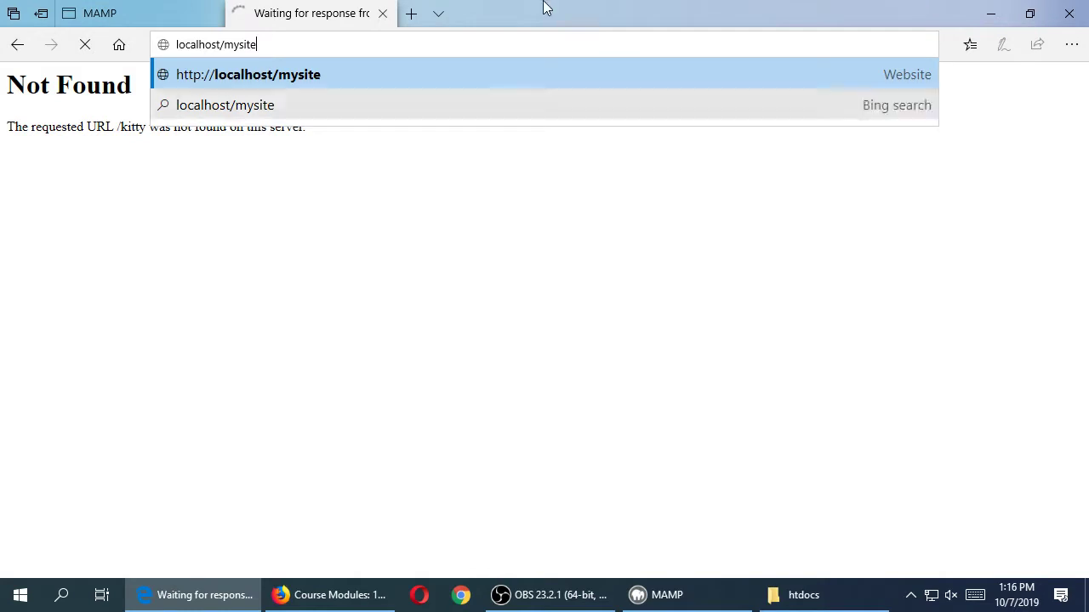
{"action": "left_click", "coordinate": [187, 221]}
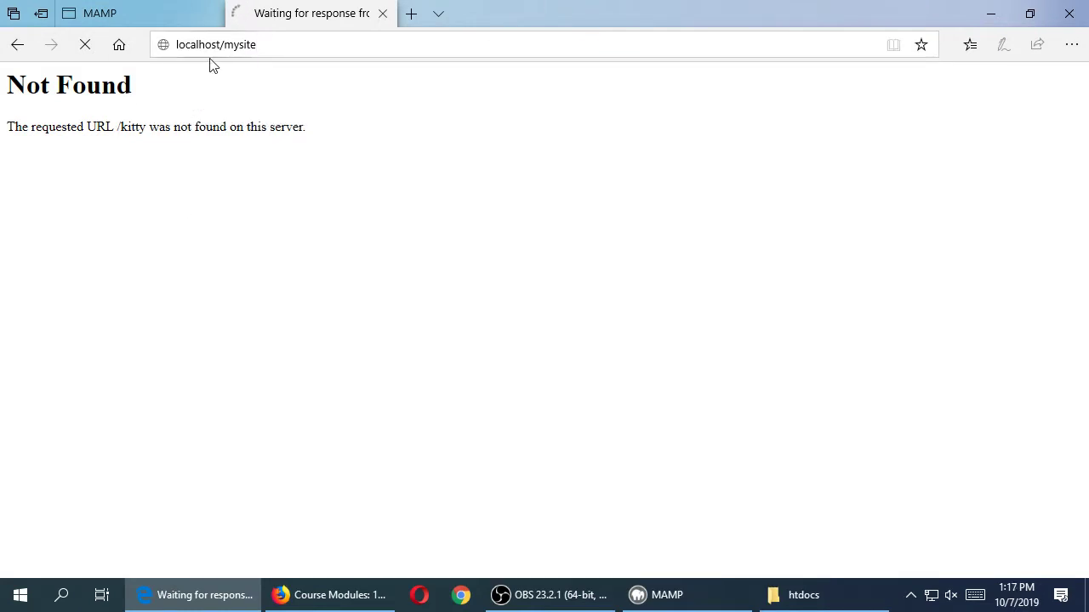
{"action": "left_click", "coordinate": [411, 17]}
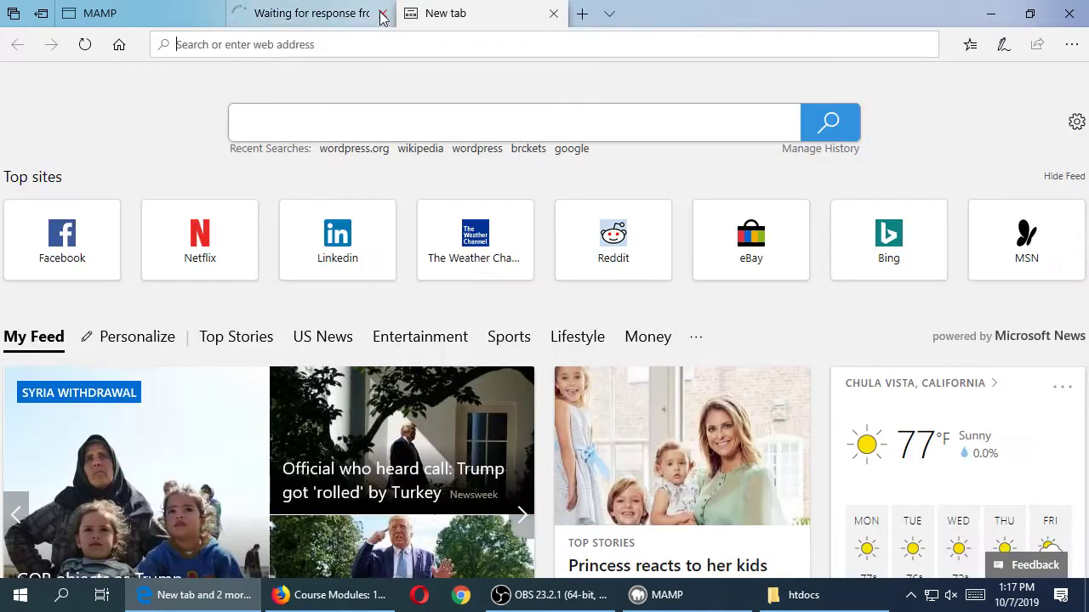
- Load the localhost/wordpress setup page in English and begin the database setup
{"action": "type", "text": "localhost/"}
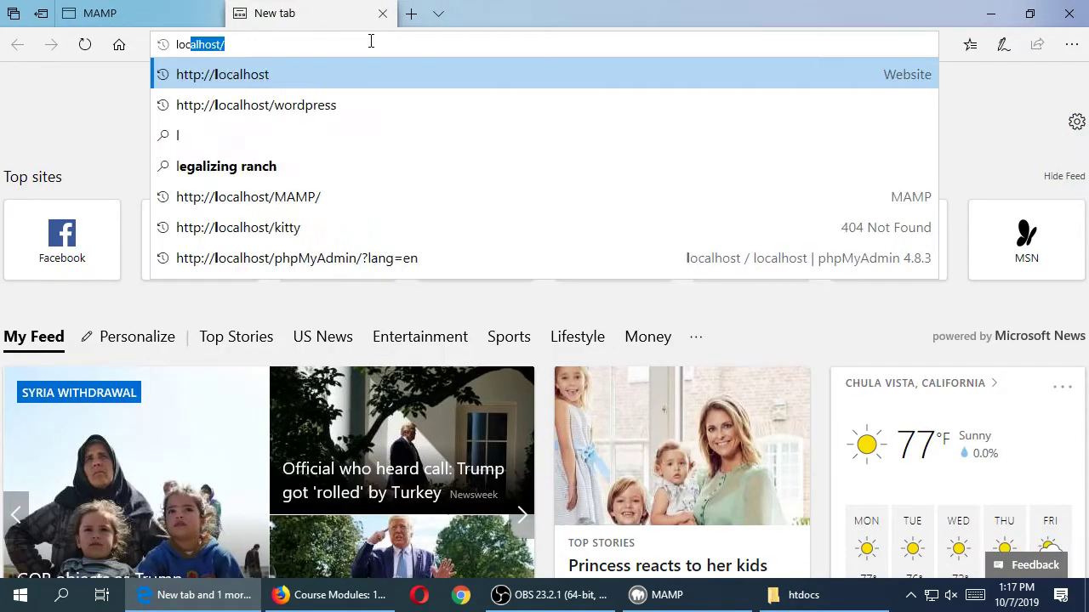
{"action": "key", "text": "Down"}
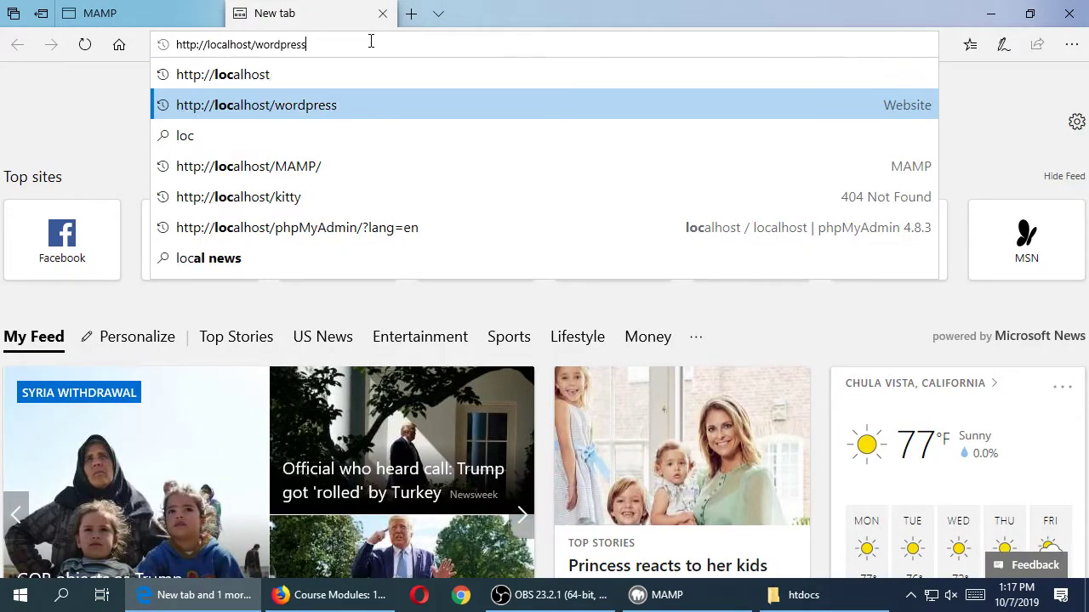
{"action": "key", "text": "Return"}
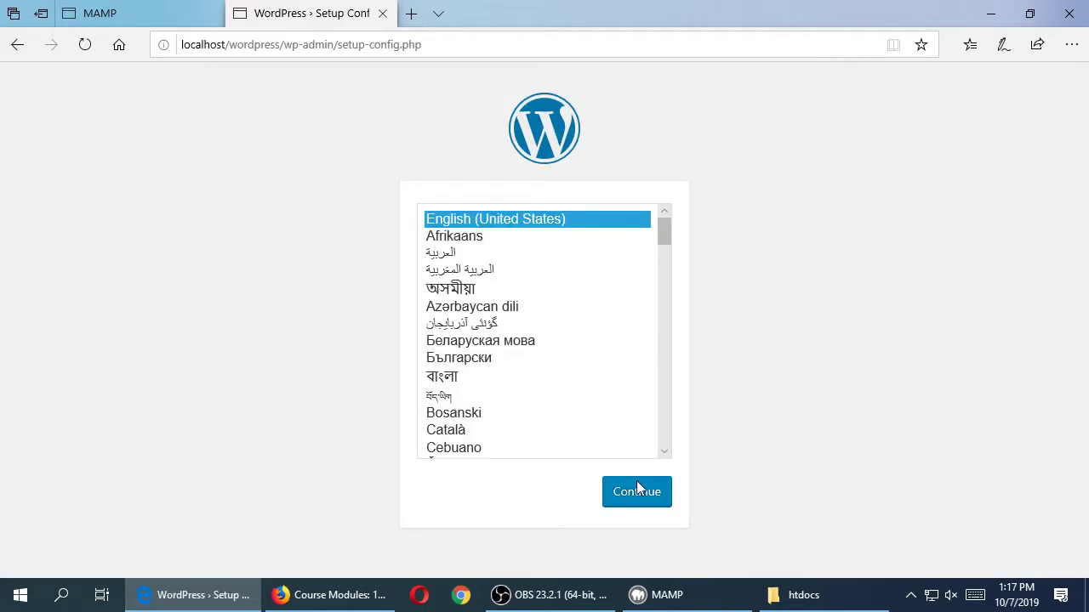
{"action": "left_click", "coordinate": [636, 481]}
{"action": "left_click", "coordinate": [270, 531]}
- Submit database name kitty, username root and the database password, then run the installation
{"action": "double_click", "coordinate": [417, 259]}
{"action": "type", "text": "kitty"}
{"action": "key", "text": "Tab"}
{"action": "type", "text": "root"}
{"action": "key", "text": "Tab"}
{"action": "type", "text": "root"}
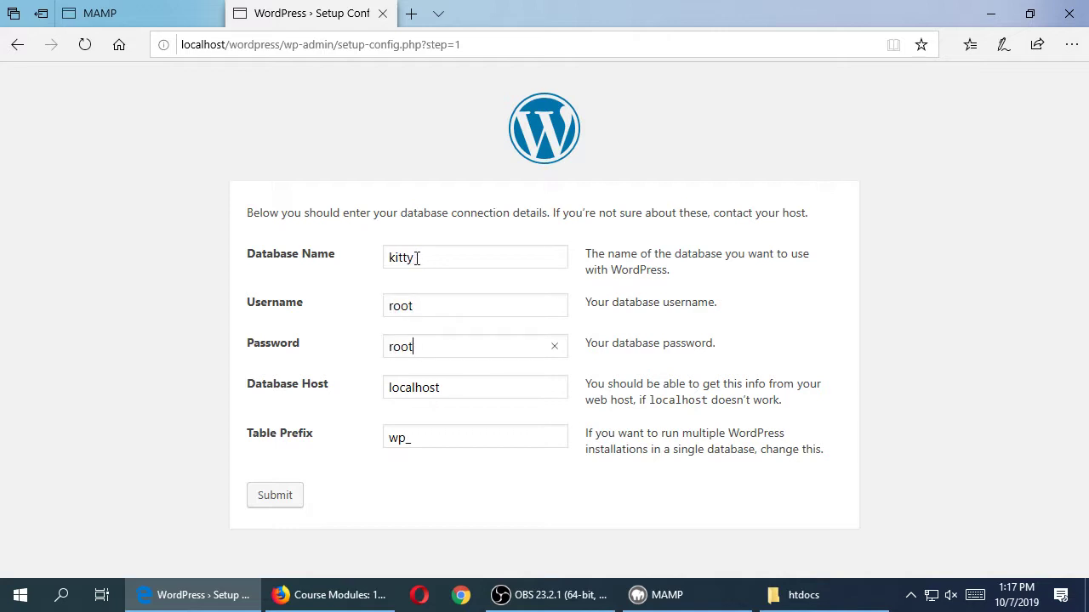
{"action": "left_click", "coordinate": [293, 492]}
{"action": "left_click", "coordinate": [275, 274]}
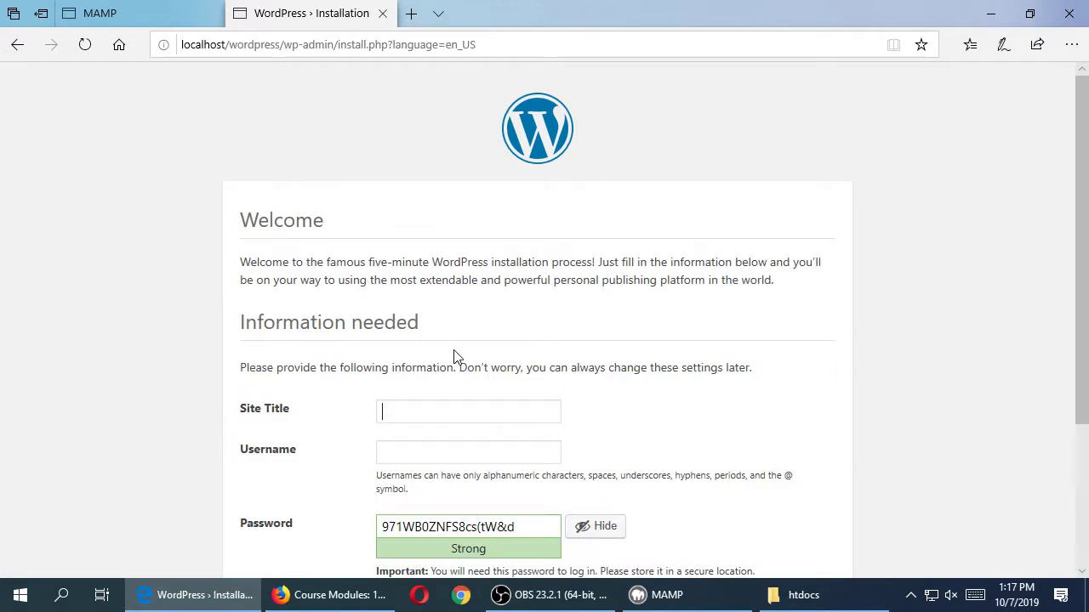
- Install with site title My Site, user admin, a confirmed weak password and the admin e-mail
{"action": "type", "text": "My Site"}
{"action": "key", "text": "Tab"}
{"action": "type", "text": "admin"}
{"action": "key", "text": "Tab"}
{"action": "type", "text": "pa"}
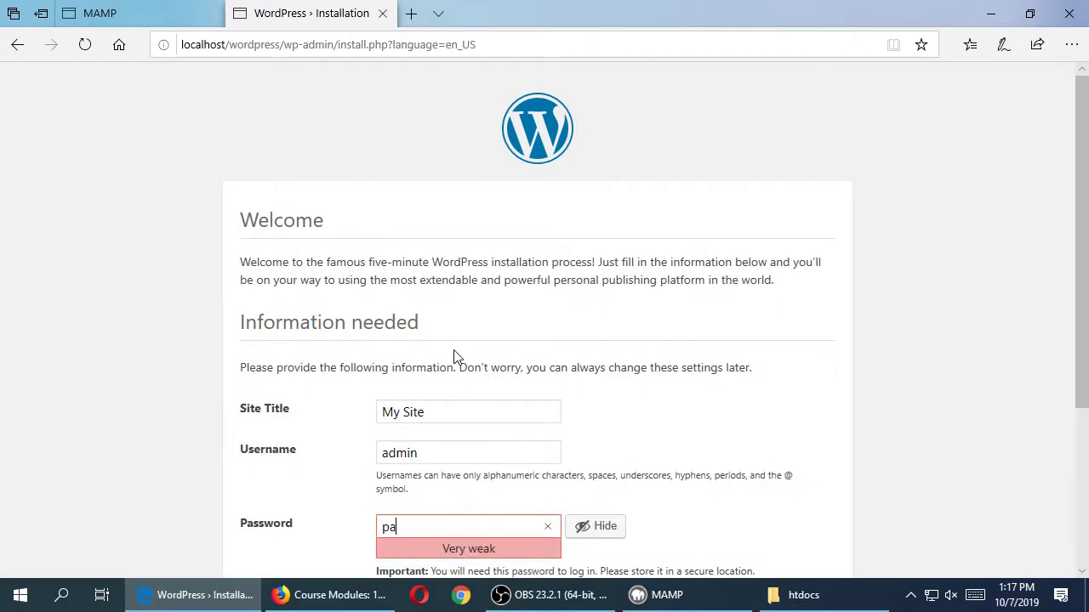
{"action": "type", "text": "ssword"}
{"action": "scroll", "coordinate": [454, 357], "scroll_direction": "down", "scroll_amount": 3}
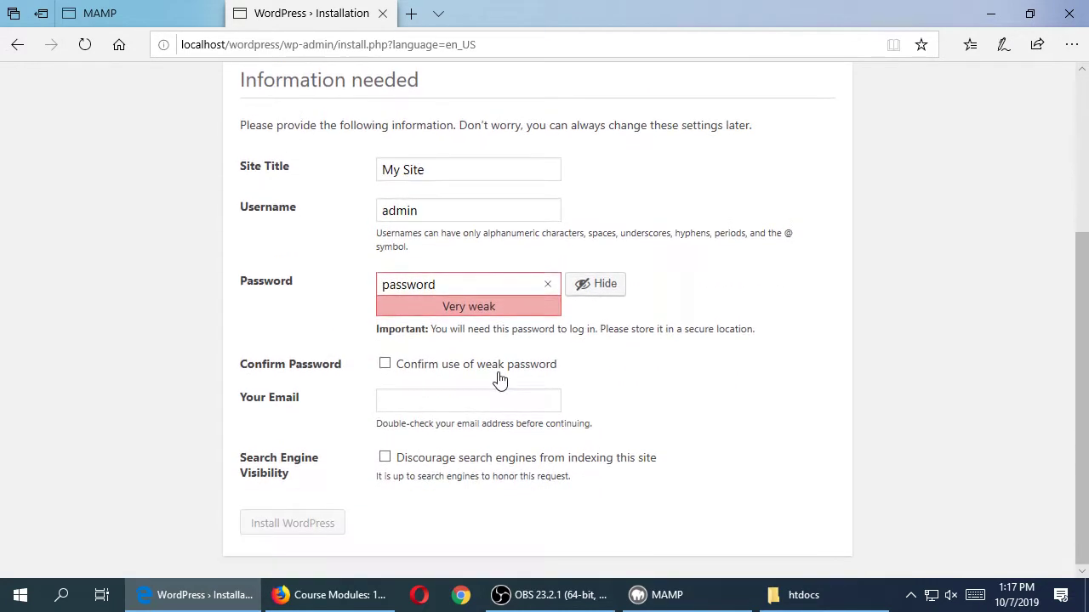
{"action": "left_click", "coordinate": [469, 372]}
{"action": "left_click", "coordinate": [424, 393]}
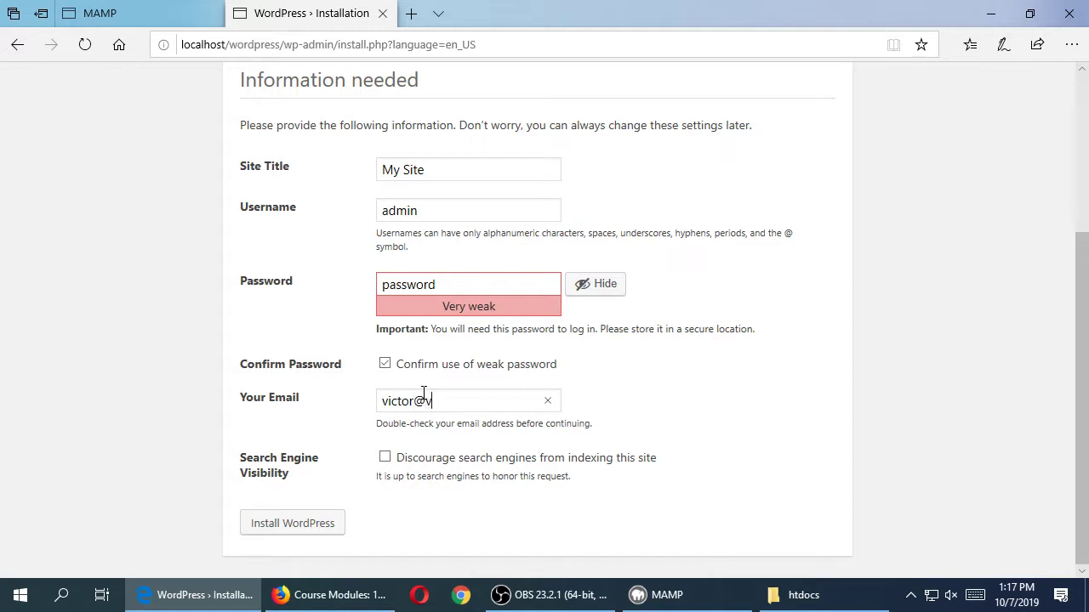
{"action": "left_click", "coordinate": [309, 524]}
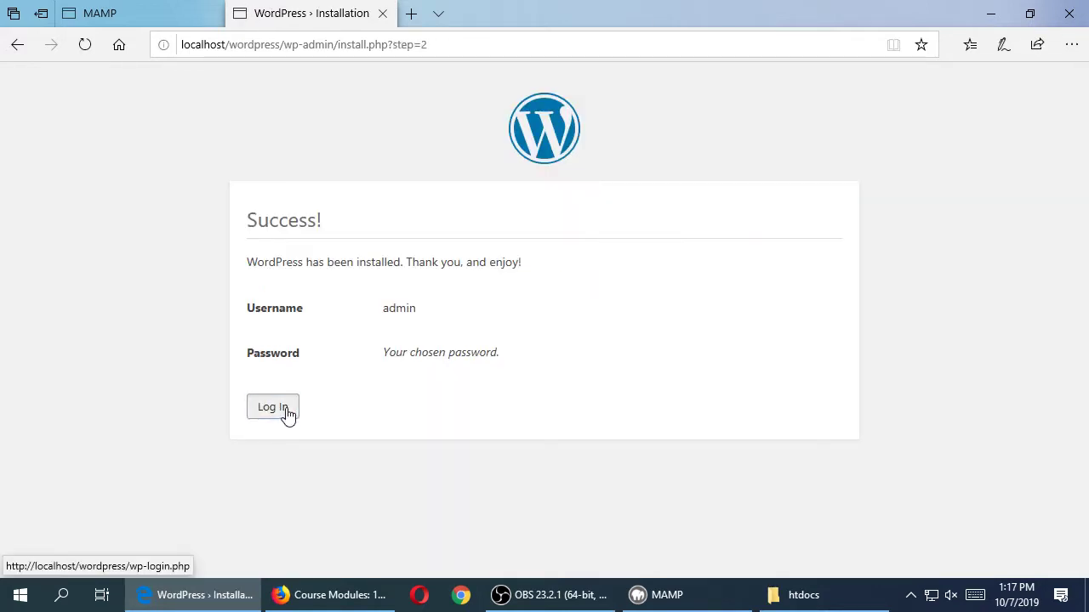
- Log in as admin with the account password from the success page
{"action": "left_click", "coordinate": [283, 413]}
{"action": "type", "text": "admin"}
{"action": "key", "text": "Tab"}
{"action": "type", "text": "*******"}
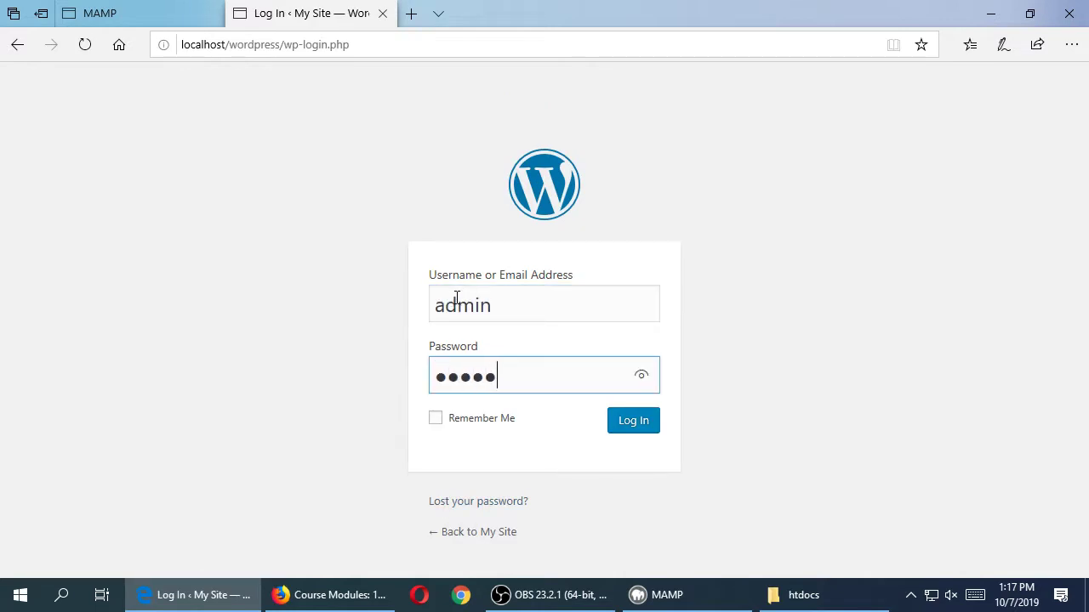
{"action": "key", "text": "Return"}
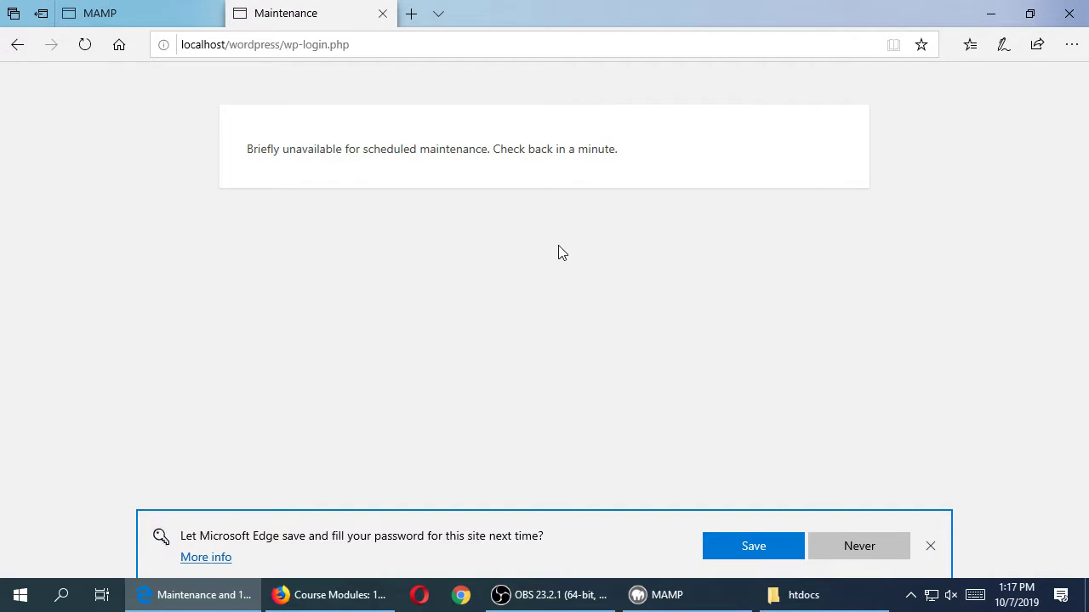
- Reload the wp-login page and log in again as admin with the password
{"action": "left_click", "coordinate": [337, 47]}
{"action": "key", "text": "Return"}
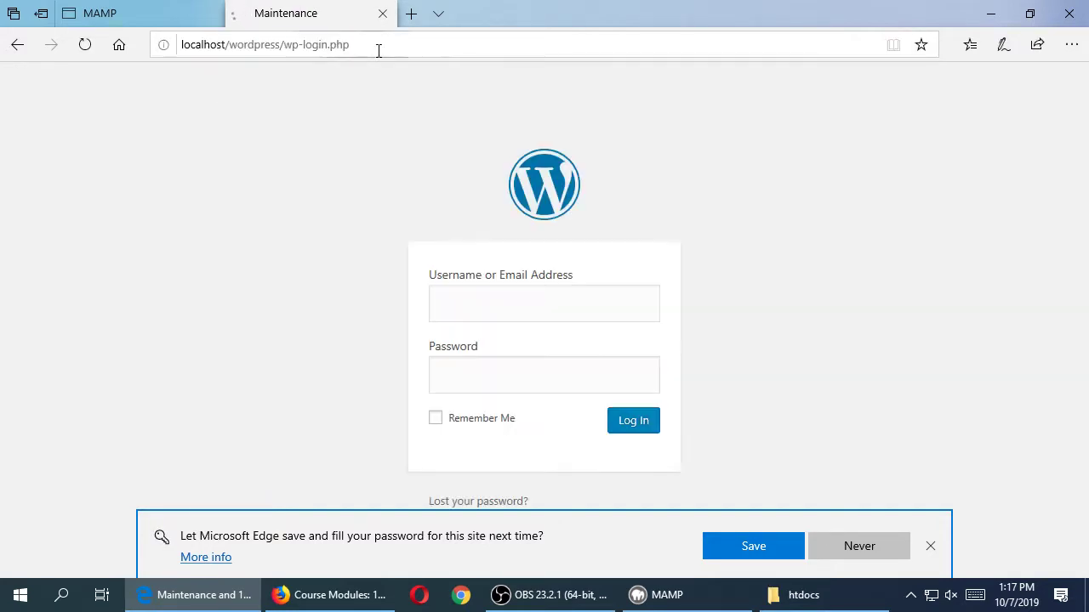
{"action": "type", "text": "admin"}
{"action": "key", "text": "Tab"}
{"action": "type", "text": "********"}
{"action": "key", "text": "Return"}
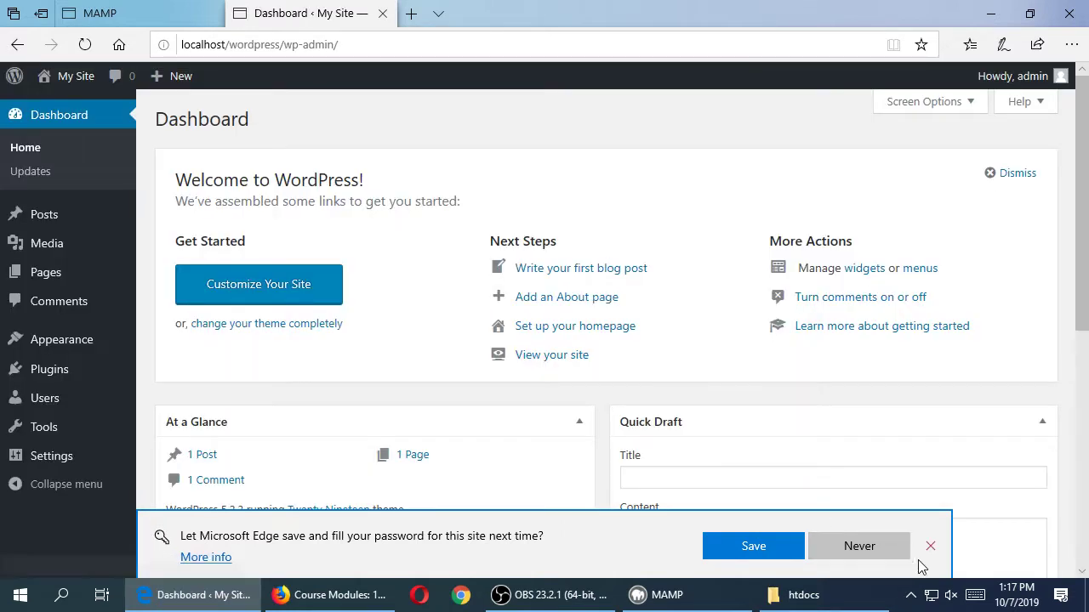
- Decline Edge's offer to save the password, leaving the admin Dashboard open
{"action": "left_click", "coordinate": [862, 546]}
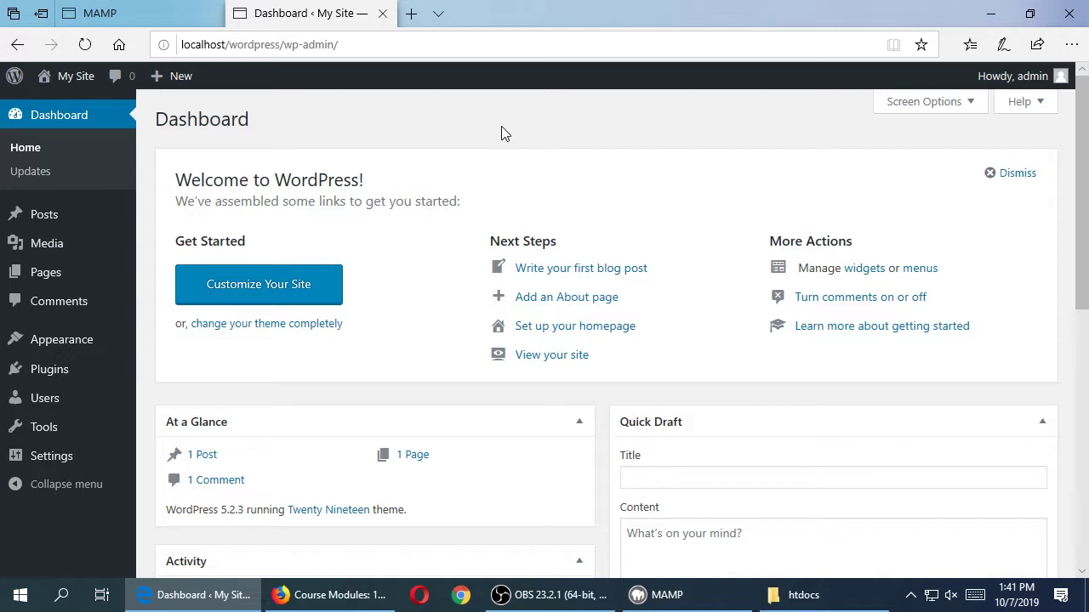
{"action": "left_click", "coordinate": [551, 606]}
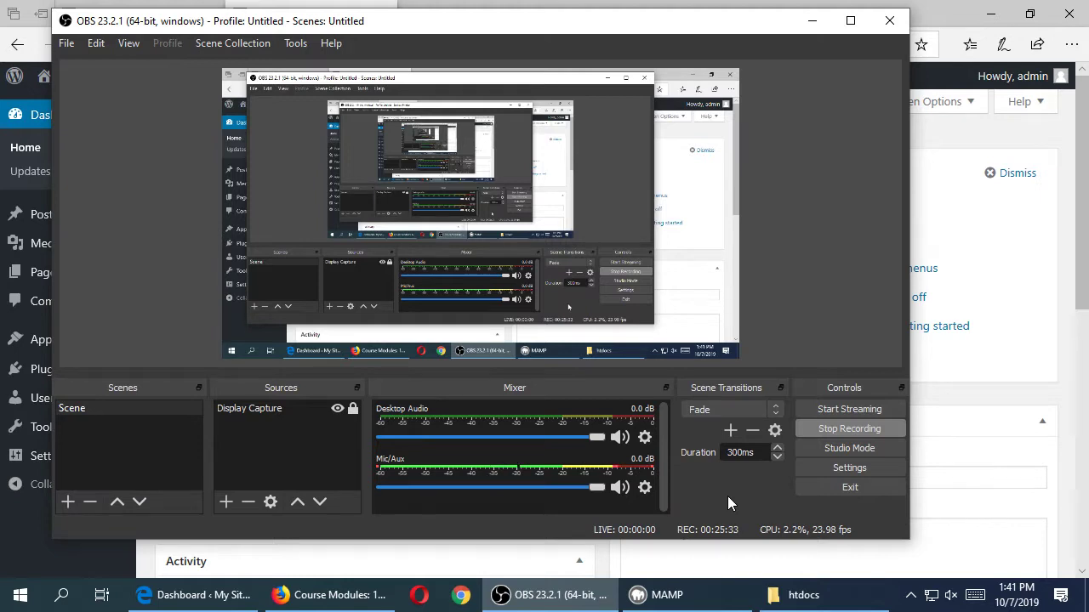
{"action": "left_click", "coordinate": [812, 23]}
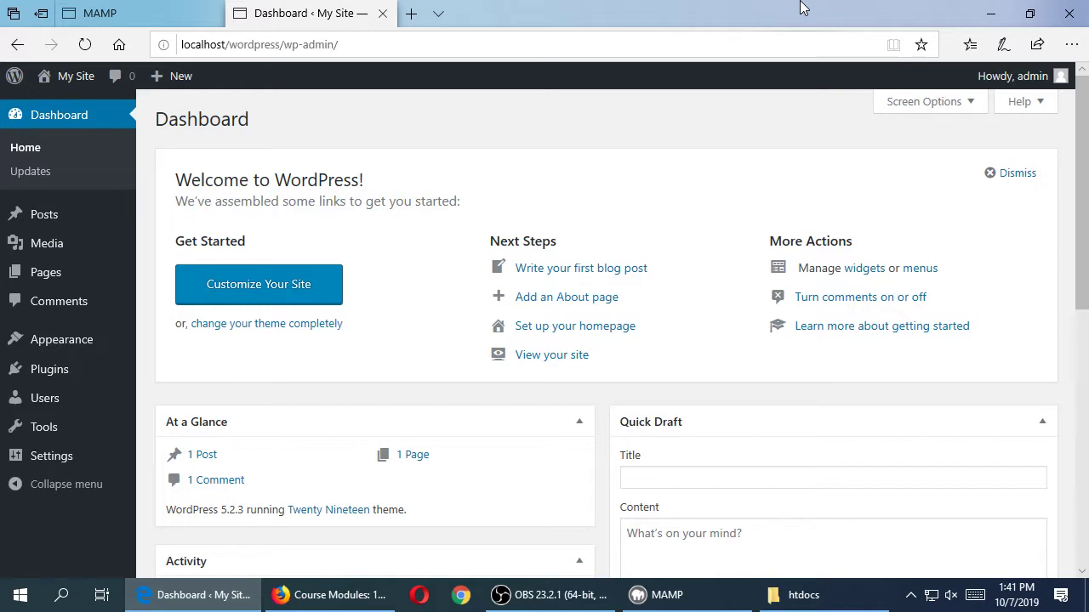
- Inspect the htdocs folder with index.php, MAMP-PRO-Logo.png and wordpress, then return to the MAMP tab
{"action": "left_click", "coordinate": [816, 595]}
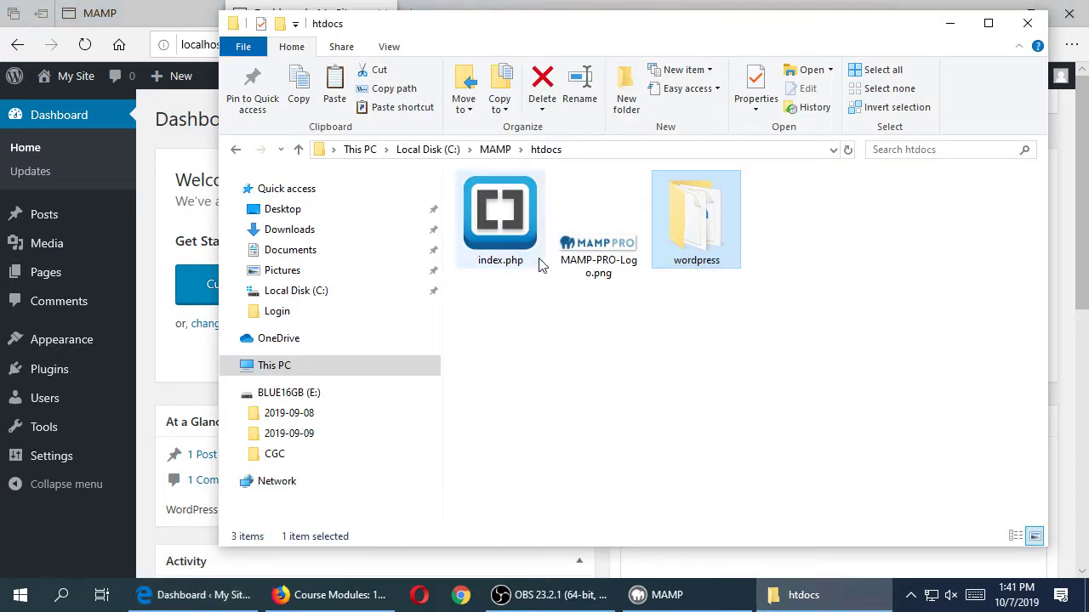
{"action": "left_click_drag", "start_coordinate": [739, 236], "coordinate": [904, 352]}
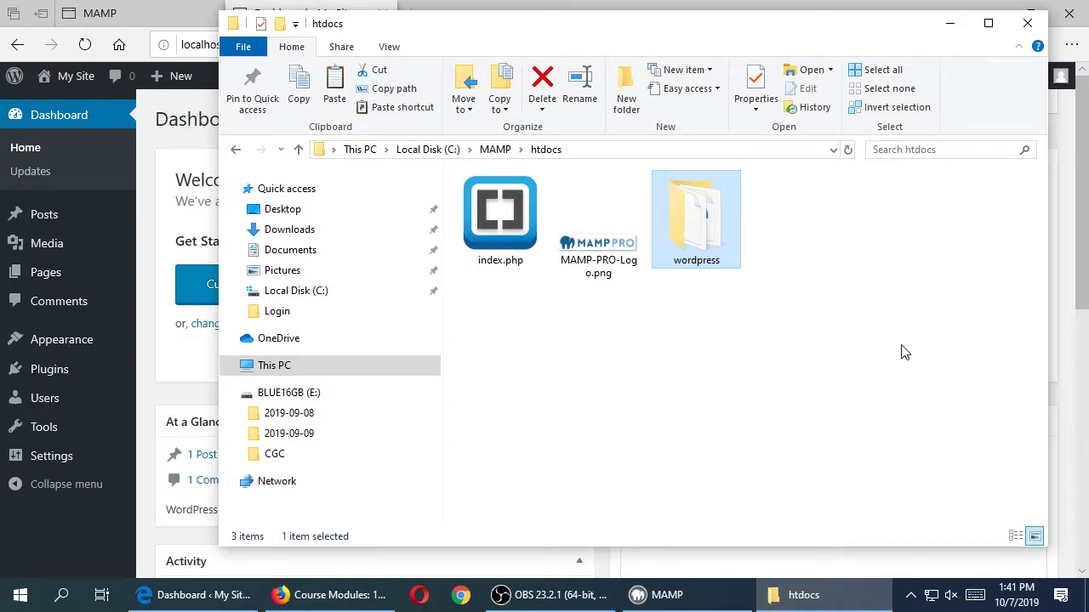
{"action": "left_click", "coordinate": [100, 13]}
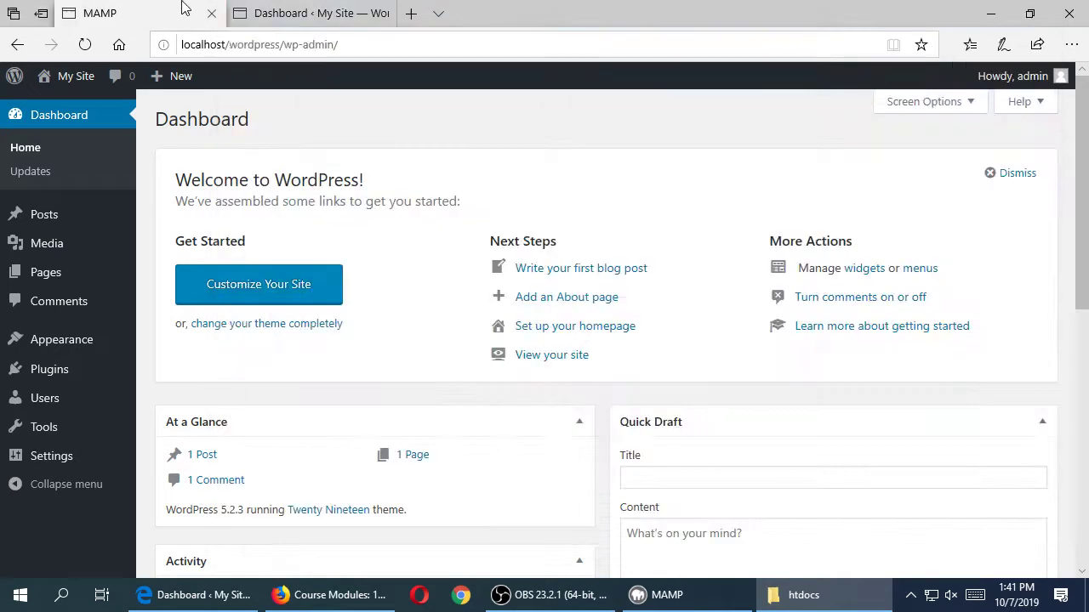
- Open phpMyAdmin from MAMP's Tools menu, then switch back to the Dashboard tab
{"action": "left_click", "coordinate": [345, 114]}
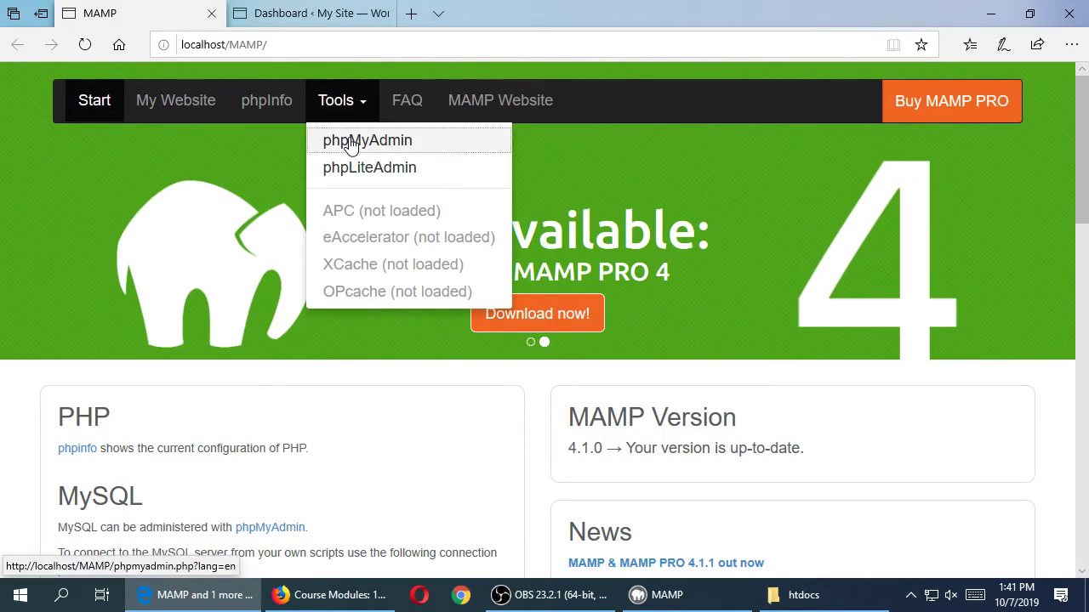
{"action": "left_click", "coordinate": [347, 141]}
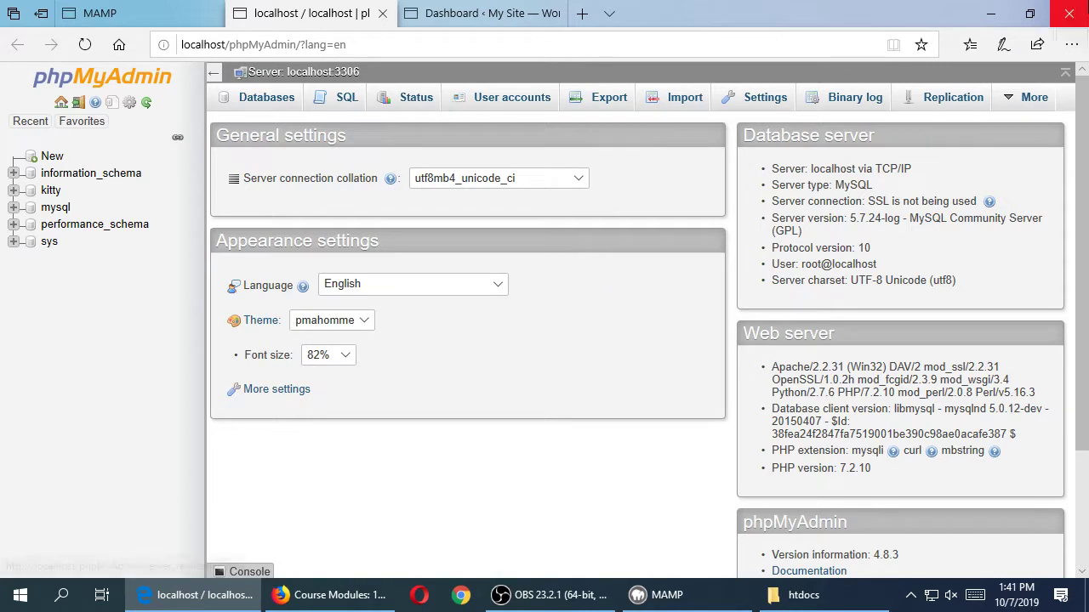
{"action": "left_click", "coordinate": [507, 10]}
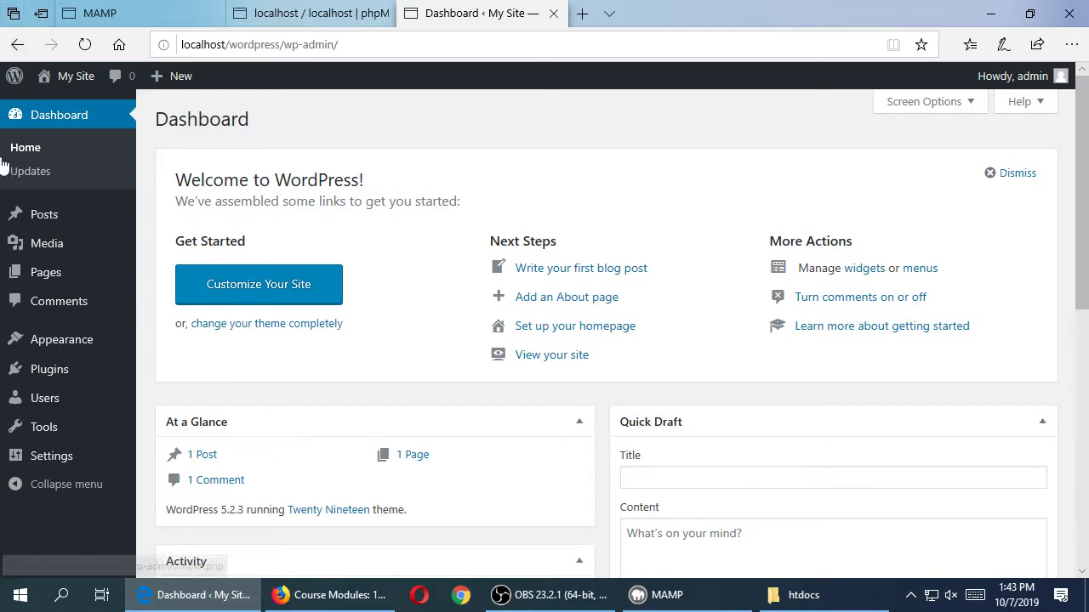
- Visit the public localhost/wordpress/ front page from the My Site admin-bar link
{"action": "mouse_move", "coordinate": [65, 89]}
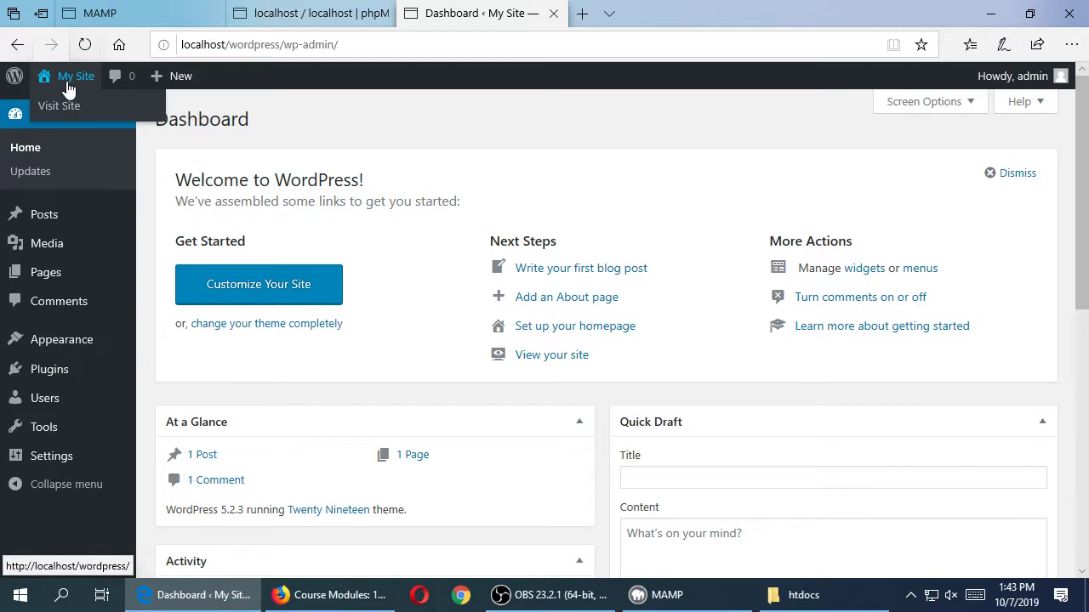
{"action": "left_click", "coordinate": [68, 89]}
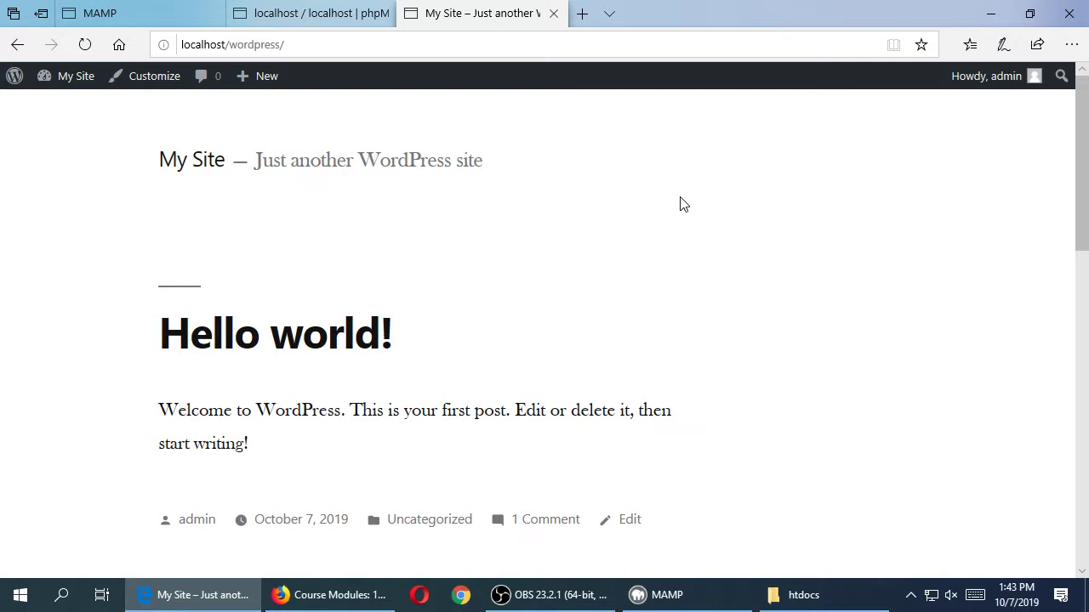
- Launch Notepad from Windows search, type 'sss', and bring up Save As
{"action": "key", "text": "super"}
{"action": "type", "text": "no"}
{"action": "key", "text": "Return"}
{"action": "type", "text": "sss"}
{"action": "key", "text": "ctrl+s"}
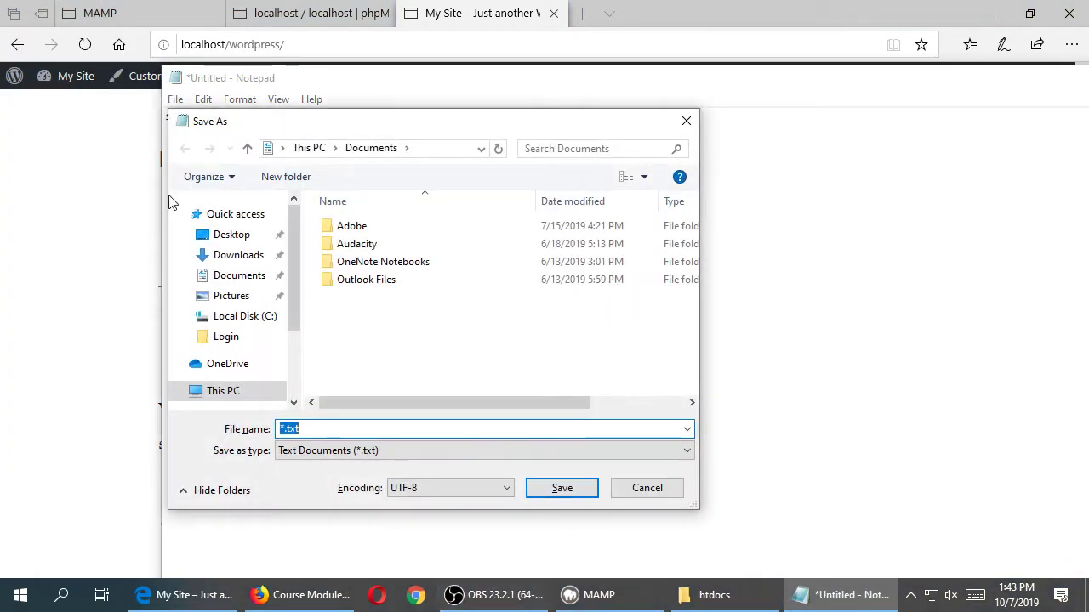
- Browse This PC to BLUE16GB (E:) and save the note with file name 2019-10-07
{"action": "left_click", "coordinate": [215, 390]}
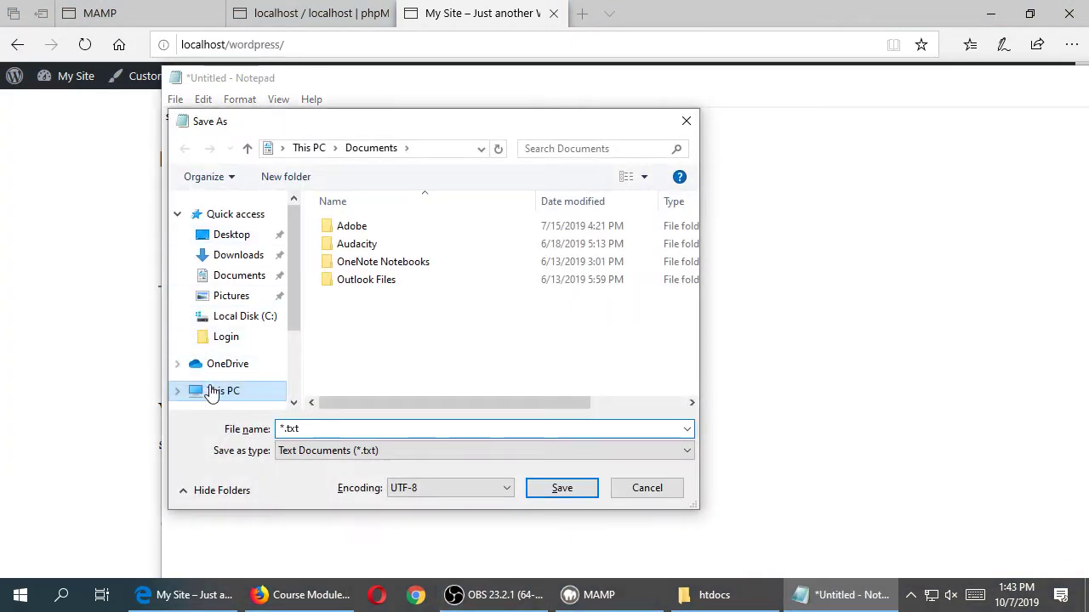
{"action": "left_click", "coordinate": [696, 336]}
{"action": "left_click_drag", "start_coordinate": [692, 308], "coordinate": [688, 357]}
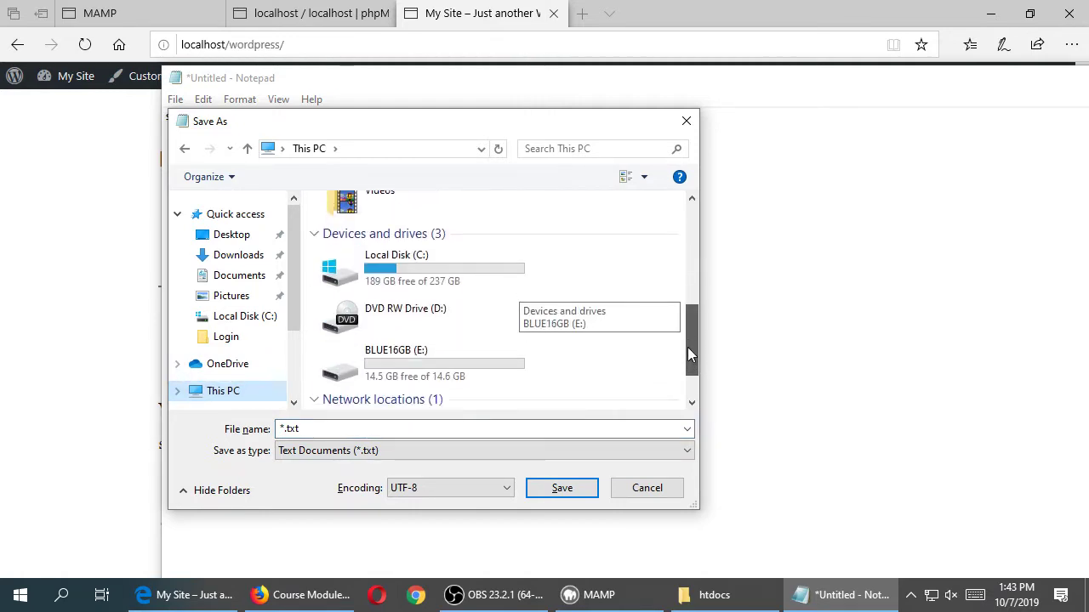
{"action": "double_click", "coordinate": [438, 351]}
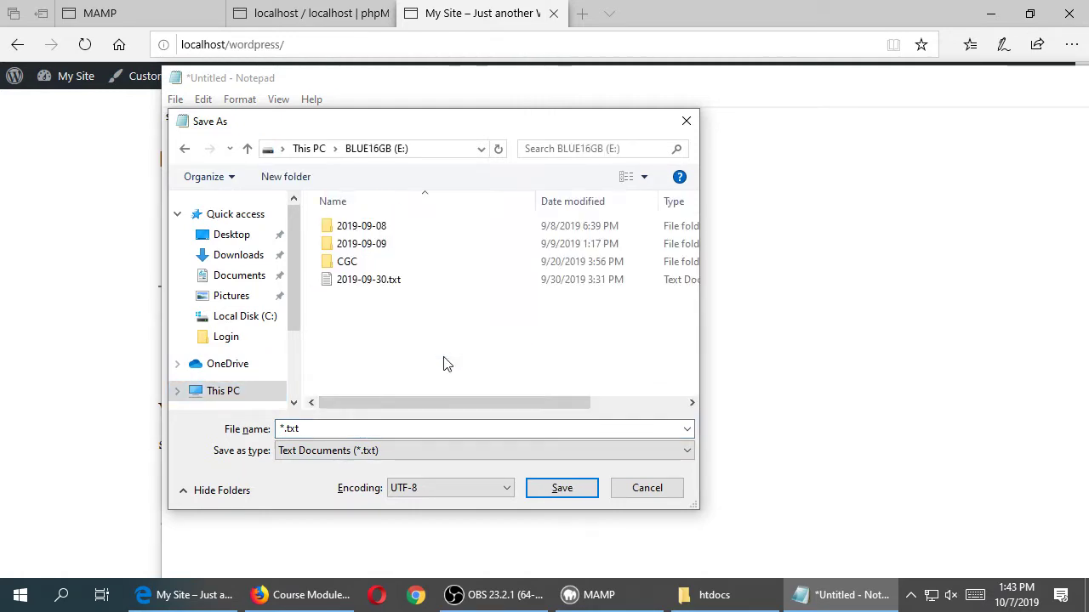
{"action": "left_click", "coordinate": [438, 427]}
{"action": "type", "text": "2019"}
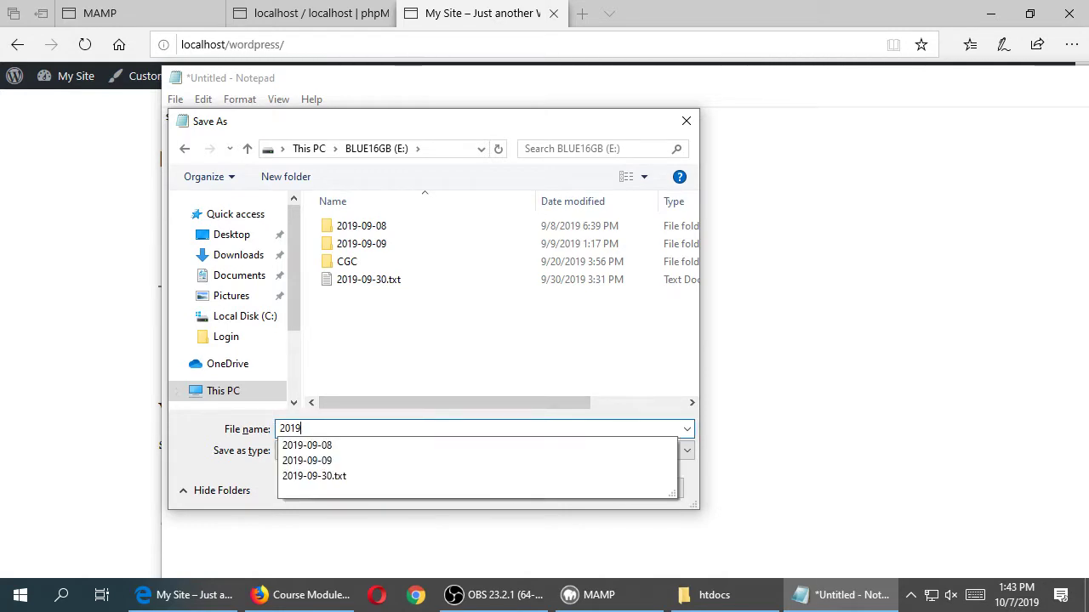
{"action": "type", "text": "-10-07"}
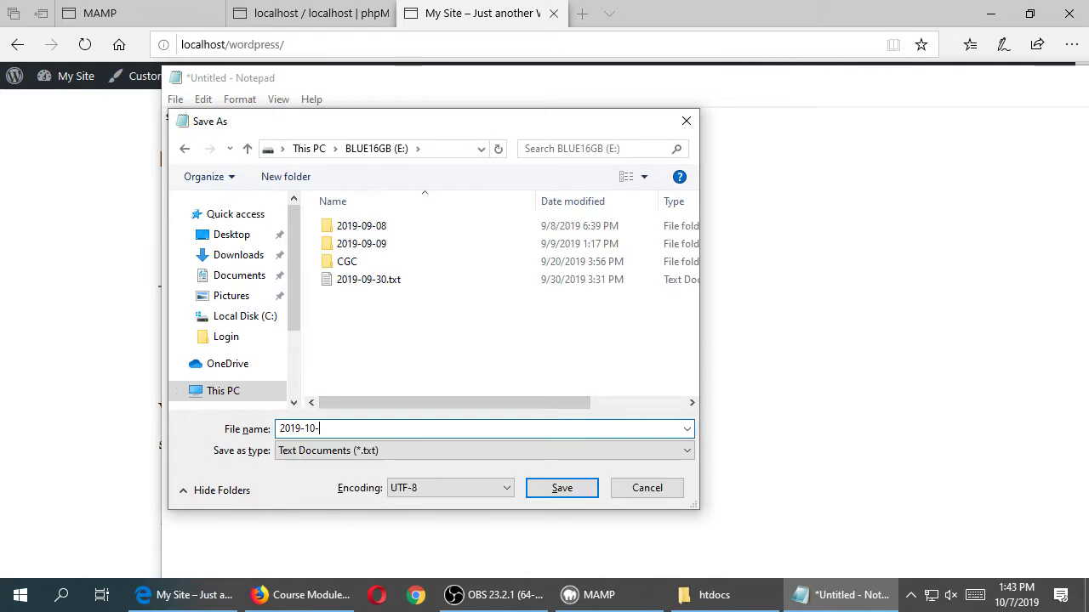
{"action": "key", "text": "Return"}
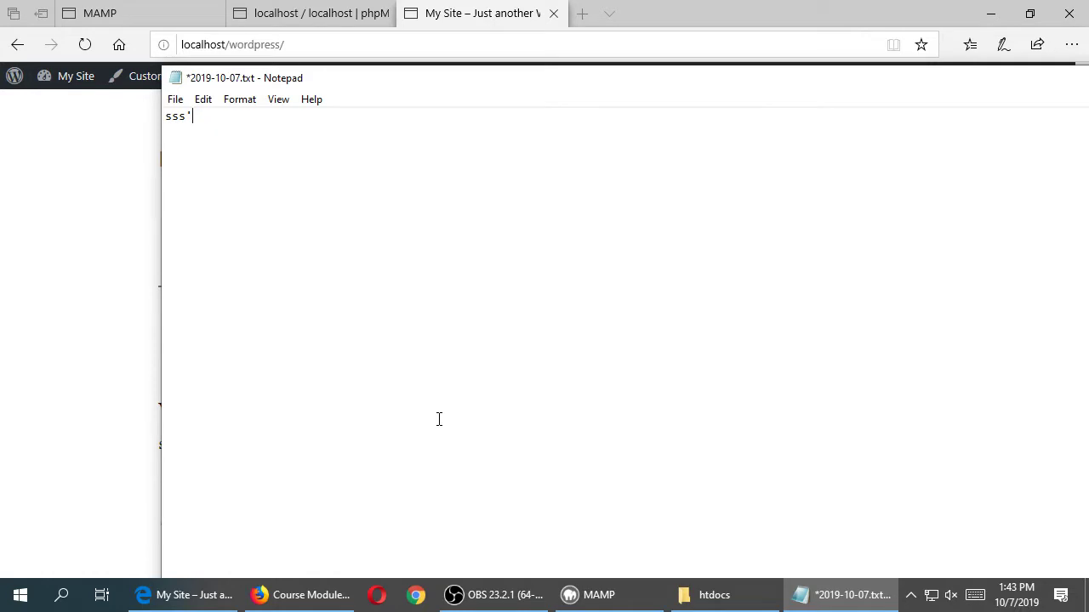
- Magnify the screen and replace the note with 'Default WP has a Blog Front page' and indented 'shows the latest news/posts'
{"action": "key", "text": "super+plus"}
{"action": "left_click", "coordinate": [313, 160]}
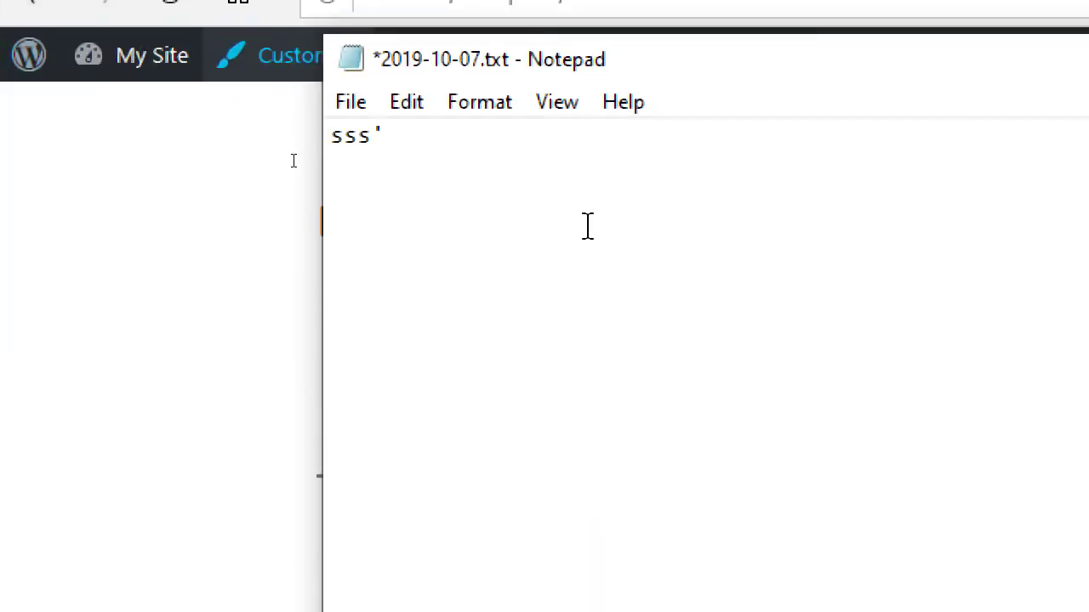
{"action": "key", "text": "ctrl+a"}
{"action": "type", "text": "Default"}
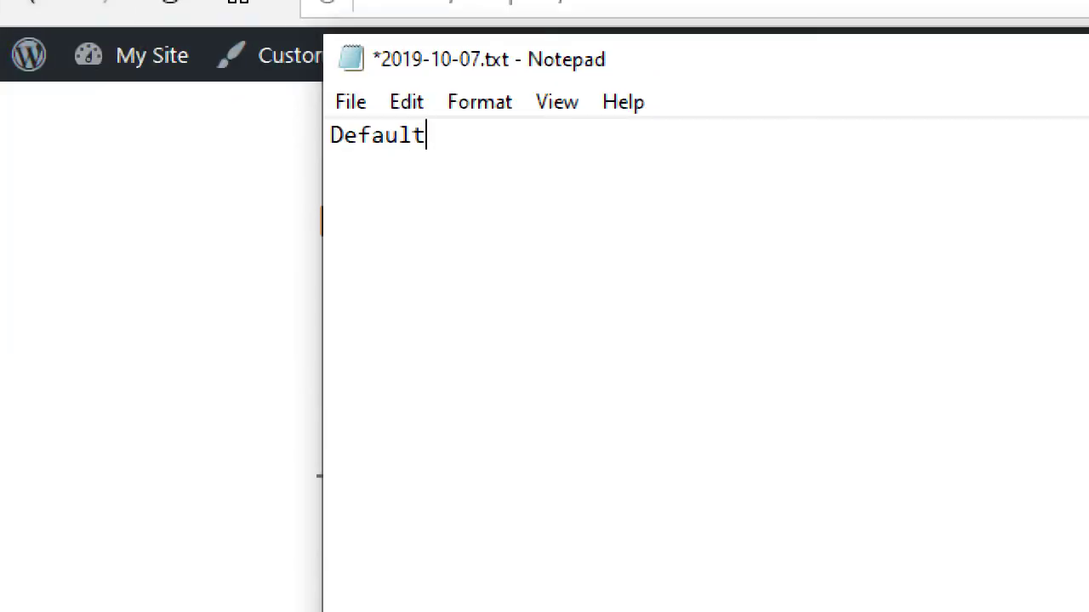
{"action": "type", "text": " WP has a Bl"}
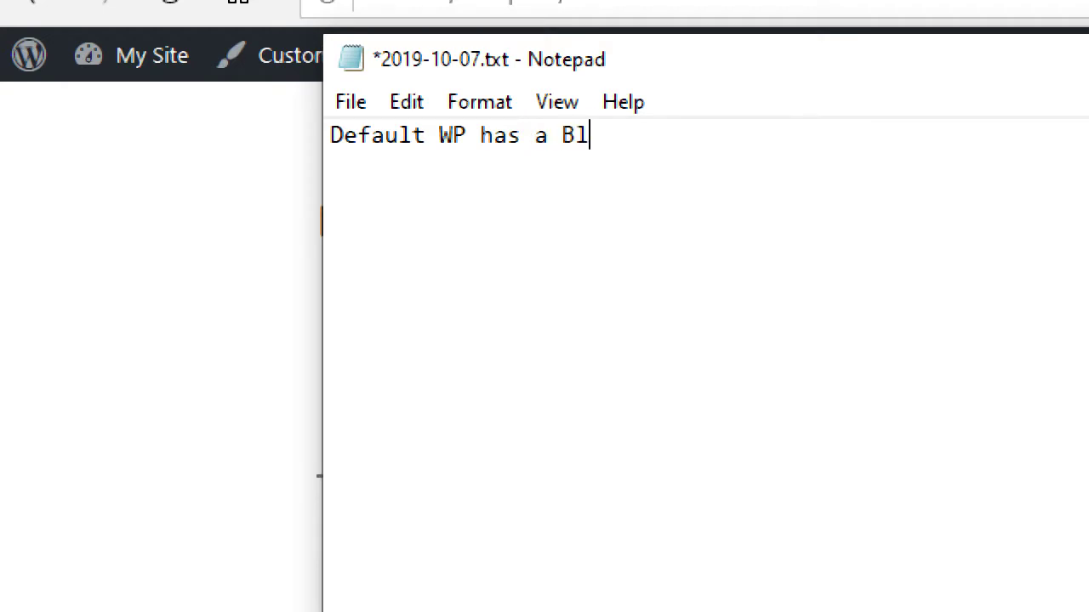
{"action": "type", "text": "og Front page"}
{"action": "key", "text": "Return"}
{"action": "key", "text": "Tab"}
{"action": "type", "text": "shows the late"}
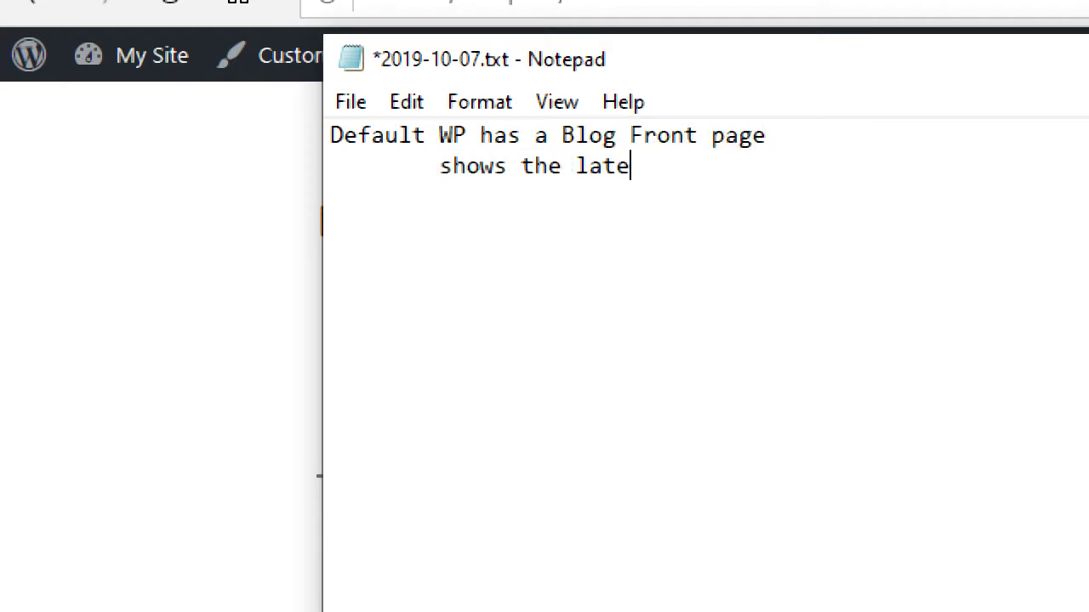
{"action": "type", "text": "st news/posts"}
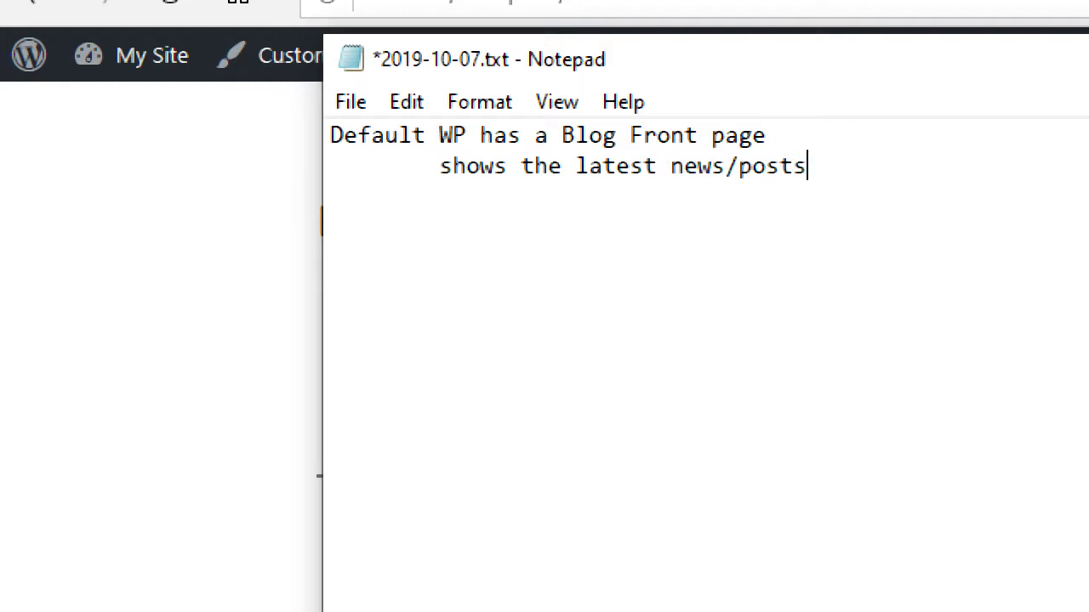
{"action": "key", "text": "Return"}
- Add 'We want to change to a Static home page' with indented 'A page that doesn't change', and save
{"action": "type", "text": "We want to change to "}
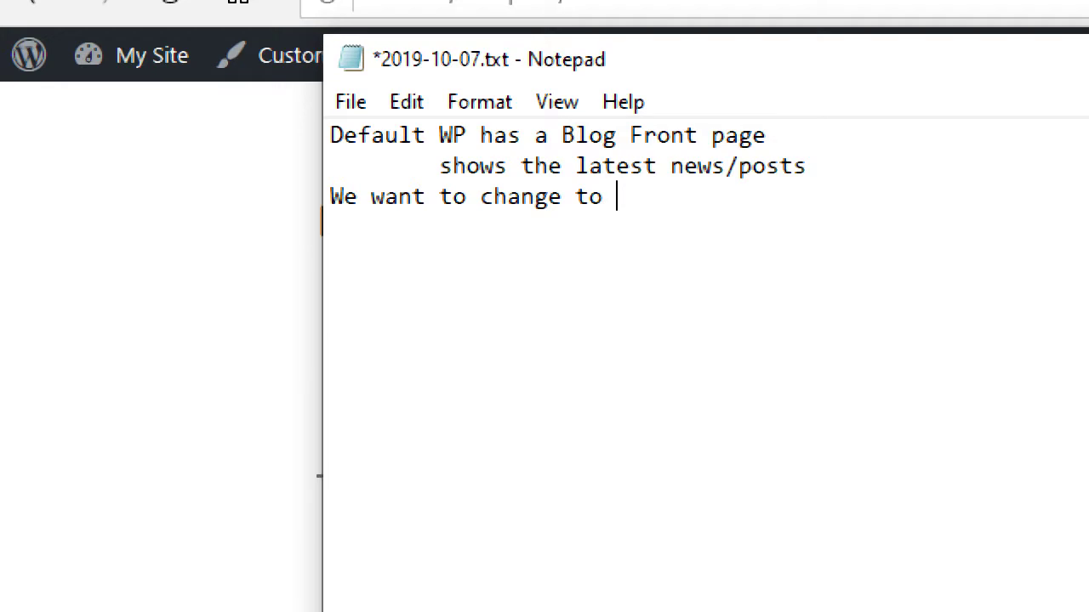
{"action": "type", "text": "a Static home page"}
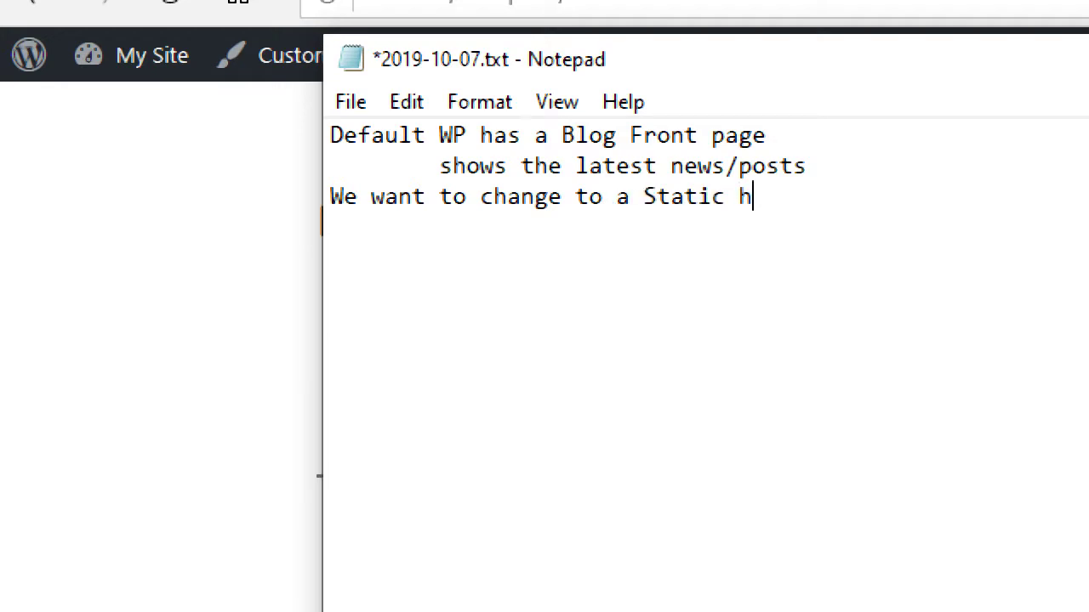
{"action": "key", "text": "Return"}
{"action": "key", "text": "Tab"}
{"action": "type", "text": "A sp"}
{"action": "key", "text": "BackSpace"}
{"action": "key", "text": "BackSpace"}
{"action": "type", "text": "poag"}
{"action": "key", "text": "BackSpace"}
{"action": "key", "text": "BackSpace"}
{"action": "key", "text": "BackSpace"}
{"action": "type", "text": "age that "}
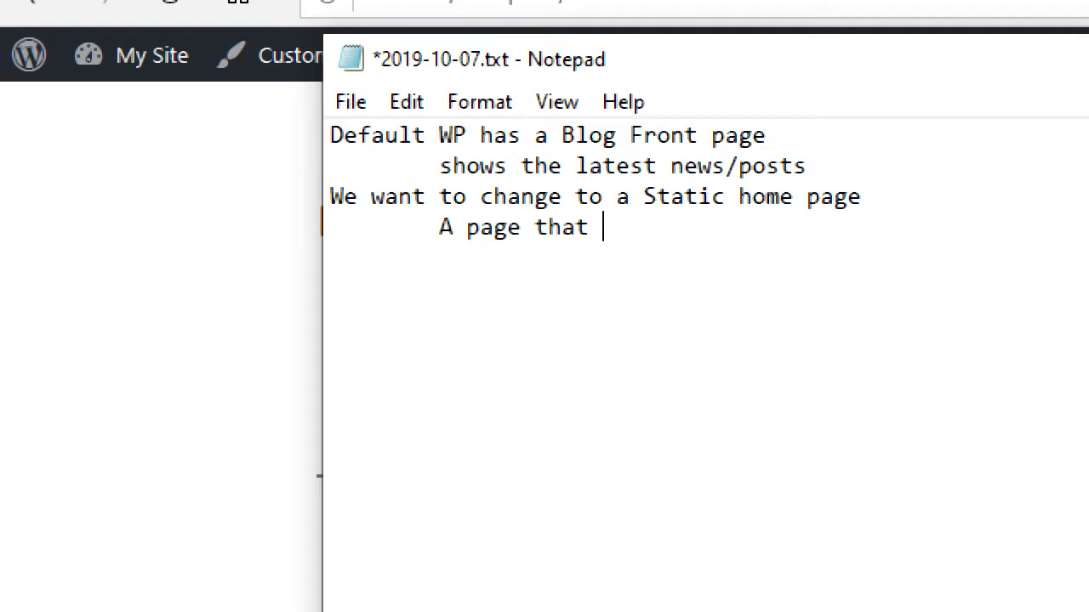
{"action": "type", "text": "doenws'"}
{"action": "key", "text": "BackSpace"}
{"action": "key", "text": "BackSpace"}
{"action": "key", "text": "BackSpace"}
{"action": "key", "text": "BackSpace"}
{"action": "type", "text": "sn't change"}
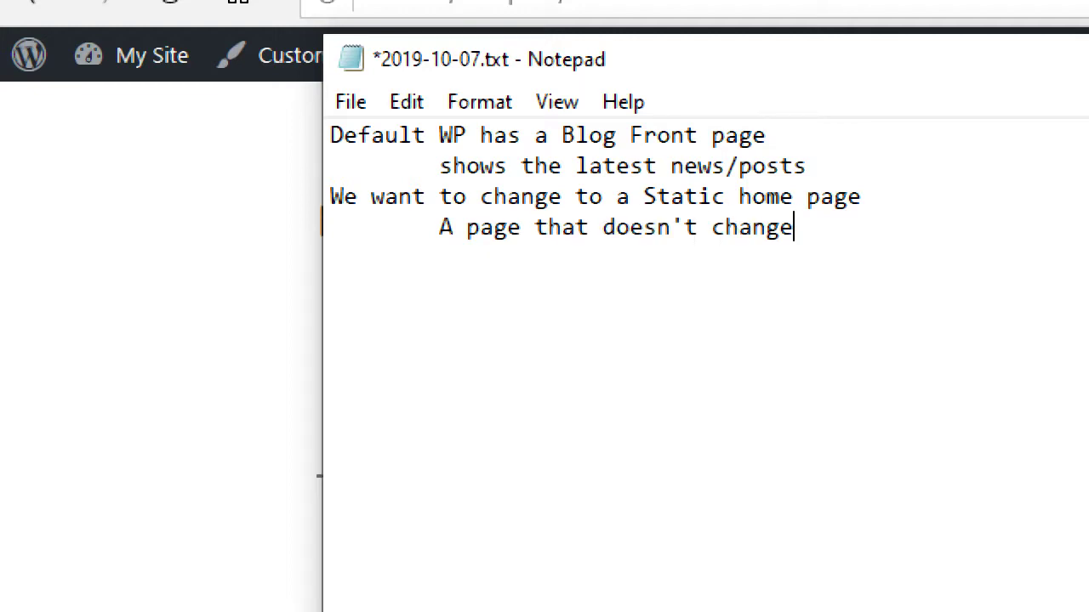
{"action": "key", "text": "ctrl+s"}
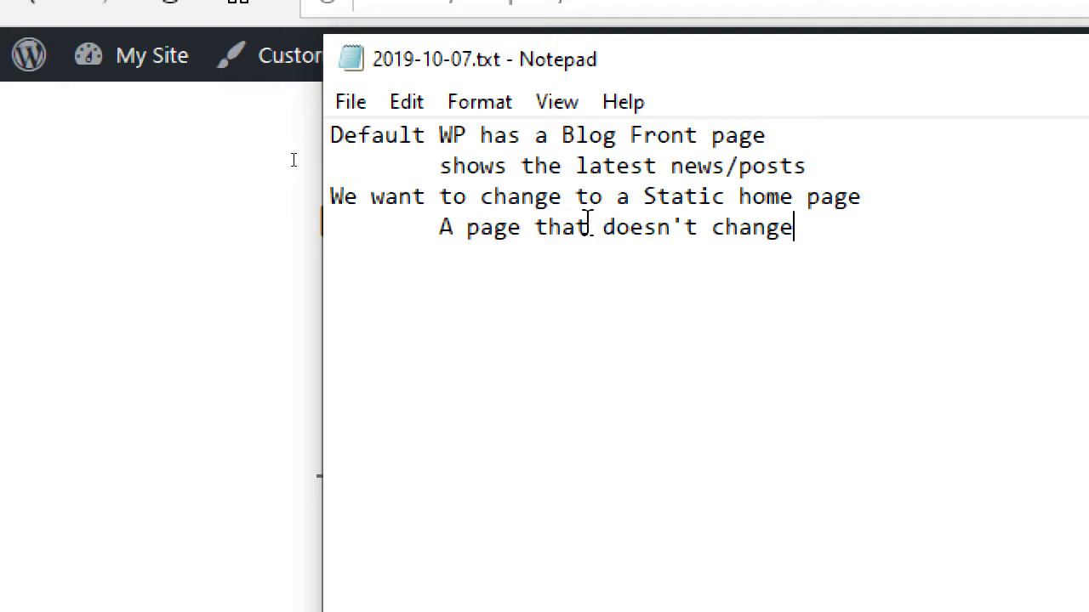
- Add the line 'After creating new pages, added them to the menu', save, and return to the site
{"action": "key", "text": "Return"}
{"action": "key", "text": "Return"}
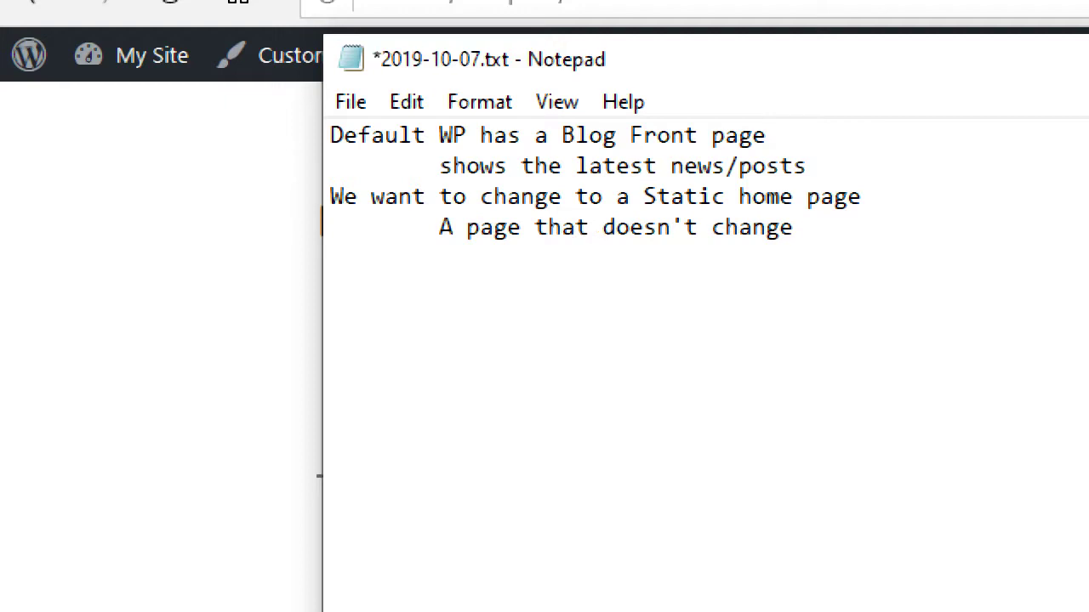
{"action": "type", "text": "After creati"}
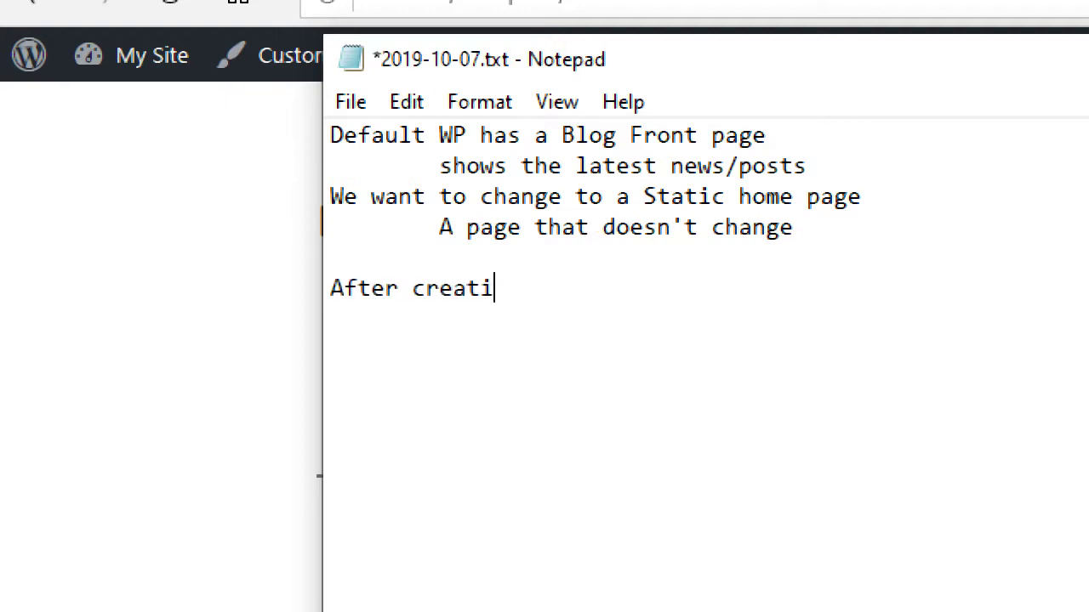
{"action": "type", "text": "ng new page"}
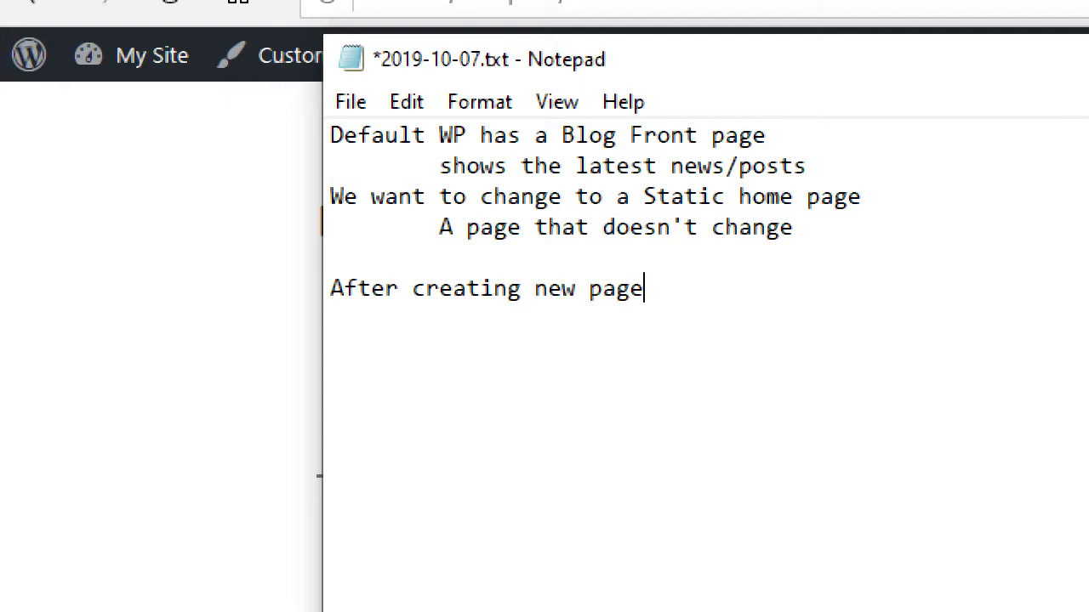
{"action": "type", "text": "s, added them to the "}
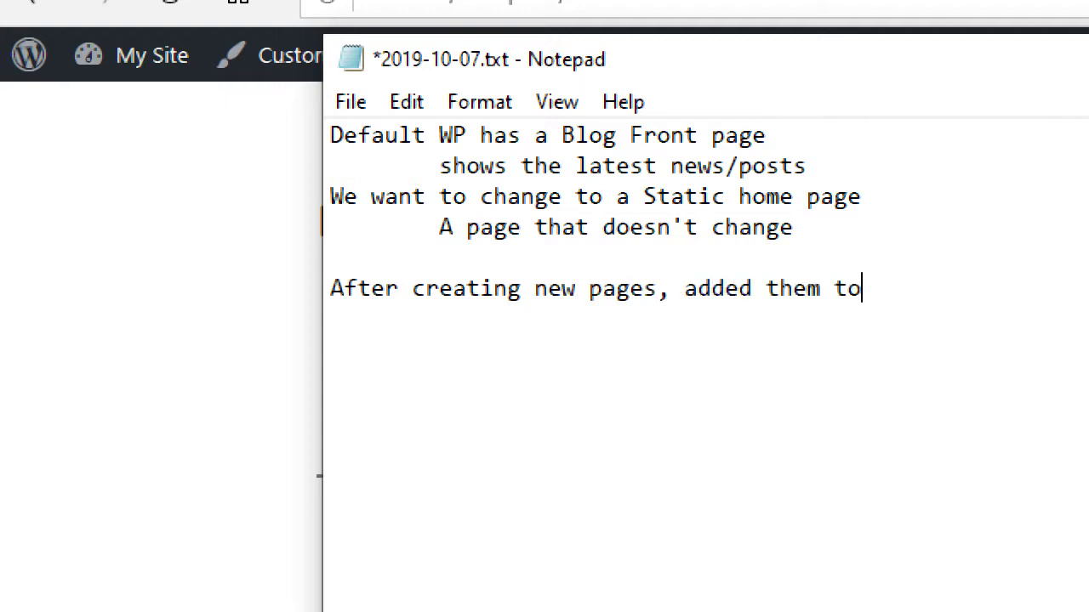
{"action": "type", "text": "menu"}
{"action": "key", "text": "ctrl+s"}
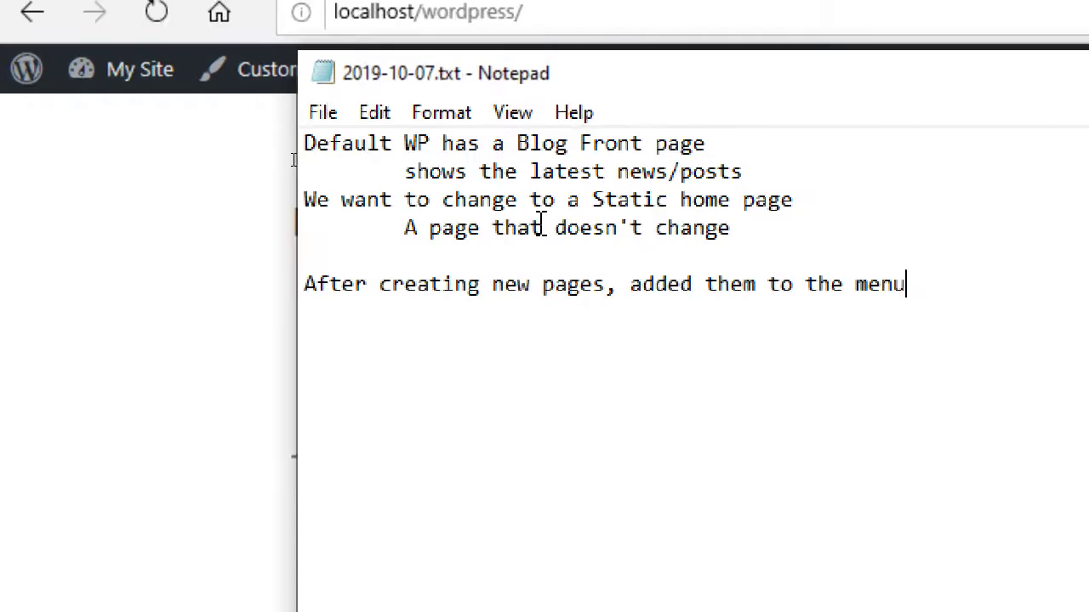
{"action": "left_click", "coordinate": [688, 7]}
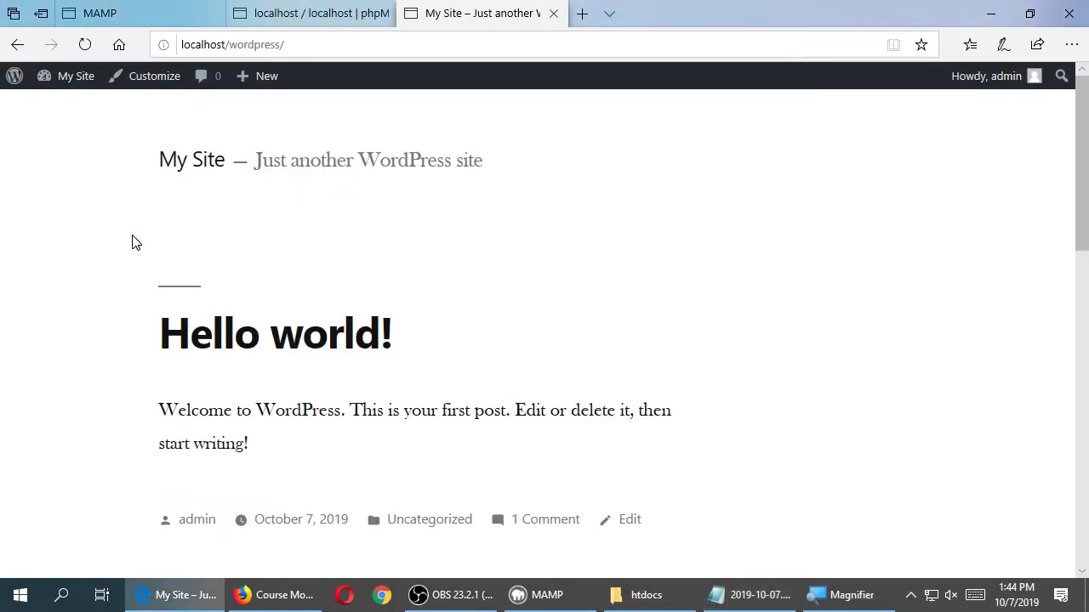
{"action": "left_click", "coordinate": [172, 166]}
{"action": "left_click_drag", "start_coordinate": [285, 335], "coordinate": [722, 350]}
{"action": "scroll", "coordinate": [721, 350], "scroll_direction": "down", "scroll_amount": 1}
{"action": "scroll", "coordinate": [721, 349], "scroll_direction": "down", "scroll_amount": 6}
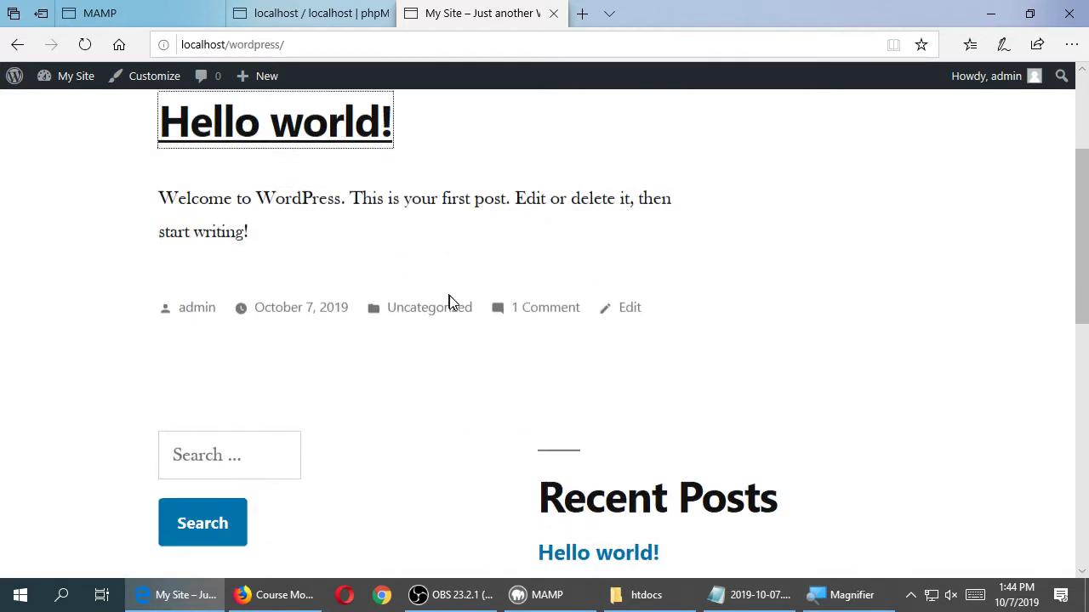
{"action": "scroll", "coordinate": [362, 381], "scroll_direction": "down", "scroll_amount": 4}
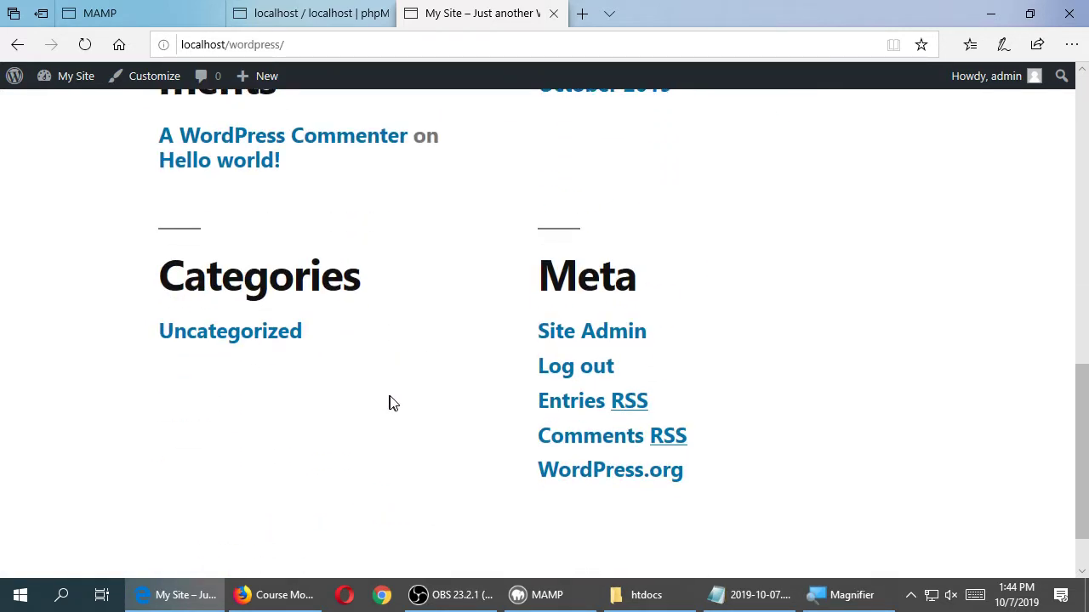
{"action": "scroll", "coordinate": [430, 450], "scroll_direction": "up", "scroll_amount": 10}
{"action": "left_click", "coordinate": [201, 199]}
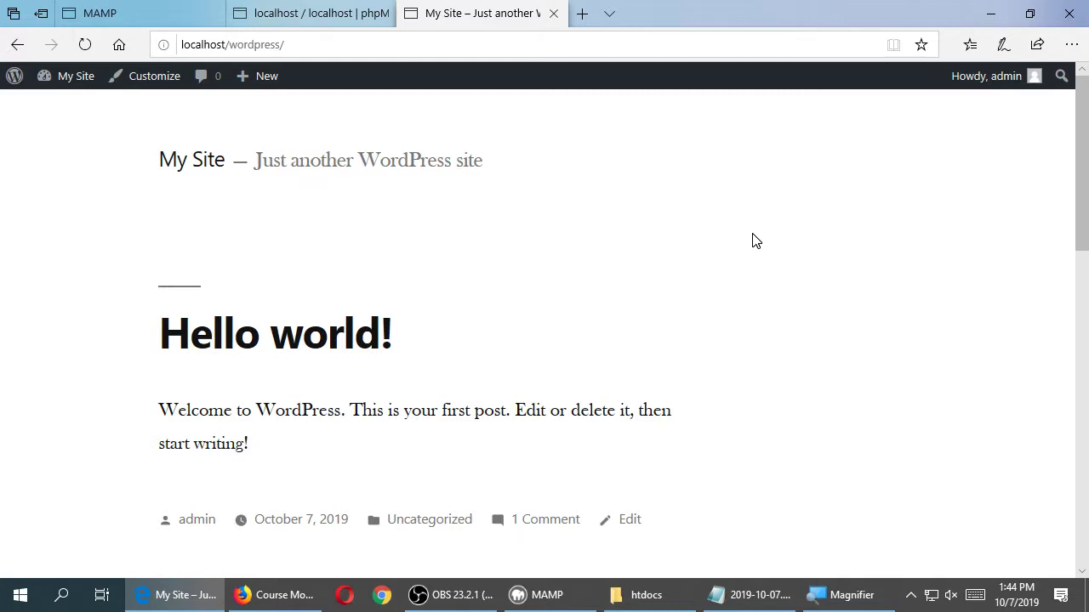
{"action": "left_click_drag", "start_coordinate": [311, 243], "coordinate": [984, 219]}
{"action": "left_click", "coordinate": [795, 247]}
- Below the menu note in Notepad, add the indented line 'You can hav multiple menus and multiple locations'
{"action": "left_click", "coordinate": [753, 595]}
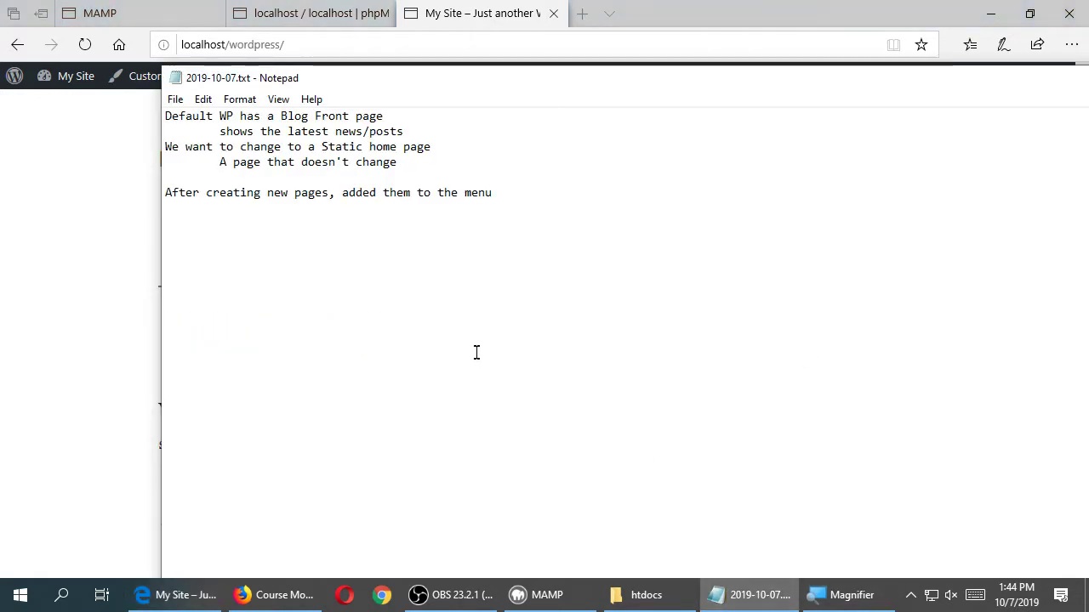
{"action": "key", "text": "Return"}
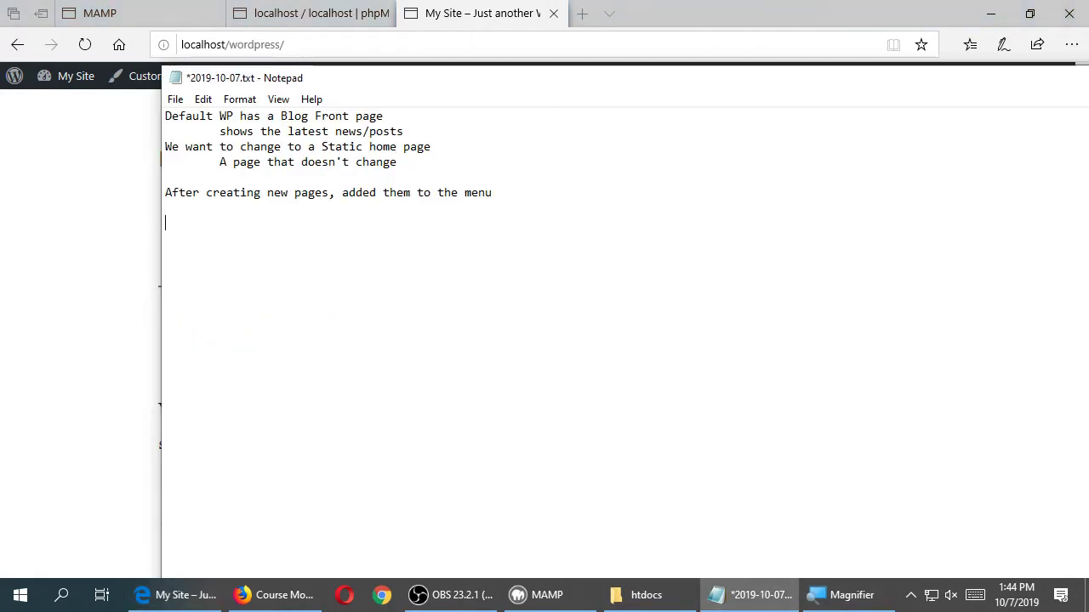
{"action": "key", "text": "Return"}
{"action": "type", "text": "+-"}
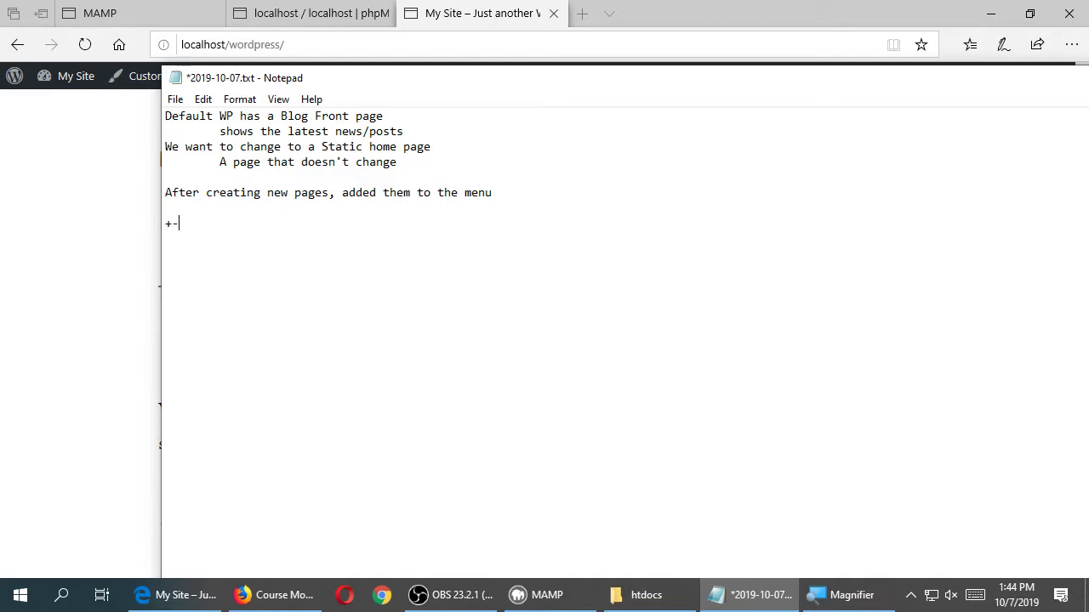
{"action": "key", "text": "BackSpace"}
{"action": "key", "text": "BackSpace"}
{"action": "key", "text": "super+plus"}
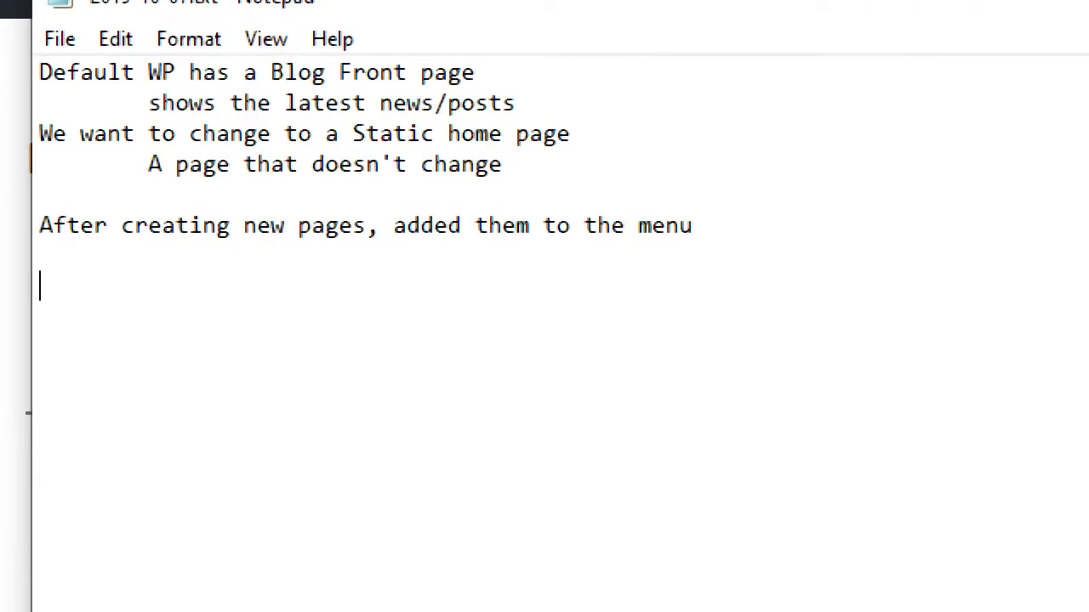
{"action": "key", "text": "Tab"}
{"action": "type", "text": "You can hav multiple me"}
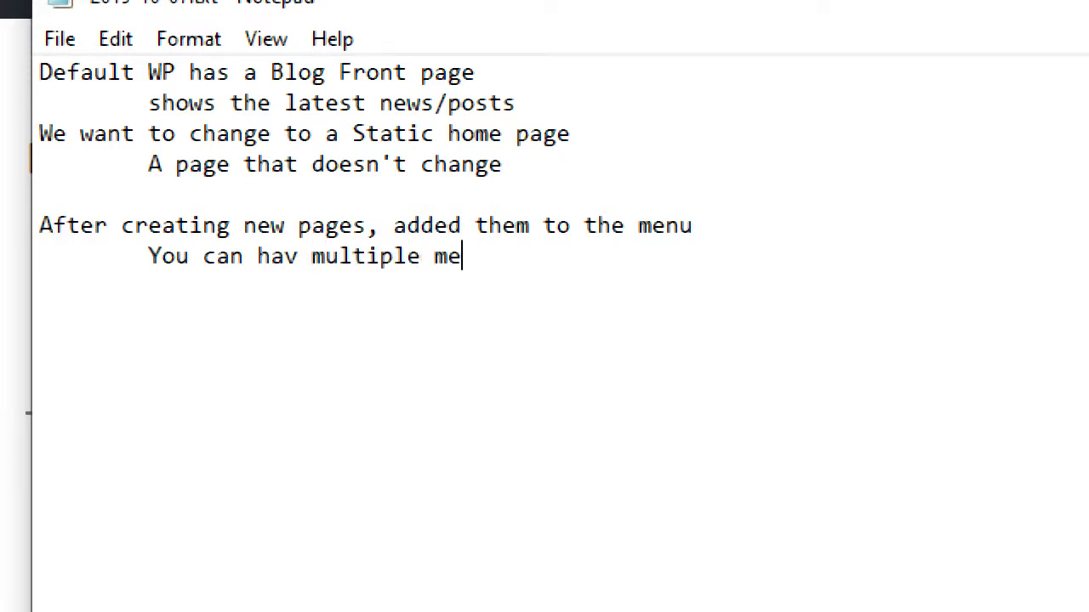
{"action": "type", "text": "nus and multiple loc"}
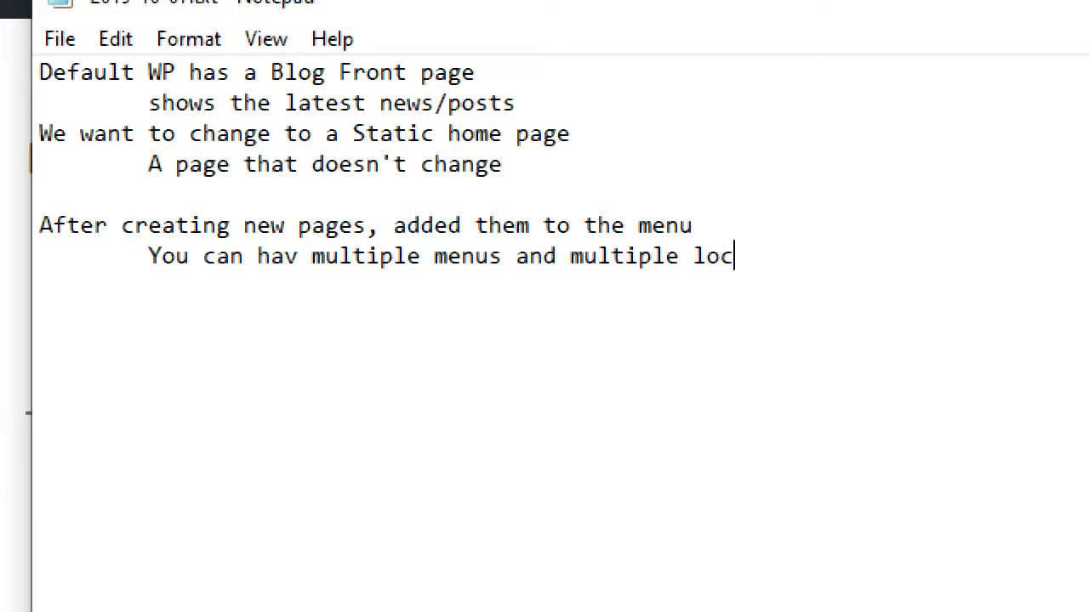
{"action": "type", "text": "ations"}
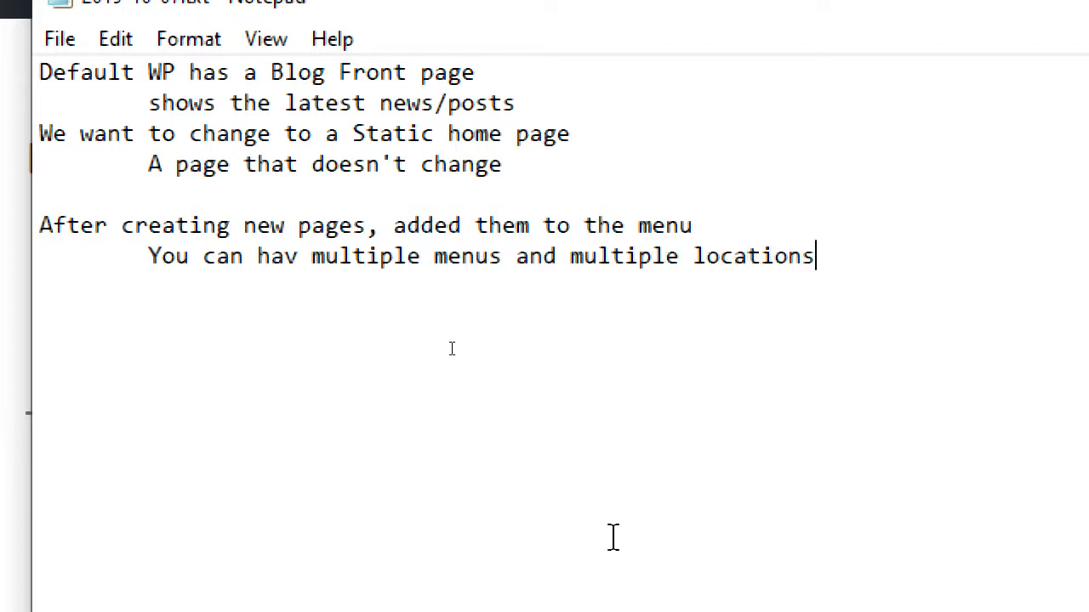
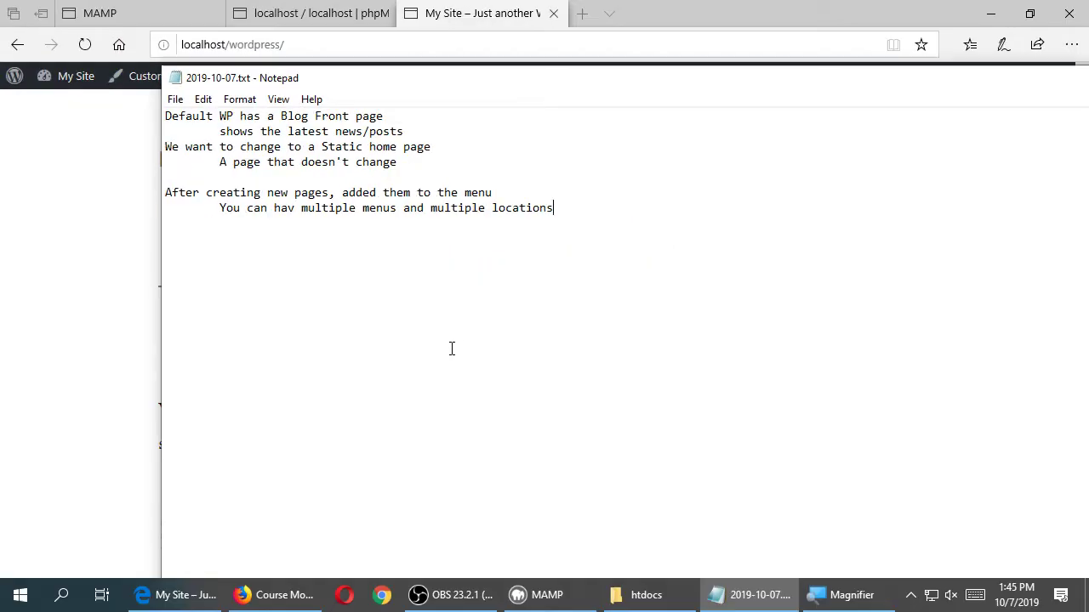
- Open the WordPress Posts list showing the Hello world! post, then bring the Notepad notes forward
{"action": "left_click", "coordinate": [561, 39]}
{"action": "mouse_move", "coordinate": [29, 78]}
{"action": "mouse_move", "coordinate": [74, 80]}
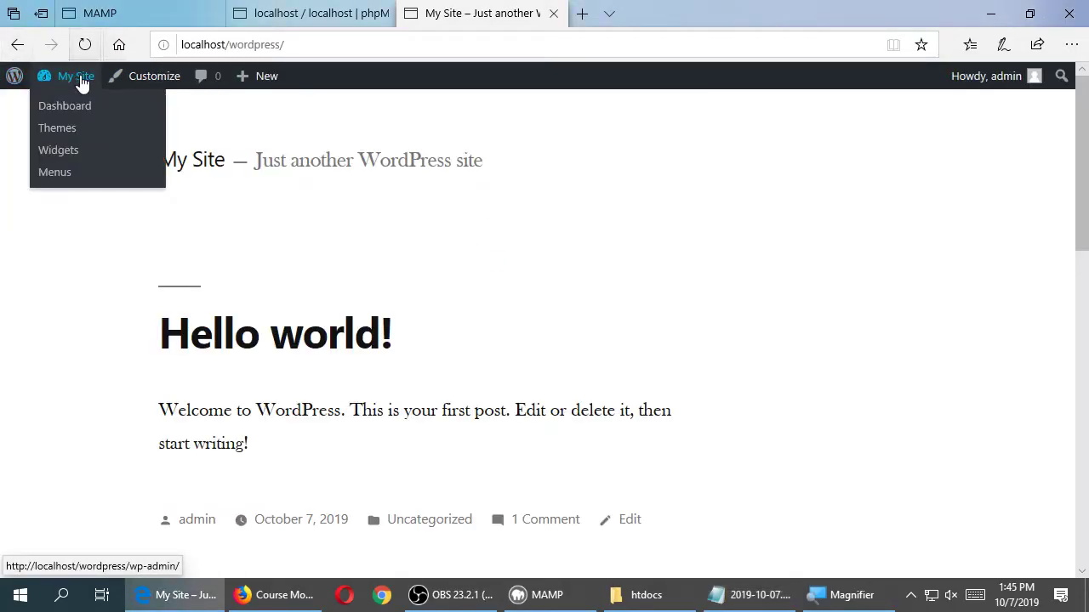
{"action": "left_click", "coordinate": [80, 79]}
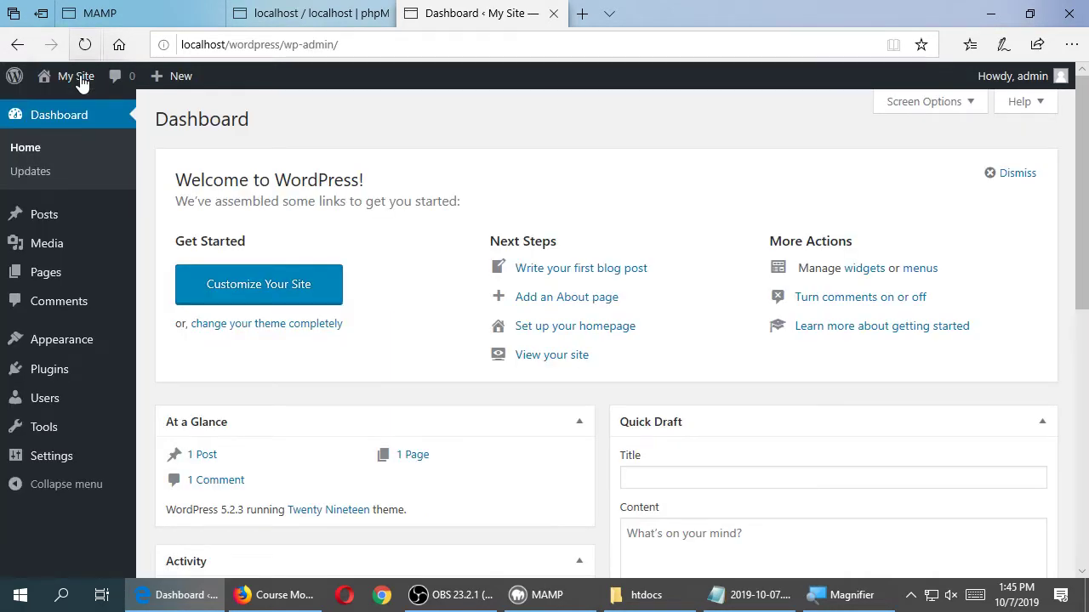
{"action": "mouse_move", "coordinate": [42, 221]}
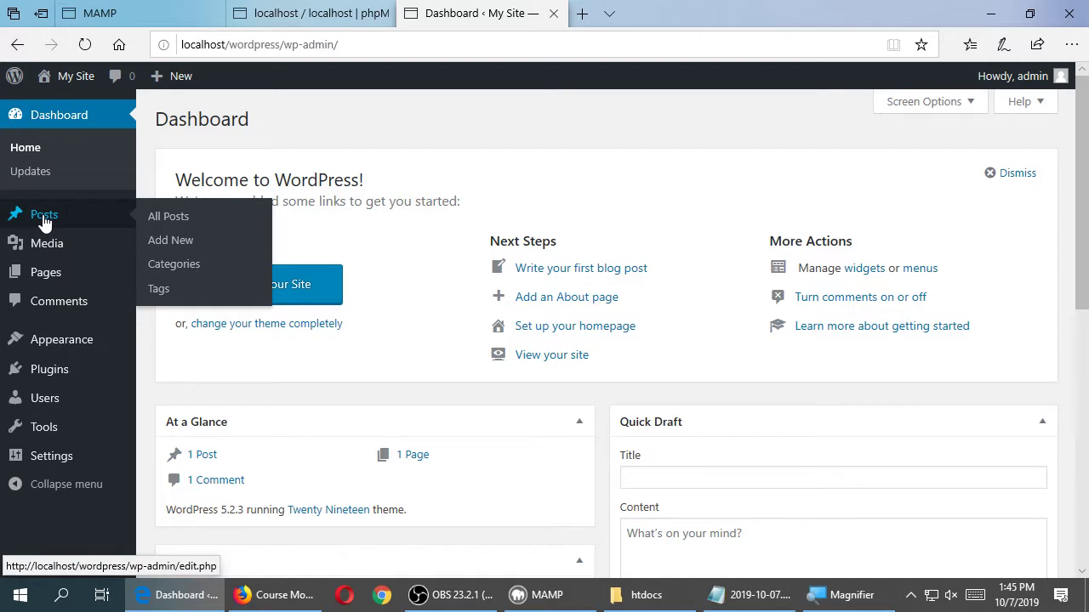
{"action": "left_click", "coordinate": [44, 217]}
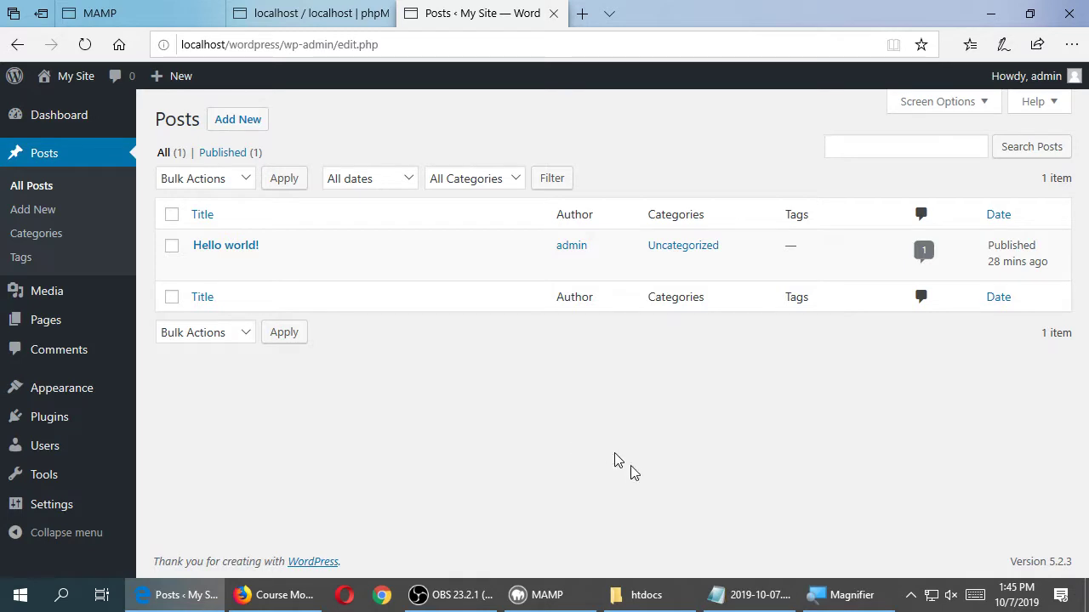
{"action": "left_click", "coordinate": [730, 595]}
- Add the note 'Posts are part of the Blog and change often' on a new line
{"action": "key", "text": "Return"}
{"action": "key", "text": "Return"}
{"action": "key", "text": "super+plus"}
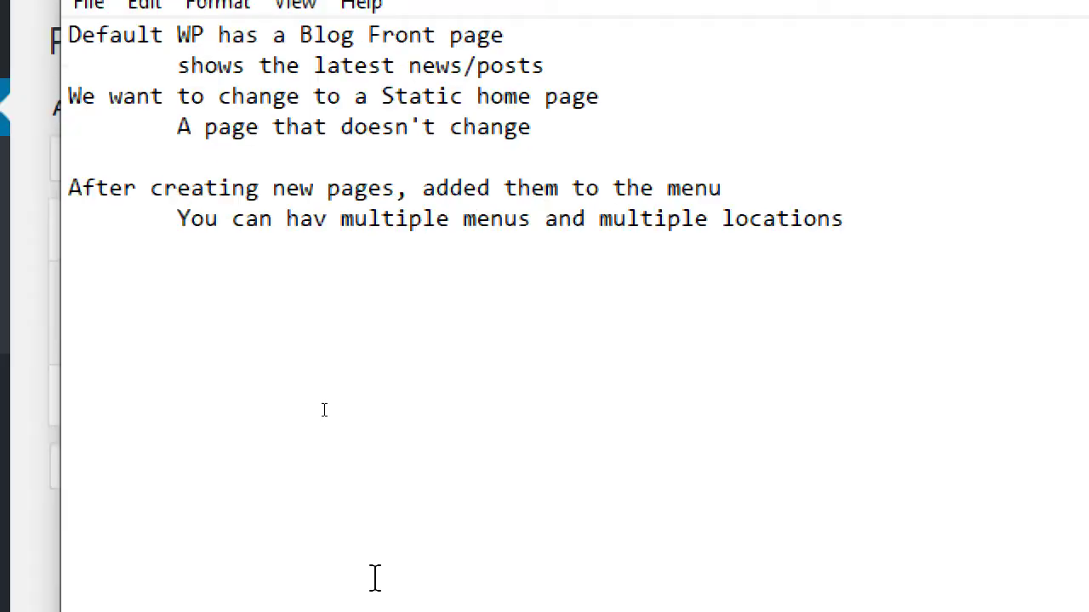
{"action": "type", "text": "Posts are b"}
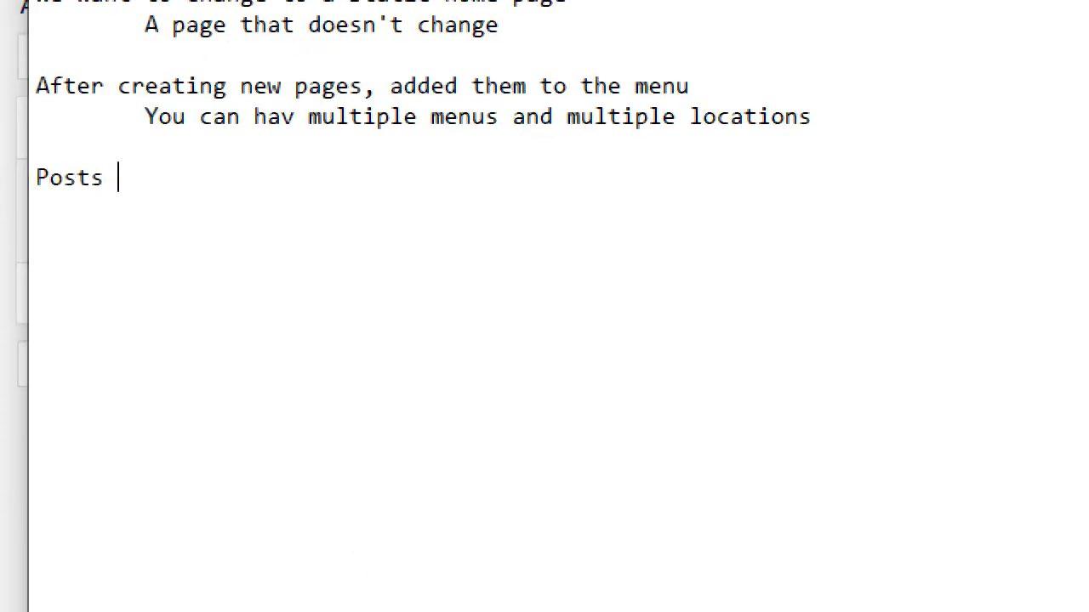
{"action": "key", "text": "BackSpace"}
{"action": "type", "text": "oart"}
{"action": "key", "text": "BackSpace"}
{"action": "key", "text": "BackSpace"}
{"action": "key", "text": "BackSpace"}
{"action": "key", "text": "BackSpace"}
{"action": "type", "text": "prat of the"}
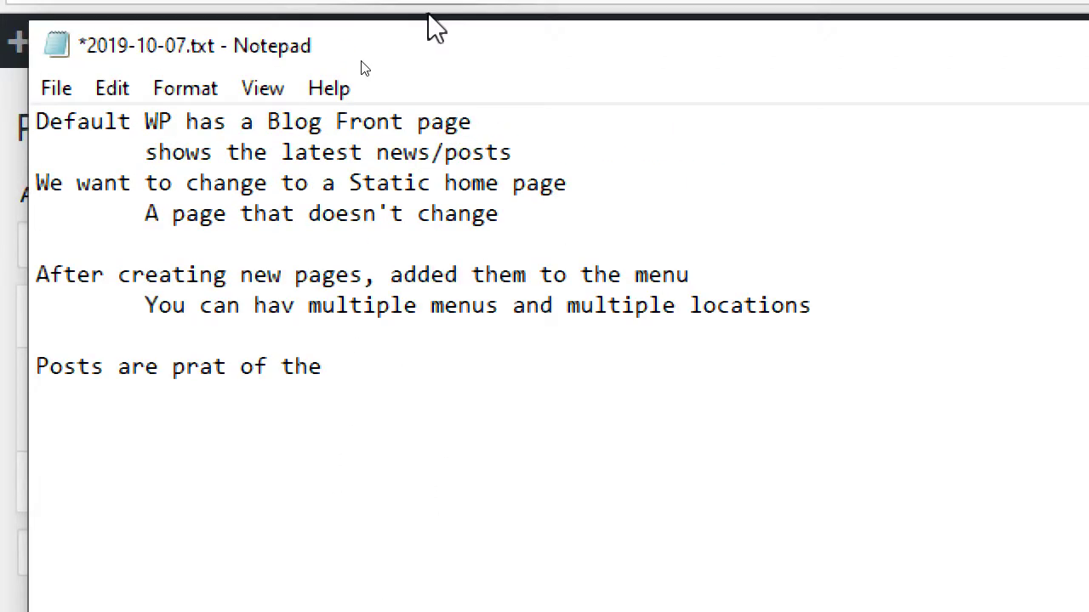
{"action": "key", "text": "BackSpace"}
{"action": "key", "text": "BackSpace"}
{"action": "key", "text": "BackSpace"}
{"action": "key", "text": "BackSpace"}
{"action": "key", "text": "BackSpace"}
{"action": "key", "text": "BackSpace"}
{"action": "key", "text": "BackSpace"}
{"action": "key", "text": "BackSpace"}
{"action": "key", "text": "BackSpace"}
{"action": "key", "text": "BackSpace"}
{"action": "type", "text": "art of the Blg"}
{"action": "type", "text": " and"}
{"action": "key", "text": "BackSpace"}
{"action": "key", "text": "BackSpace"}
{"action": "key", "text": "BackSpace"}
{"action": "key", "text": "BackSpace"}
{"action": "key", "text": "BackSpace"}
{"action": "type", "text": "og and change oftne"}
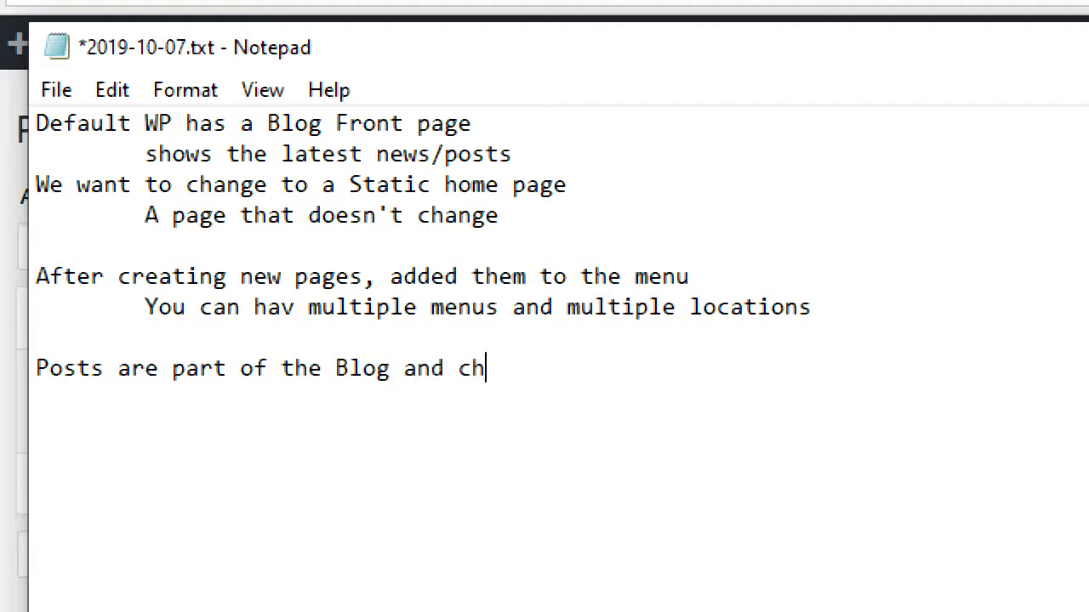
{"action": "key", "text": "BackSpace"}
{"action": "key", "text": "BackSpace"}
{"action": "type", "text": "en"}
- Add the line 'Pages are static screens that don't change as often' and save the notes
{"action": "key", "text": "Return"}
{"action": "type", "text": "Pages are"}
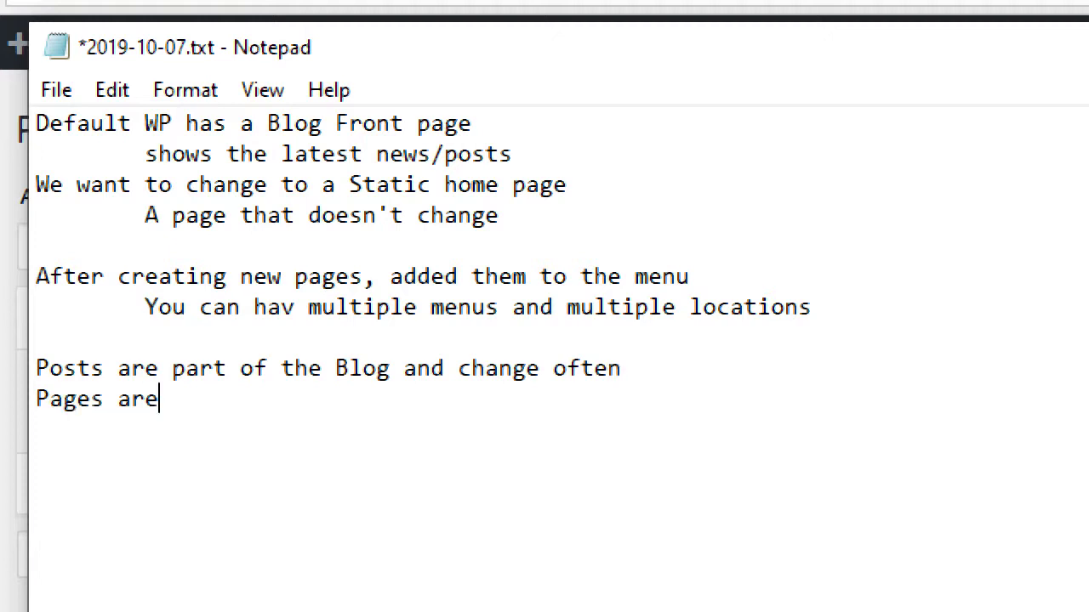
{"action": "type", "text": " static sc"}
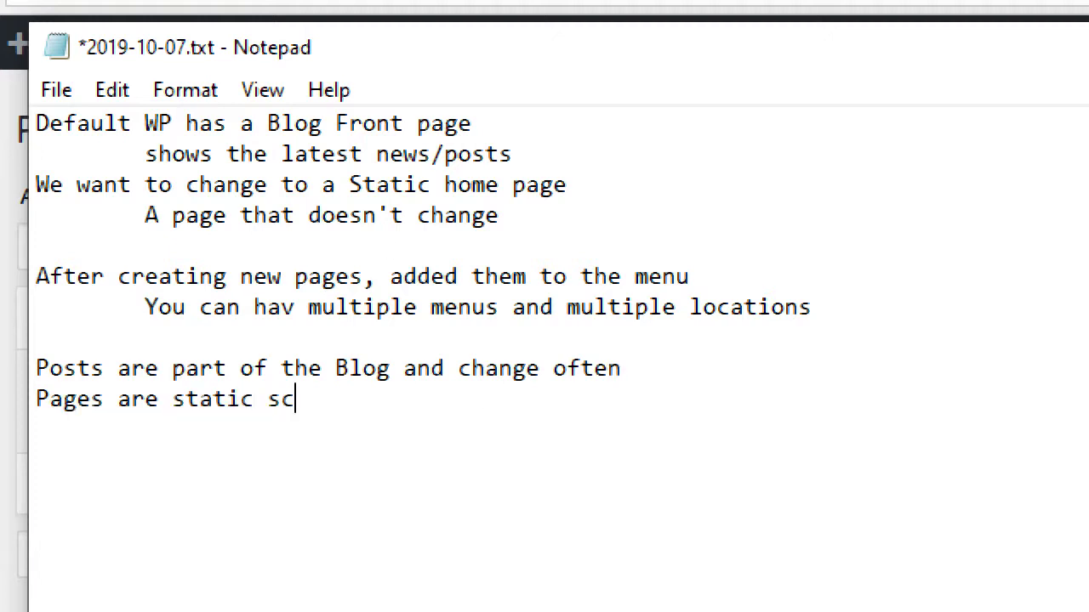
{"action": "type", "text": "reens that od"}
{"action": "key", "text": "BackSpace"}
{"action": "key", "text": "BackSpace"}
{"action": "type", "text": "don't change as "}
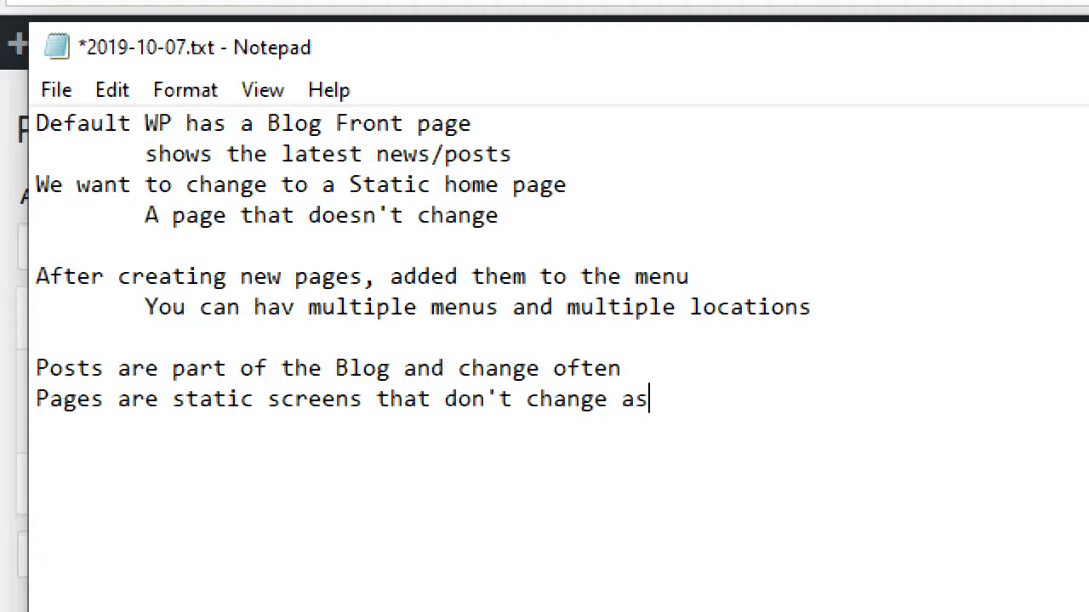
{"action": "type", "text": "often"}
{"action": "key", "text": "ctrl+s"}
- Select the Static home page line in the notes, then switch back to WordPress
{"action": "key", "text": "Return"}
{"action": "key", "text": "Return"}
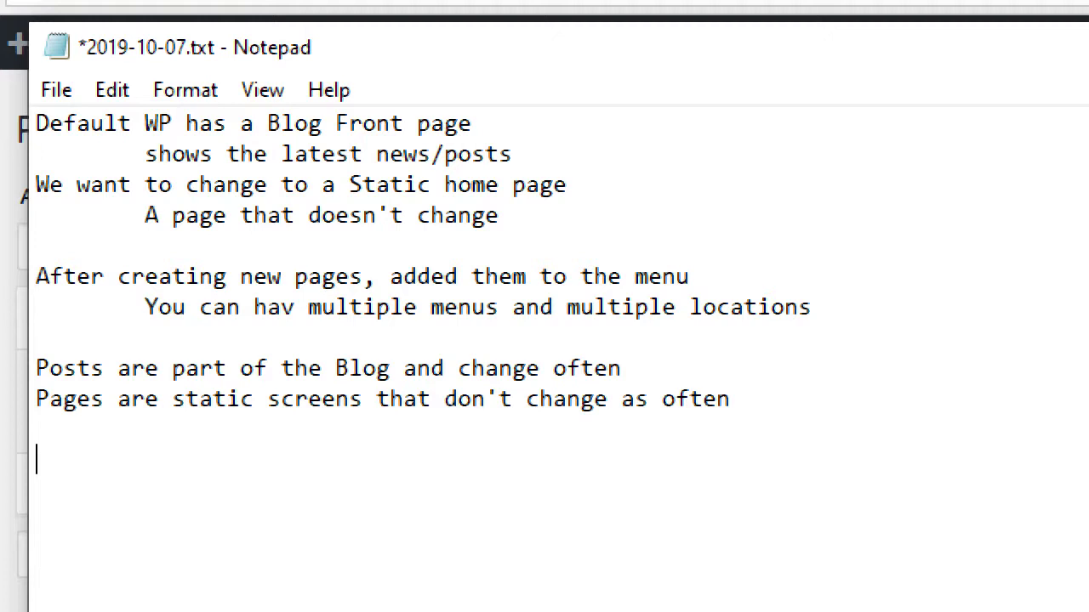
{"action": "key", "text": "Up"}
{"action": "key", "text": "Up"}
{"action": "key", "text": "Up"}
{"action": "key", "text": "Up"}
{"action": "key", "text": "Up"}
{"action": "key", "text": "Up"}
{"action": "key", "text": "Up"}
{"action": "key", "text": "Up"}
{"action": "key", "text": "shift+End"}
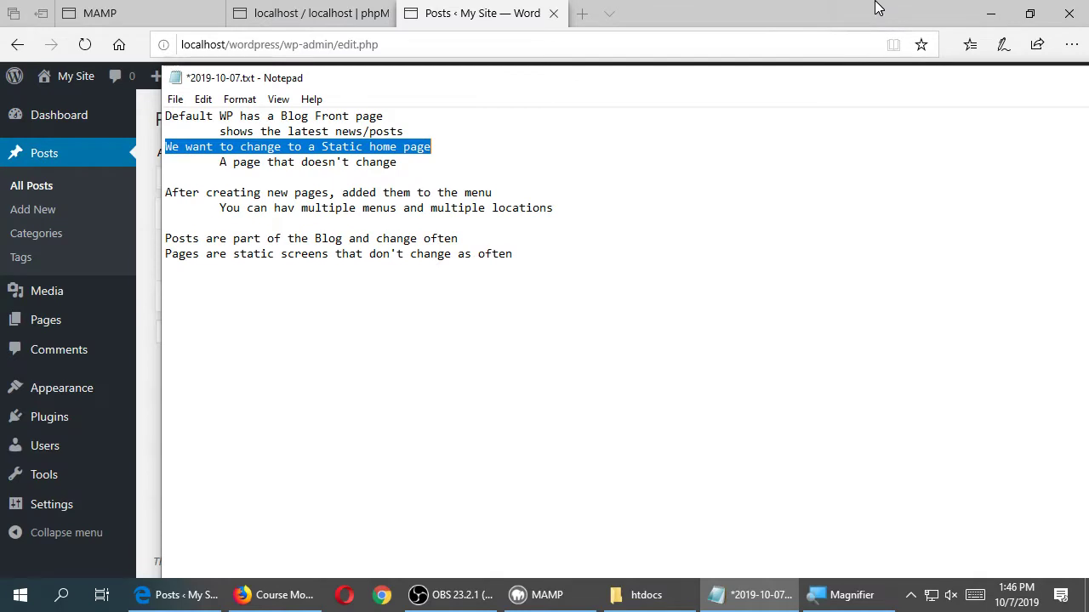
{"action": "left_click", "coordinate": [875, 8]}
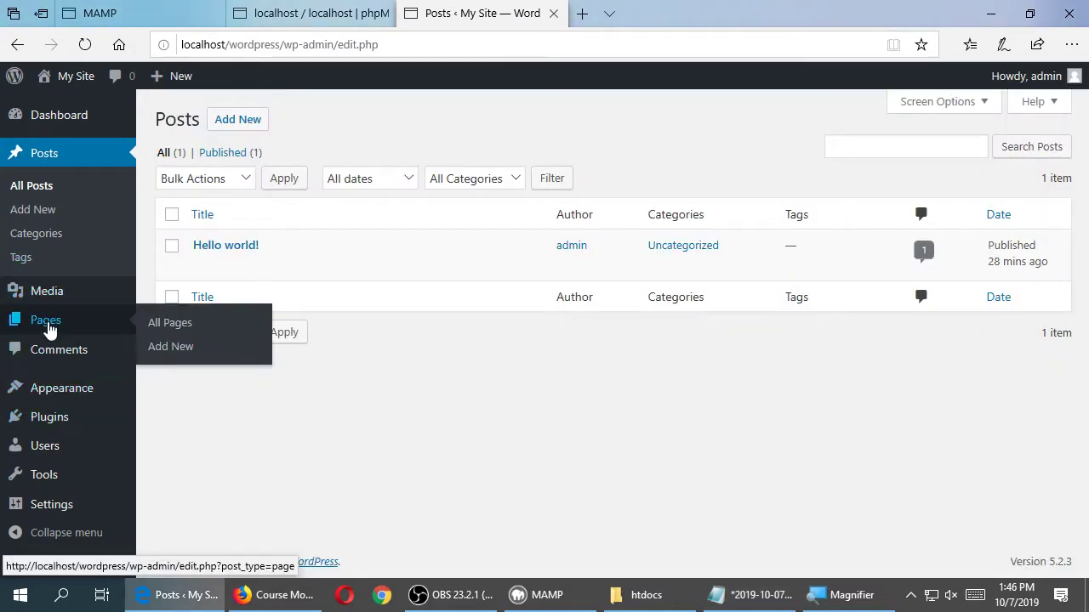
- Open the Pages list, then view the live front page in a new tab and close it
{"action": "left_click", "coordinate": [49, 326]}
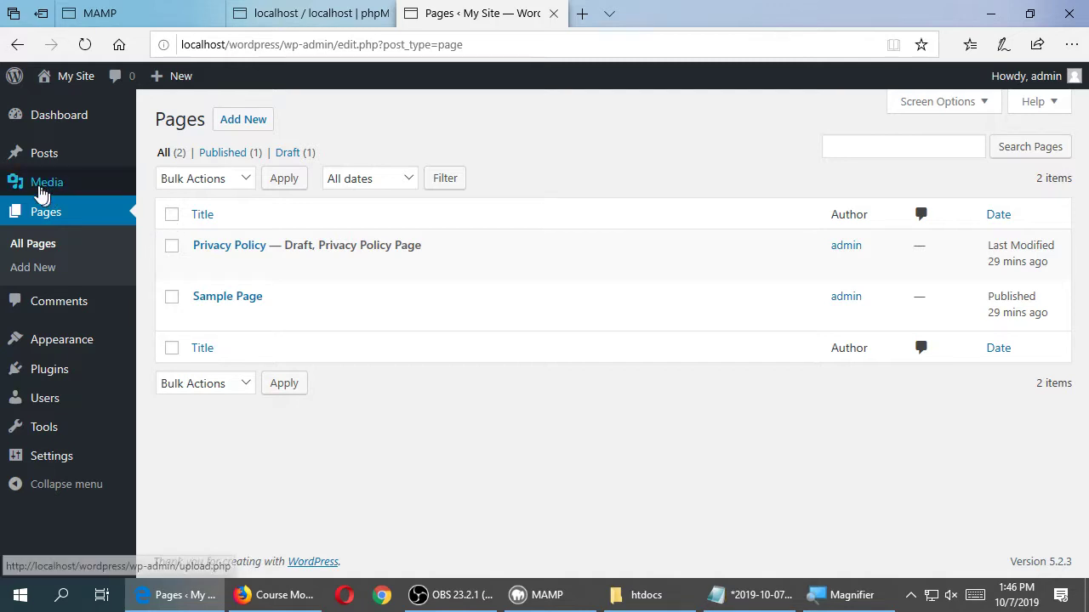
{"action": "middle_click", "coordinate": [61, 76]}
{"action": "left_click", "coordinate": [658, 9]}
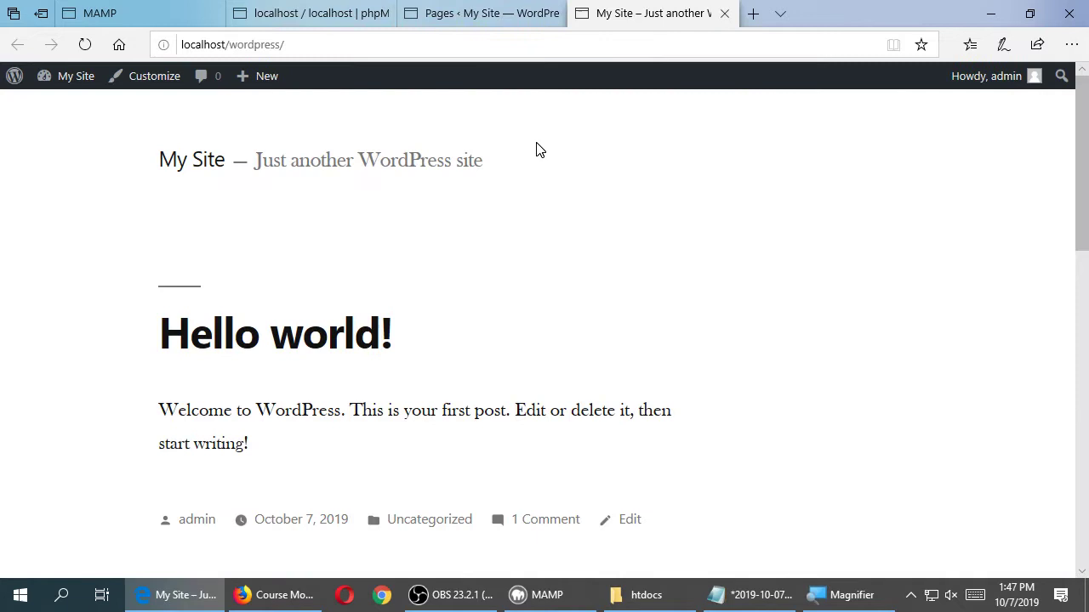
{"action": "scroll", "coordinate": [564, 284], "scroll_direction": "down", "scroll_amount": 3}
{"action": "scroll", "coordinate": [819, 314], "scroll_direction": "down", "scroll_amount": 5}
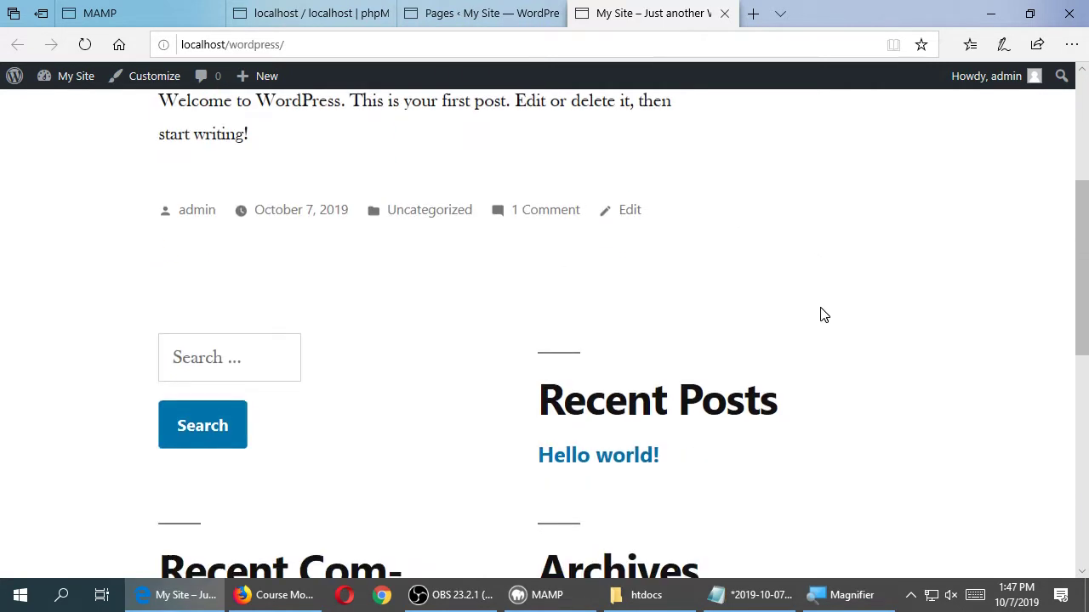
{"action": "scroll", "coordinate": [819, 314], "scroll_direction": "down", "scroll_amount": 4}
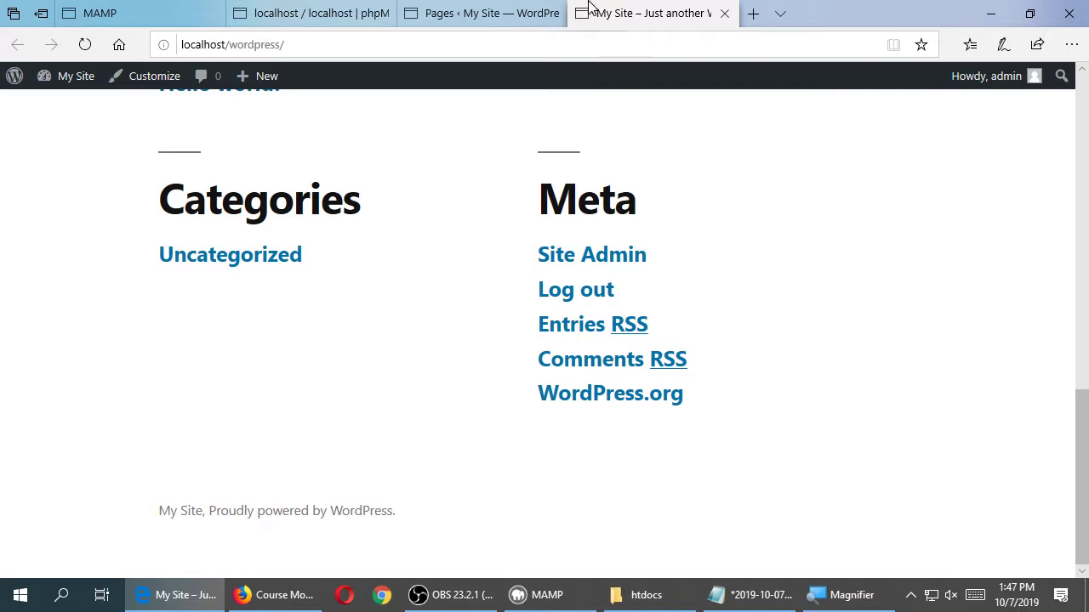
{"action": "middle_click", "coordinate": [636, 8]}
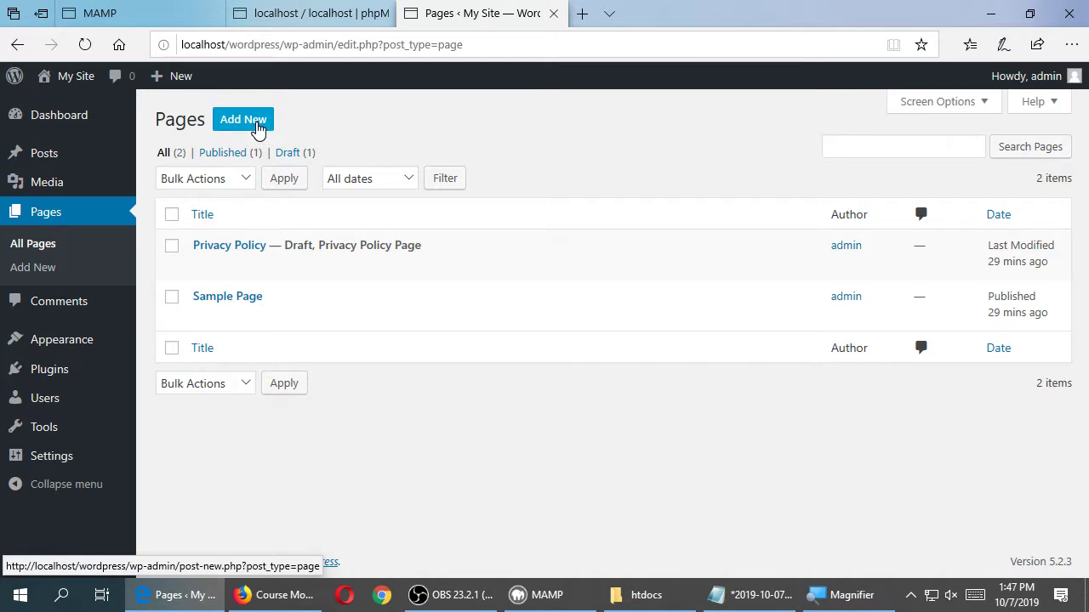
- Start a new page titled 'Home'
{"action": "left_click", "coordinate": [258, 127]}
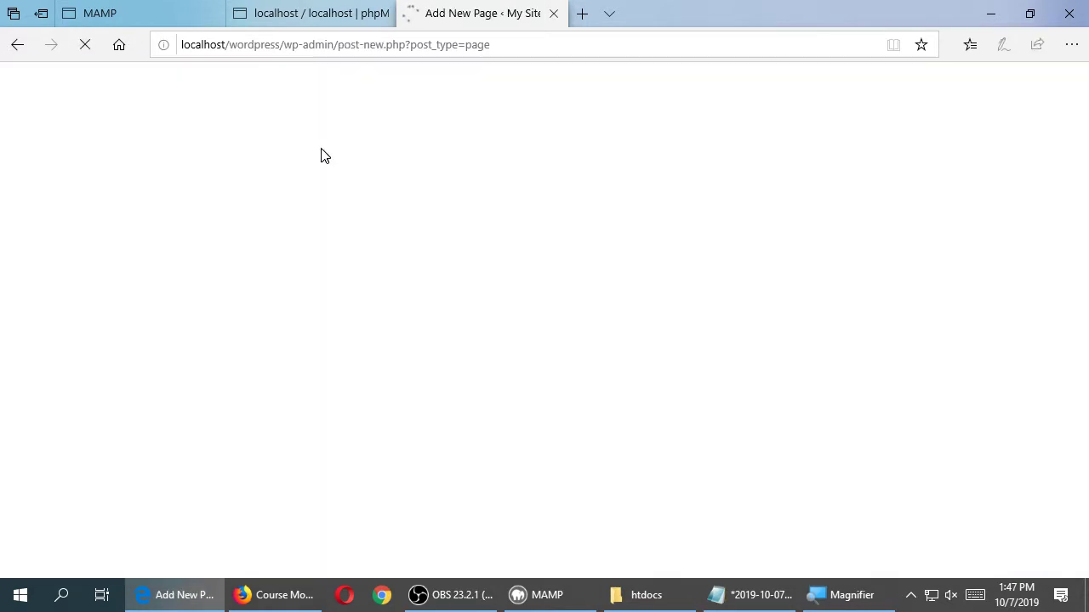
{"action": "left_click", "coordinate": [524, 165]}
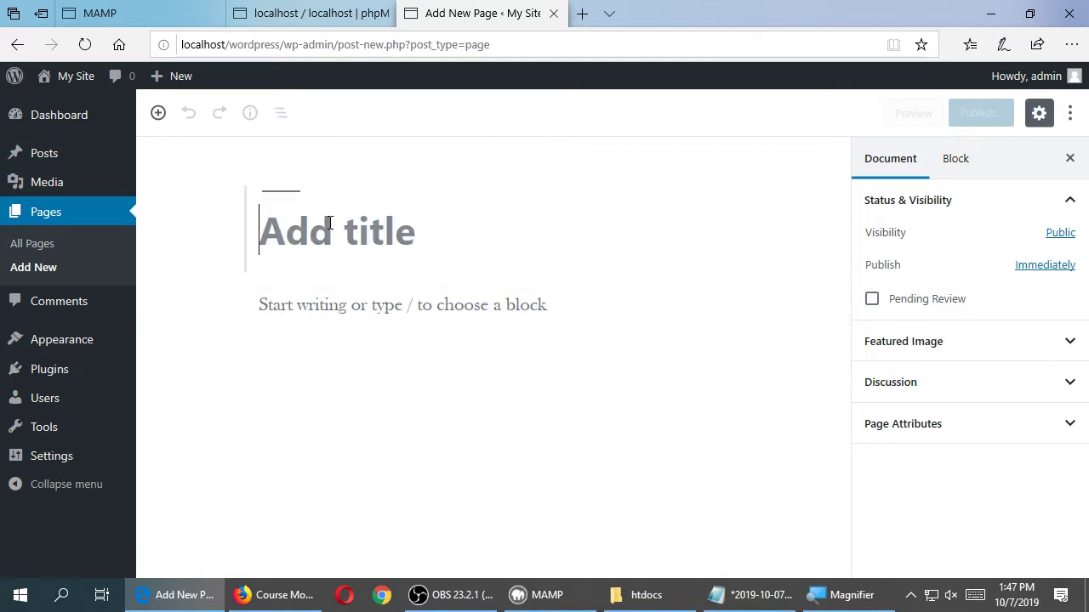
{"action": "type", "text": "Home"}
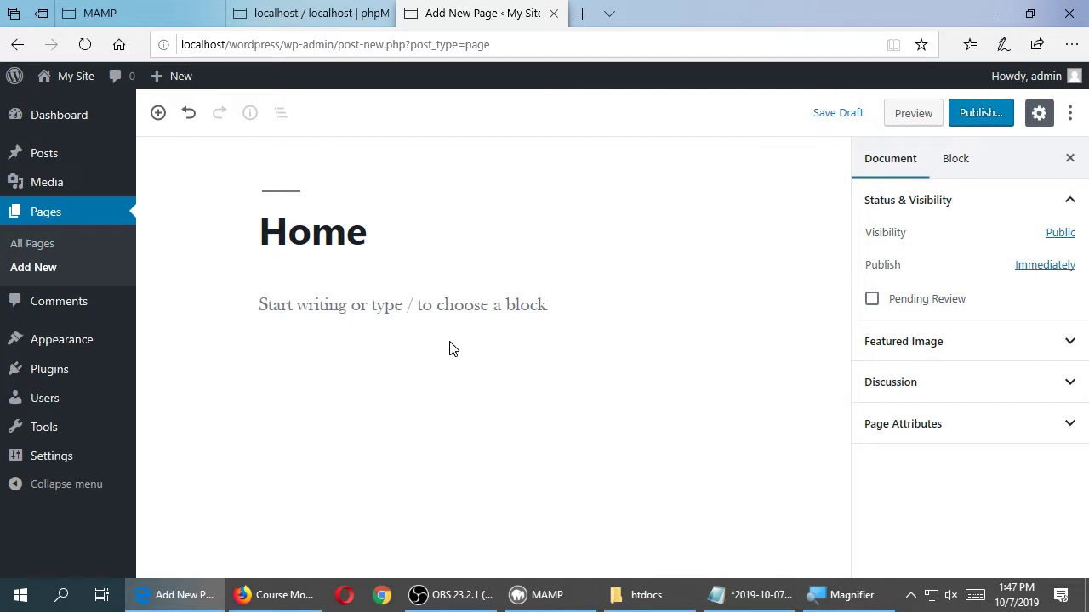
- Write the paragraph 'Hello and welcome to our site. You'll find…' with welcome in bold
{"action": "left_click", "coordinate": [455, 315]}
{"action": "type", "text": "Hello and welcome "}
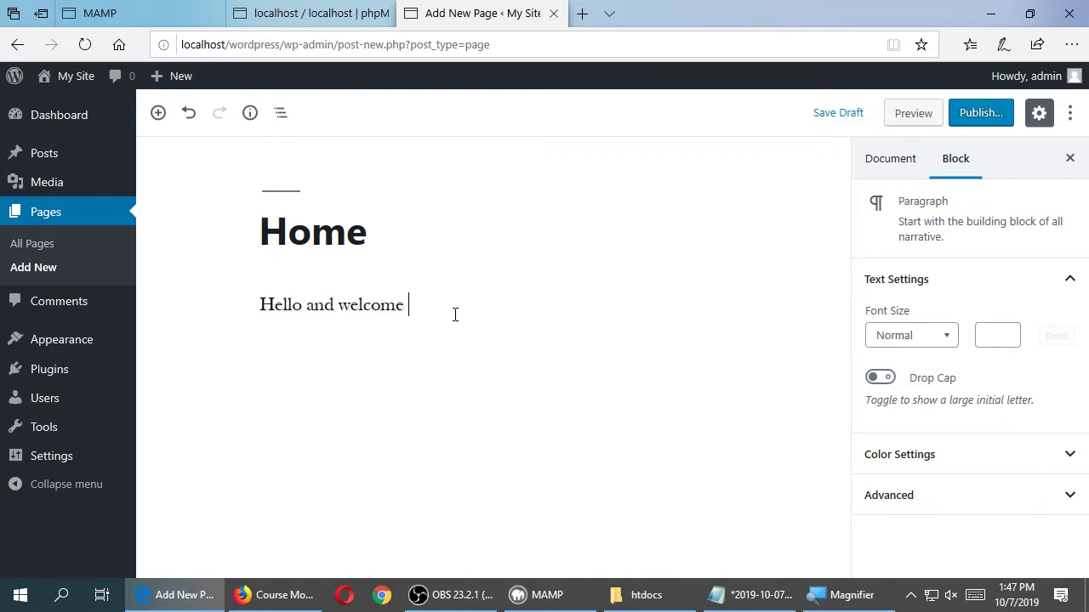
{"action": "type", "text": "to our site. You'll find lkajdslkfdsaj lk jlkjlkjfdsljfdslkfsjlkjfsalkfdslkj"}
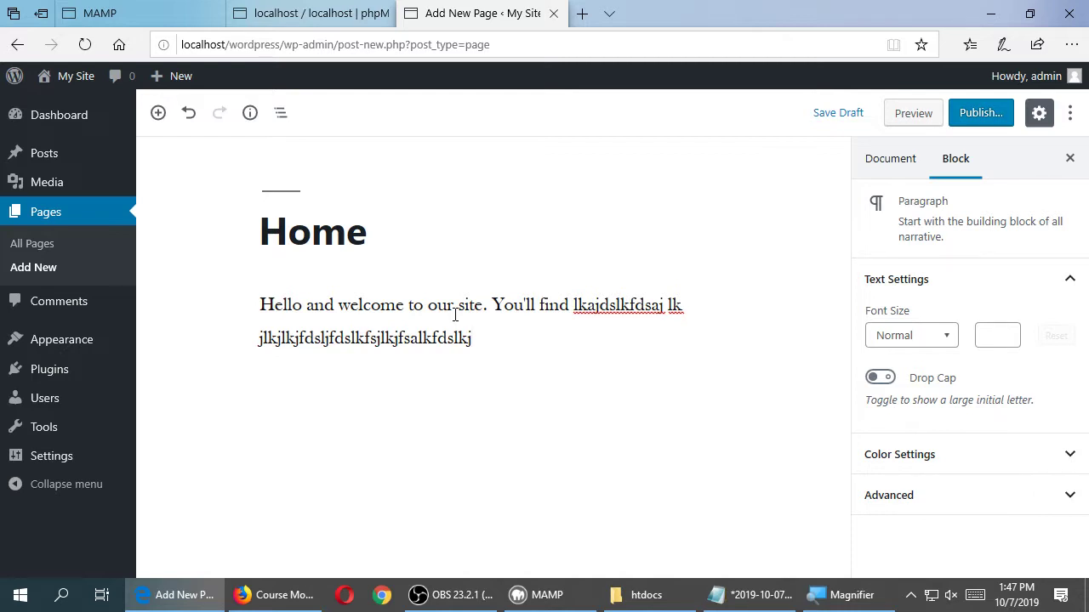
{"action": "double_click", "coordinate": [373, 306]}
{"action": "left_click", "coordinate": [392, 262]}
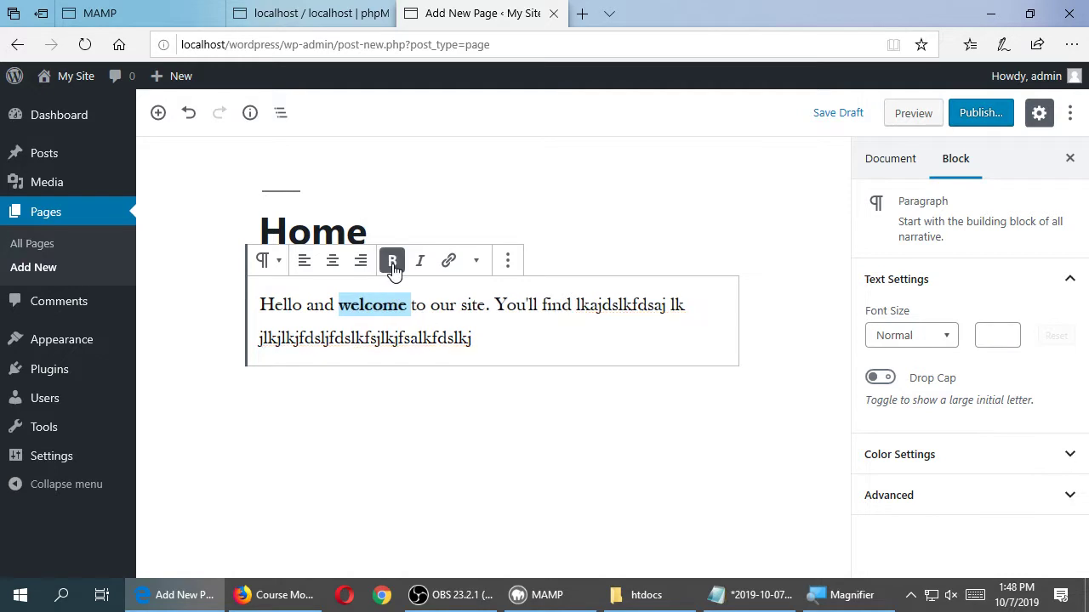
{"action": "left_click", "coordinate": [505, 342]}
{"action": "key", "text": "Return"}
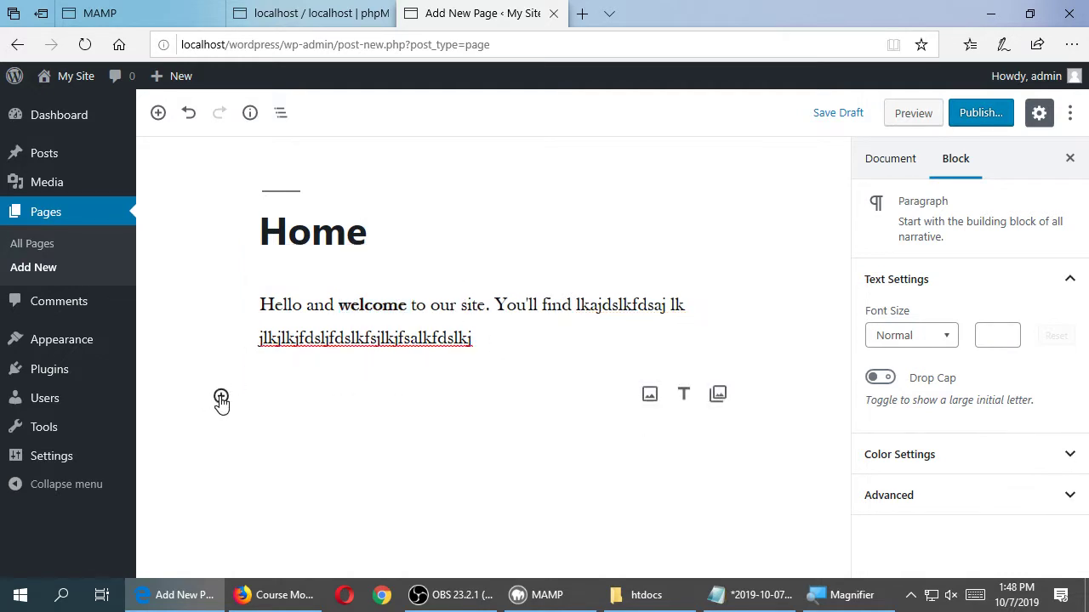
- Add an empty Image block below the welcome paragraph
{"action": "left_click", "coordinate": [221, 397]}
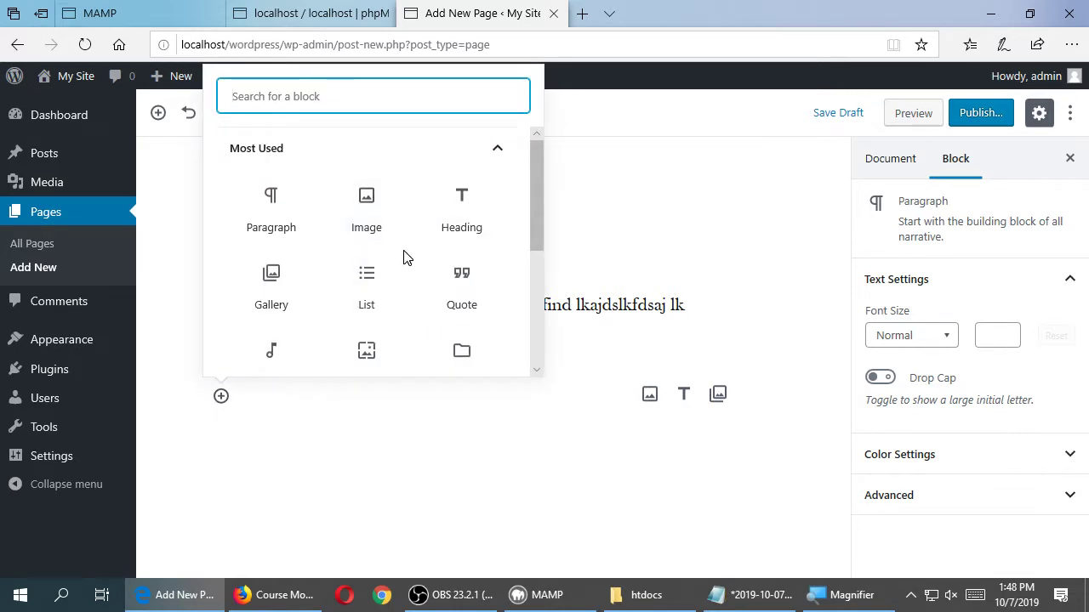
{"action": "scroll", "coordinate": [406, 258], "scroll_direction": "down", "scroll_amount": 3}
{"action": "scroll", "coordinate": [404, 259], "scroll_direction": "up", "scroll_amount": 5}
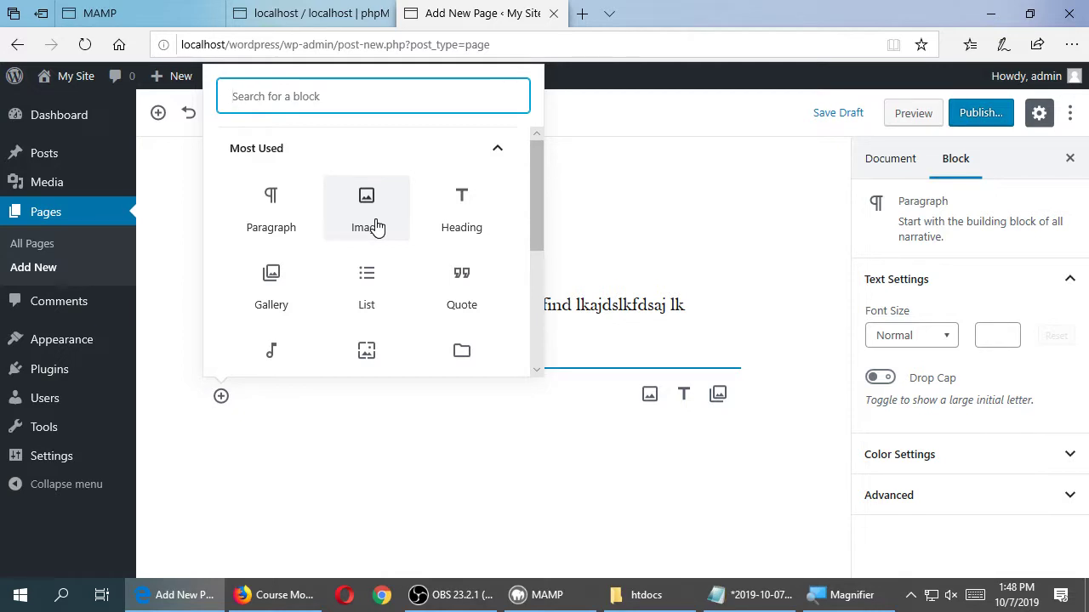
{"action": "left_click", "coordinate": [366, 211]}
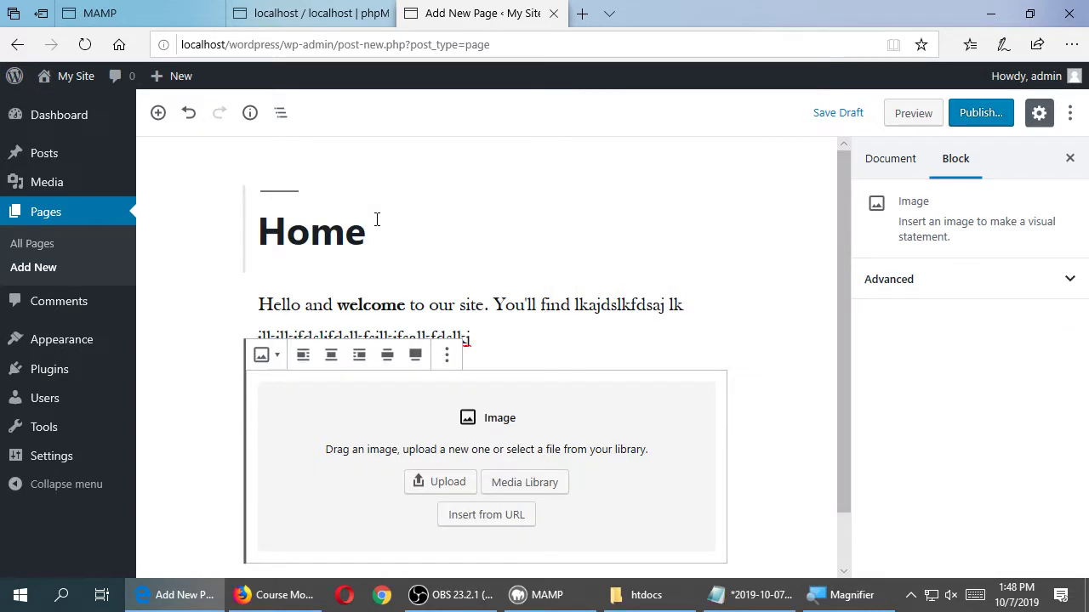
- Try the paragraph's formatting and alignment options, keep it left-aligned, and expand its Advanced settings
{"action": "left_click", "coordinate": [684, 311]}
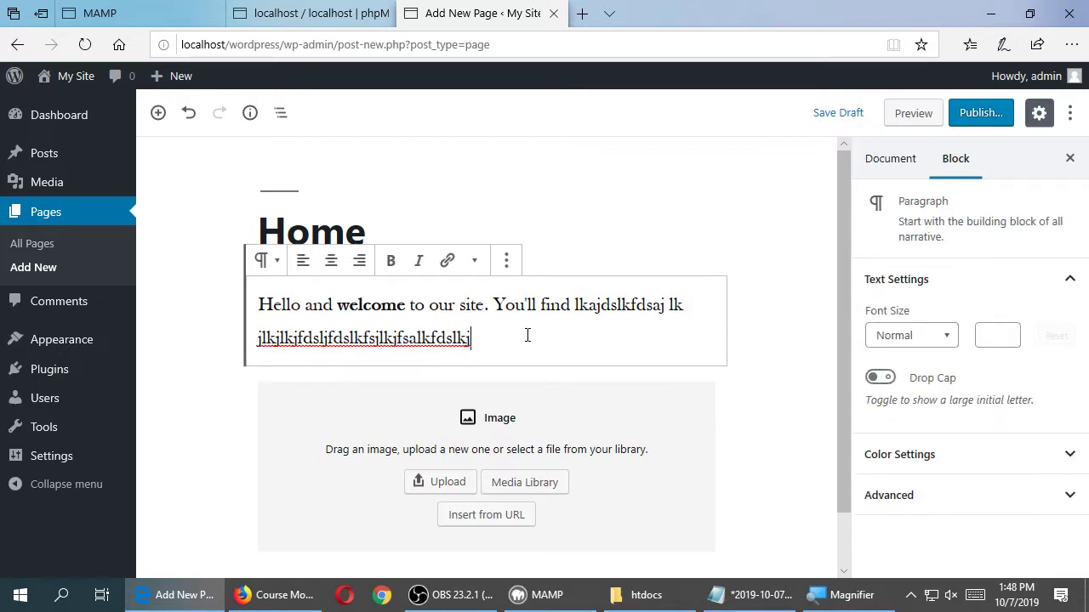
{"action": "left_click", "coordinate": [475, 263]}
{"action": "left_click", "coordinate": [575, 339]}
{"action": "left_click", "coordinate": [332, 264]}
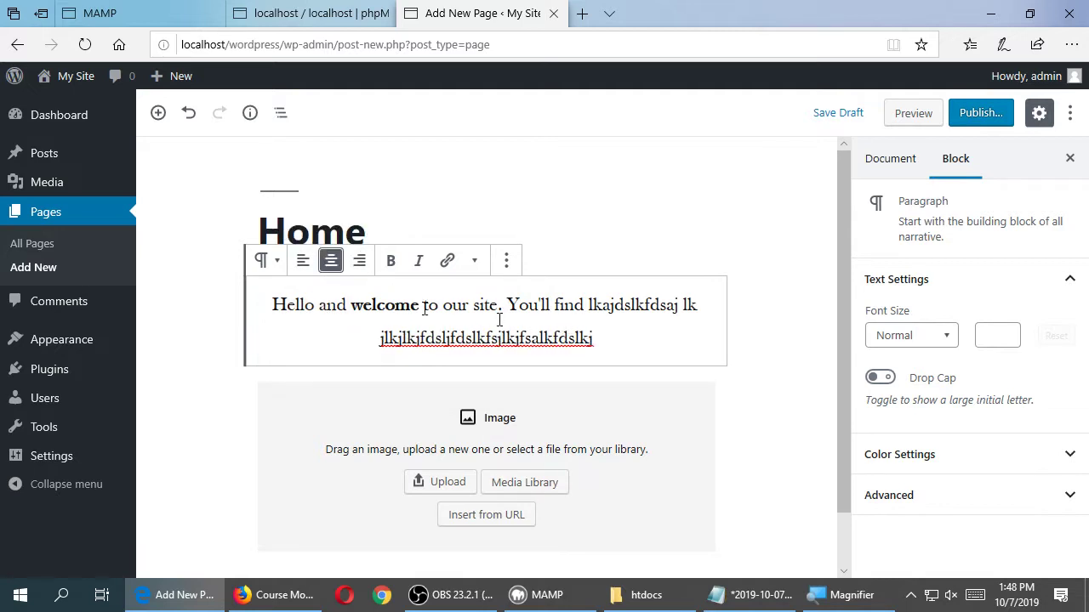
{"action": "left_click", "coordinate": [304, 264]}
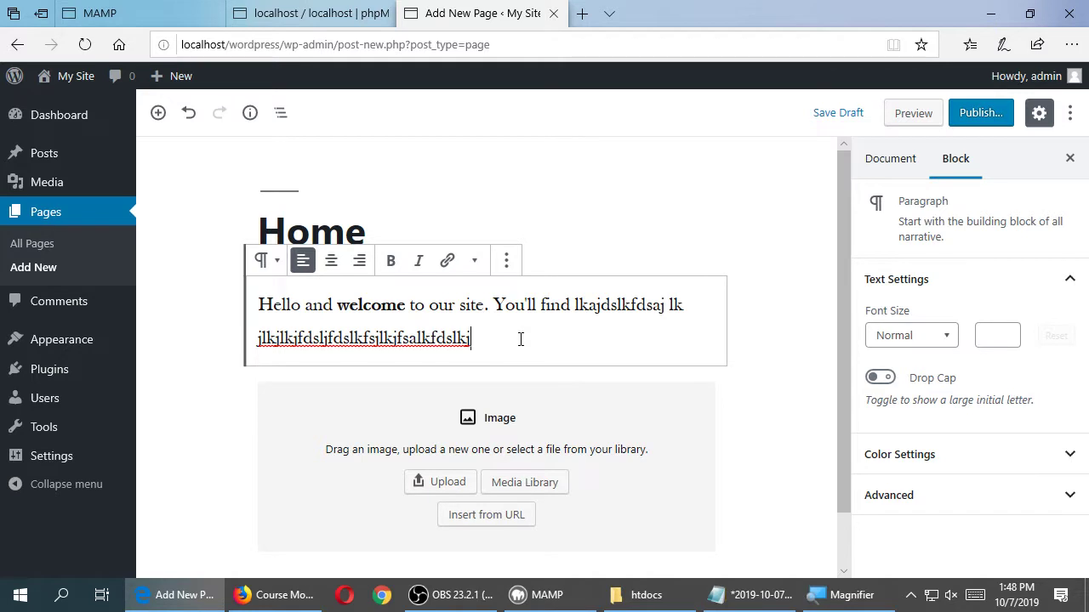
{"action": "left_click", "coordinate": [1018, 502]}
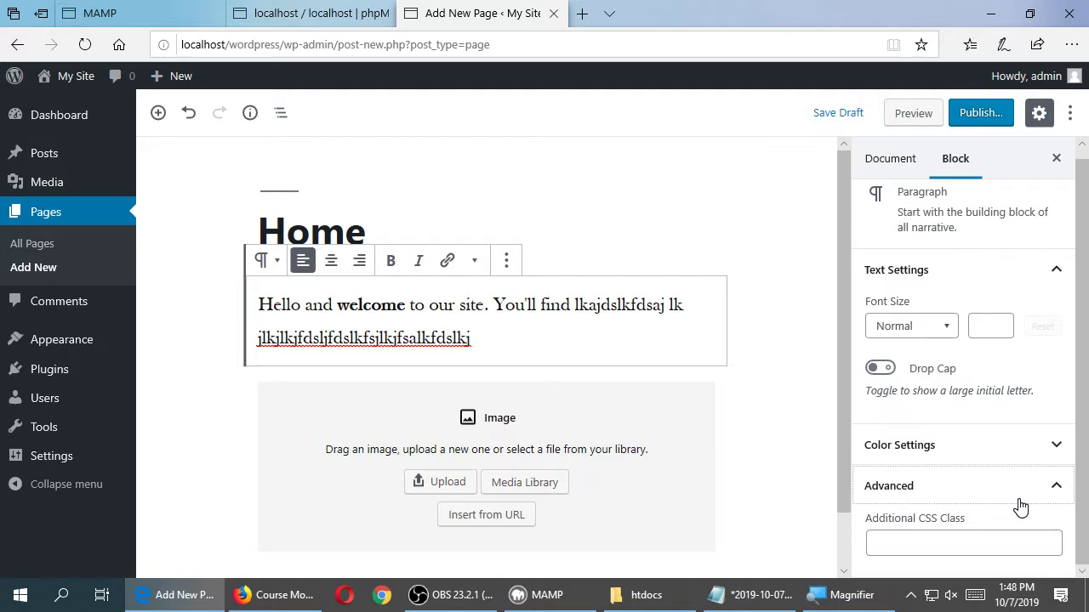
- Collapse Advanced and set the paragraph's background colour to dark blue in Color Settings
{"action": "left_click", "coordinate": [1002, 493]}
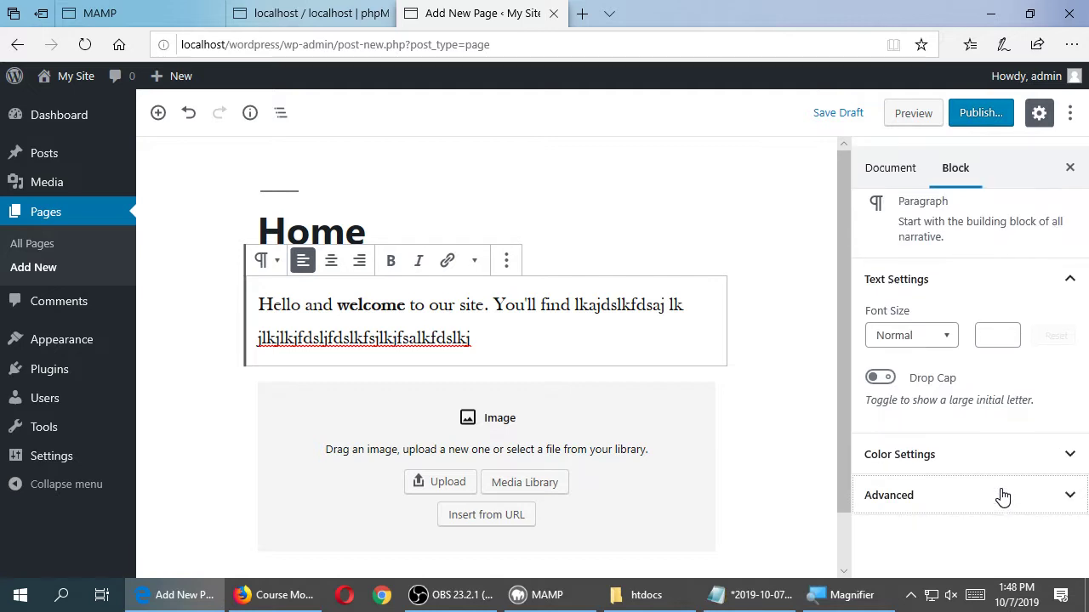
{"action": "left_click", "coordinate": [1018, 463]}
{"action": "scroll", "coordinate": [1016, 465], "scroll_direction": "down", "scroll_amount": 2}
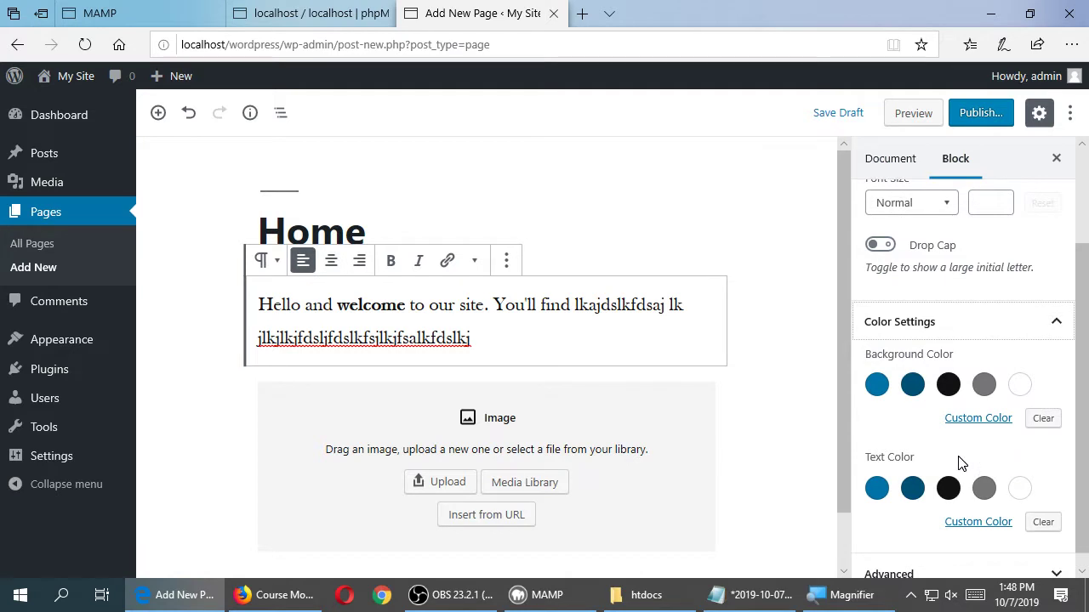
{"action": "left_click", "coordinate": [912, 386]}
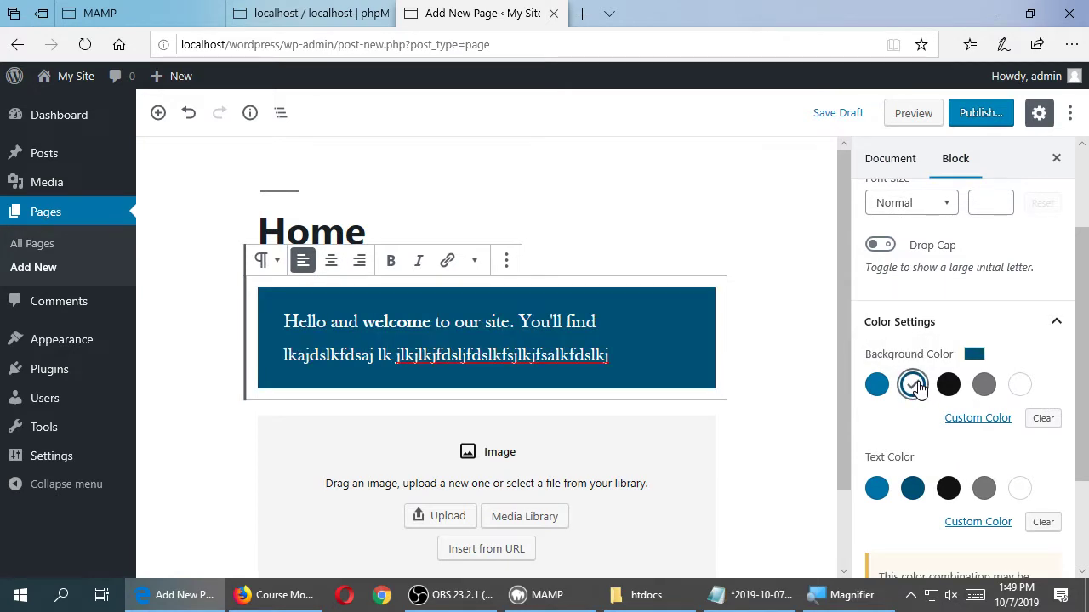
- Reselect the welcome paragraph and check the Document and Block settings tabs
{"action": "left_click", "coordinate": [536, 455]}
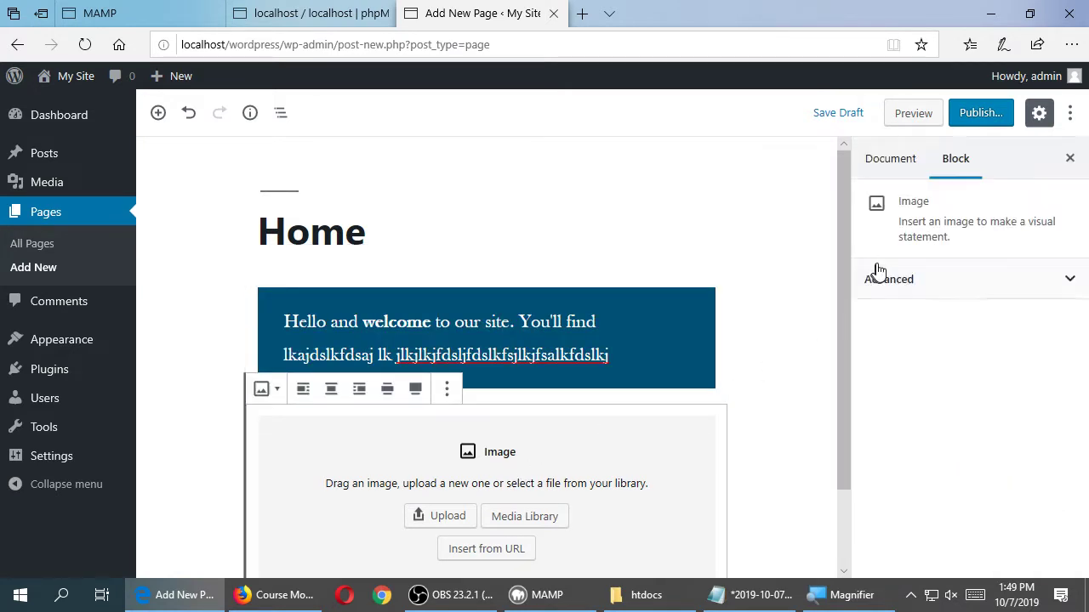
{"action": "left_click", "coordinate": [608, 320]}
{"action": "left_click", "coordinate": [644, 357]}
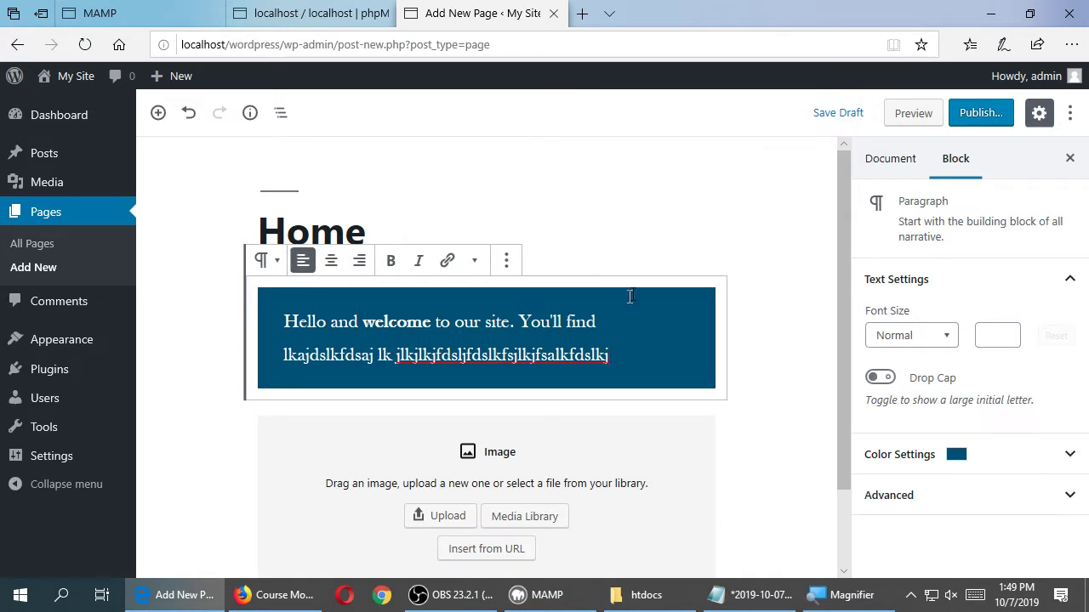
{"action": "scroll", "coordinate": [757, 336], "scroll_direction": "down", "scroll_amount": 2}
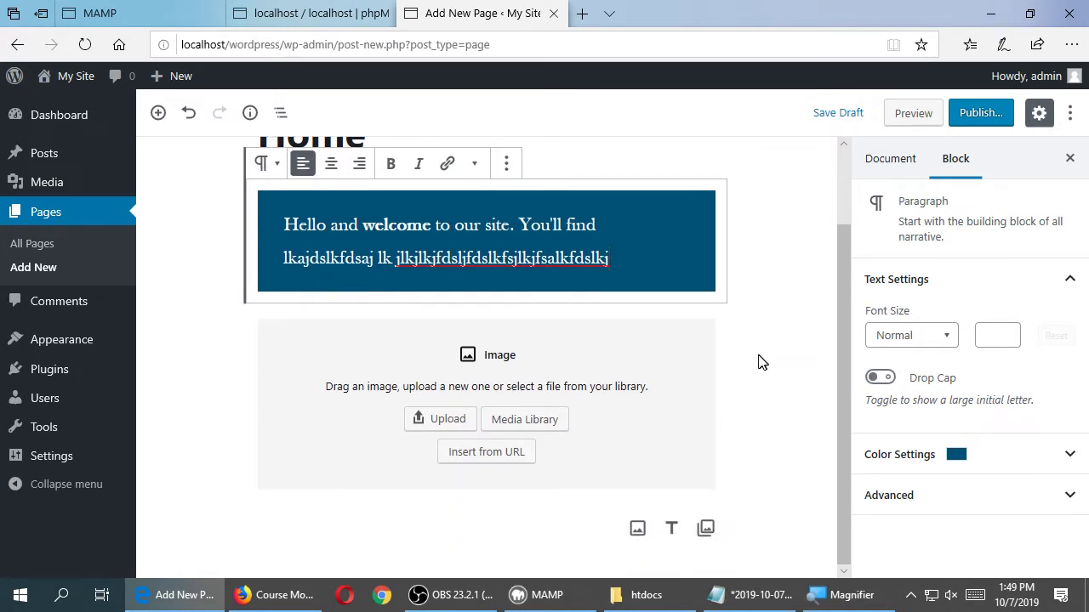
{"action": "scroll", "coordinate": [759, 361], "scroll_direction": "up", "scroll_amount": 2}
{"action": "left_click", "coordinate": [889, 161]}
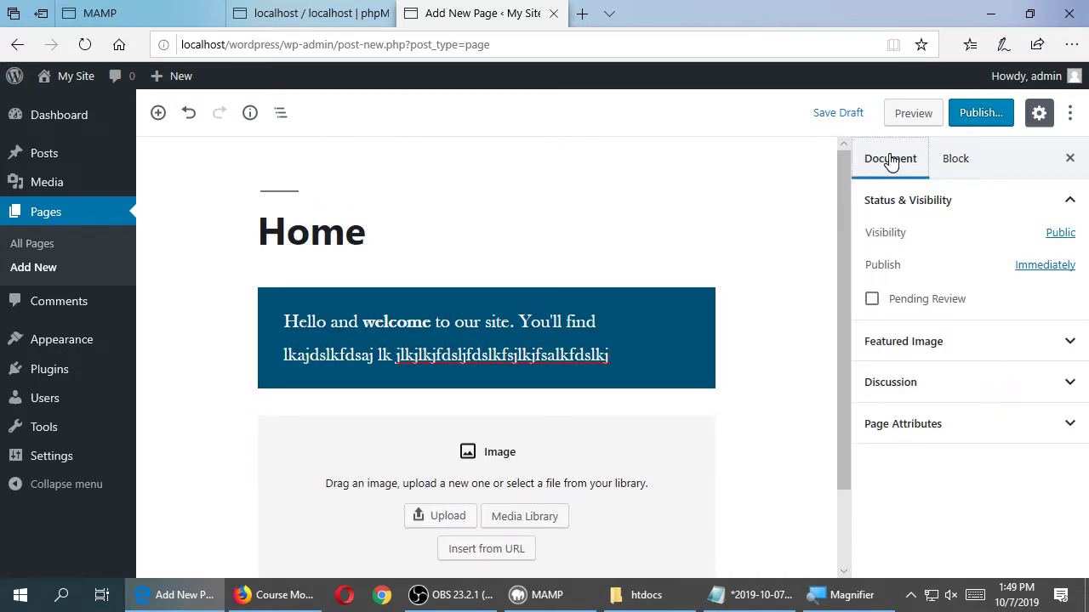
{"action": "left_click", "coordinate": [961, 162]}
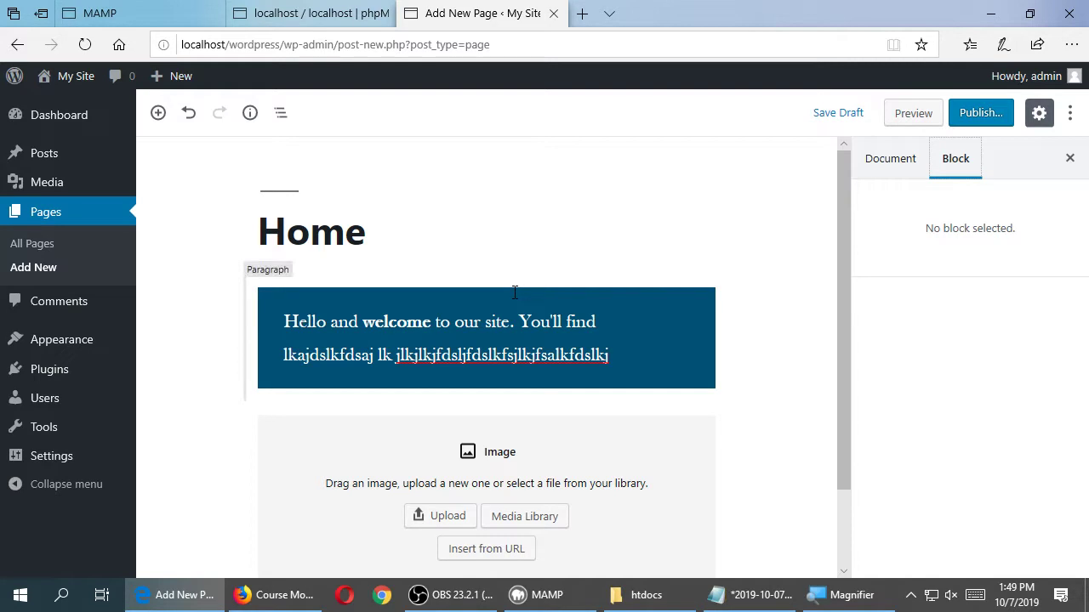
{"action": "scroll", "coordinate": [574, 335], "scroll_direction": "down", "scroll_amount": 1}
{"action": "scroll", "coordinate": [570, 338], "scroll_direction": "up", "scroll_amount": 1}
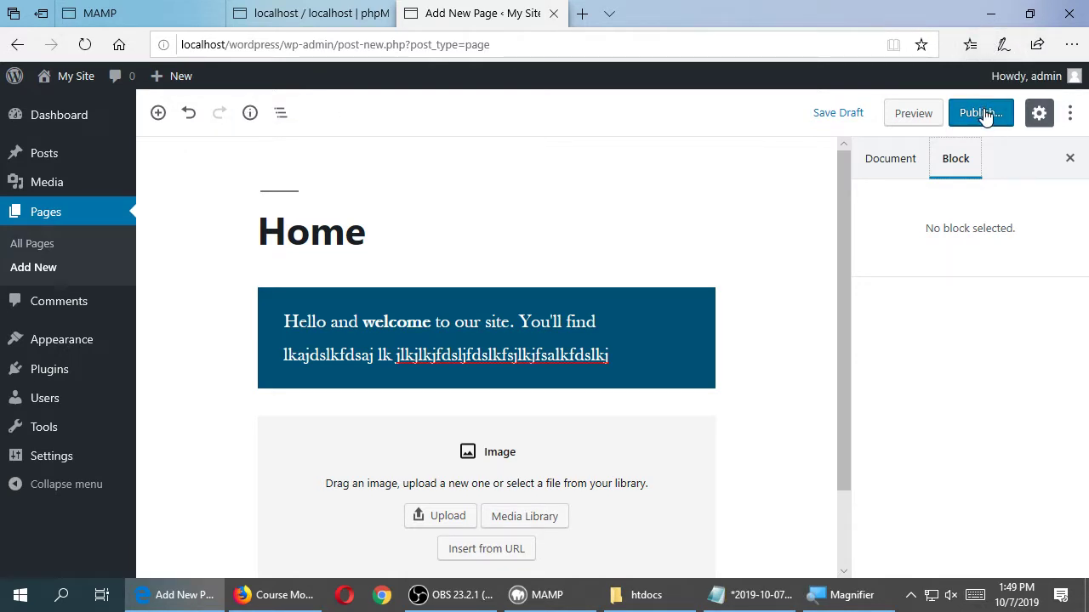
- Toggle the settings sidebar and options menu, then start publishing the Home page
{"action": "left_click", "coordinate": [1043, 114]}
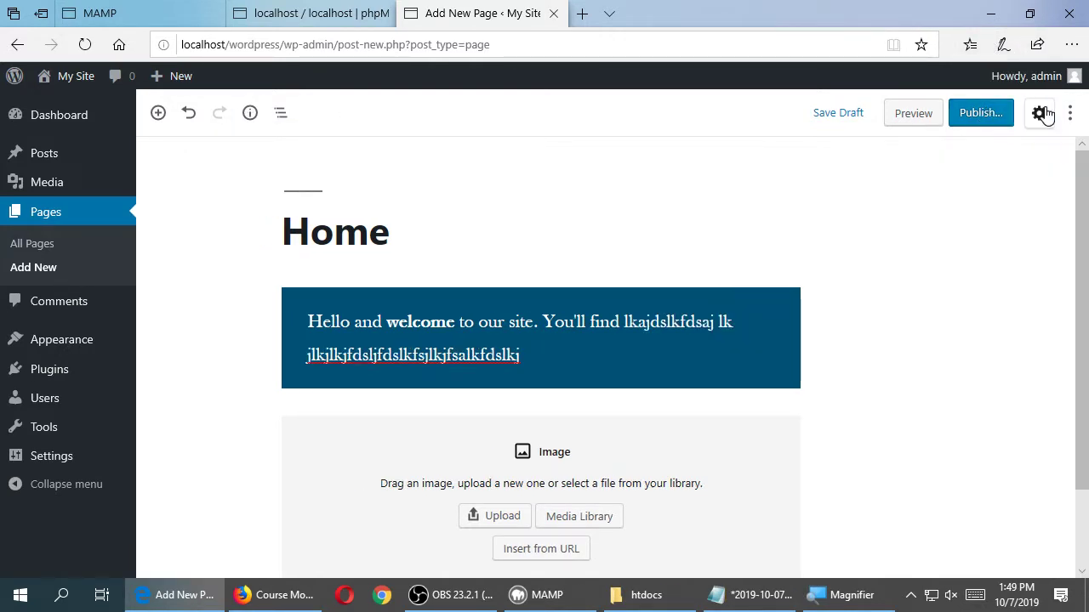
{"action": "left_click", "coordinate": [1043, 115]}
{"action": "left_click", "coordinate": [1067, 114]}
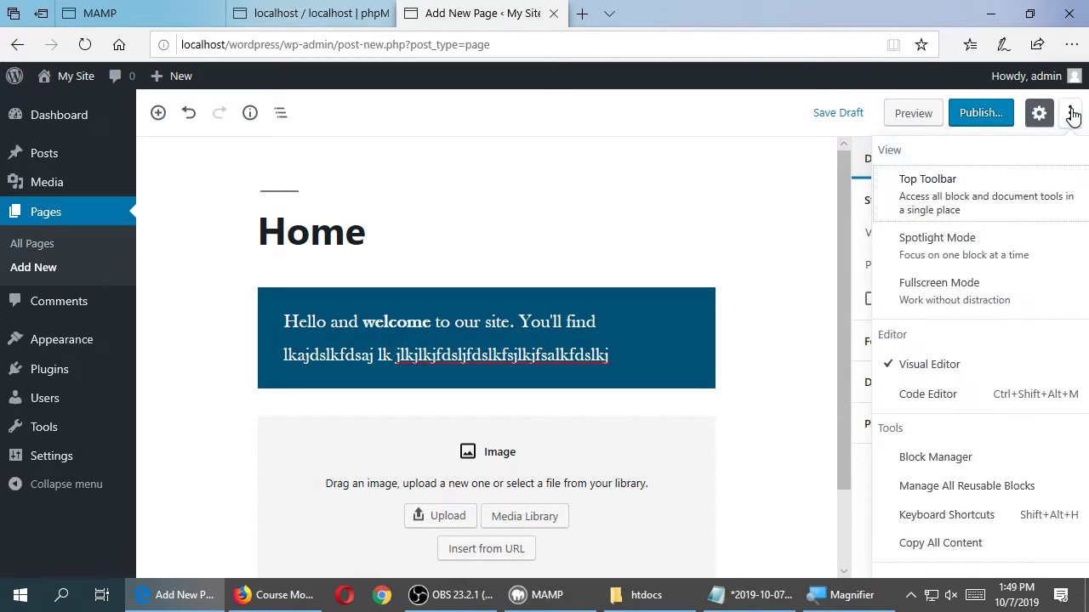
{"action": "left_click", "coordinate": [978, 124]}
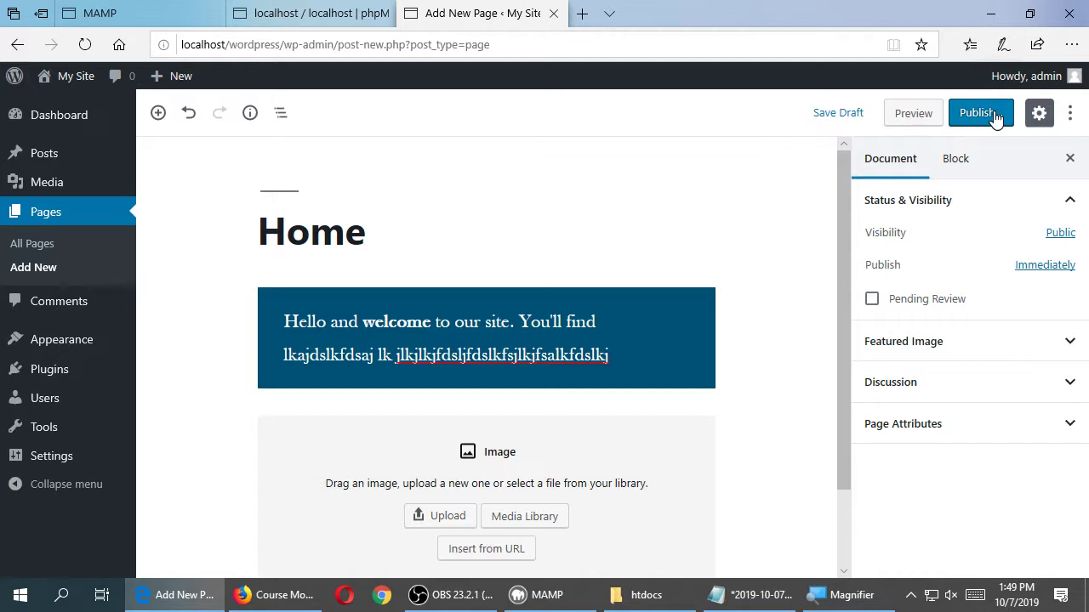
{"action": "left_click", "coordinate": [993, 117]}
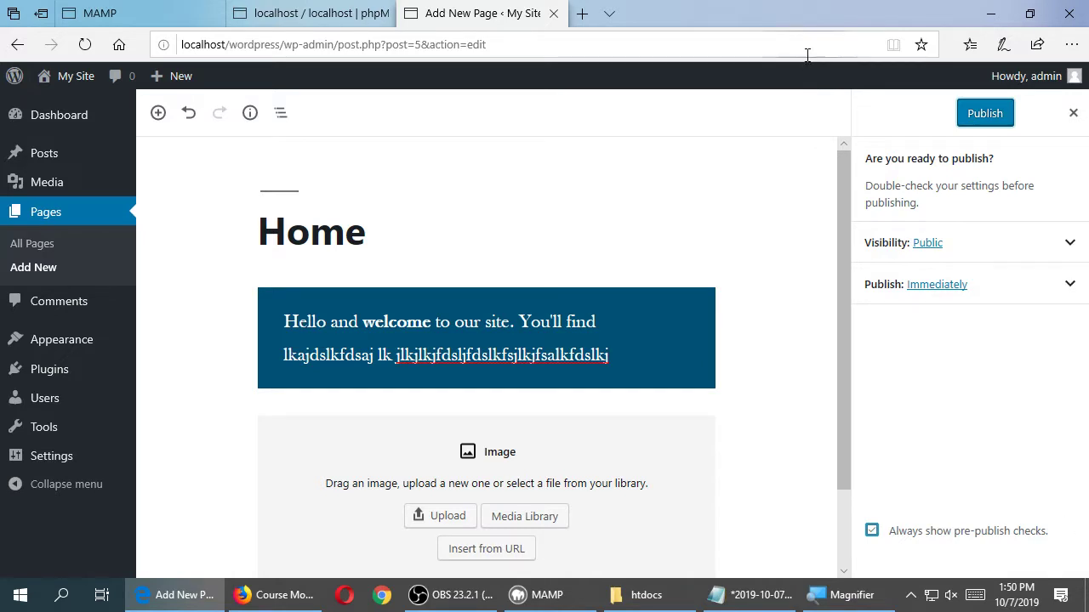
- Publish the Home page and visit the site's front page via My Site
{"action": "left_click", "coordinate": [986, 114]}
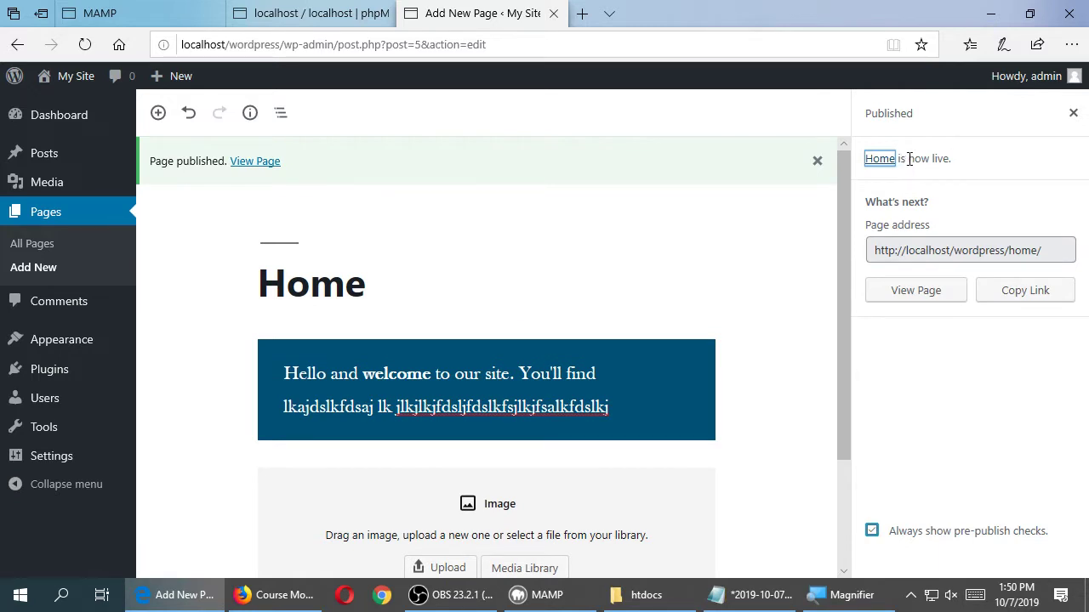
{"action": "mouse_move", "coordinate": [85, 80]}
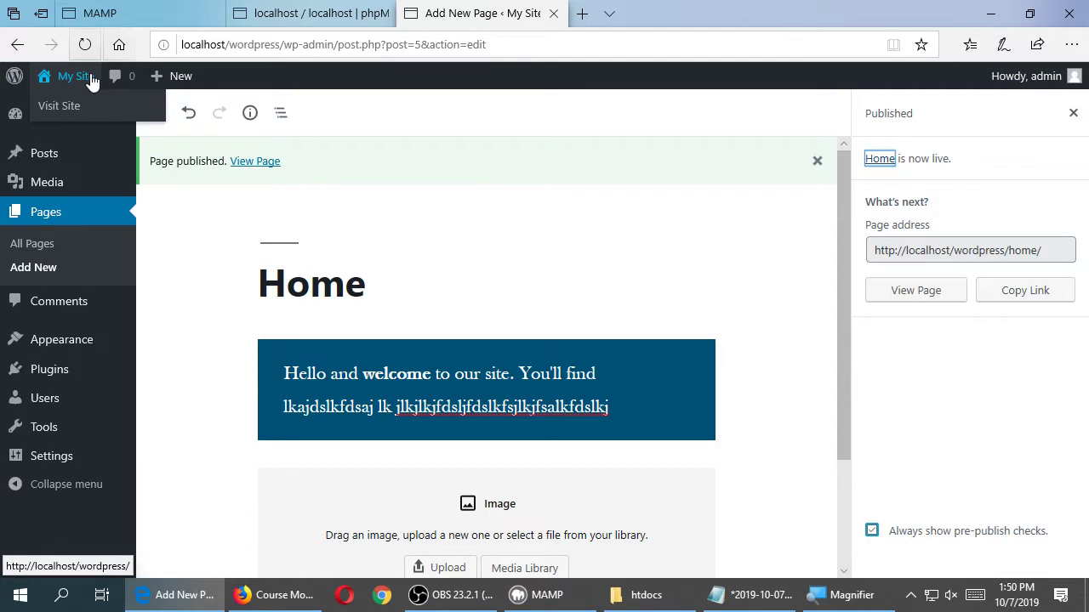
{"action": "left_click", "coordinate": [92, 81]}
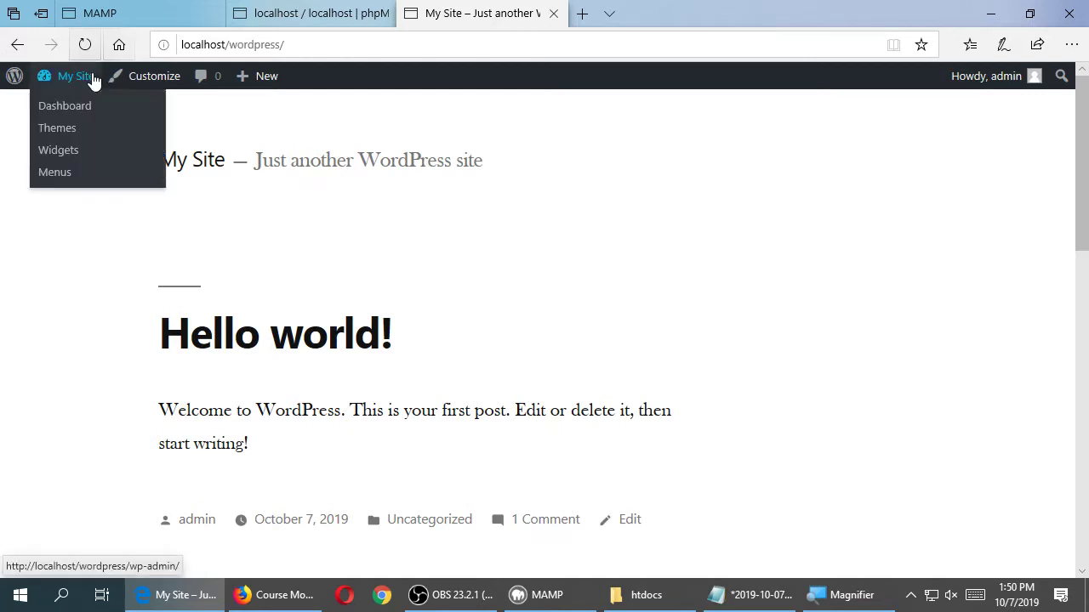
- Add the heading 'How to add a static home page:' to the Notepad notes
{"action": "left_click", "coordinate": [742, 594]}
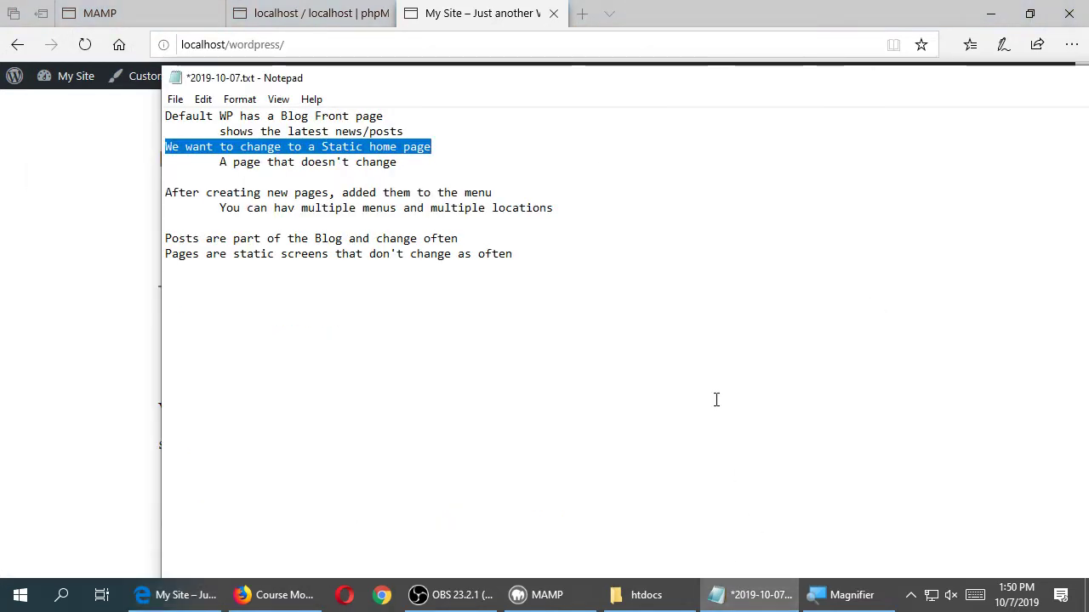
{"action": "left_click", "coordinate": [717, 400]}
{"action": "key", "text": "super+plus"}
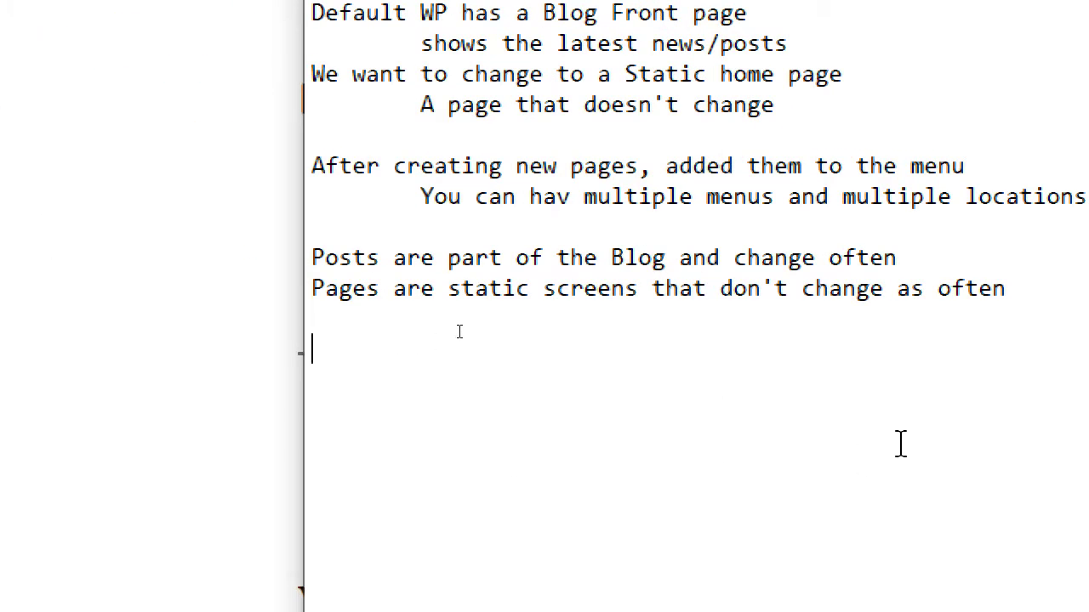
{"action": "type", "text": "How to add"}
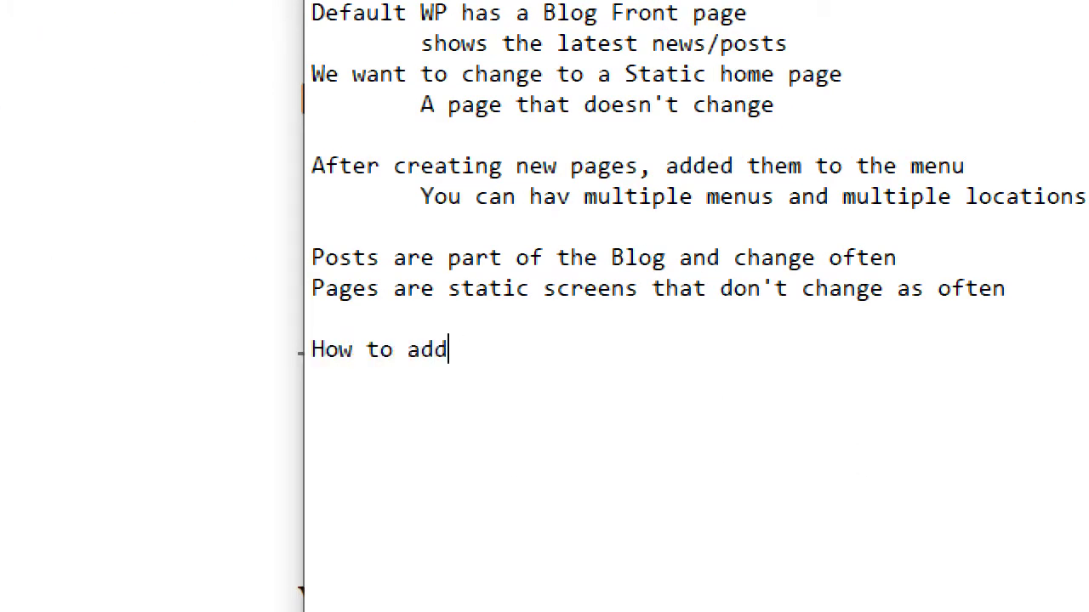
{"action": "type", "text": " a static home page:"}
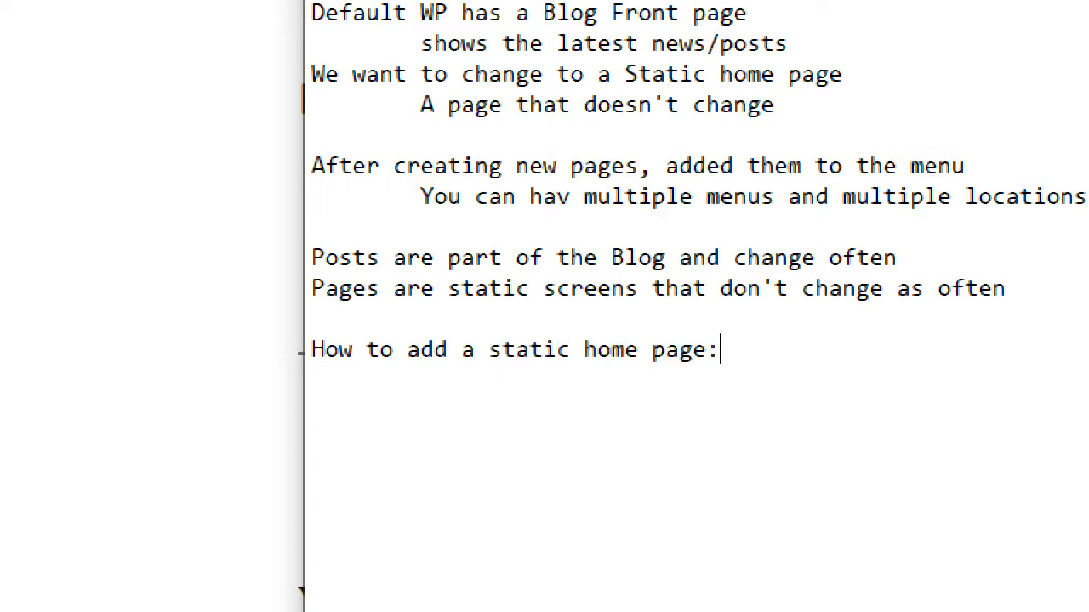
{"action": "key", "text": "Return"}
- Add the indented line 'Create a Page (probably call it Home)'
{"action": "key", "text": "Tab"}
{"action": "type", "text": "Create"}
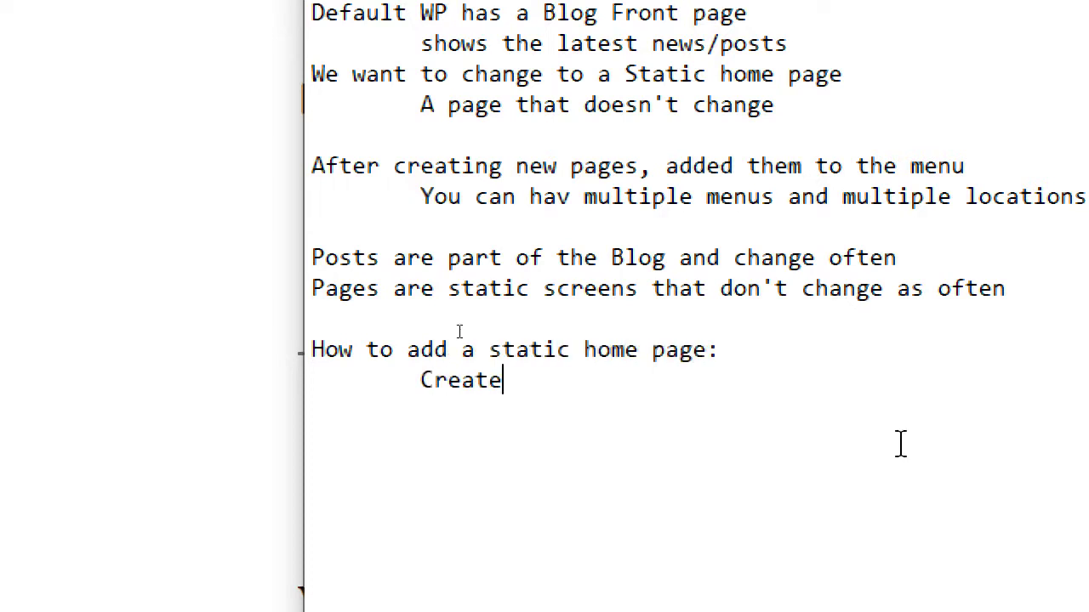
{"action": "type", "text": " a Page (probably call it ho"}
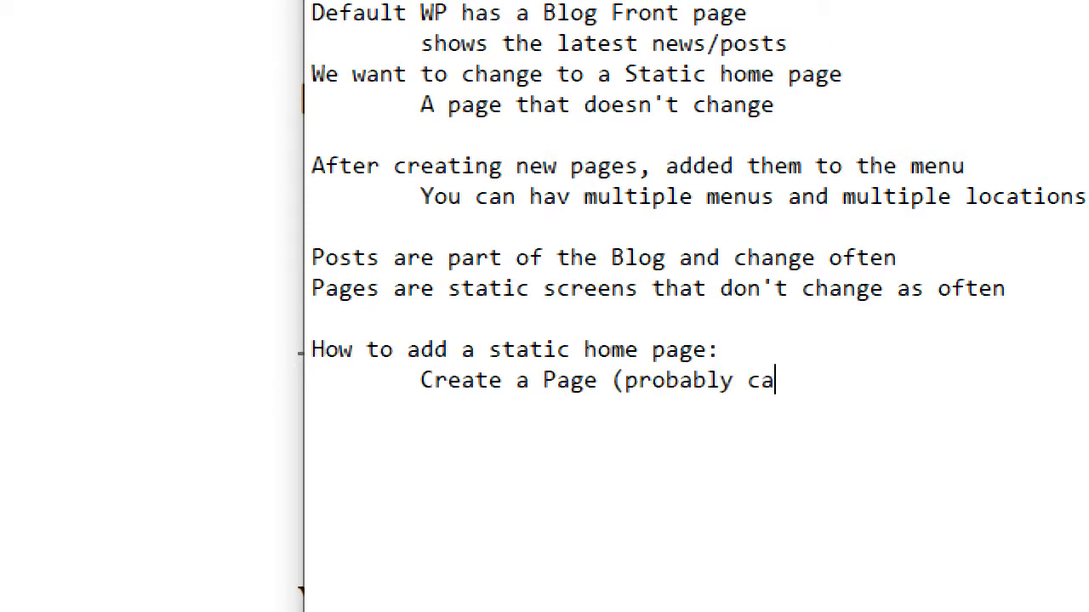
{"action": "key", "text": "BackSpace"}
{"action": "key", "text": "BackSpace"}
{"action": "type", "text": "Home)"}
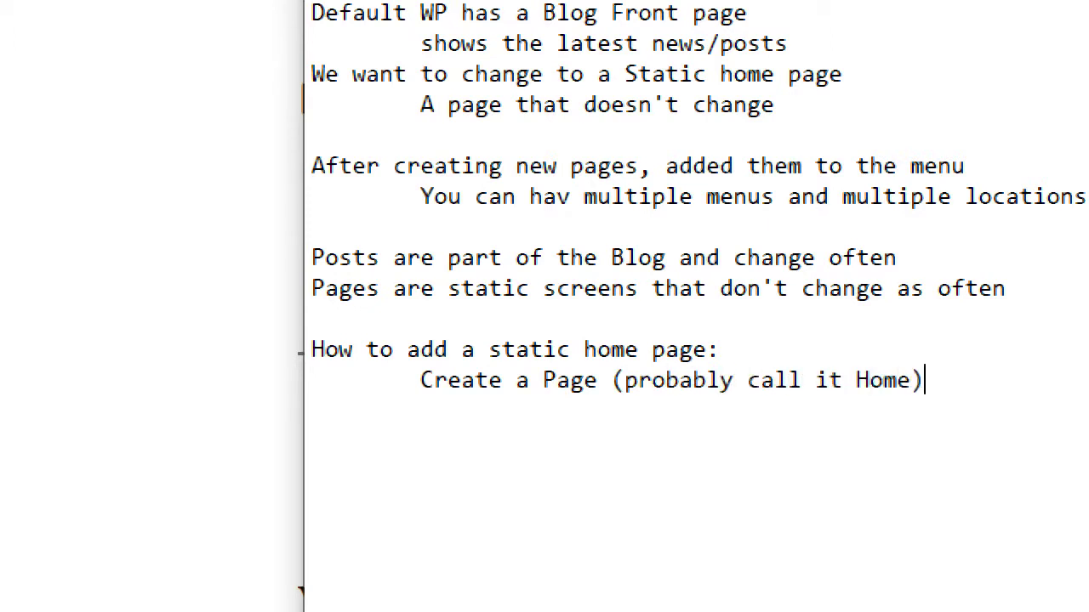
- Add the indented line 'In Settings >' and switch back to the browser
{"action": "key", "text": "Return"}
{"action": "key", "text": "Tab"}
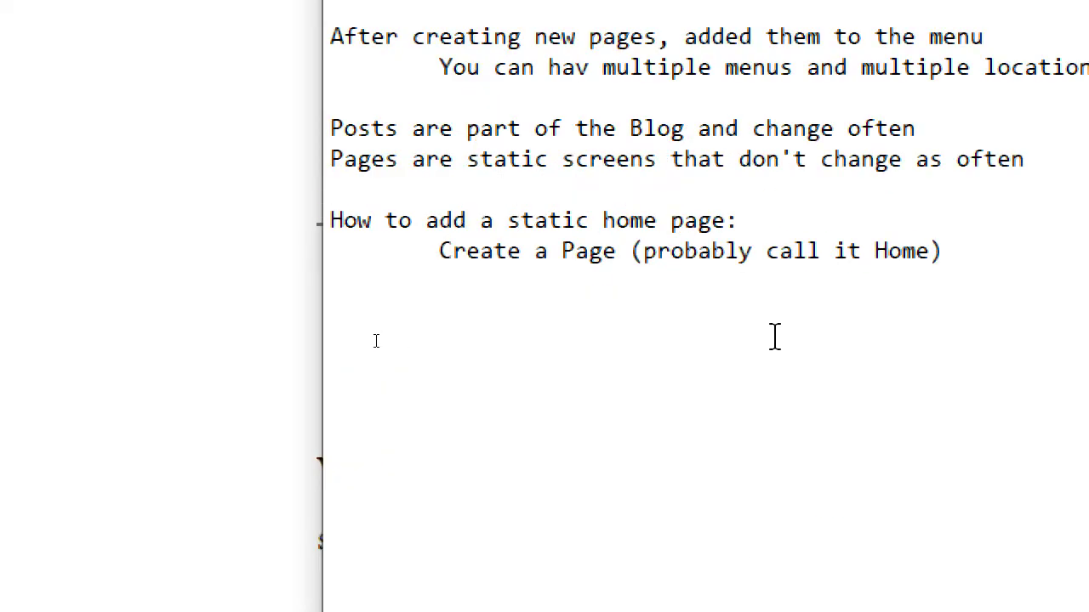
{"action": "type", "text": "In Setting"}
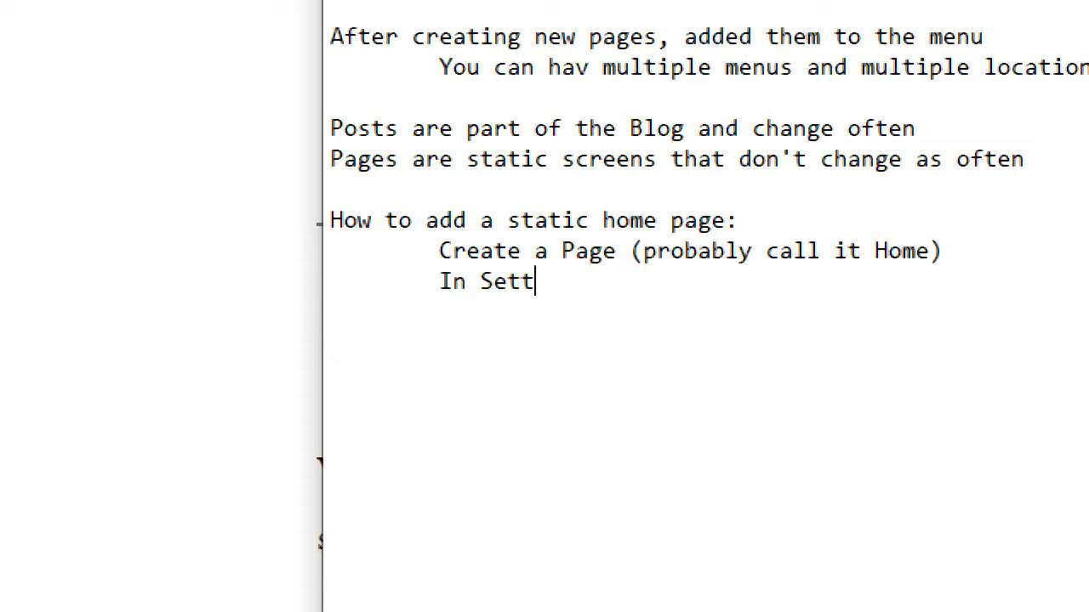
{"action": "type", "text": "s >"}
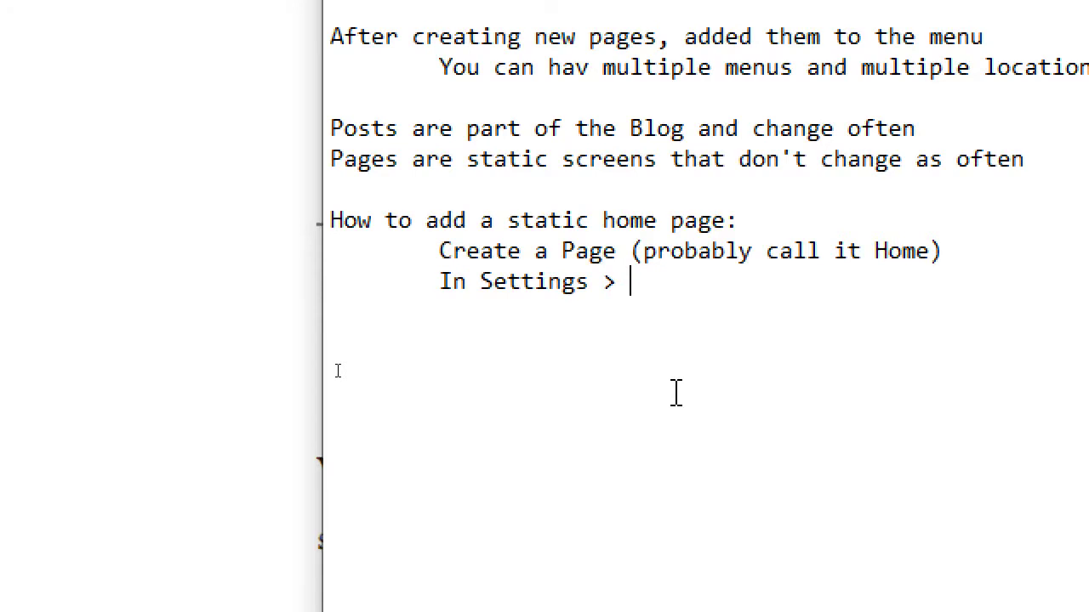
{"action": "left_click", "coordinate": [360, 43]}
{"action": "left_click", "coordinate": [609, 13]}
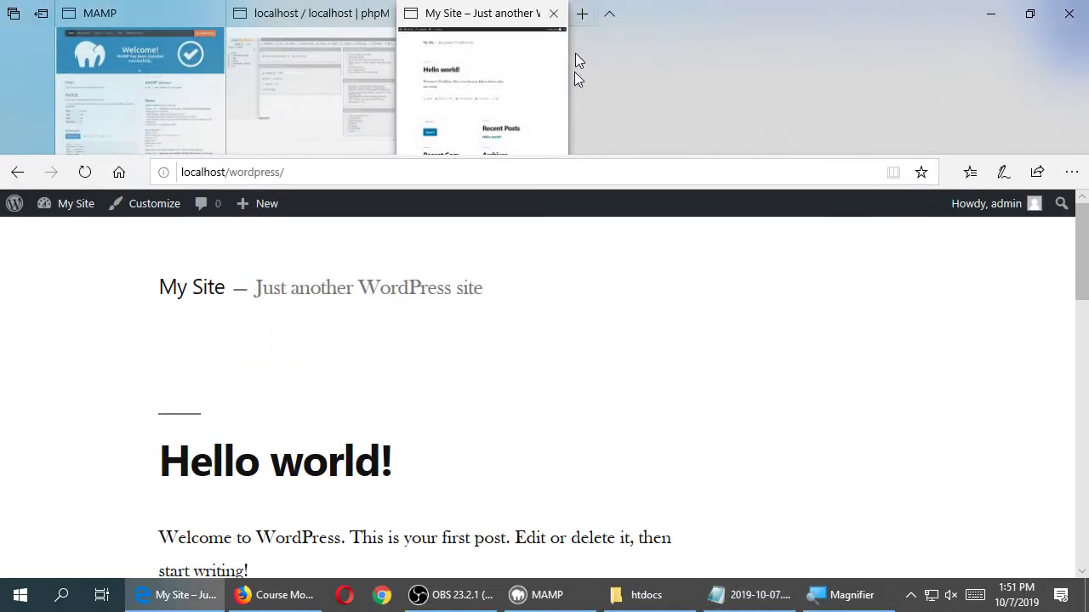
- Open Settings > Reading, where the homepage shows latest posts, then bring Notepad forward
{"action": "left_click", "coordinate": [609, 12]}
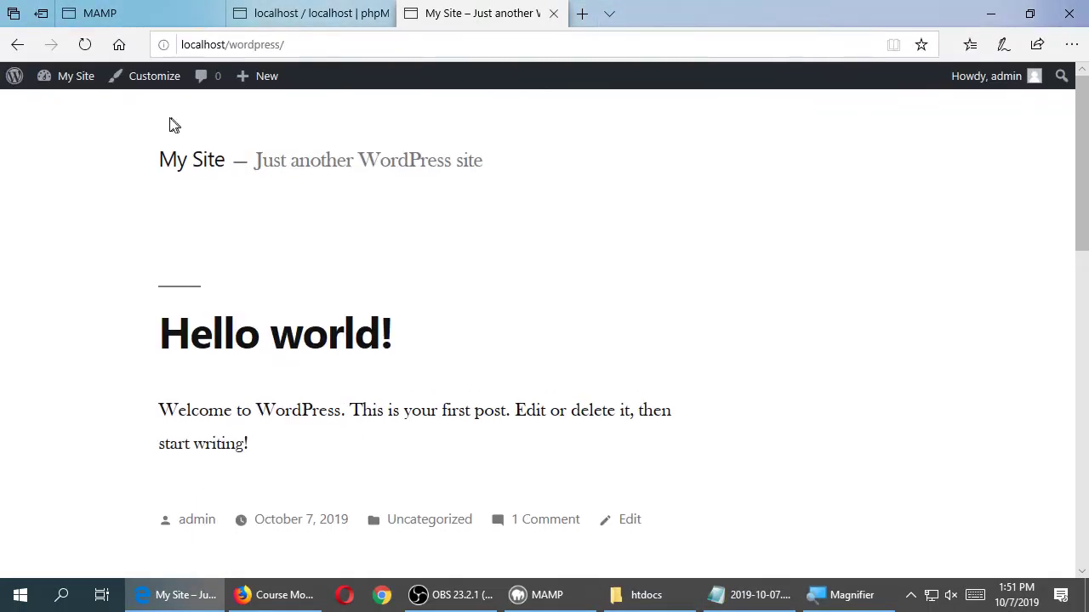
{"action": "left_click", "coordinate": [64, 76]}
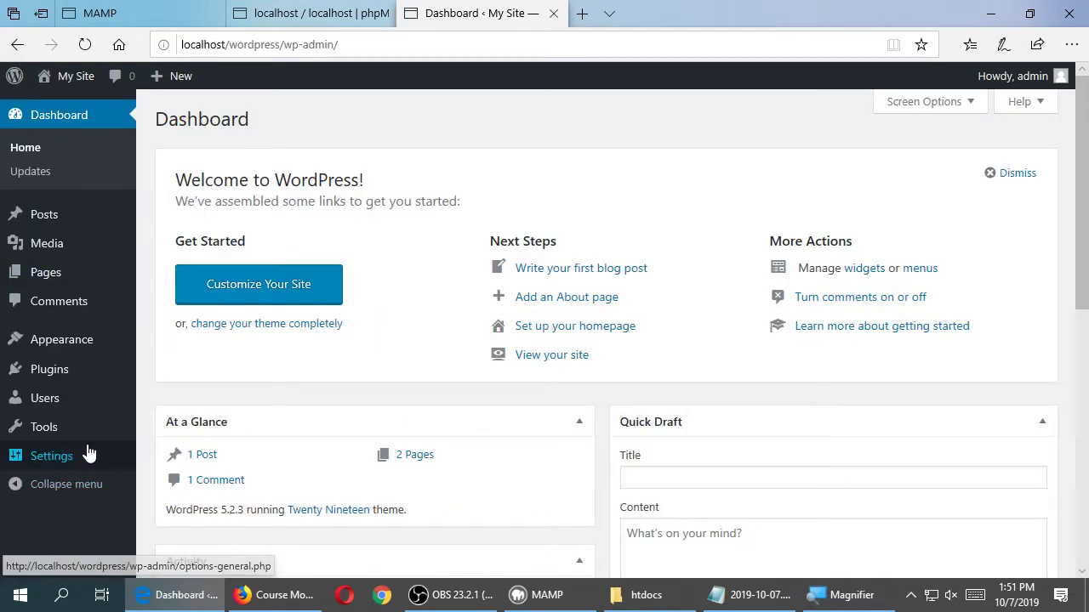
{"action": "mouse_move", "coordinate": [88, 455]}
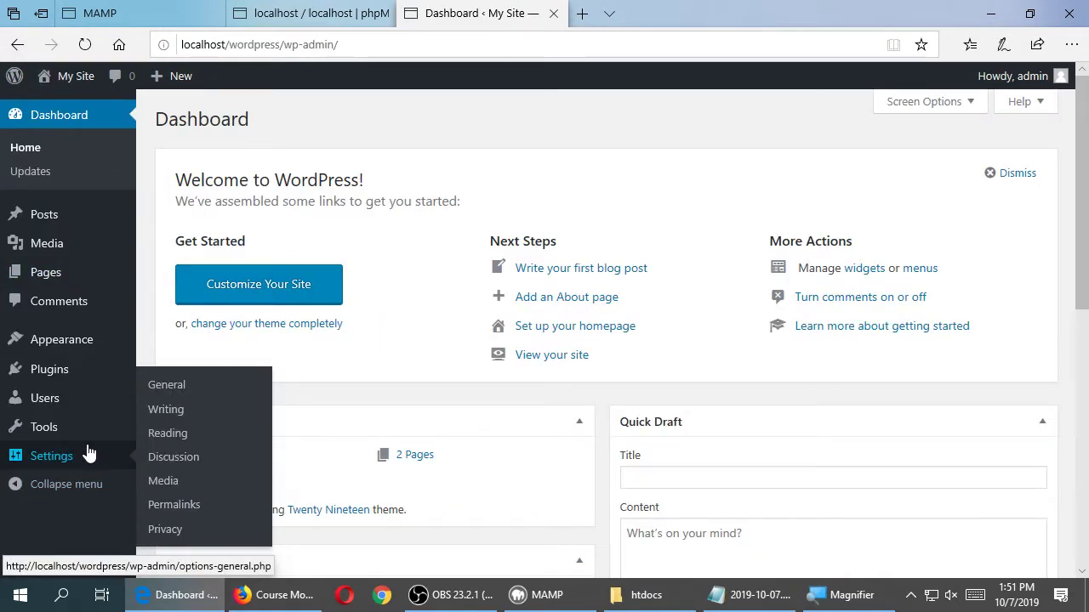
{"action": "left_click", "coordinate": [163, 435]}
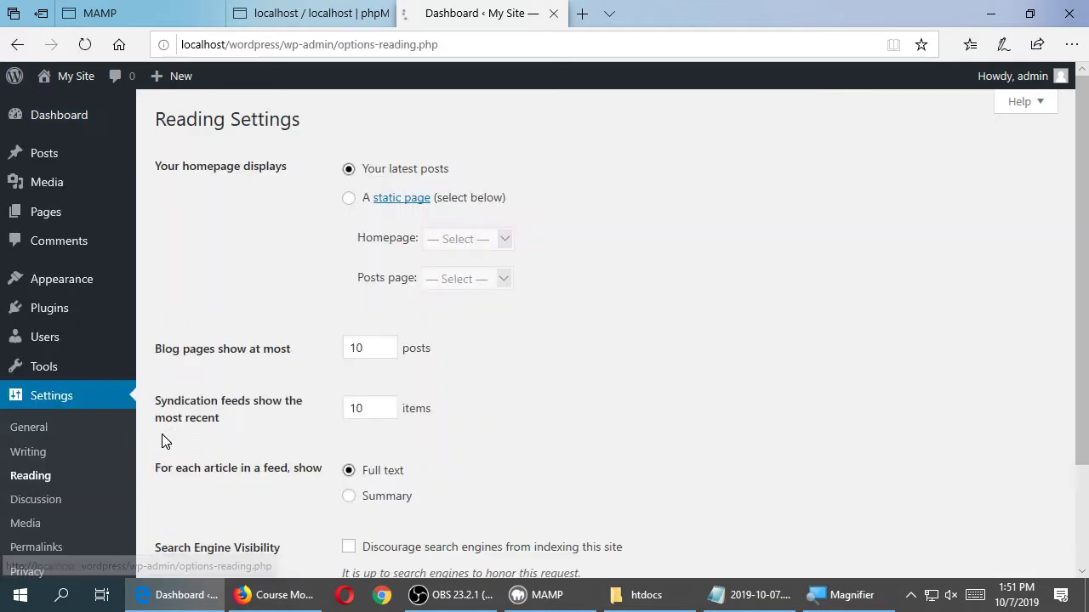
{"action": "left_click", "coordinate": [783, 606]}
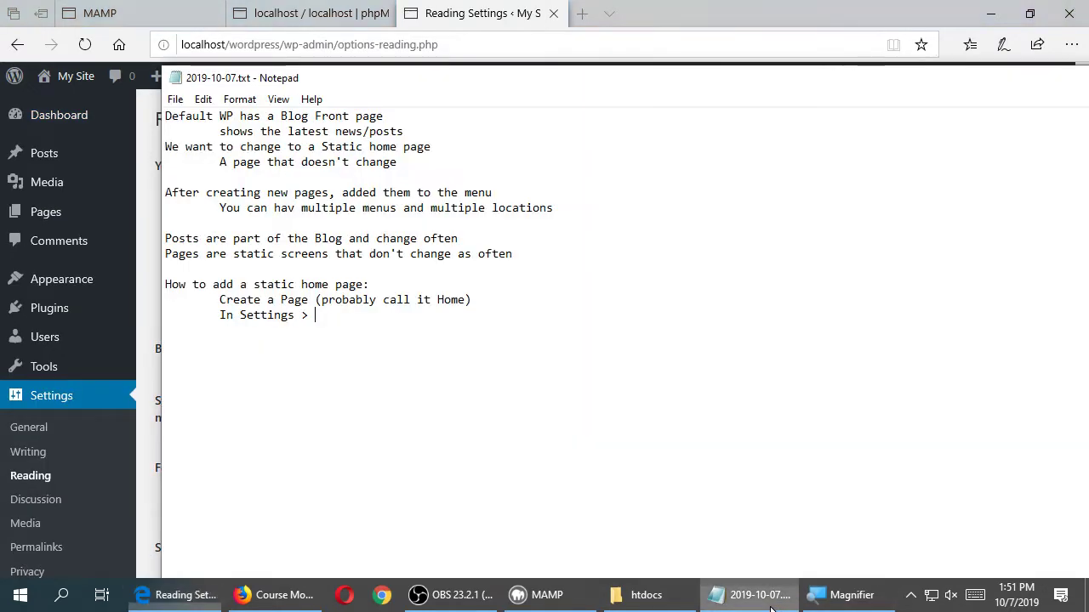
- Complete the note 'In Settings > Reading' and add an indented 'In the Dashboard' line above it
{"action": "key", "text": "super+plus"}
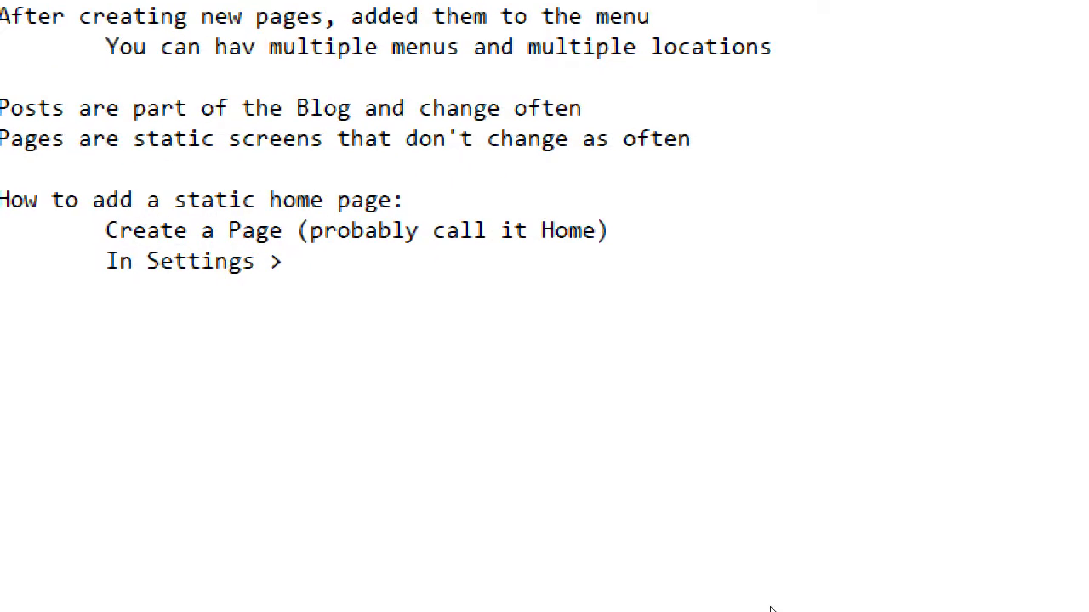
{"action": "type", "text": "Rea"}
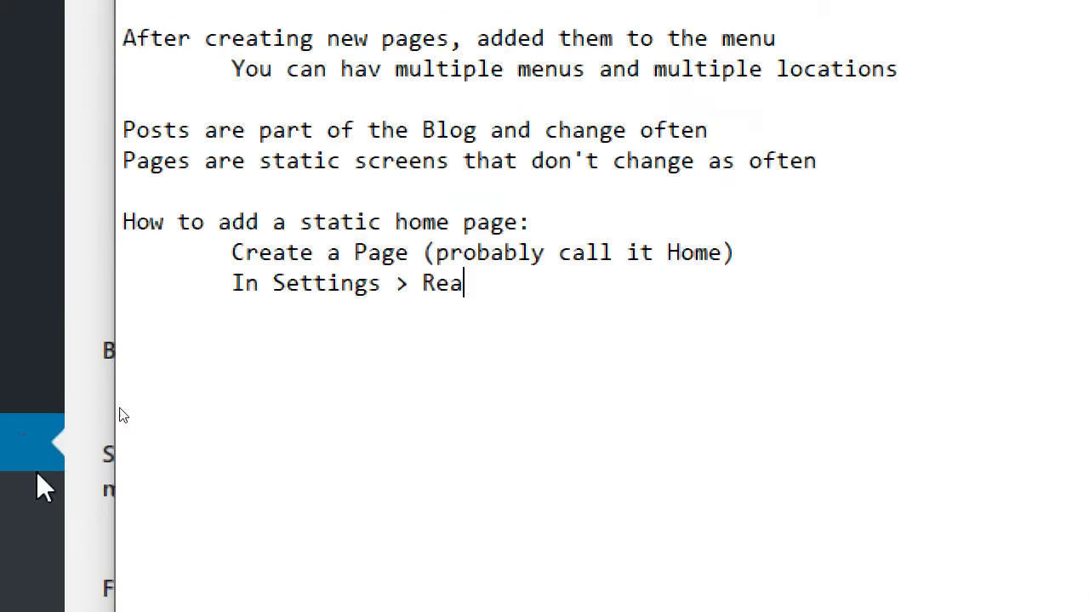
{"action": "type", "text": "ding"}
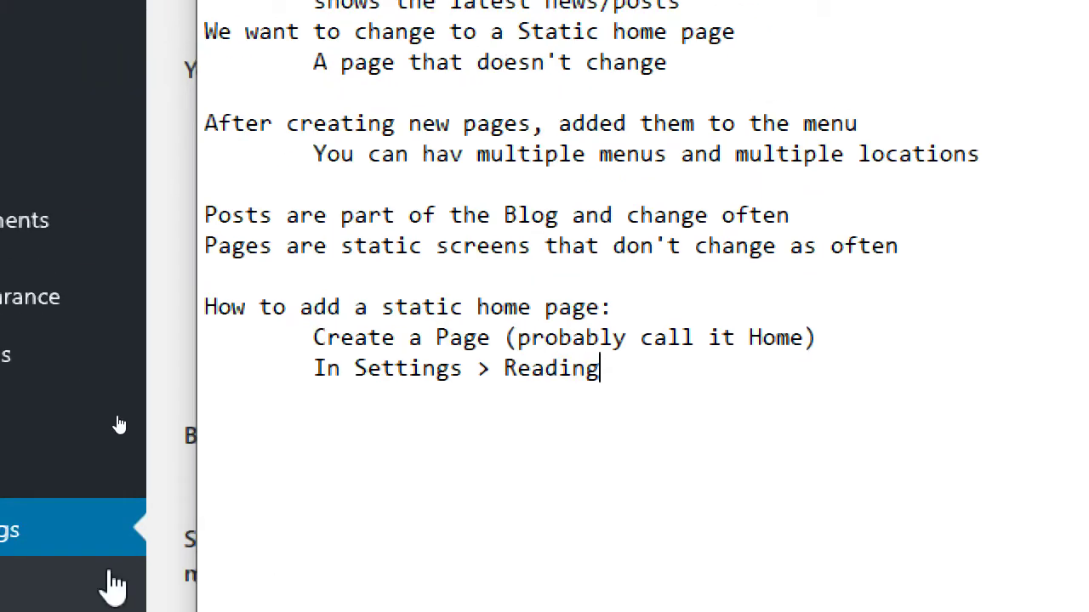
{"action": "key", "text": "Home"}
{"action": "key", "text": "Return"}
{"action": "key", "text": "Up"}
{"action": "key", "text": "Tab"}
{"action": "type", "text": "In the Dashboard"}
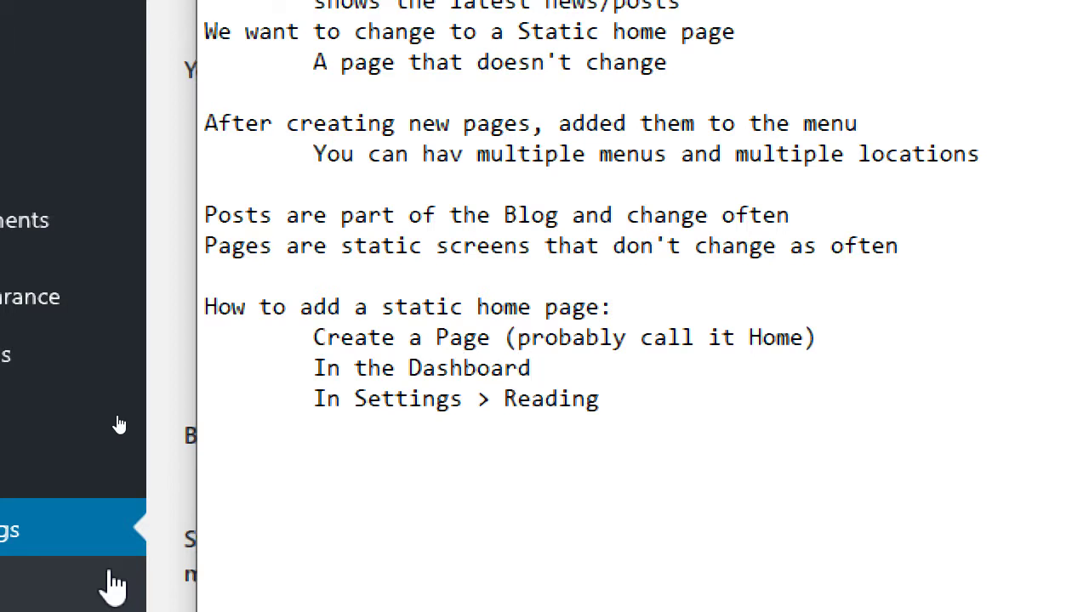
{"action": "left_click", "coordinate": [659, 7]}
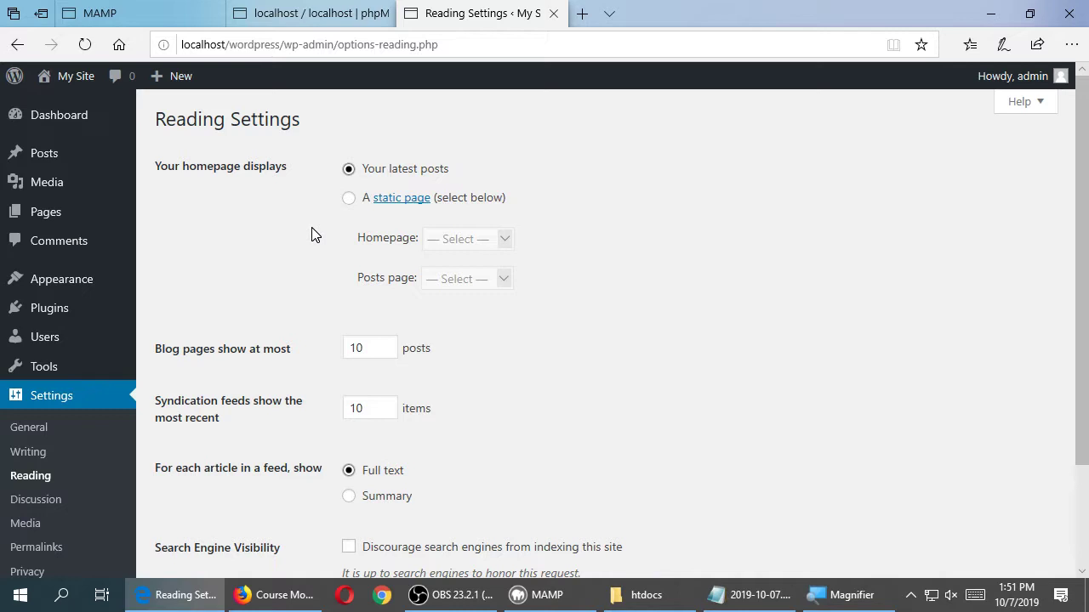
- Set the homepage to the static page Home, leave Posts page unset, and save changes
{"action": "left_click", "coordinate": [348, 198]}
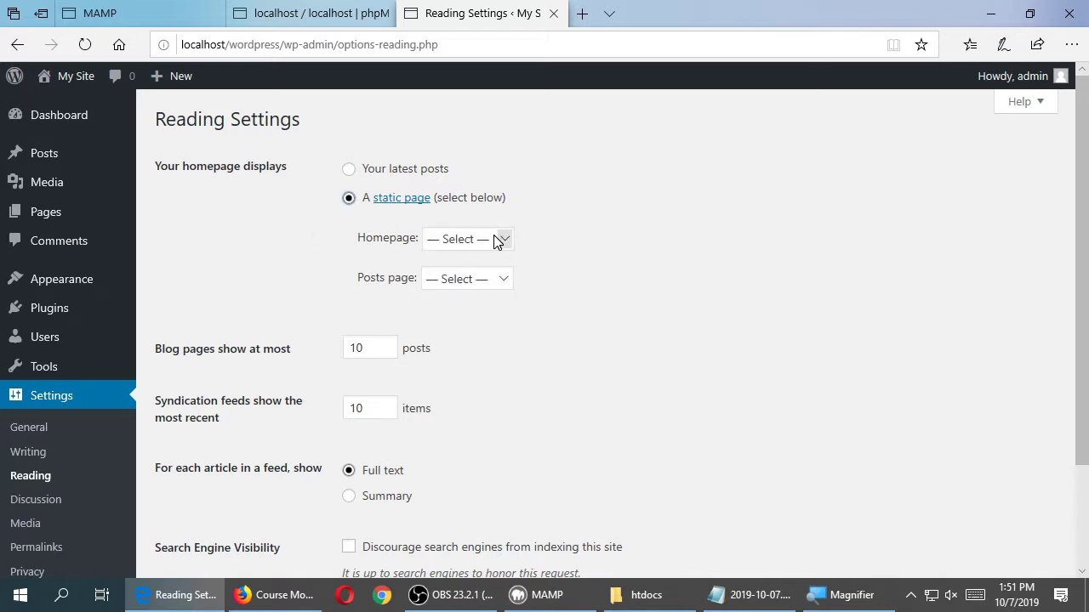
{"action": "left_click", "coordinate": [443, 240]}
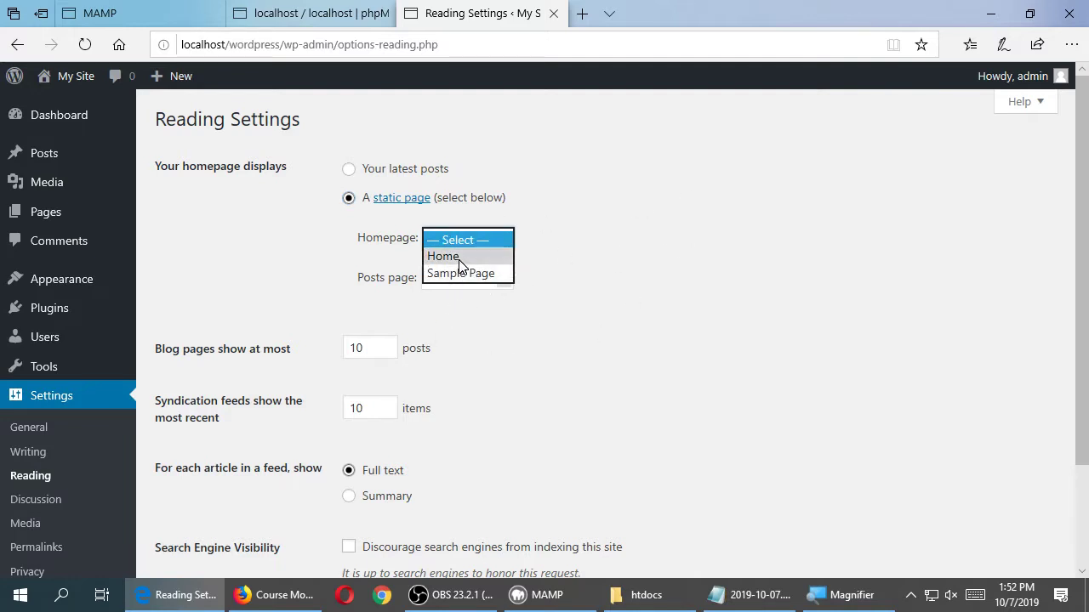
{"action": "left_click", "coordinate": [459, 259]}
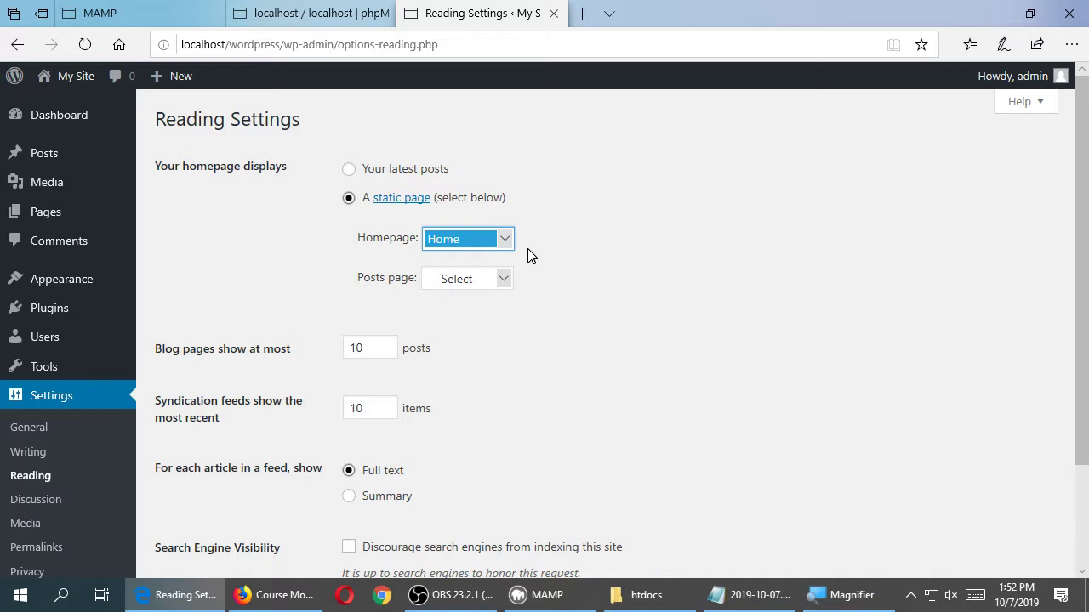
{"action": "left_click", "coordinate": [481, 279]}
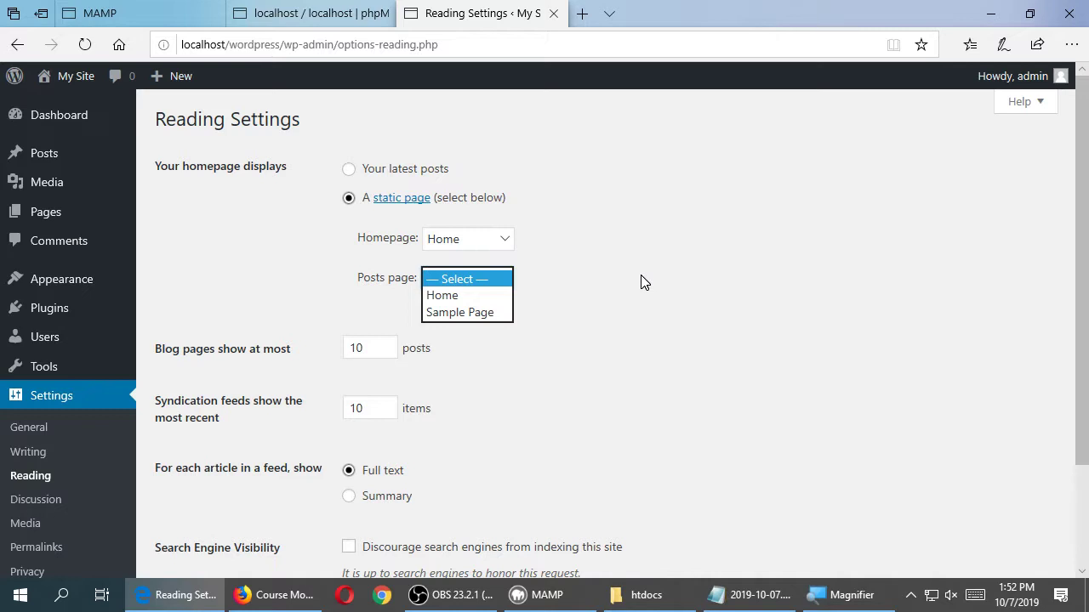
{"action": "left_click", "coordinate": [636, 279]}
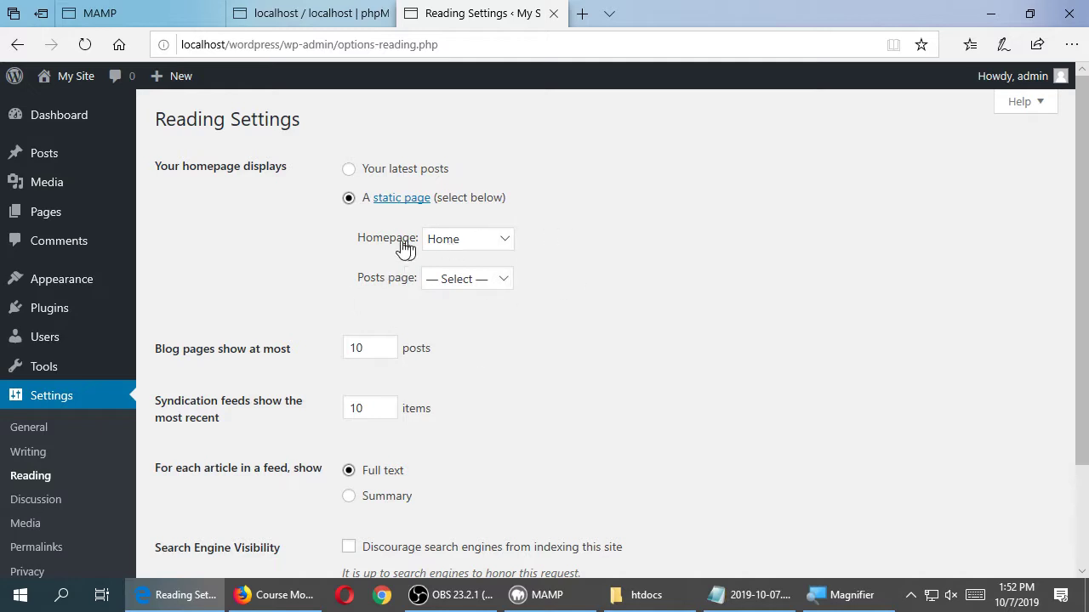
{"action": "scroll", "coordinate": [611, 269], "scroll_direction": "down", "scroll_amount": 3}
{"action": "scroll", "coordinate": [615, 272], "scroll_direction": "up", "scroll_amount": 3}
{"action": "scroll", "coordinate": [613, 272], "scroll_direction": "down", "scroll_amount": 3}
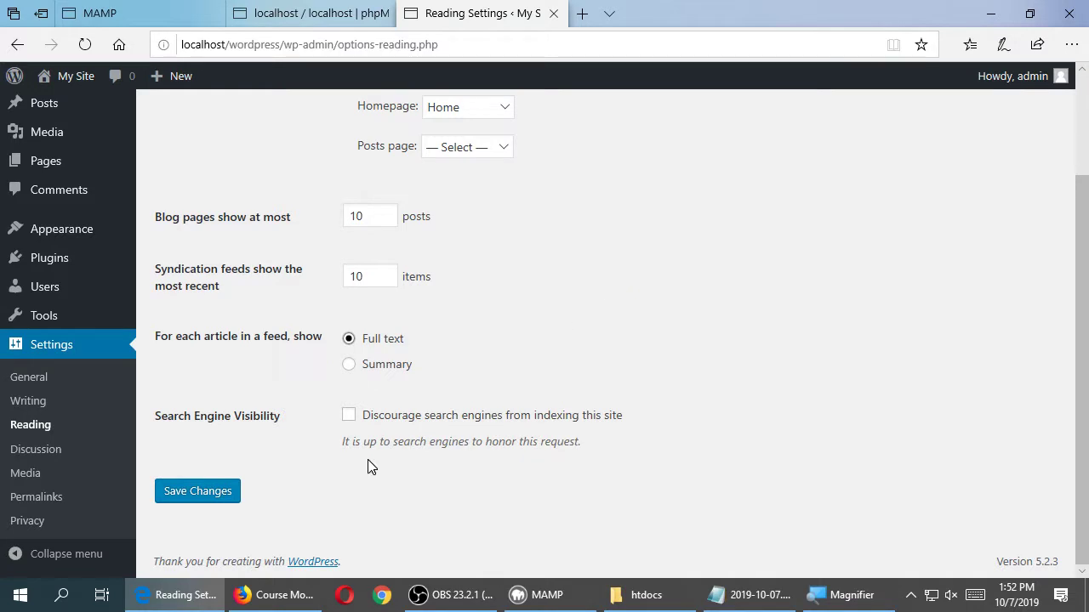
{"action": "left_click", "coordinate": [197, 491]}
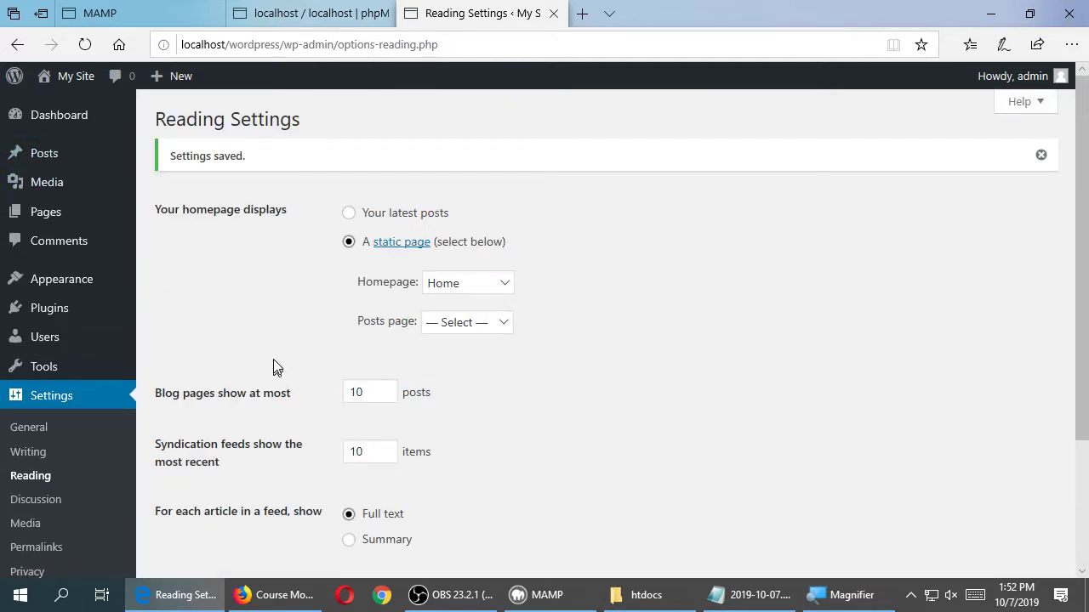
- Visit the live site via My Site to view the new Home front page
{"action": "mouse_move", "coordinate": [68, 82]}
{"action": "left_click", "coordinate": [68, 82]}
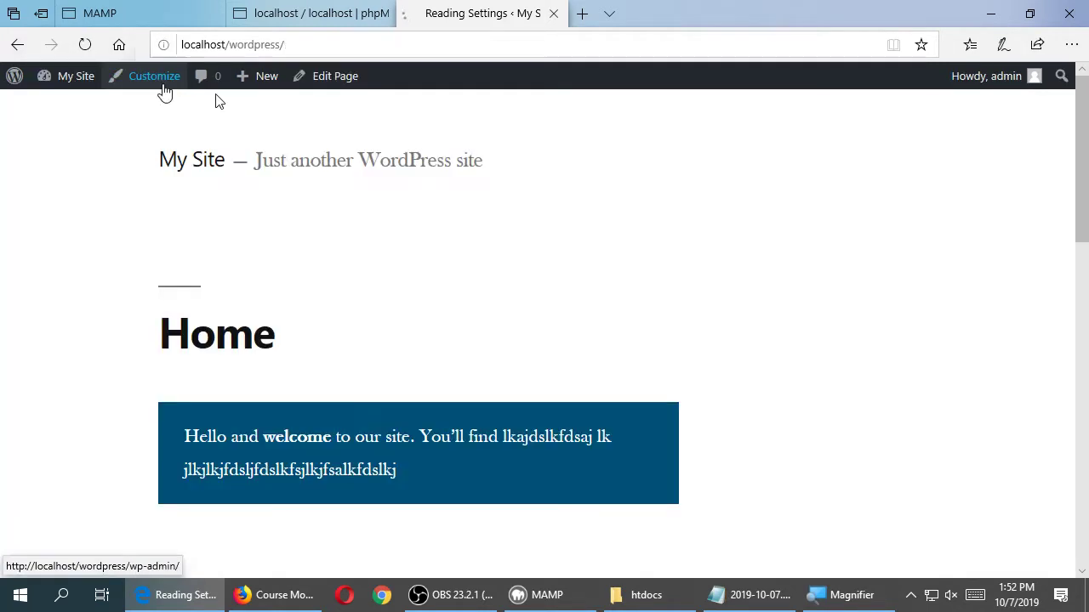
{"action": "scroll", "coordinate": [437, 316], "scroll_direction": "down", "scroll_amount": 3}
{"action": "scroll", "coordinate": [437, 315], "scroll_direction": "down", "scroll_amount": 1}
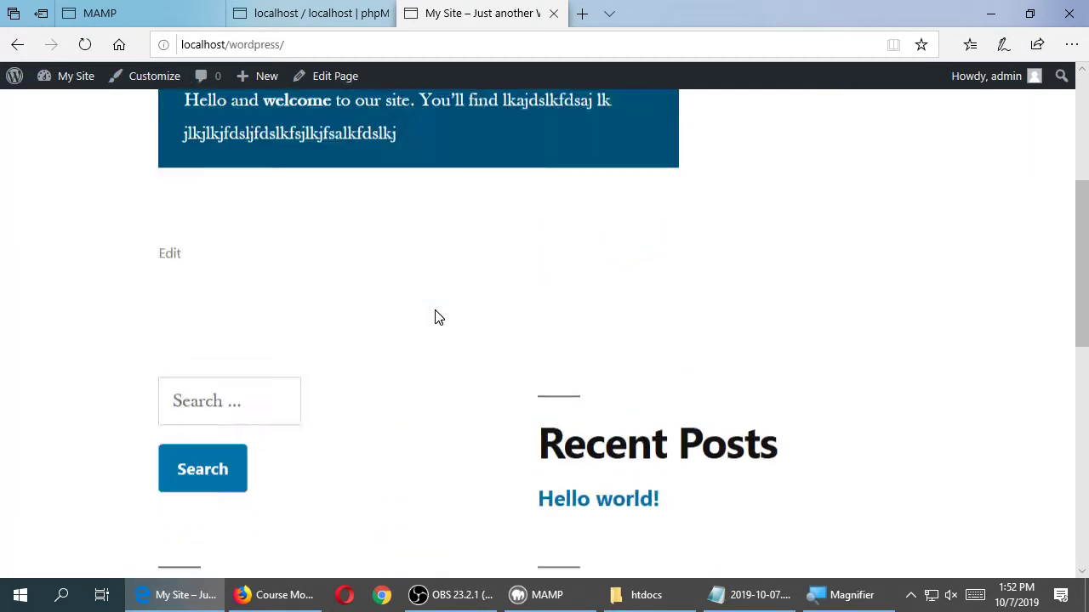
{"action": "scroll", "coordinate": [437, 316], "scroll_direction": "up", "scroll_amount": 4}
{"action": "left_click_drag", "start_coordinate": [259, 332], "coordinate": [433, 459]}
{"action": "left_click", "coordinate": [724, 415]}
- Look over the Home front page and highlight the rest of its welcome paragraph
{"action": "scroll", "coordinate": [691, 423], "scroll_direction": "down", "scroll_amount": 3}
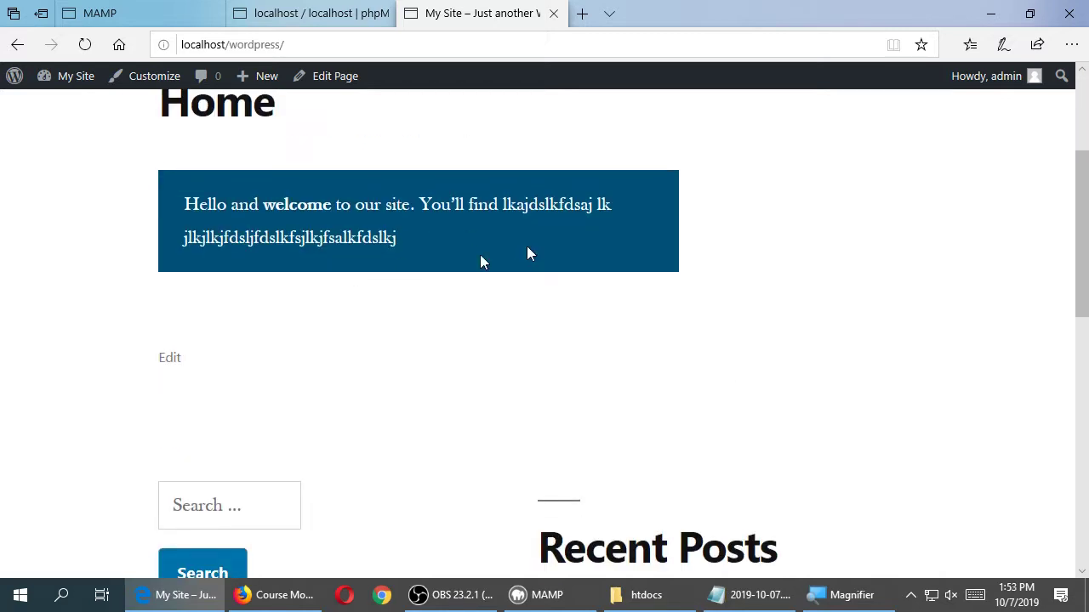
{"action": "scroll", "coordinate": [381, 269], "scroll_direction": "up", "scroll_amount": 2}
{"action": "left_click_drag", "start_coordinate": [230, 260], "coordinate": [638, 383]}
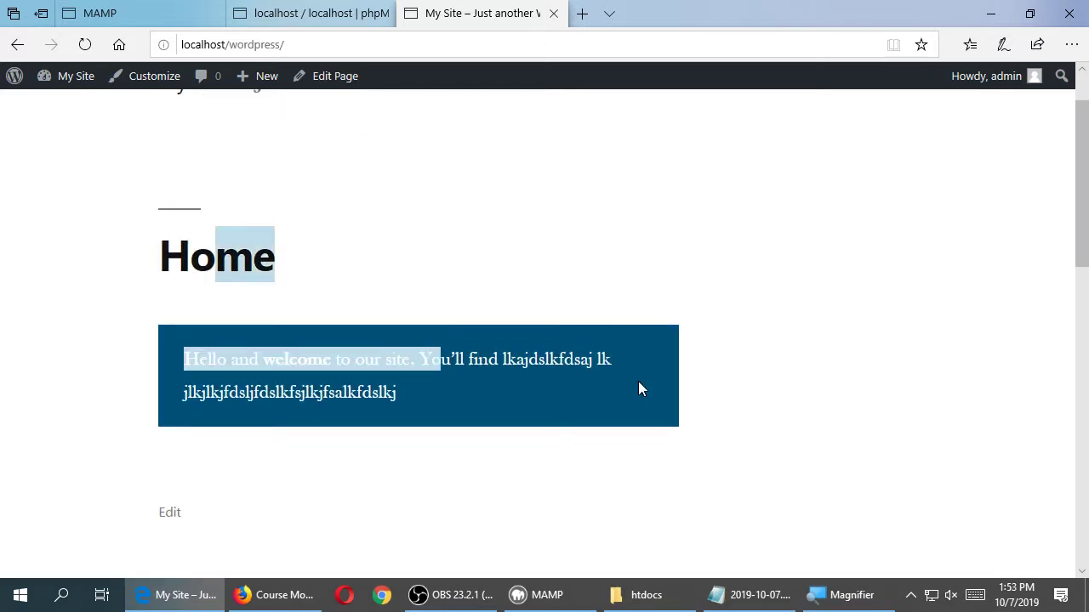
{"action": "left_click", "coordinate": [639, 382]}
{"action": "scroll", "coordinate": [639, 383], "scroll_direction": "up", "scroll_amount": 1}
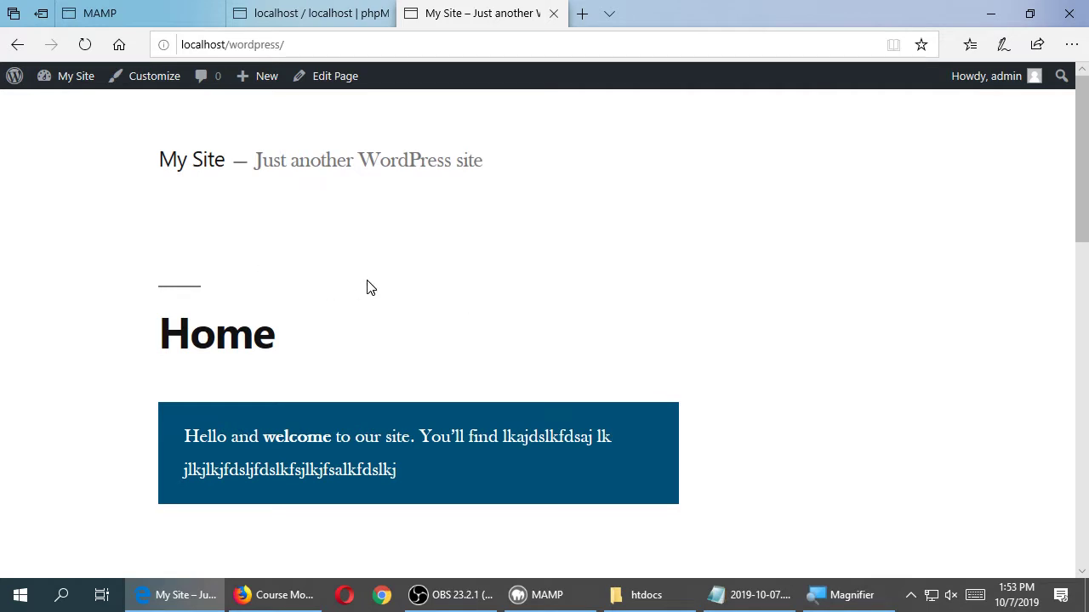
{"action": "scroll", "coordinate": [366, 287], "scroll_direction": "down", "scroll_amount": 8}
{"action": "scroll", "coordinate": [366, 287], "scroll_direction": "down", "scroll_amount": 3}
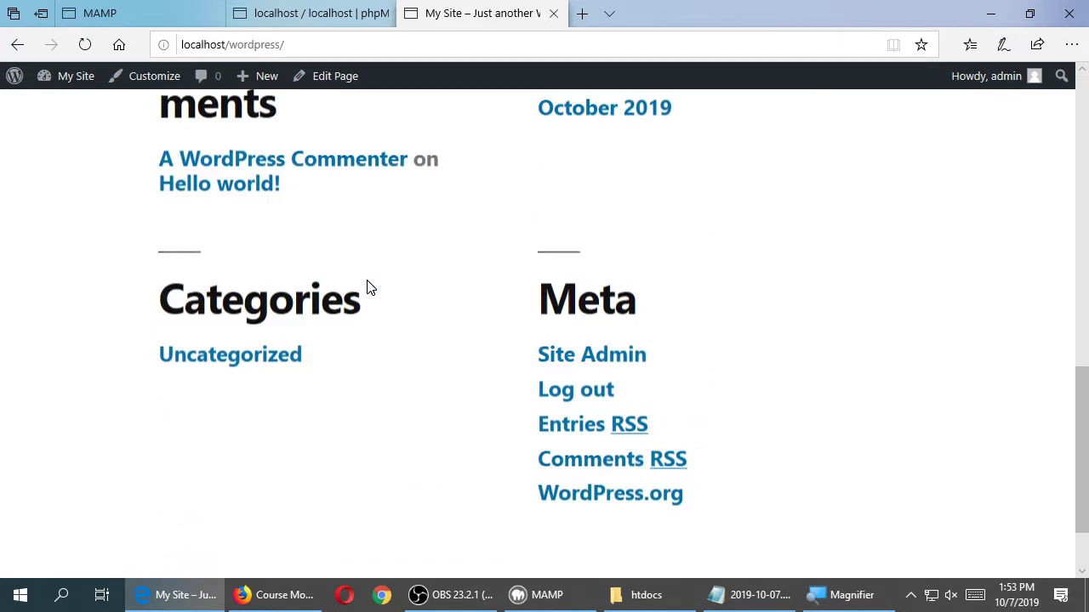
{"action": "scroll", "coordinate": [366, 287], "scroll_direction": "up", "scroll_amount": 10}
{"action": "scroll", "coordinate": [367, 286], "scroll_direction": "down", "scroll_amount": 6}
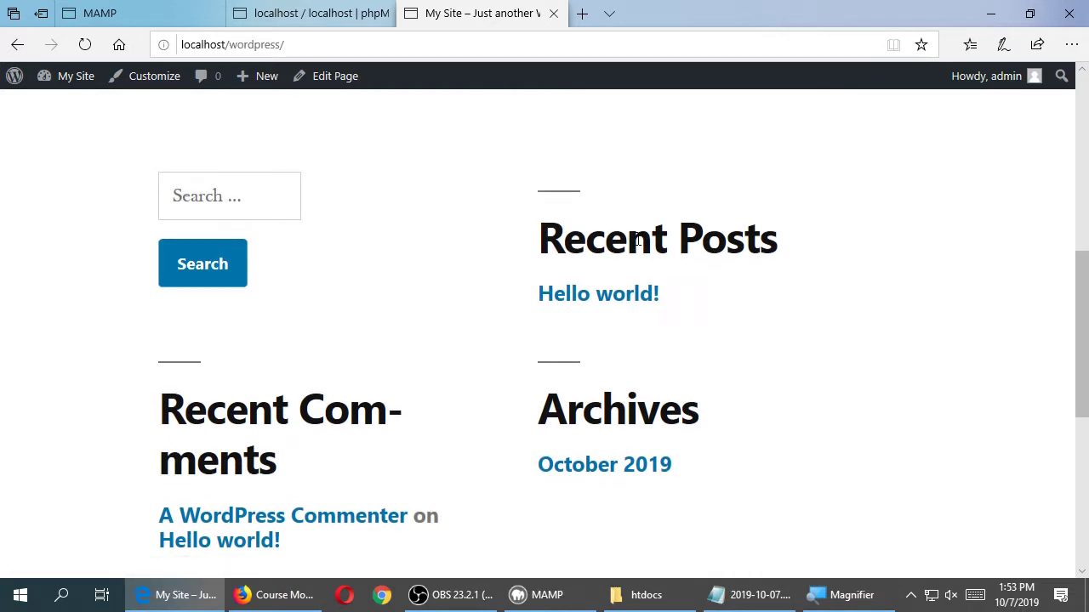
{"action": "scroll", "coordinate": [600, 276], "scroll_direction": "up", "scroll_amount": 7}
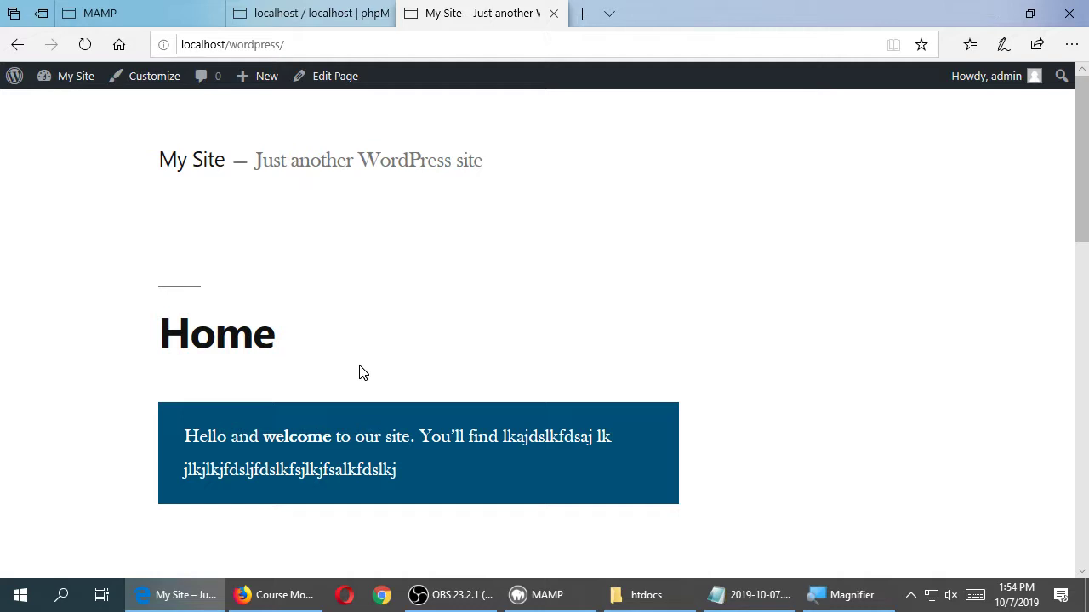
{"action": "left_click_drag", "start_coordinate": [325, 453], "coordinate": [579, 494]}
{"action": "left_click", "coordinate": [608, 476]}
- Add a 'Common screens on most sites:' heading at the end of the notes
{"action": "left_click", "coordinate": [738, 595]}
{"action": "key", "text": "super+plus"}
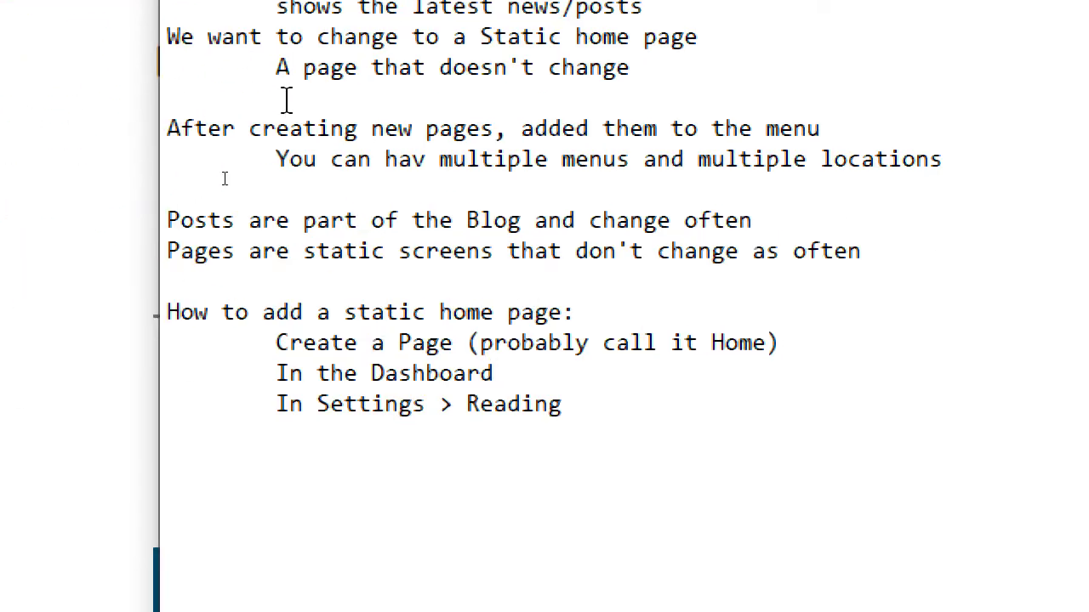
{"action": "key", "text": "ctrl+End"}
{"action": "key", "text": "Return"}
{"action": "key", "text": "Return"}
{"action": "type", "text": "Common screee"}
{"action": "key", "text": "BackSpace"}
{"action": "type", "text": "ns "}
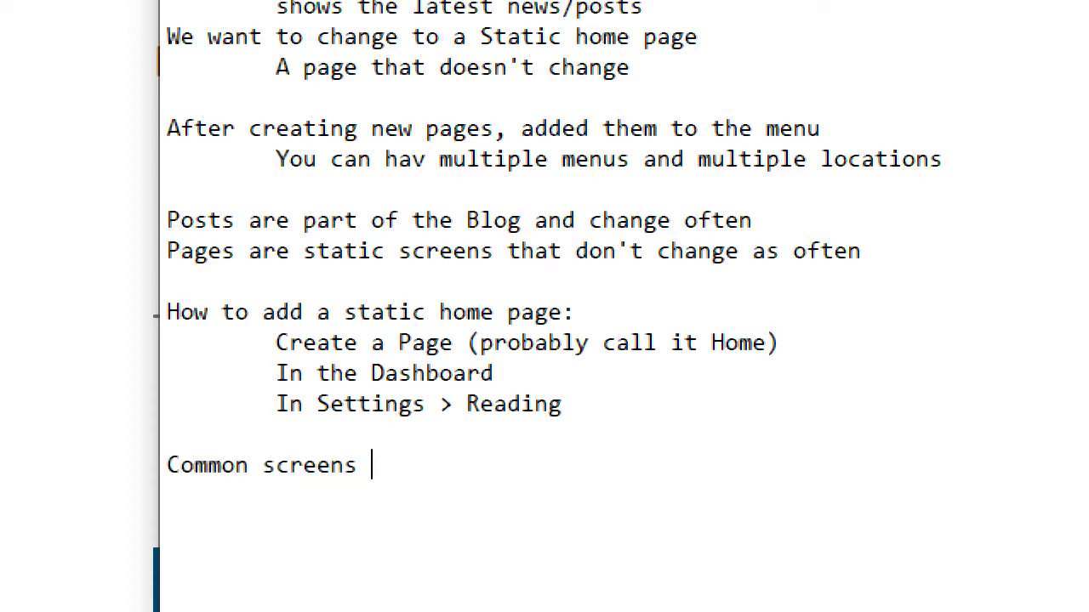
{"action": "type", "text": "on most sites:"}
{"action": "key", "text": "Return"}
{"action": "key", "text": "Tab"}
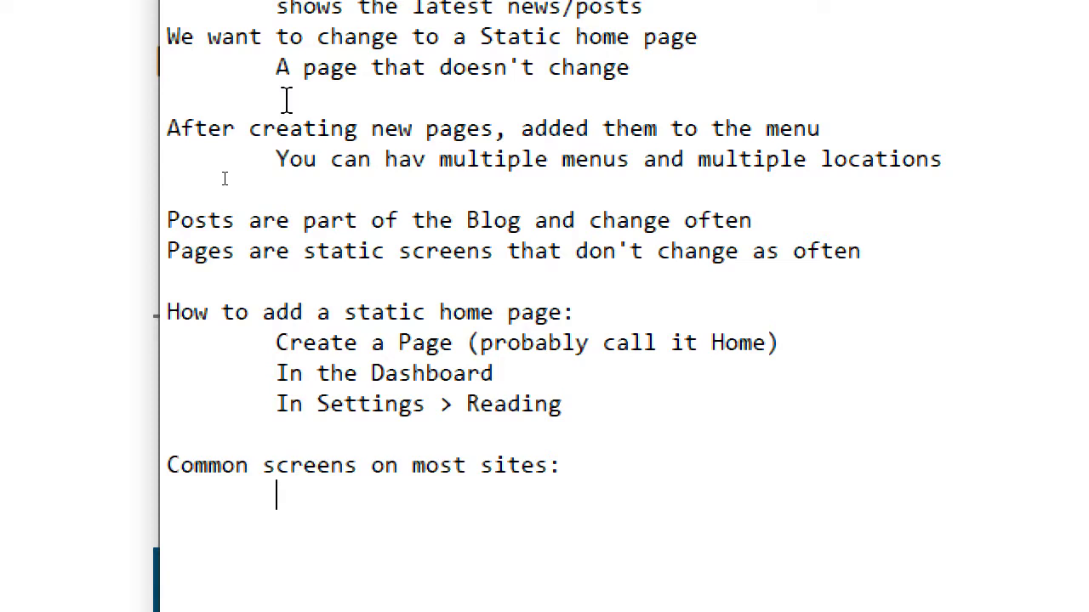
- List 'About us - what the site is about' and 'Contat us - how to get in touch with us'
{"action": "type", "text": "About"}
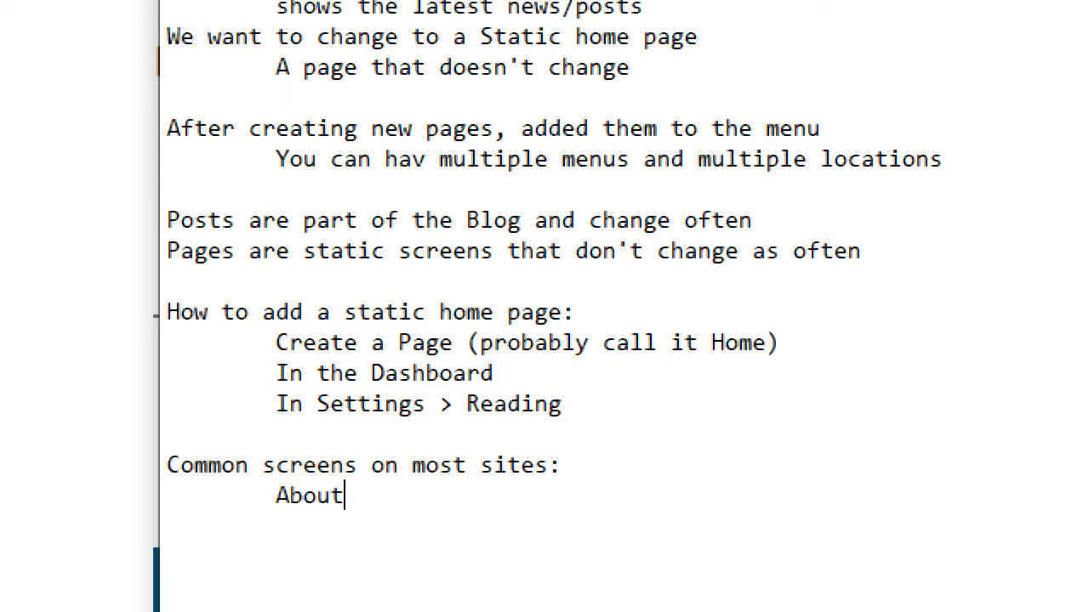
{"action": "type", "text": " us - what the site i"}
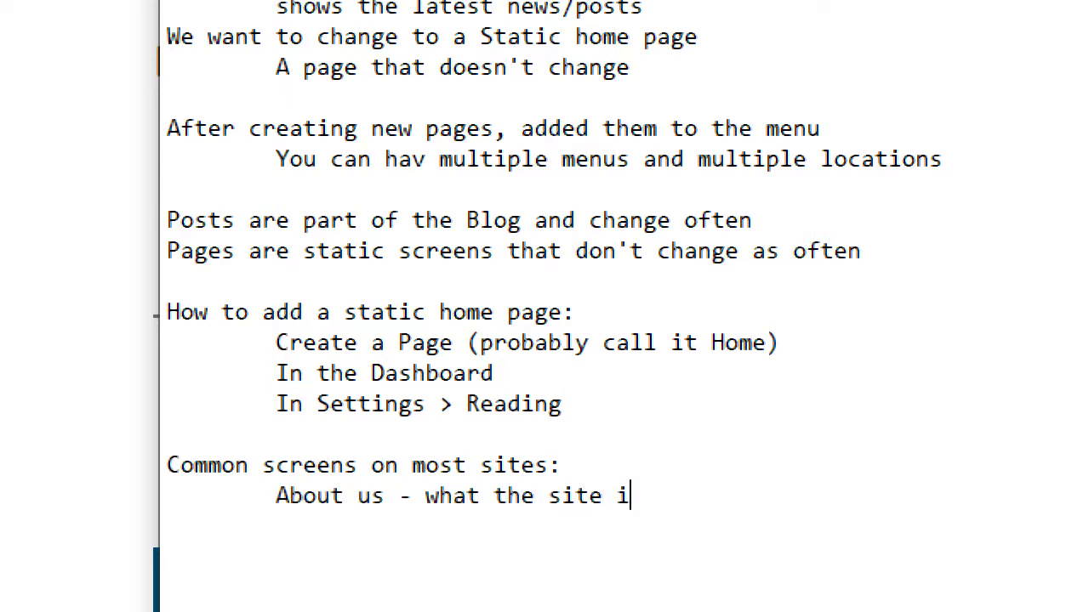
{"action": "key", "text": "BackSpace"}
{"action": "type", "text": "about"}
{"action": "key", "text": "Return"}
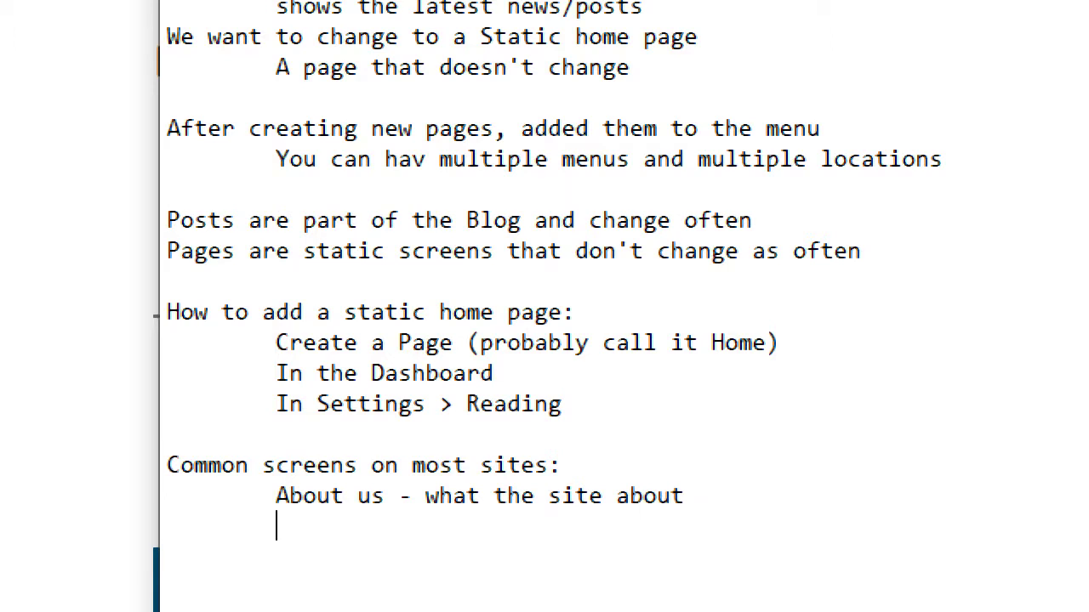
{"action": "type", "text": "Contat"}
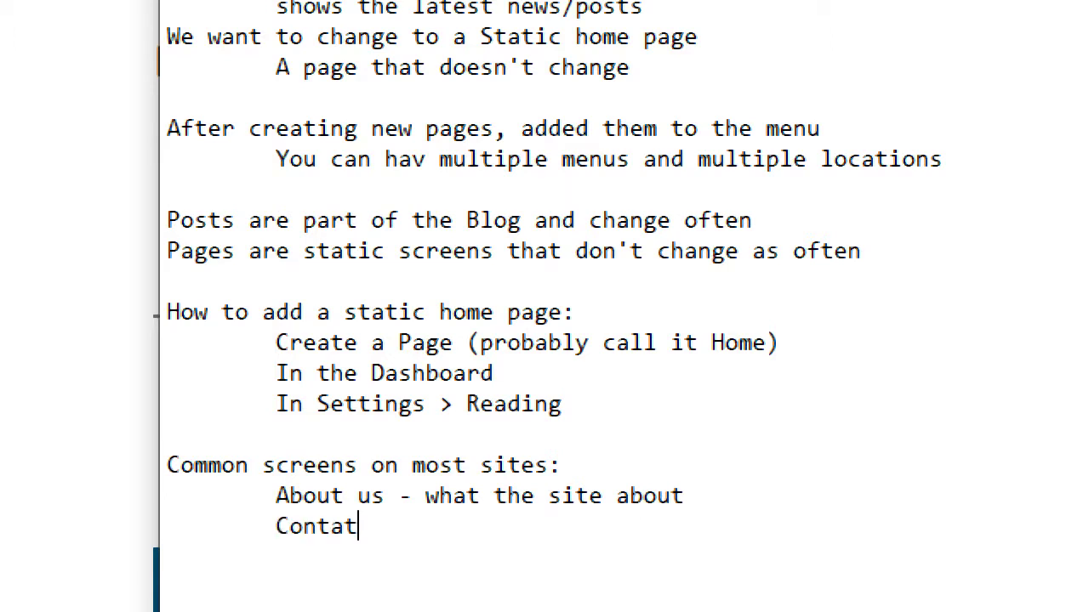
{"action": "type", "text": " us - how to g"}
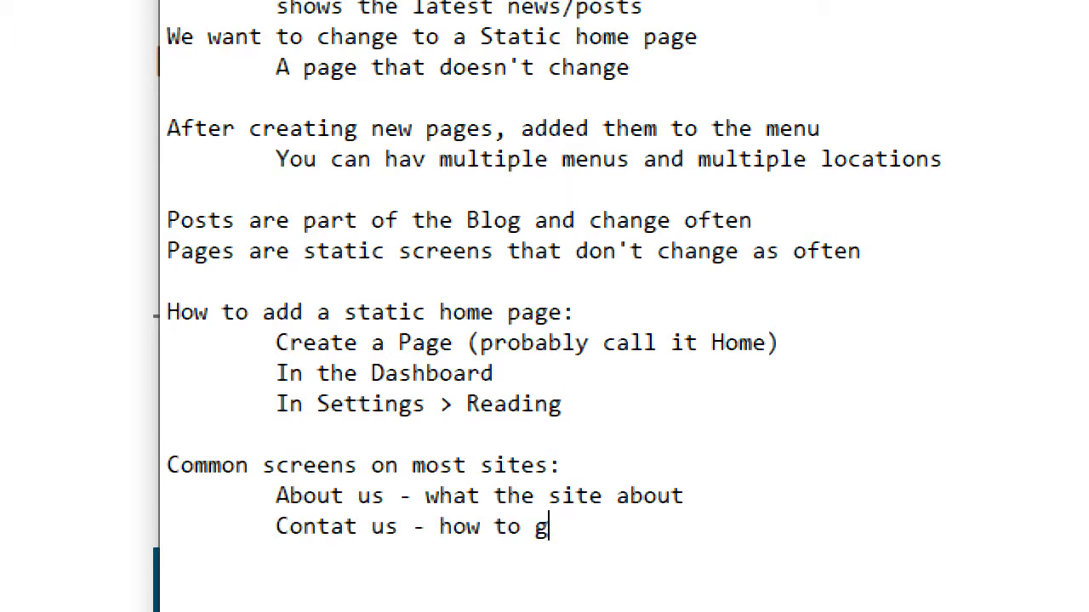
{"action": "type", "text": "et in touch with us"}
{"action": "key", "text": "Return"}
{"action": "key", "text": "Tab"}
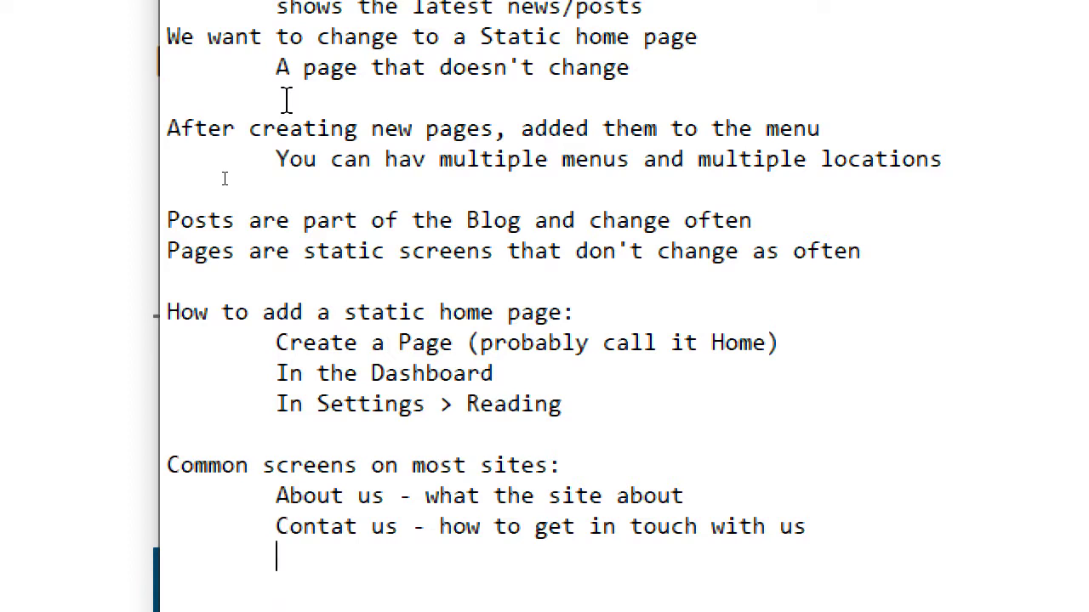
- Add 'Products - what you're selling', 'Social media - follow us', and an indented '- Pages' line
{"action": "type", "text": "Products - wha"}
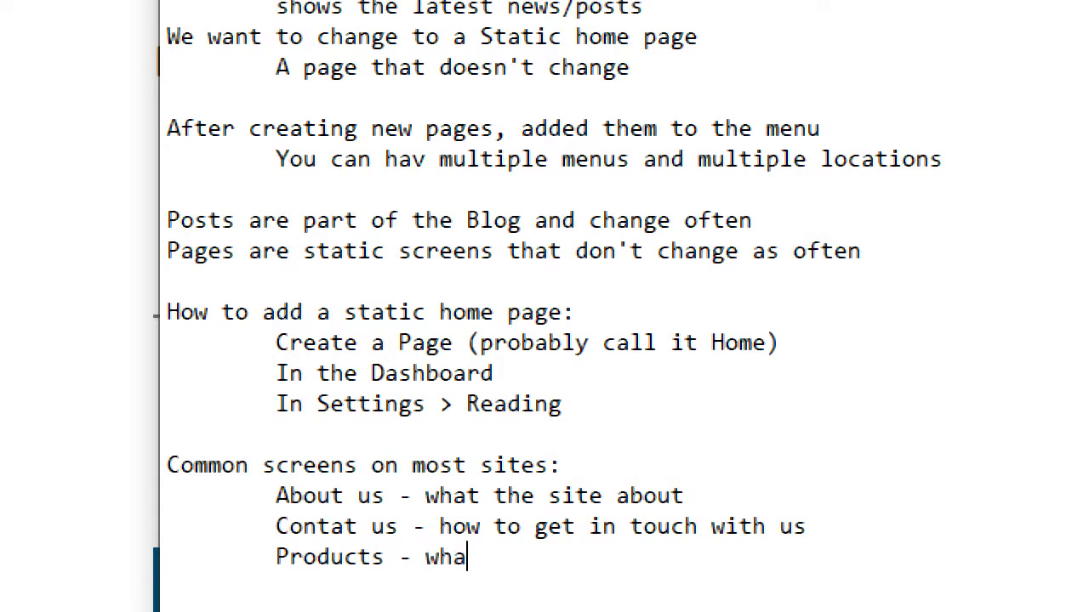
{"action": "type", "text": "t you're serlli"}
{"action": "key", "text": "BackSpace"}
{"action": "key", "text": "BackSpace"}
{"action": "key", "text": "BackSpace"}
{"action": "type", "text": "ling"}
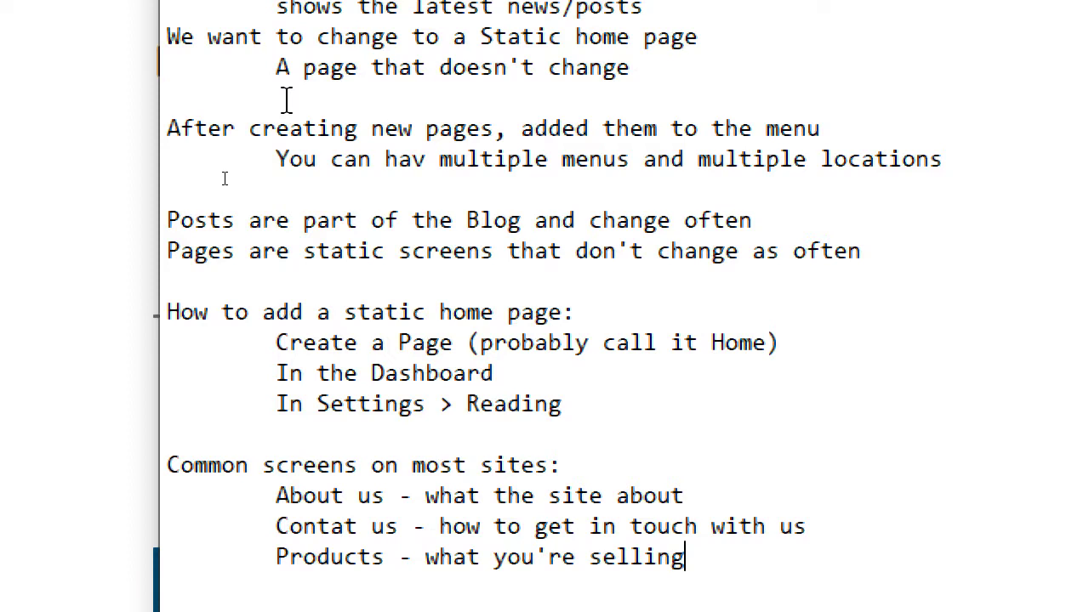
{"action": "key", "text": "Return"}
{"action": "key", "text": "Tab"}
{"action": "type", "text": "Socia"}
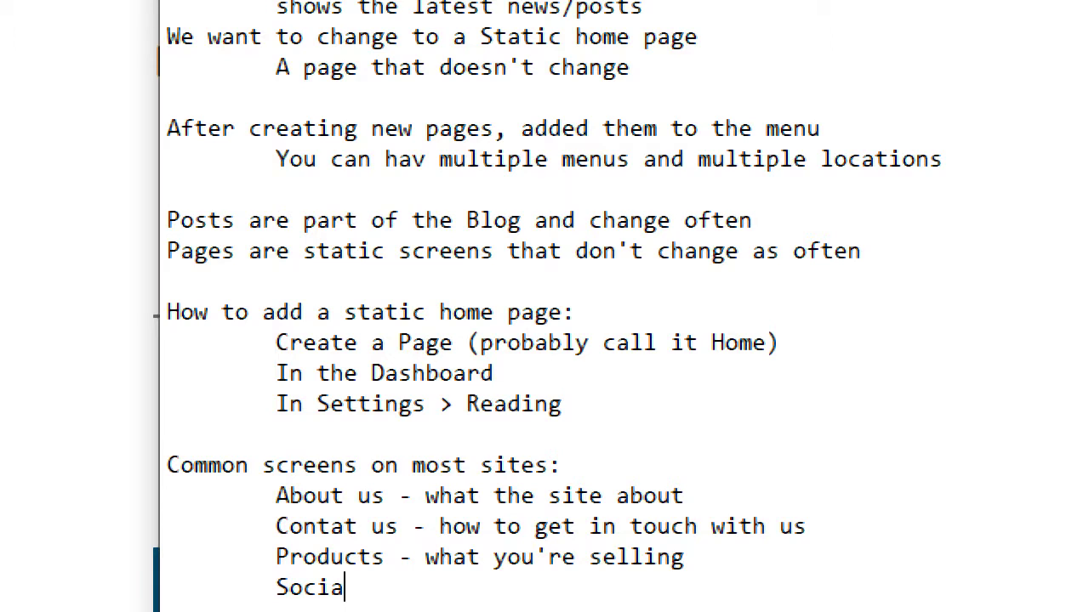
{"action": "type", "text": "l media - "}
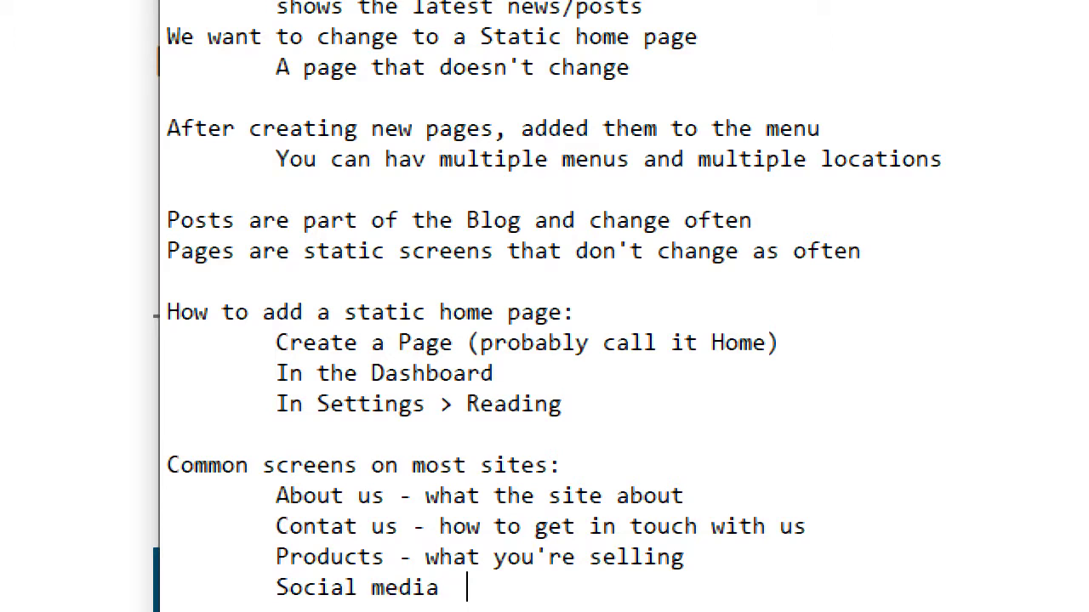
{"action": "type", "text": "follow us"}
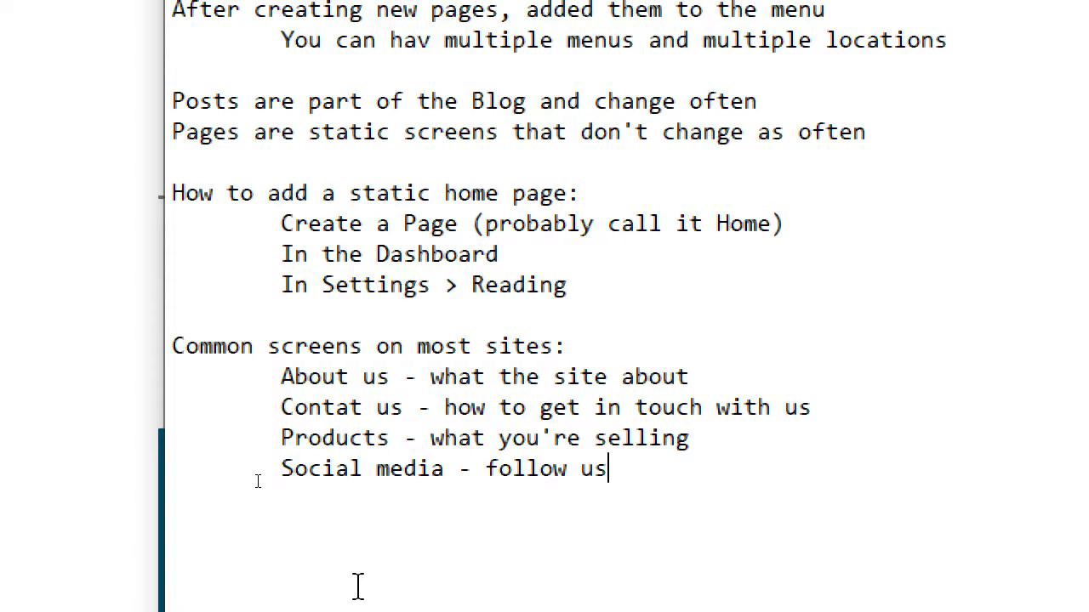
{"action": "key", "text": "Return"}
{"action": "key", "text": "Tab"}
{"action": "key", "text": "Tab"}
{"action": "type", "text": "- Pages"}
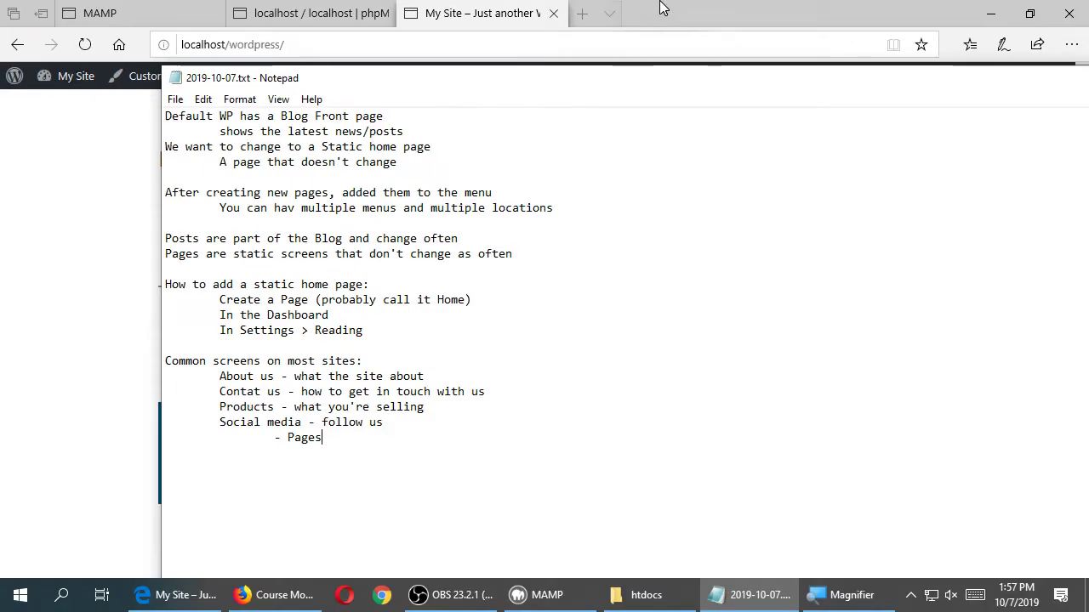
- From the Dashboard, create a blank page titled 'Contact Us' and publish it
{"action": "left_click", "coordinate": [198, 47]}
{"action": "left_click", "coordinate": [66, 76]}
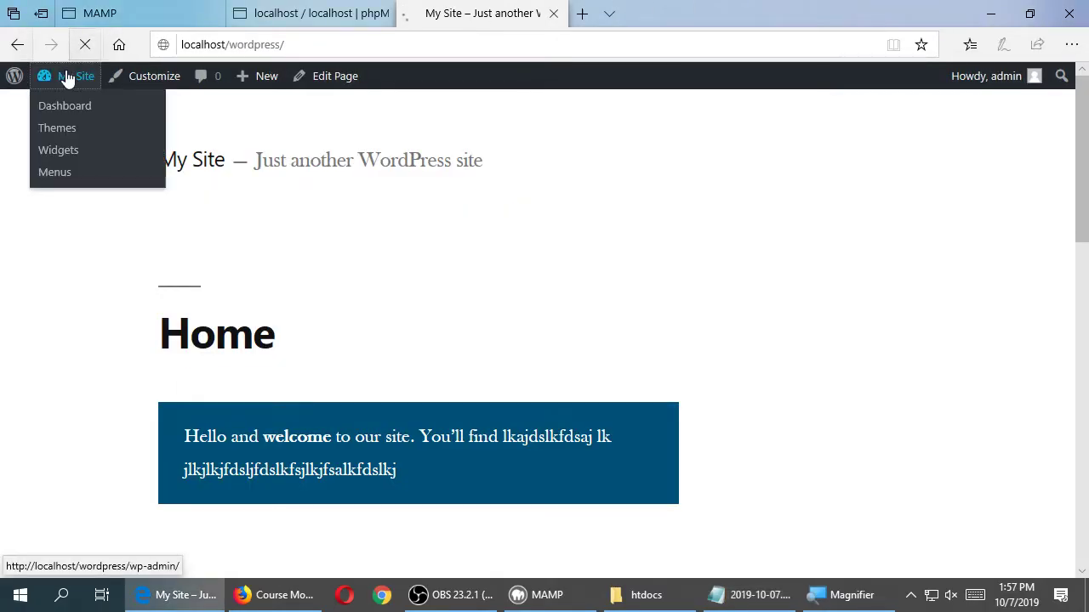
{"action": "mouse_move", "coordinate": [39, 277]}
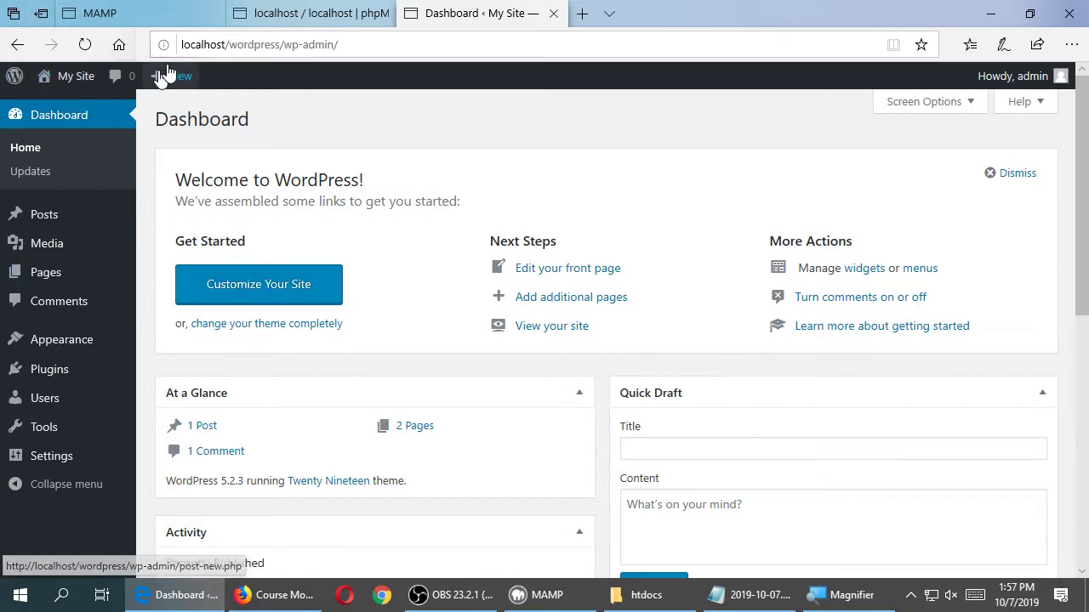
{"action": "mouse_move", "coordinate": [181, 73]}
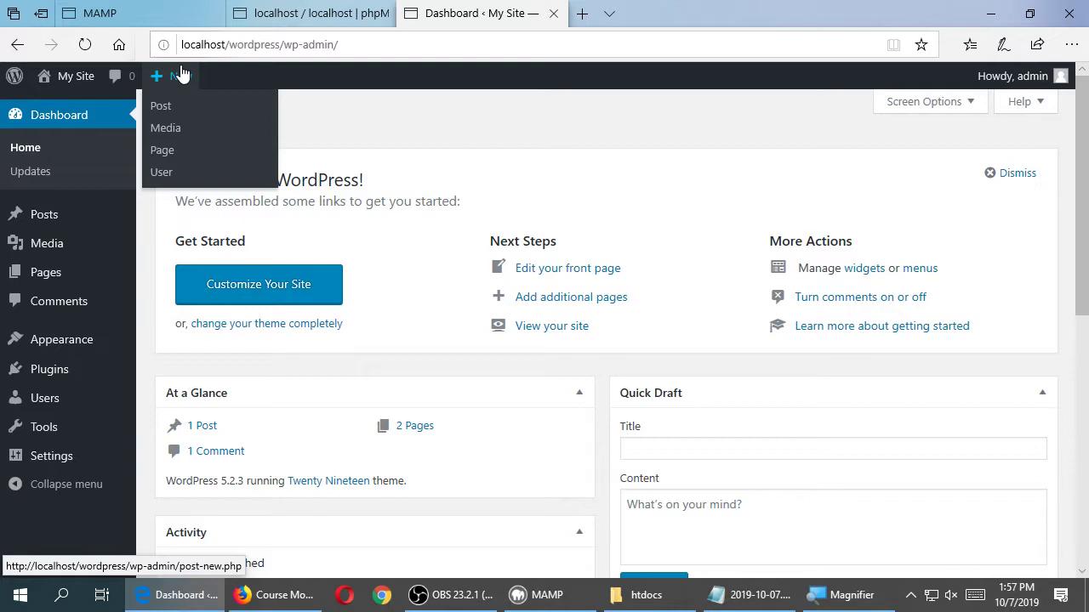
{"action": "left_click", "coordinate": [165, 157]}
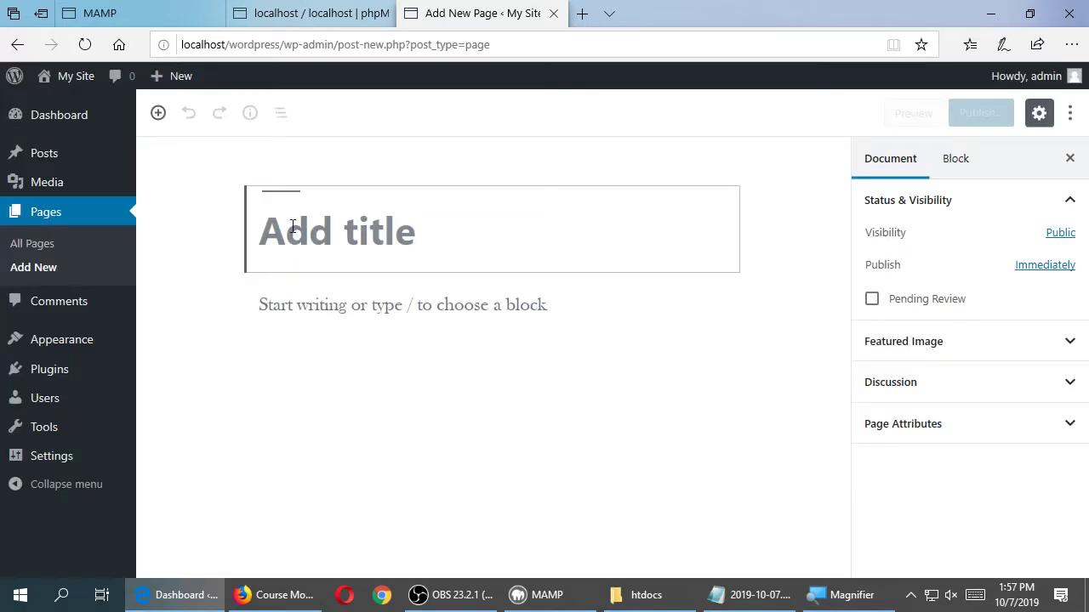
{"action": "type", "text": "Contact Us"}
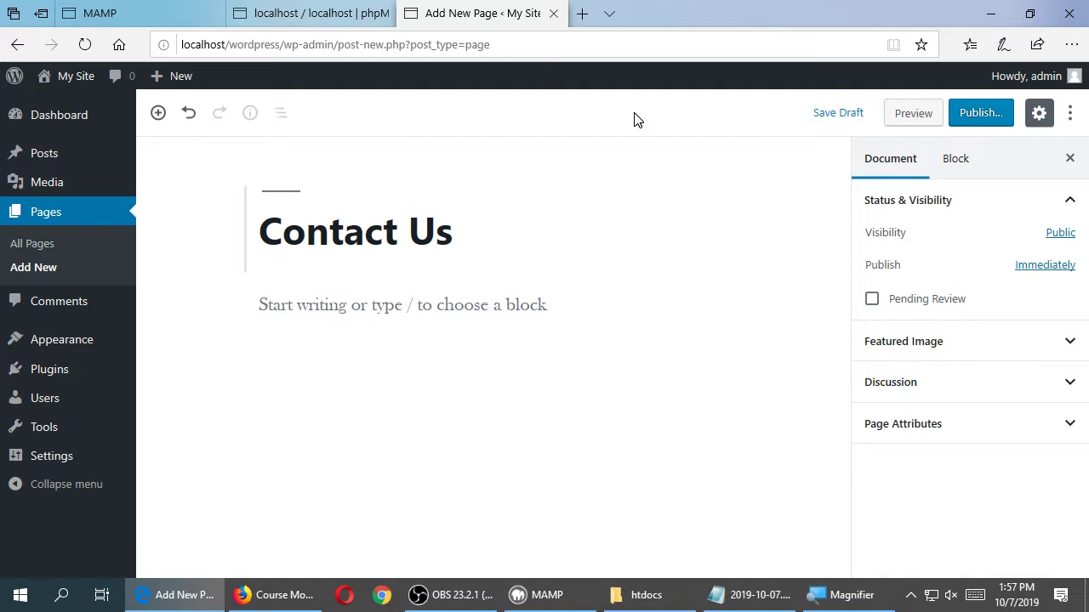
{"action": "left_click", "coordinate": [979, 112]}
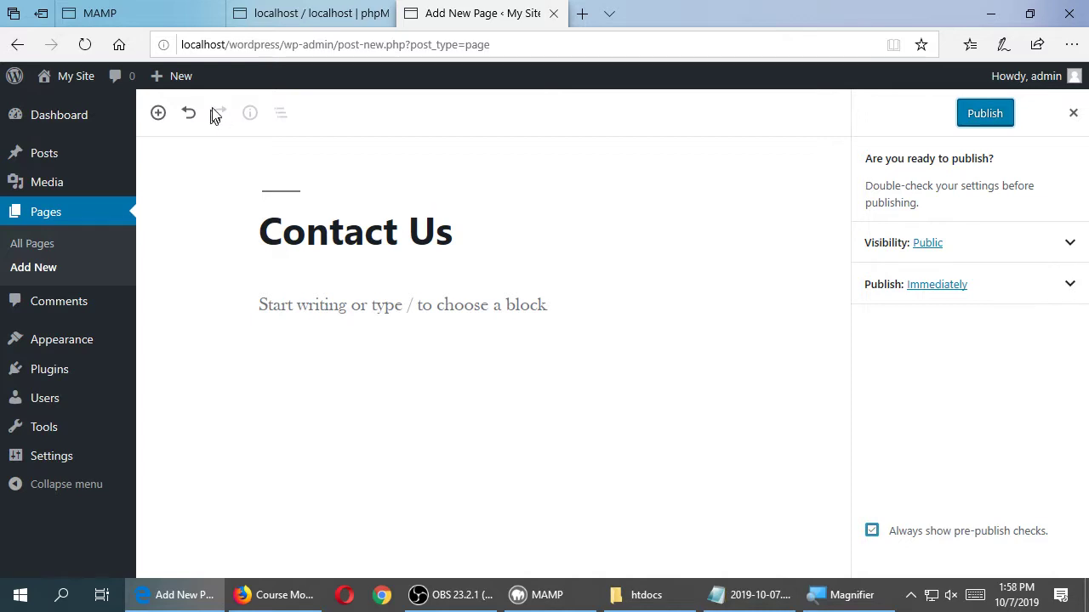
{"action": "left_click", "coordinate": [985, 114]}
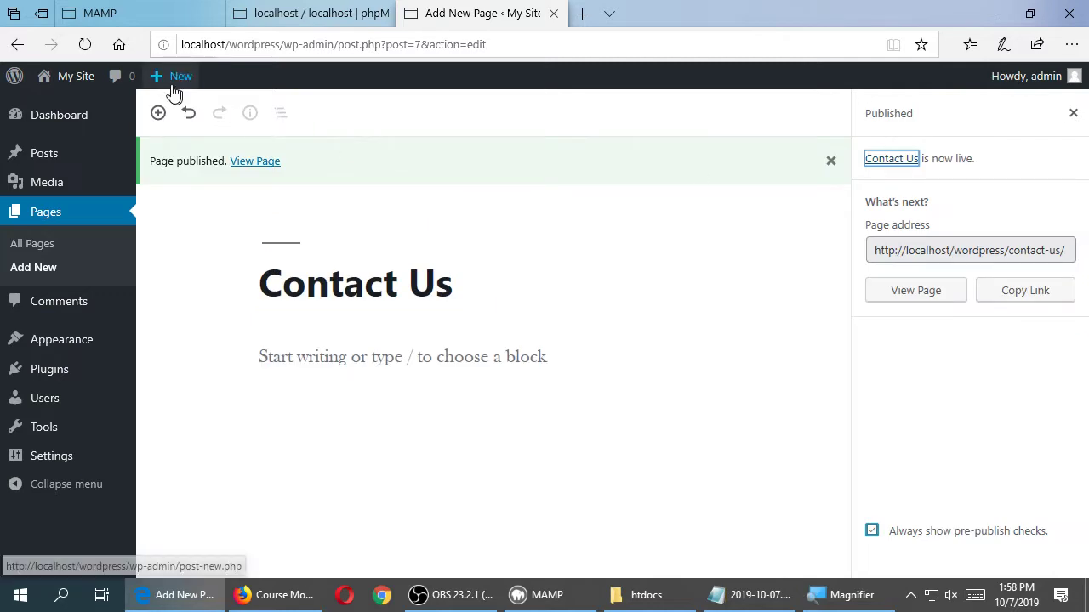
{"action": "mouse_move", "coordinate": [172, 92]}
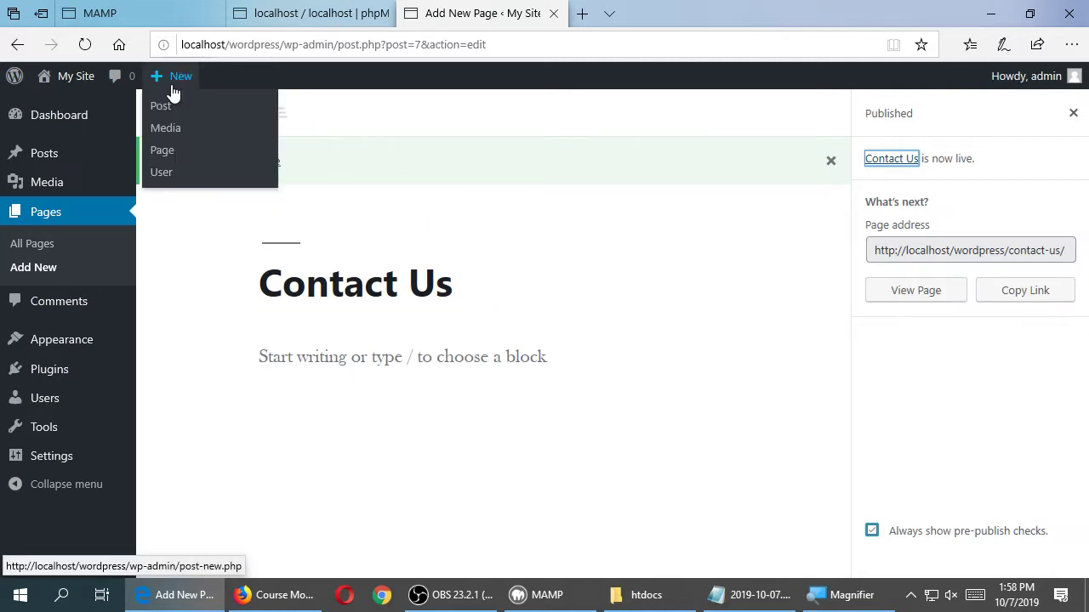
- Publish an 'About us' page with the text 'this is us', then view All Pages
{"action": "left_click", "coordinate": [161, 158]}
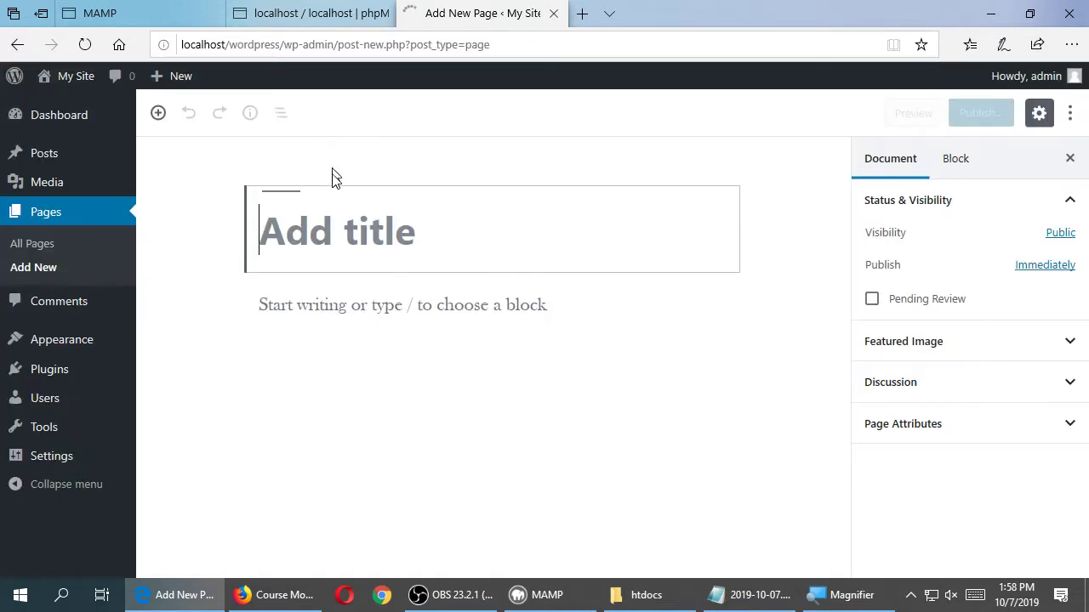
{"action": "type", "text": "About us"}
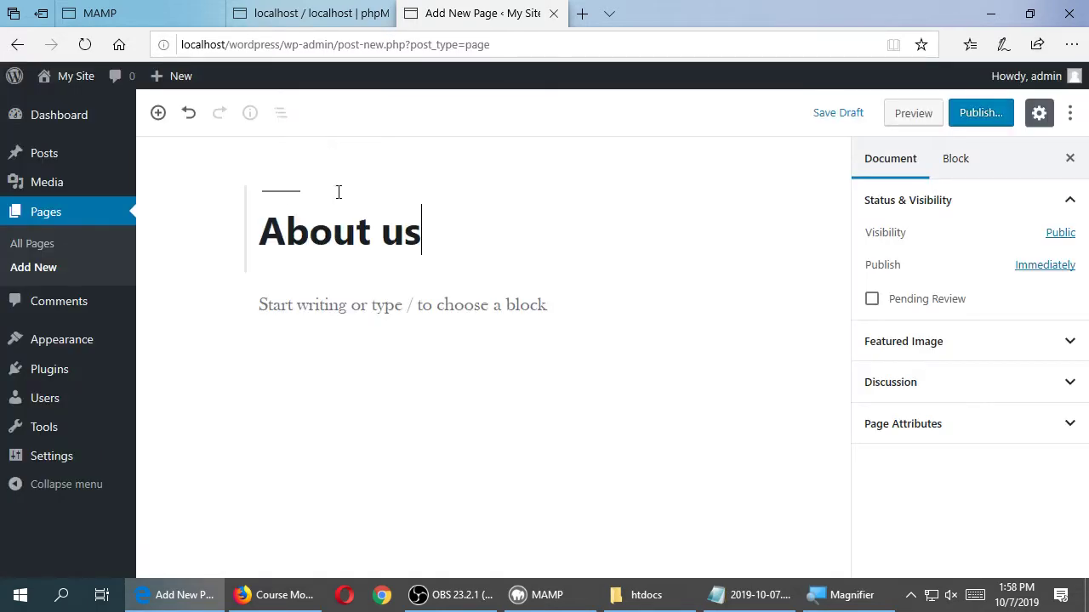
{"action": "key", "text": "Return"}
{"action": "type", "text": "this is us"}
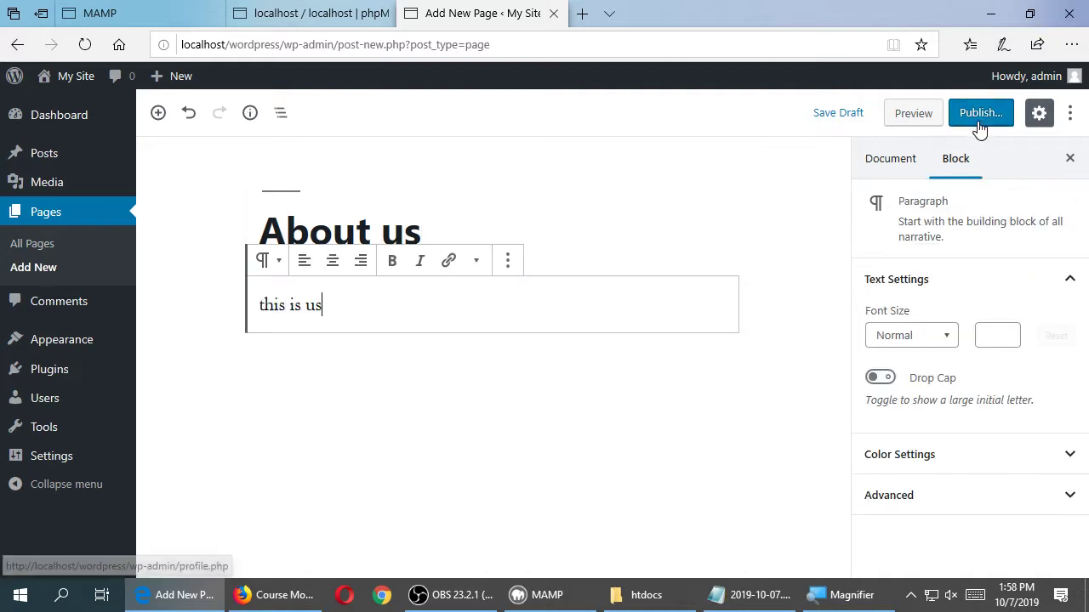
{"action": "left_click", "coordinate": [980, 119]}
{"action": "left_click", "coordinate": [990, 118]}
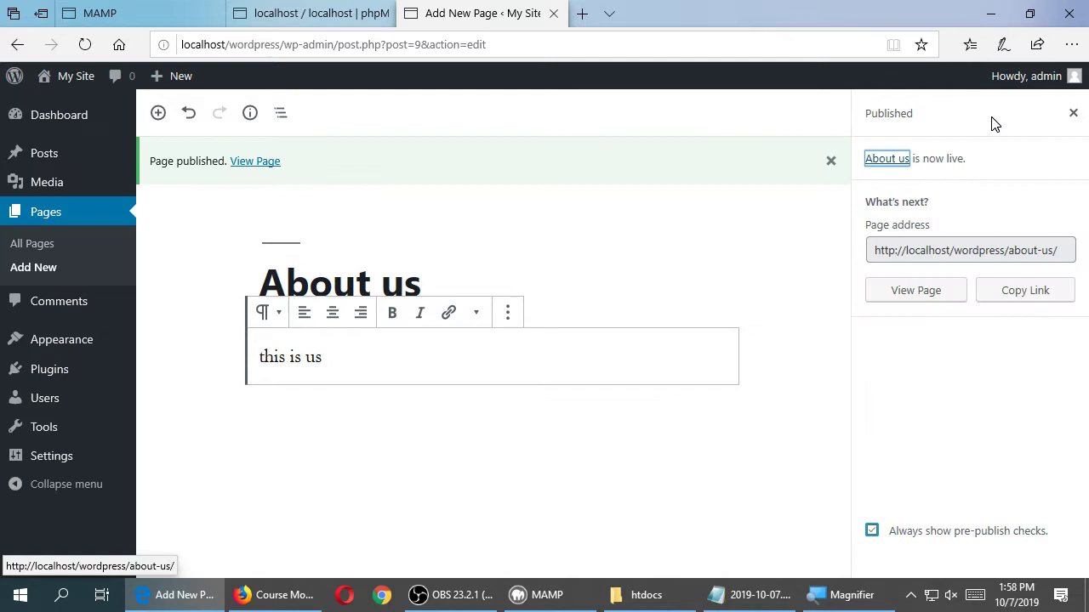
{"action": "left_click", "coordinate": [994, 139]}
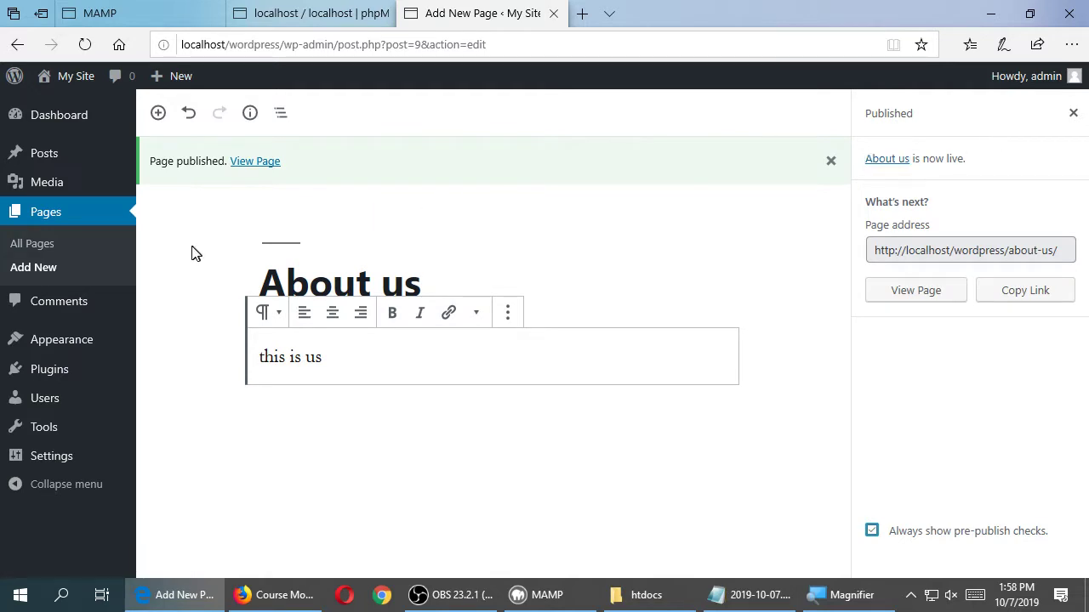
{"action": "left_click", "coordinate": [42, 247]}
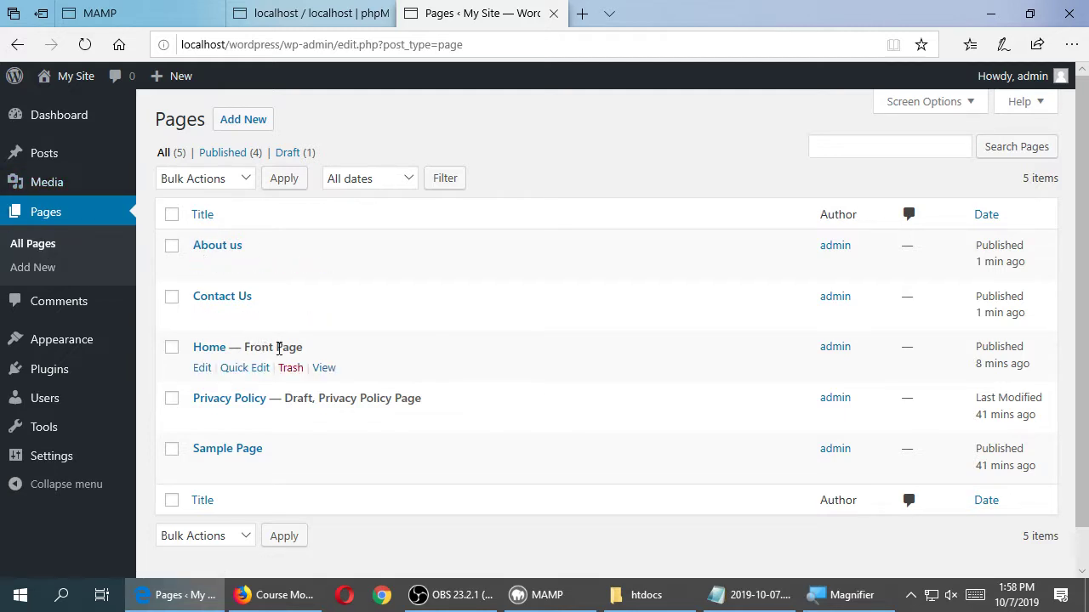
- Point out Home marked as Front Page in the Pages list, then visit the live site
{"action": "mouse_move", "coordinate": [258, 347]}
{"action": "left_mouse_down"}
{"action": "mouse_move", "coordinate": [294, 347]}
{"action": "mouse_move", "coordinate": [247, 347]}
{"action": "mouse_move", "coordinate": [274, 345]}
{"action": "left_mouse_up"}
{"action": "left_click", "coordinate": [578, 134]}
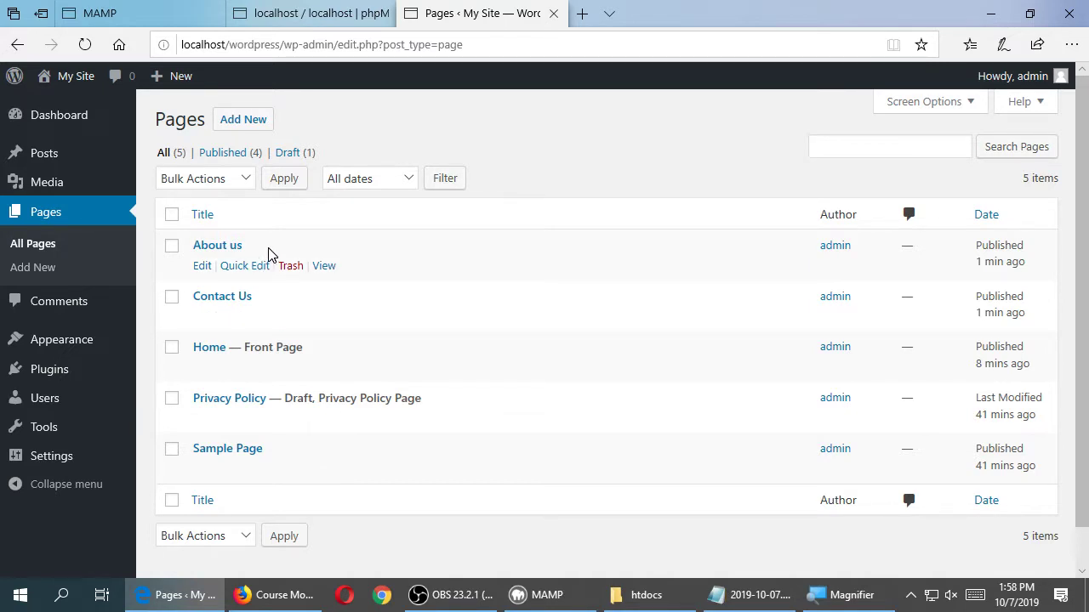
{"action": "left_click", "coordinate": [80, 81]}
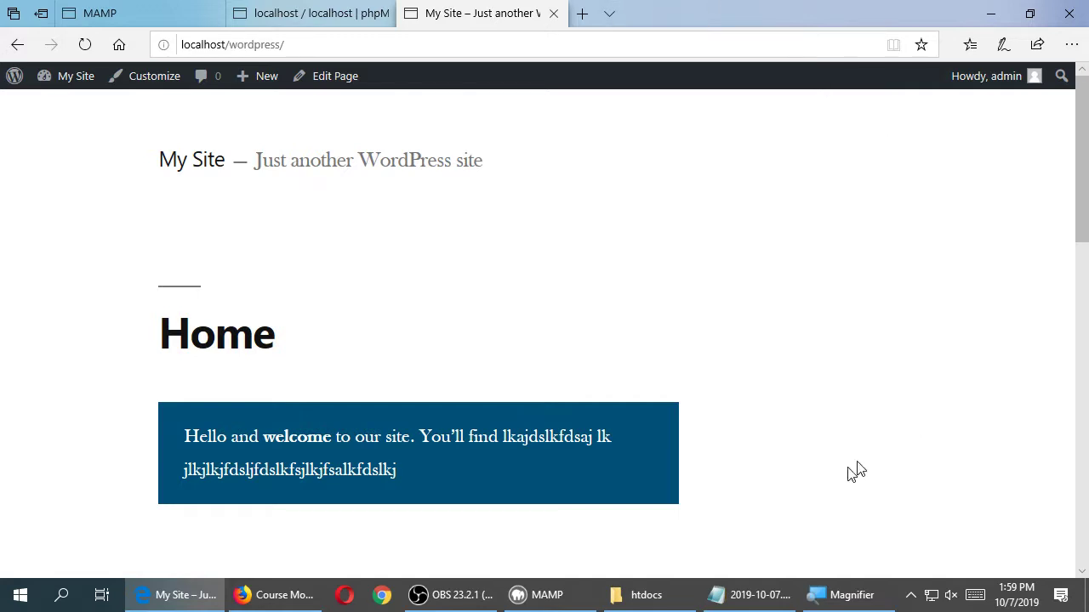
- Magnify Notepad, highlight the static home page and About/Contact notes, then add a new line
{"action": "left_click", "coordinate": [751, 595]}
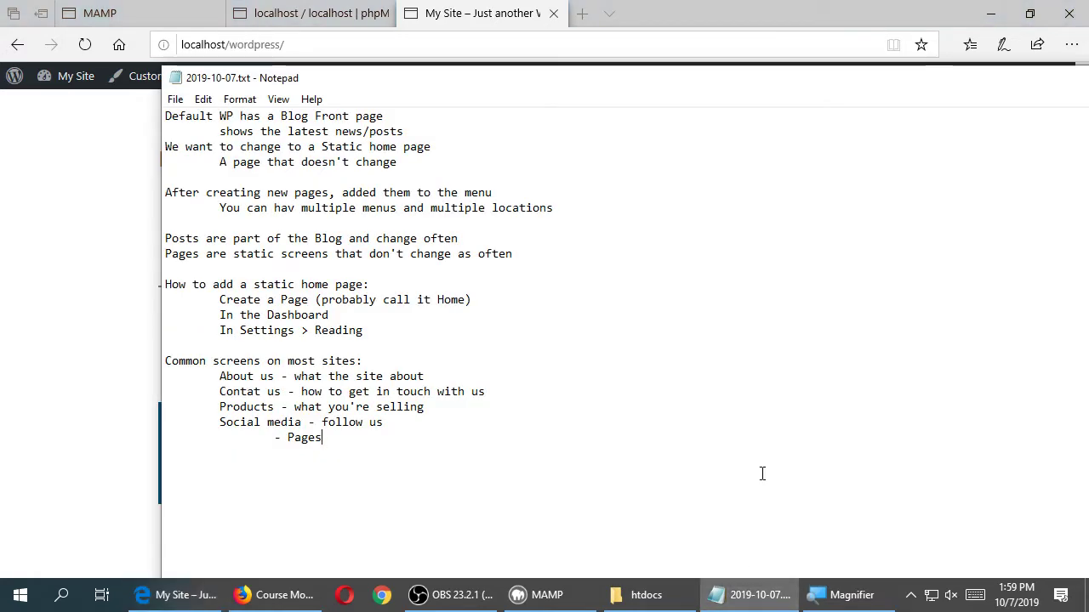
{"action": "key", "text": "super+plus"}
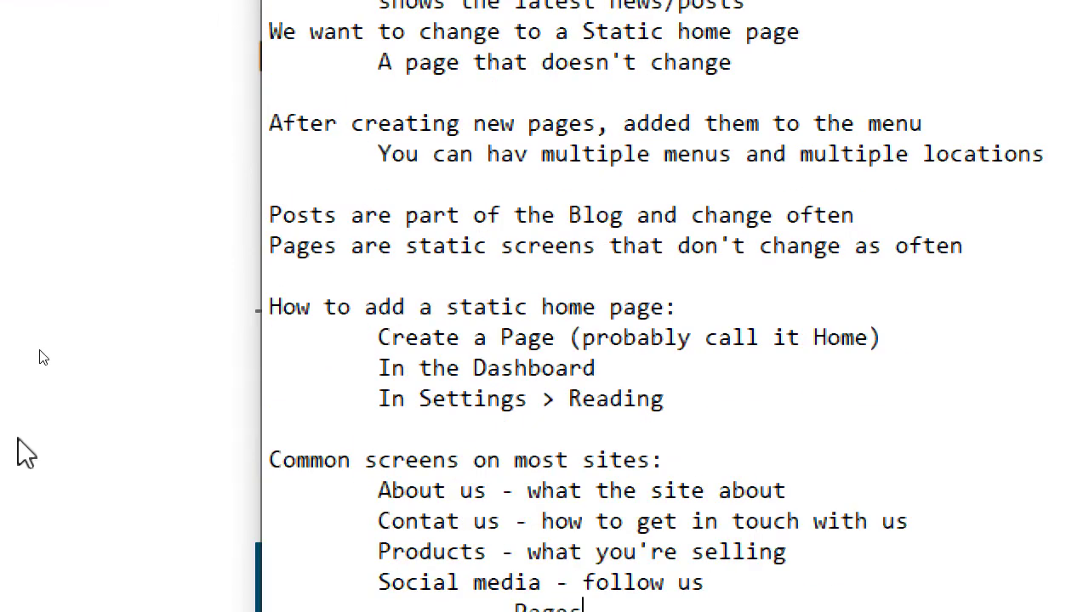
{"action": "left_click_drag", "start_coordinate": [109, 201], "coordinate": [396, 201]}
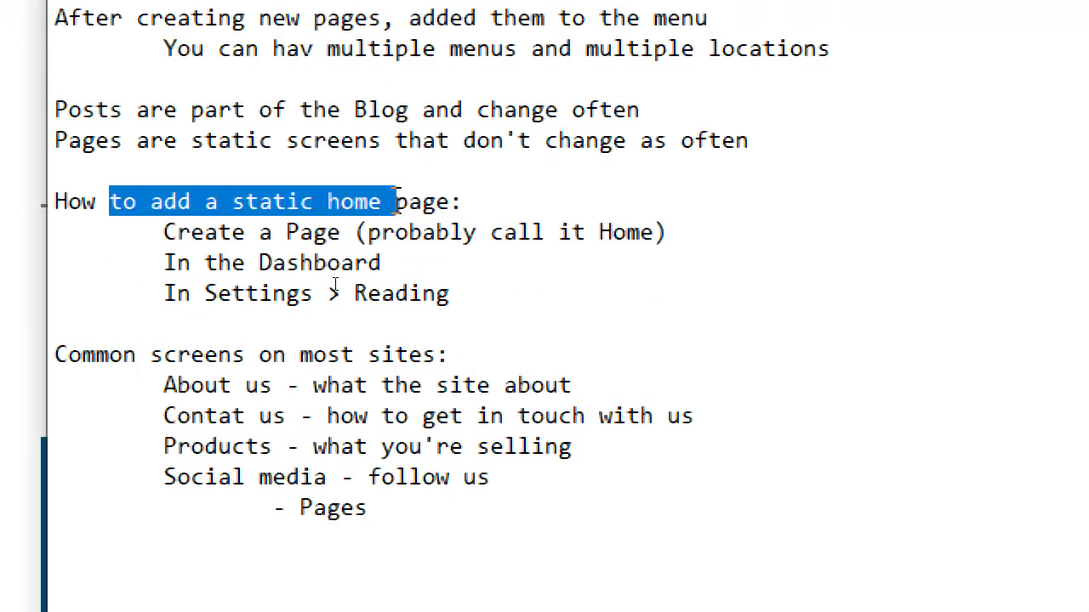
{"action": "double_click", "coordinate": [315, 231]}
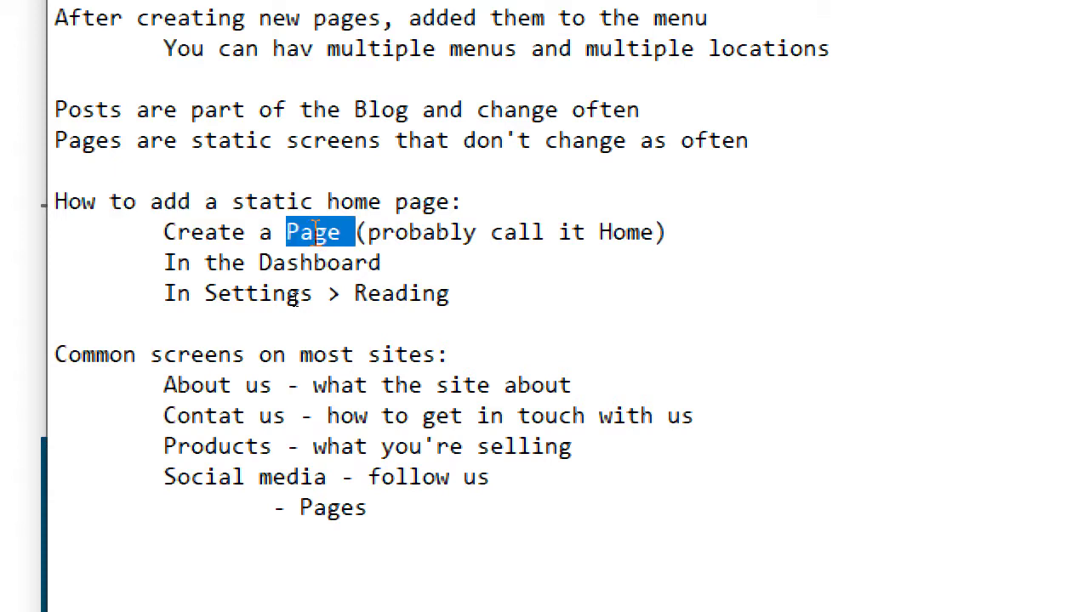
{"action": "left_click_drag", "start_coordinate": [204, 385], "coordinate": [233, 416]}
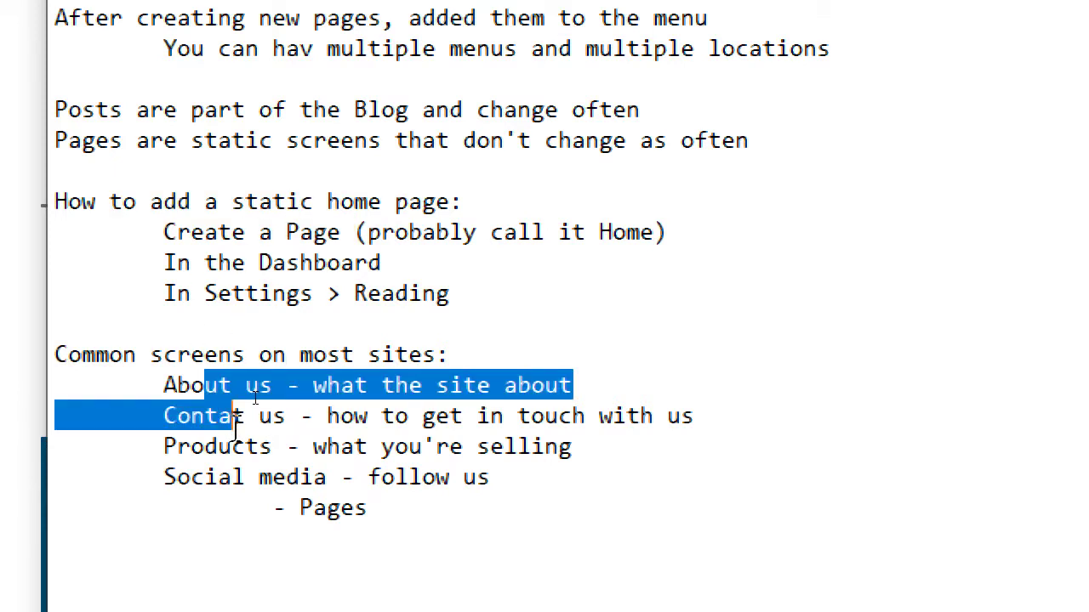
{"action": "left_click", "coordinate": [361, 565]}
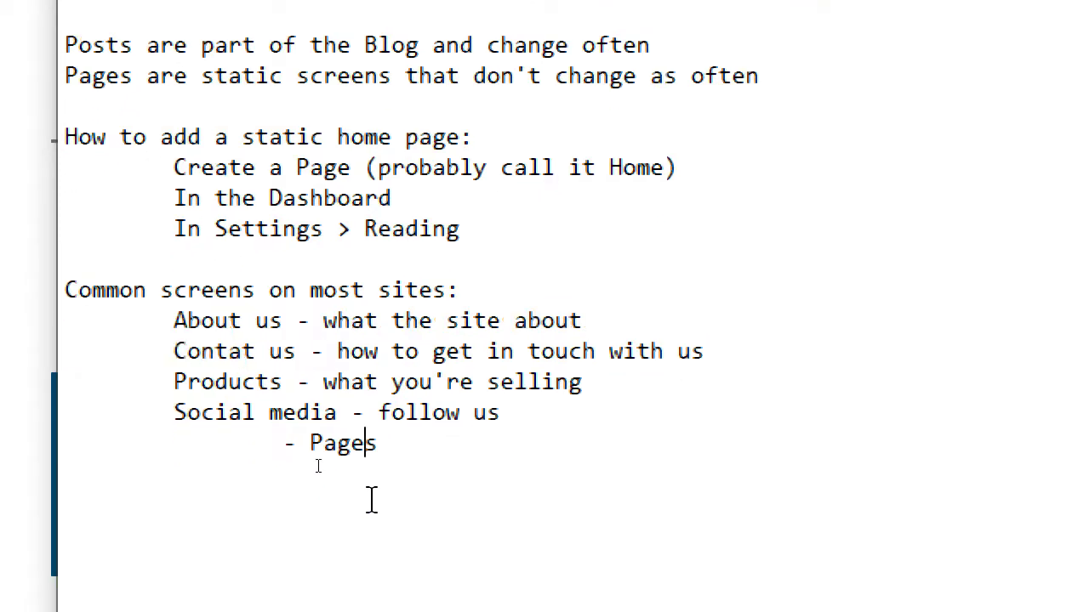
{"action": "key", "text": "Return"}
{"action": "key", "text": "Return"}
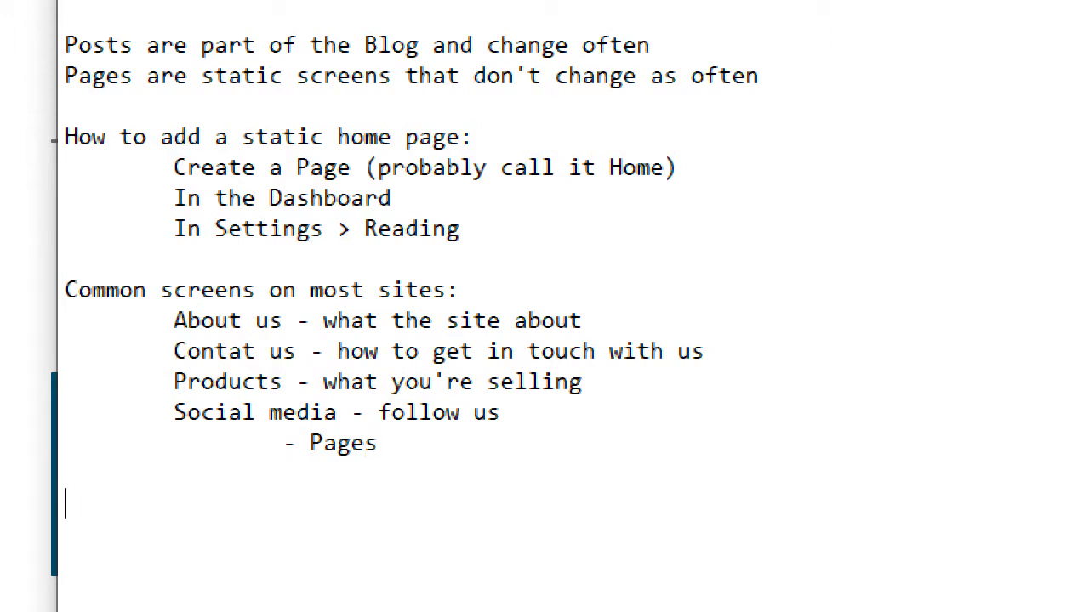
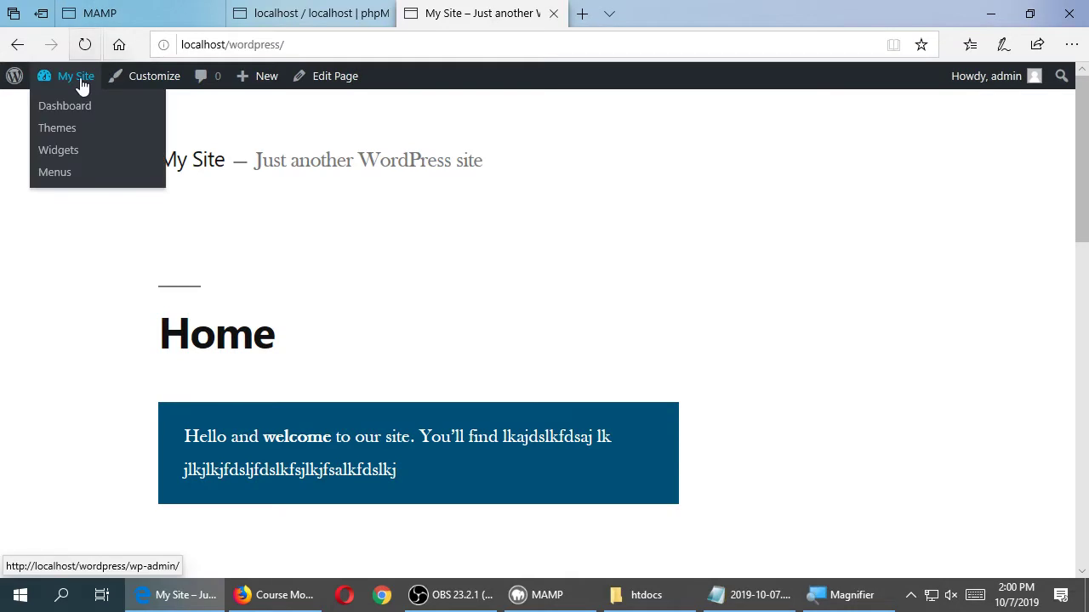
- Go from the site's Home page to the Dashboard, then to Appearance > Menus
{"action": "left_click", "coordinate": [80, 83]}
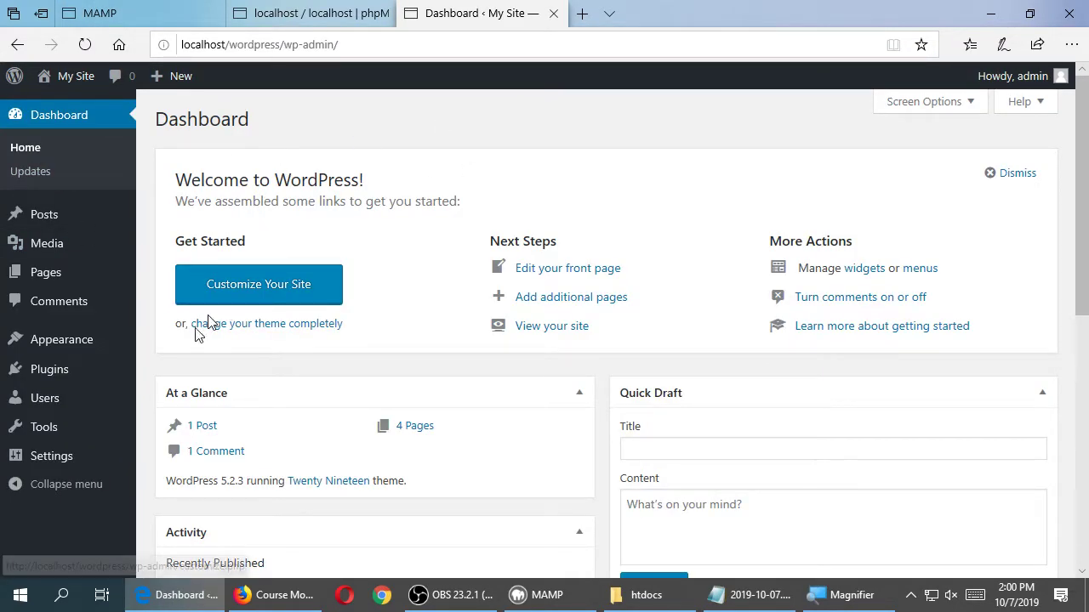
{"action": "mouse_move", "coordinate": [91, 349]}
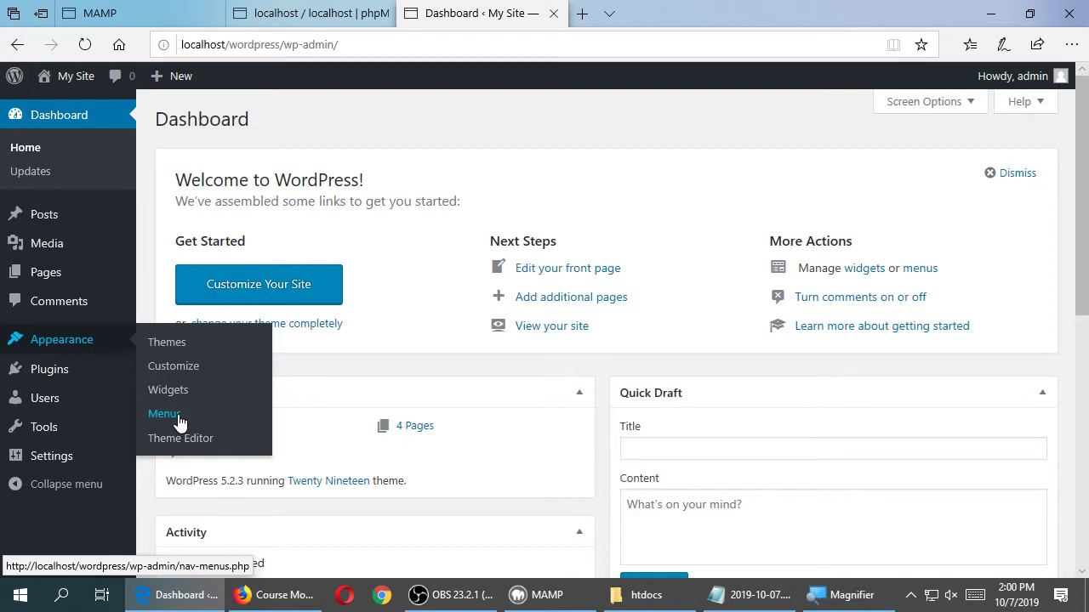
{"action": "left_click", "coordinate": [177, 417]}
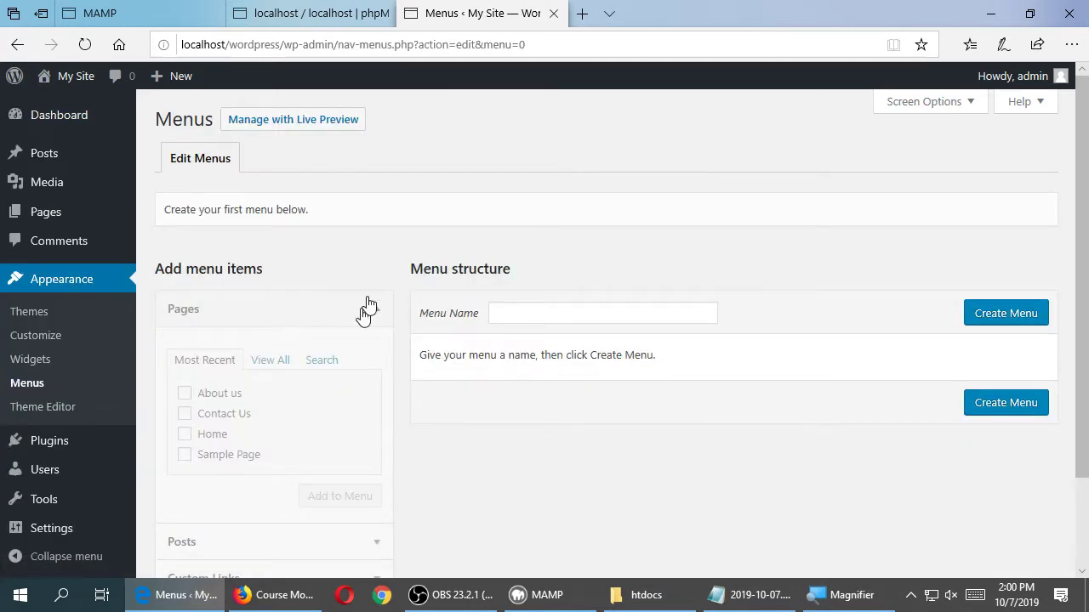
- Read through the 'Create your first menu' notice and the menu structure help text
{"action": "scroll", "coordinate": [400, 328], "scroll_direction": "down", "scroll_amount": 2}
{"action": "scroll", "coordinate": [405, 329], "scroll_direction": "up", "scroll_amount": 2}
{"action": "left_click_drag", "start_coordinate": [174, 209], "coordinate": [357, 216]}
{"action": "left_click", "coordinate": [357, 218]}
{"action": "left_click_drag", "start_coordinate": [174, 209], "coordinate": [371, 210]}
{"action": "left_click", "coordinate": [430, 219]}
{"action": "left_click_drag", "start_coordinate": [188, 210], "coordinate": [329, 215]}
{"action": "left_click", "coordinate": [329, 214]}
{"action": "left_click_drag", "start_coordinate": [210, 212], "coordinate": [362, 218]}
{"action": "left_click", "coordinate": [320, 219]}
{"action": "left_click_drag", "start_coordinate": [180, 211], "coordinate": [367, 216]}
{"action": "left_click", "coordinate": [366, 216]}
{"action": "left_click_drag", "start_coordinate": [168, 213], "coordinate": [343, 214]}
{"action": "left_click", "coordinate": [382, 221]}
{"action": "left_click_drag", "start_coordinate": [469, 269], "coordinate": [718, 419]}
{"action": "left_click", "coordinate": [719, 412]}
- Name the new menu 'Main Menu' and create it
{"action": "left_click", "coordinate": [625, 316]}
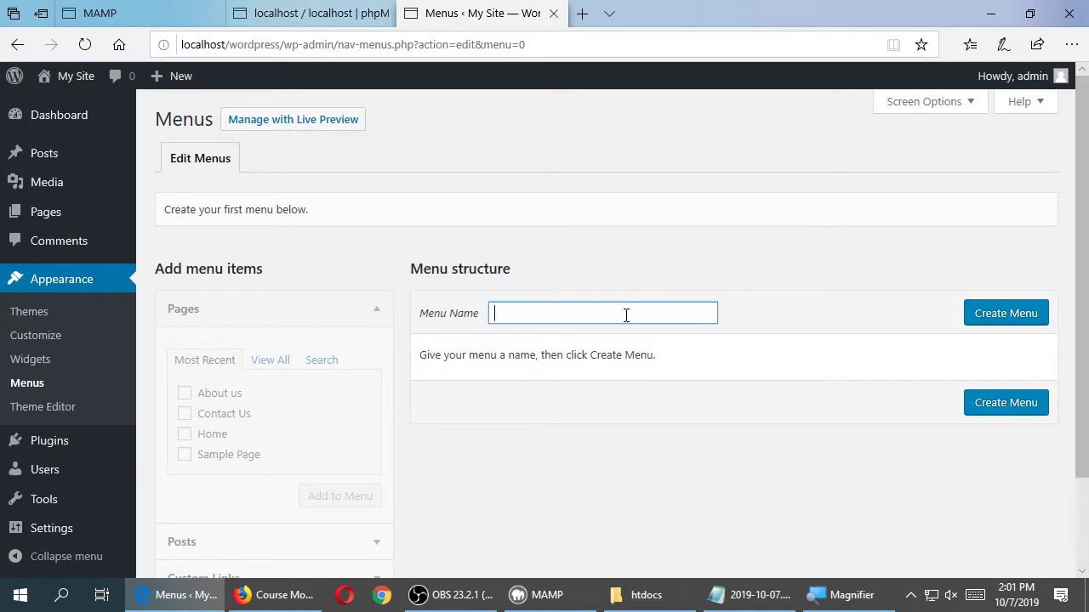
{"action": "type", "text": "Main Menu"}
{"action": "left_click", "coordinate": [1009, 316]}
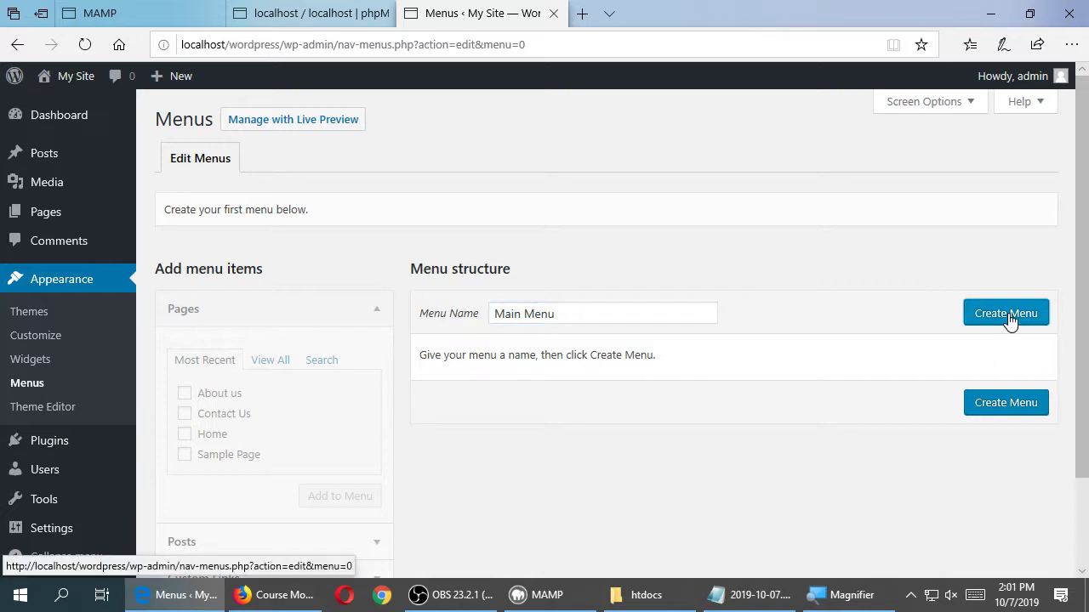
{"action": "left_click", "coordinate": [731, 594]}
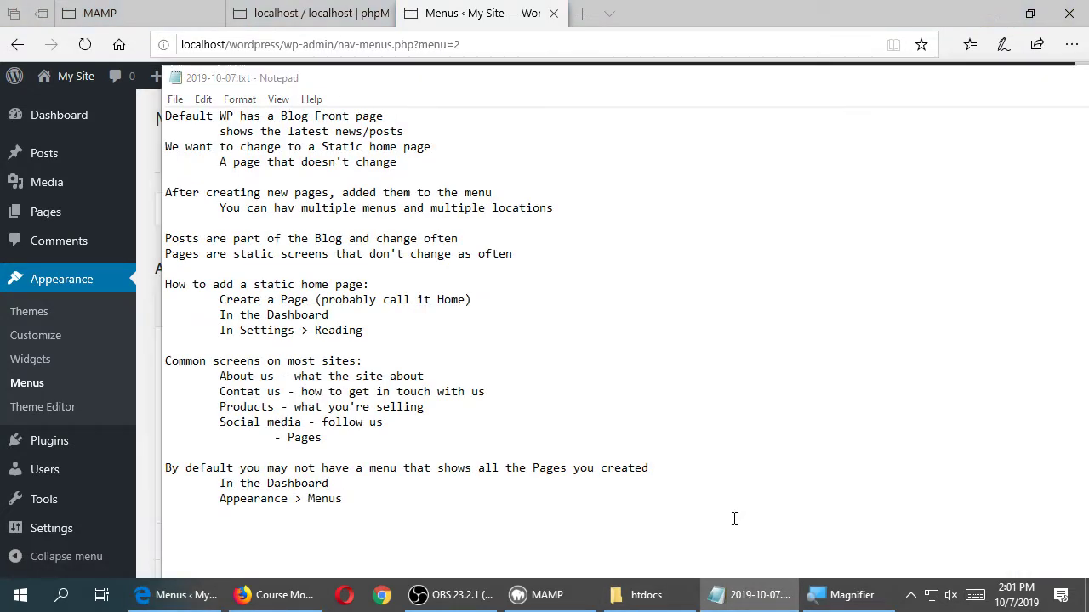
- In the notes under Appearance > Menus, add the indented line 'If you don't have any Menus,'
{"action": "key", "text": "super"}
{"action": "left_click", "coordinate": [734, 519]}
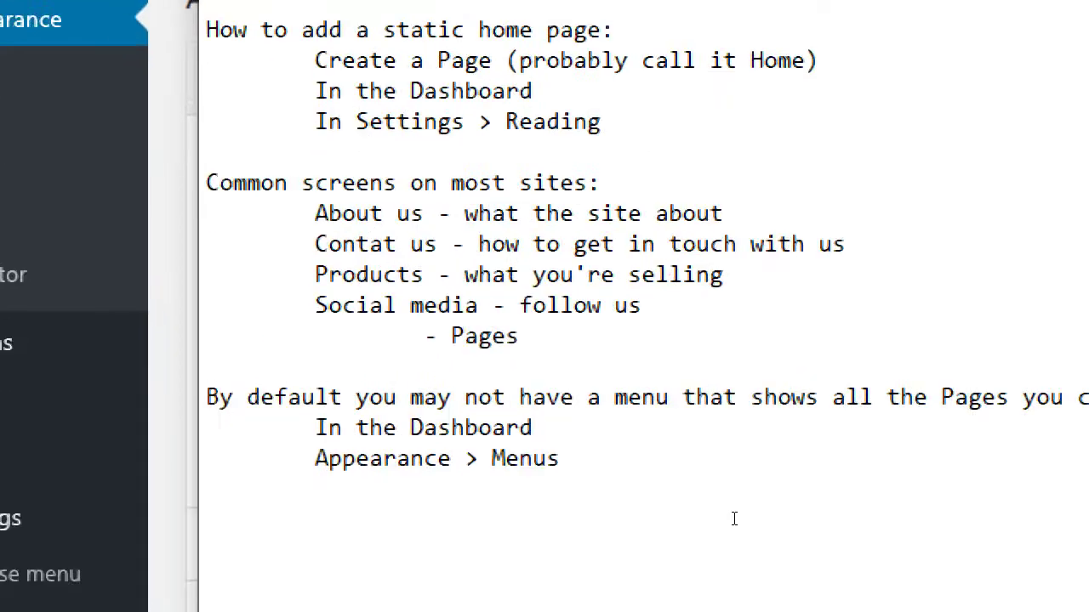
{"action": "key", "text": "Return"}
{"action": "key", "text": "Tab"}
{"action": "key", "text": "Tab"}
{"action": "type", "text": "If you do"}
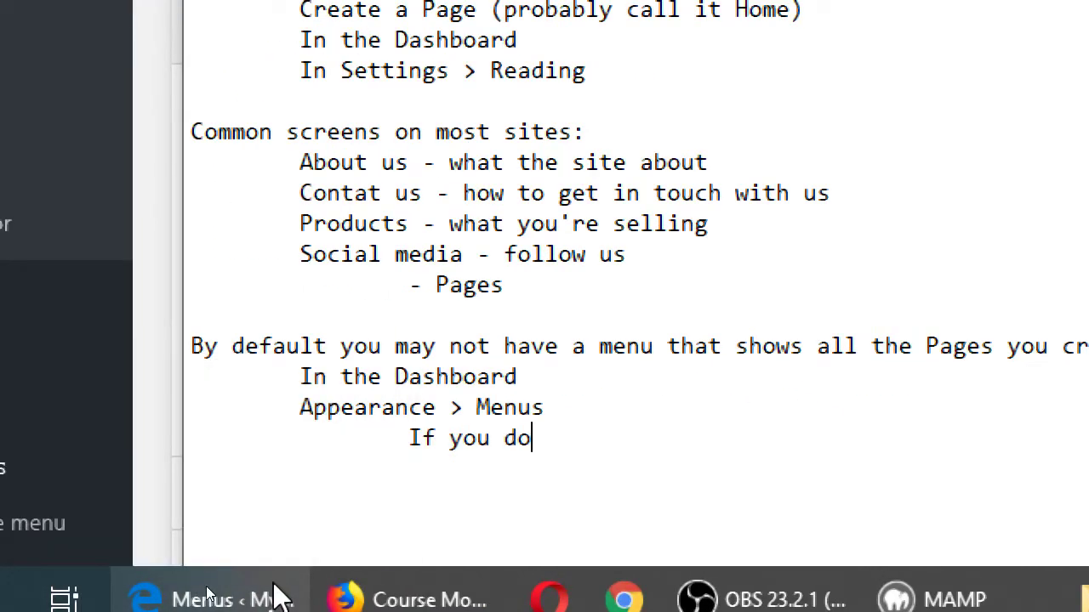
{"action": "type", "text": "n't have any me"}
{"action": "key", "text": "BackSpace"}
{"action": "key", "text": "BackSpace"}
{"action": "type", "text": "Menus"}
{"action": "key", "text": "BackSpace"}
{"action": "key", "text": "BackSpace"}
{"action": "key", "text": "BackSpace"}
{"action": "type", "text": "enus"}
{"action": "key", "text": "BackSpace"}
{"action": "type", "text": "us,"}
- Add the deeper-indented note 'Create one, by adding a Name & pressing Create'
{"action": "key", "text": "Return"}
{"action": "key", "text": "Tab"}
{"action": "key", "text": "Tab"}
{"action": "key", "text": "Tab"}
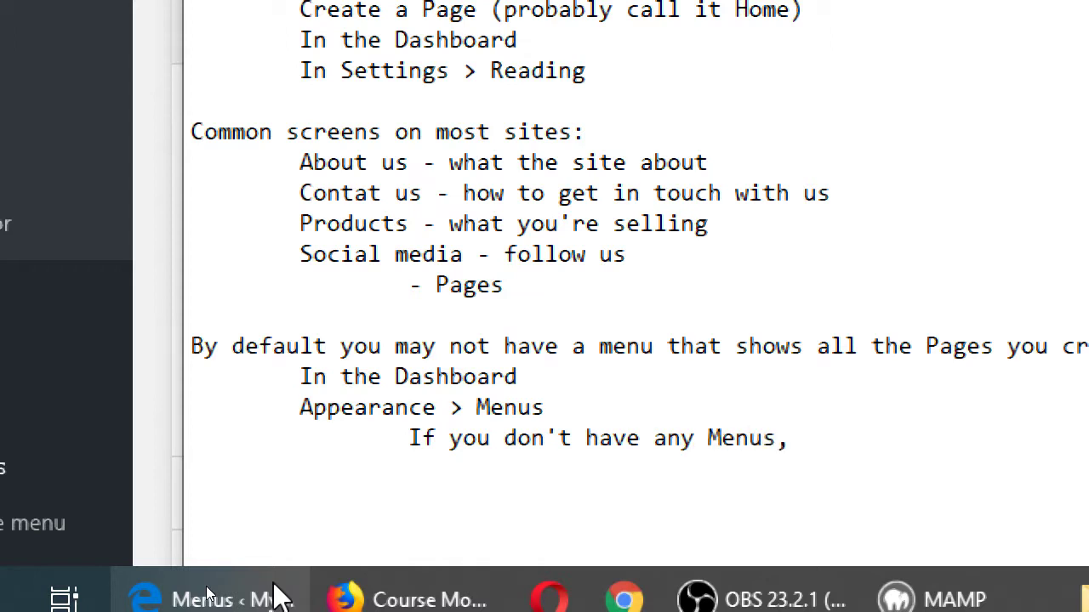
{"action": "type", "text": "Create one,"}
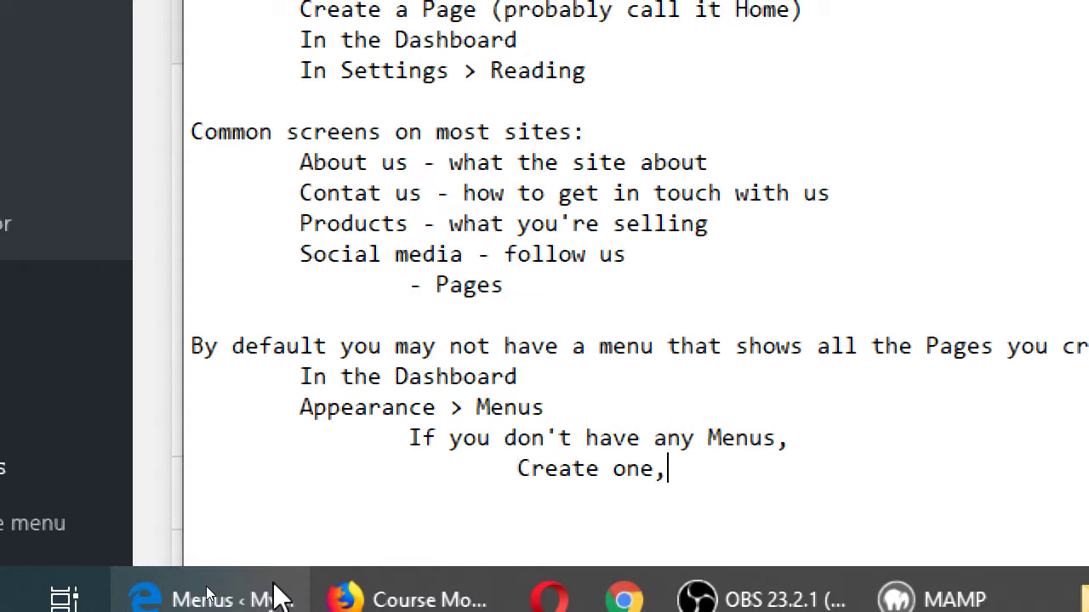
{"action": "type", "text": " by adding a"}
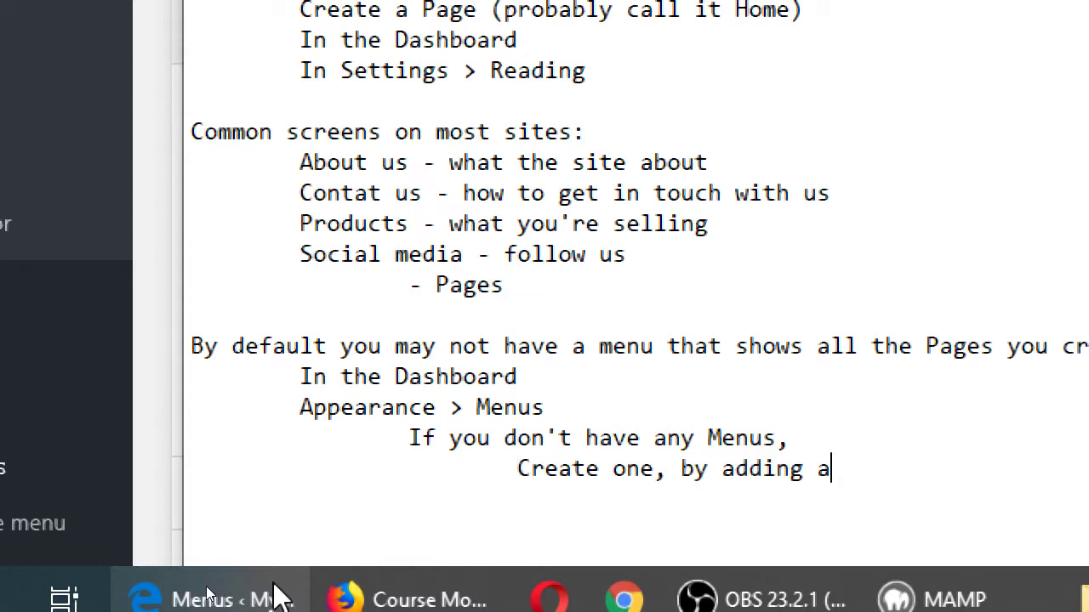
{"action": "type", "text": " n"}
{"action": "key", "text": "BackSpace"}
{"action": "type", "text": "name"}
{"action": "key", "text": "BackSpace"}
{"action": "key", "text": "BackSpace"}
{"action": "key", "text": "BackSpace"}
{"action": "key", "text": "BackSpace"}
{"action": "key", "text": "BackSpace"}
{"action": "type", "text": "Name"}
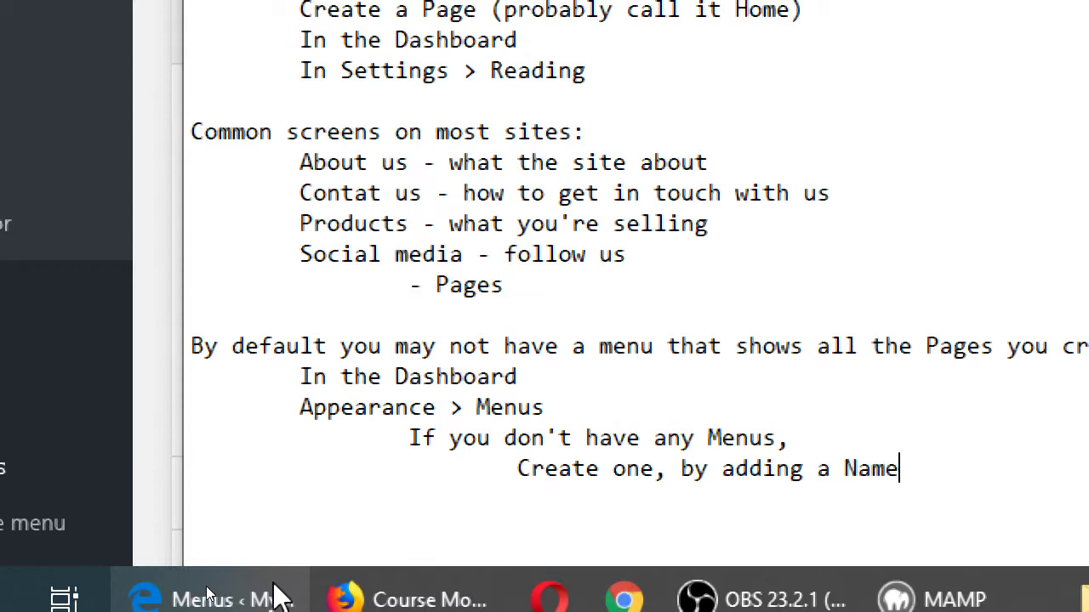
{"action": "type", "text": " & pressing "}
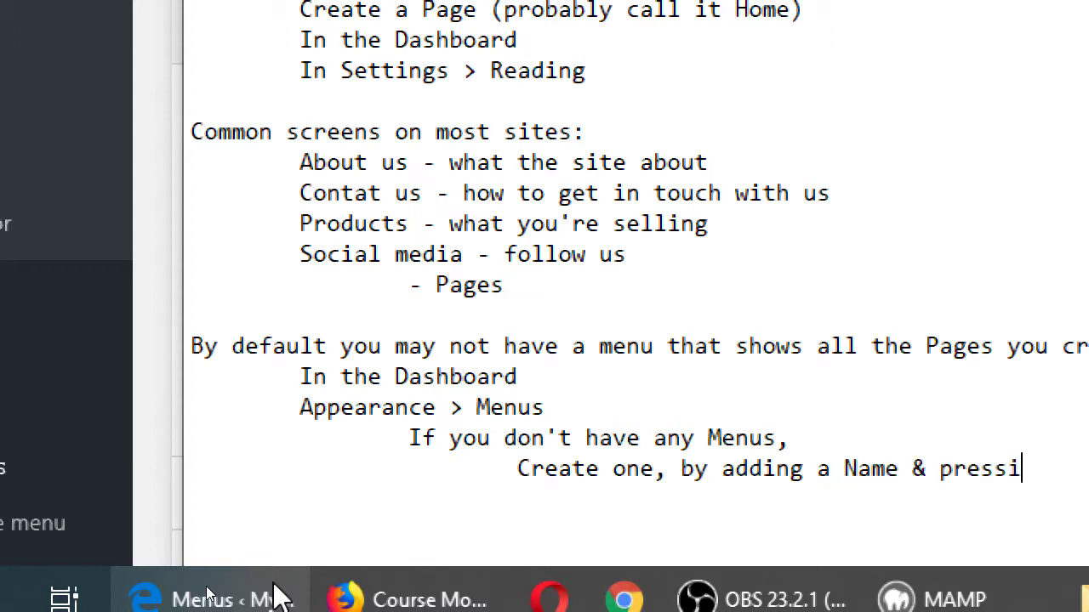
{"action": "type", "text": "Create"}
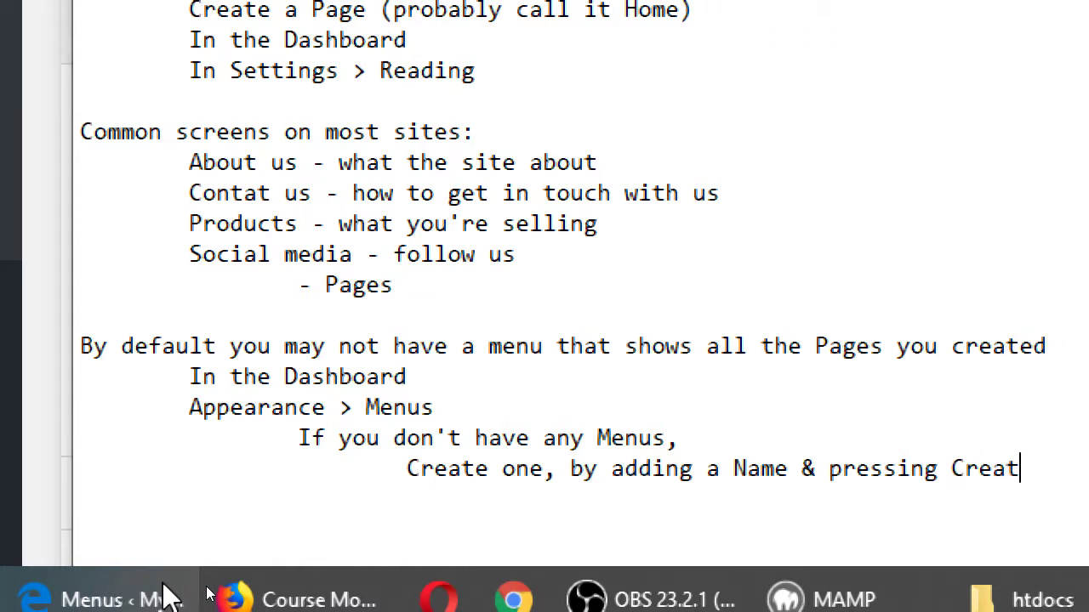
- Add the note 'Menu names can be anything, but try to name them to make sense'
{"action": "key", "text": "Return"}
{"action": "key", "text": "Tab"}
{"action": "key", "text": "Tab"}
{"action": "key", "text": "Tab"}
{"action": "key", "text": "BackSpace"}
{"action": "type", "text": "Menu na"}
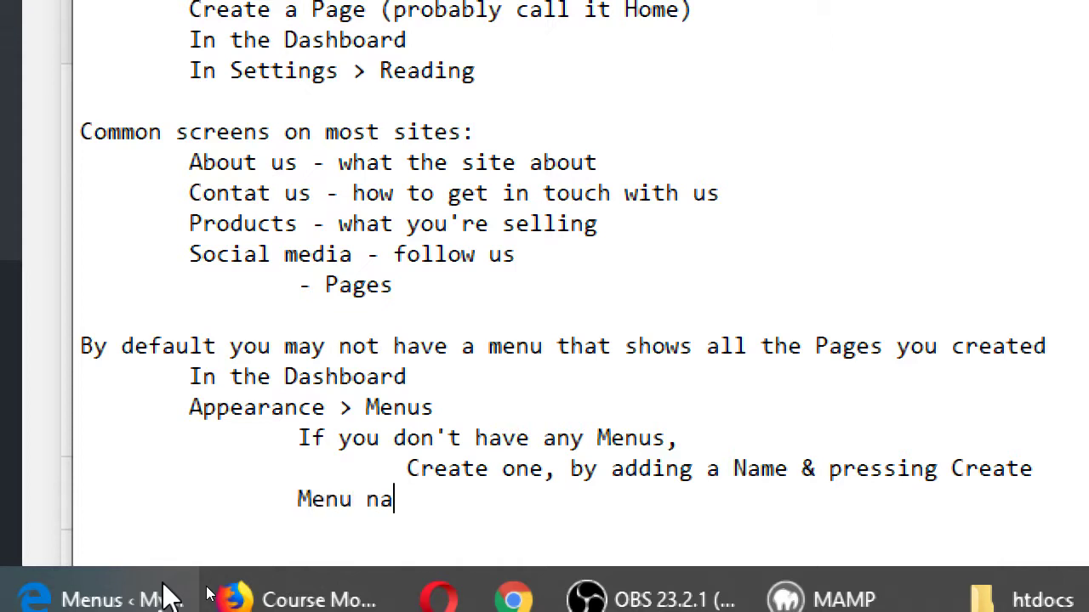
{"action": "type", "text": "mes can be anythi"}
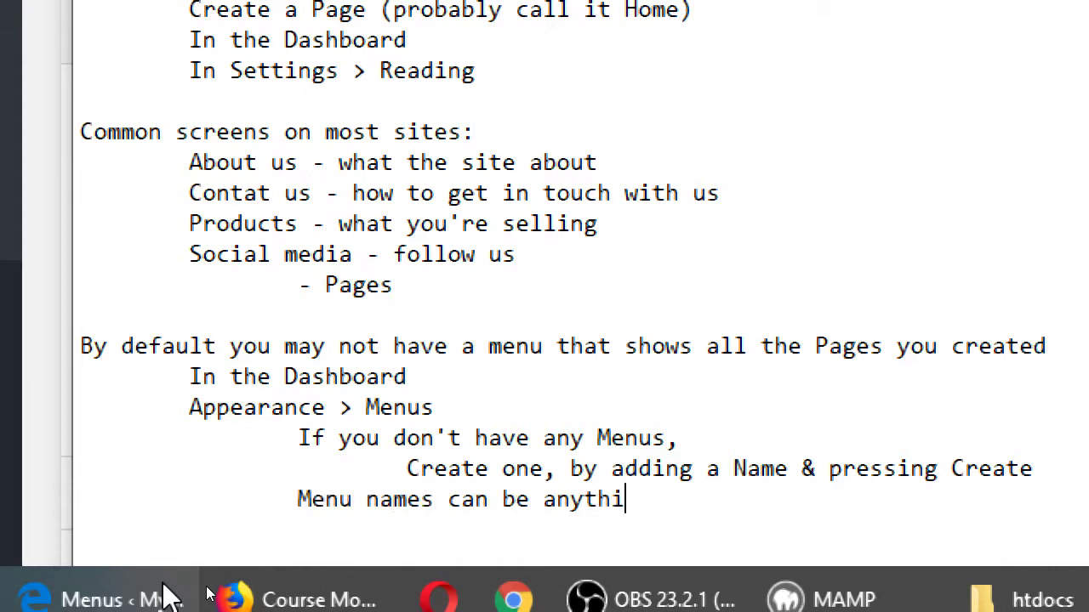
{"action": "type", "text": "ng, but try to name"}
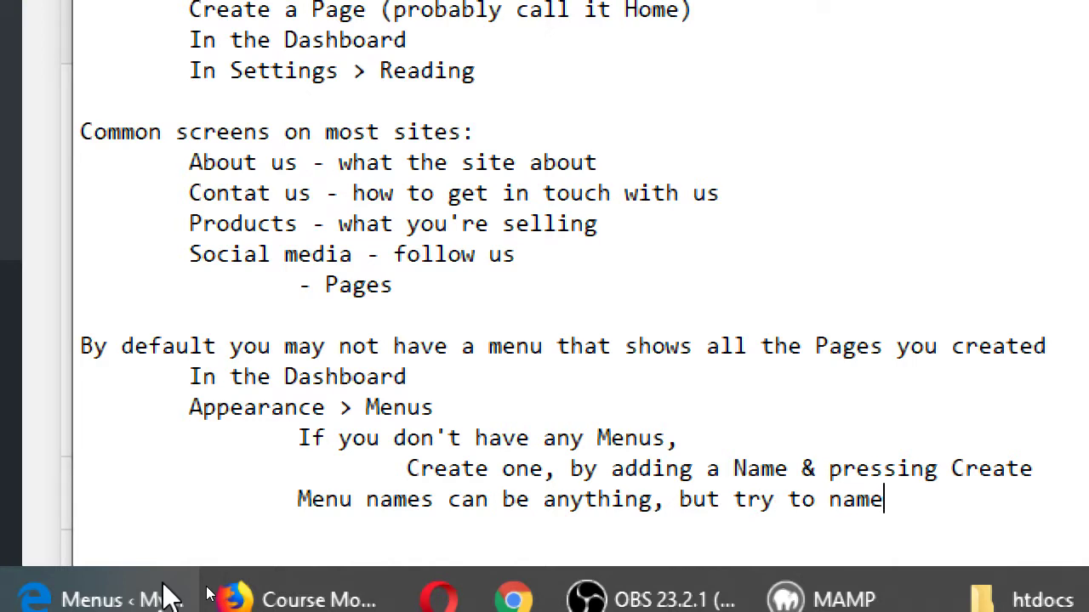
{"action": "type", "text": " them to make se"}
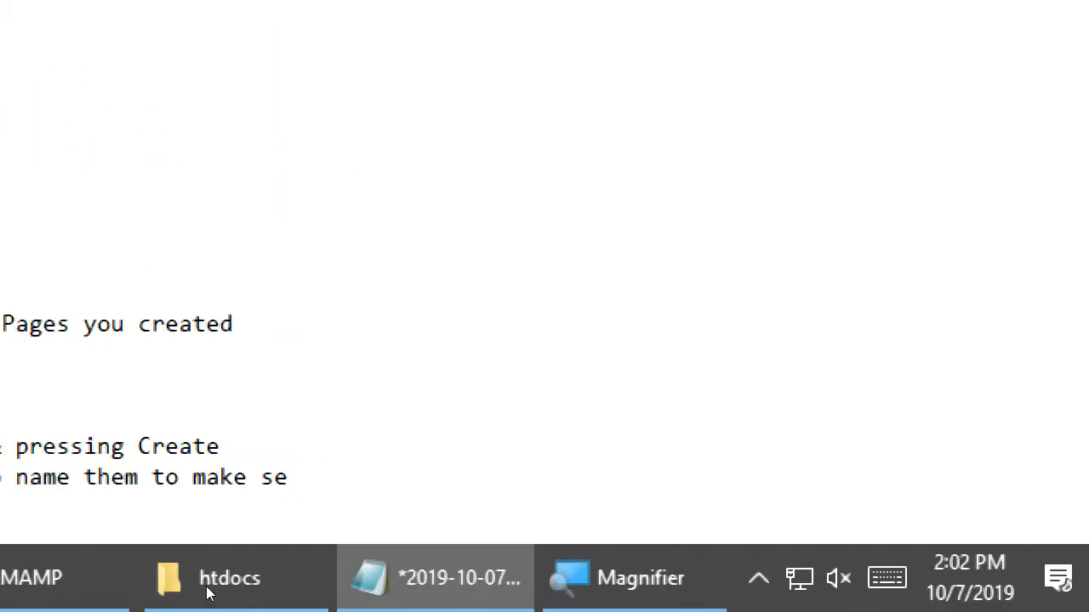
{"action": "type", "text": "nse"}
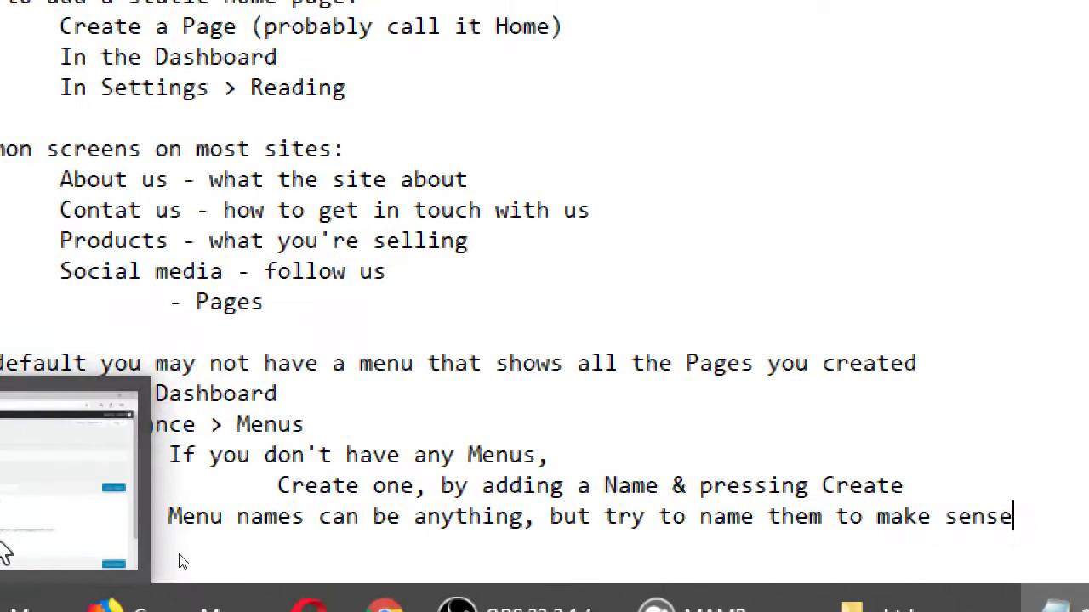
{"action": "mouse_move", "coordinate": [210, 525]}
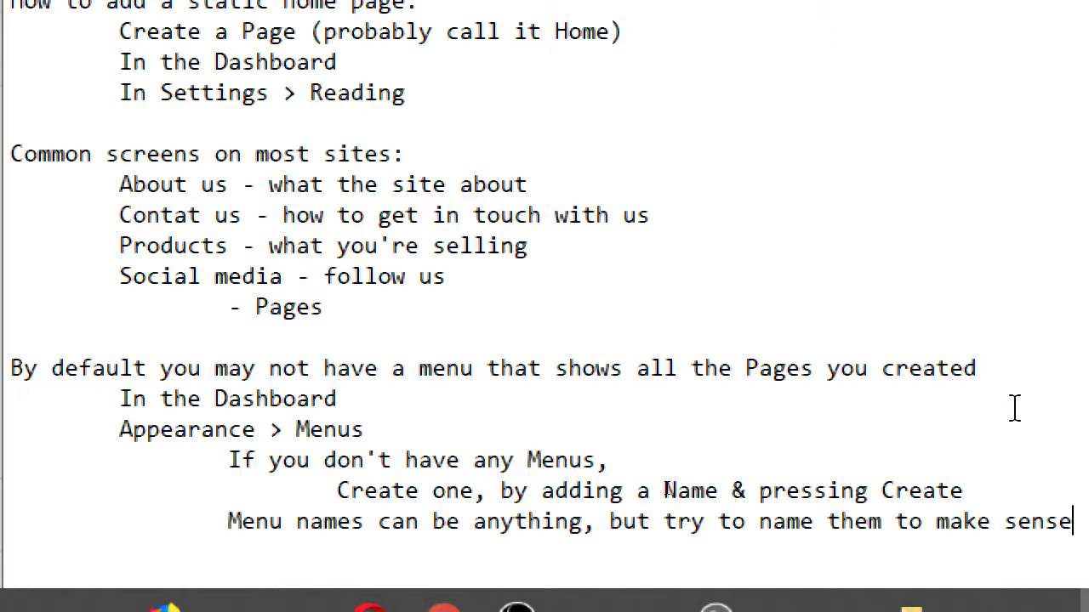
- Add notes 'When you have a menu, set the Location' and 'Add Items to your menu', then save
{"action": "key", "text": "Return"}
{"action": "key", "text": "Tab"}
{"action": "key", "text": "Tab"}
{"action": "type", "text": "When yo uhave a"}
{"action": "key", "text": "BackSpace"}
{"action": "key", "text": "BackSpace"}
{"action": "key", "text": "BackSpace"}
{"action": "key", "text": "BackSpace"}
{"action": "key", "text": "BackSpace"}
{"action": "key", "text": "BackSpace"}
{"action": "key", "text": "BackSpace"}
{"action": "key", "text": "BackSpace"}
{"action": "type", "text": "u have "}
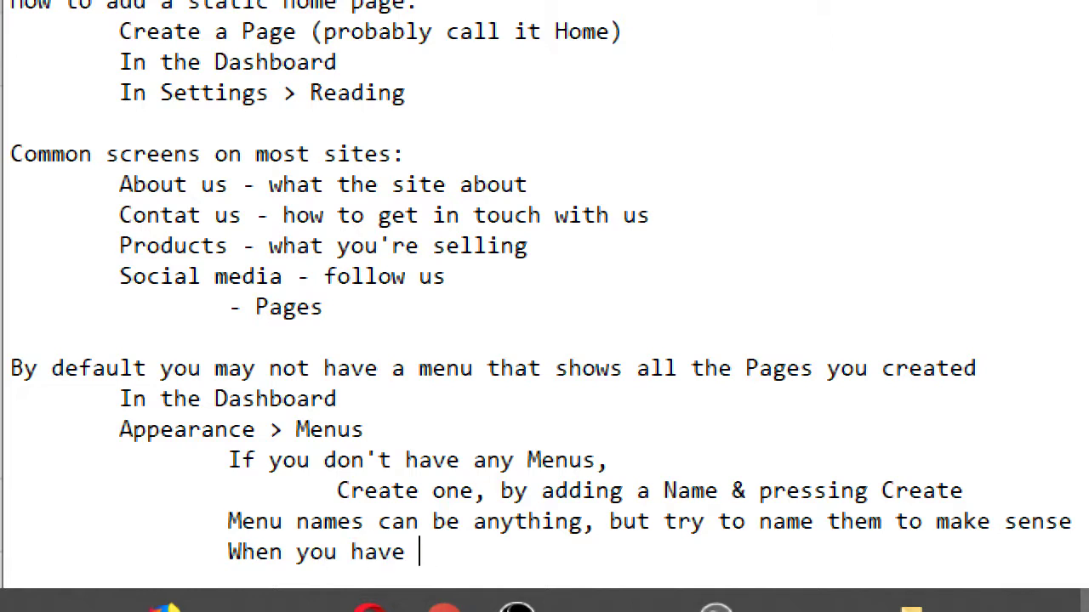
{"action": "type", "text": "a menu, set the Locaiton"}
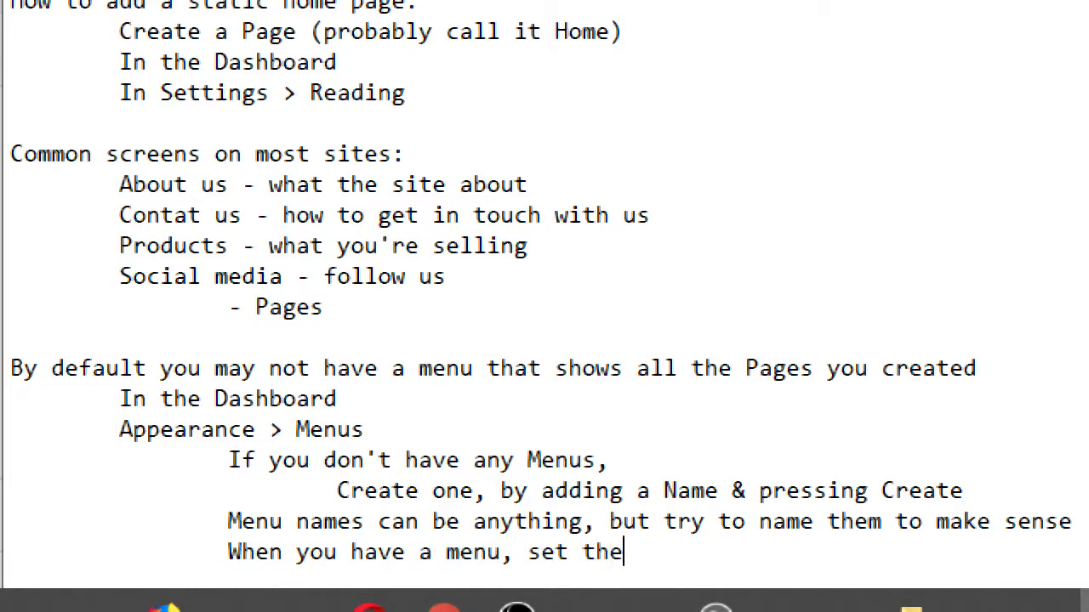
{"action": "key", "text": "BackSpace"}
{"action": "key", "text": "BackSpace"}
{"action": "key", "text": "BackSpace"}
{"action": "key", "text": "BackSpace"}
{"action": "type", "text": "tion"}
{"action": "key", "text": "Return"}
{"action": "key", "text": "Tab"}
{"action": "key", "text": "Tab"}
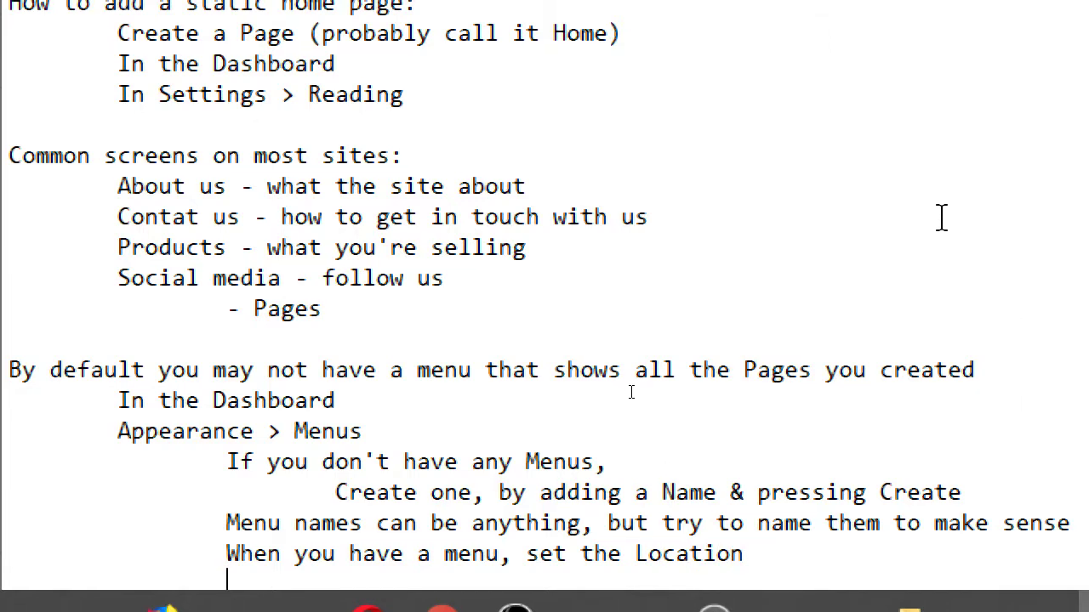
{"action": "key", "text": "alt+Tab"}
{"action": "key", "text": "Escape"}
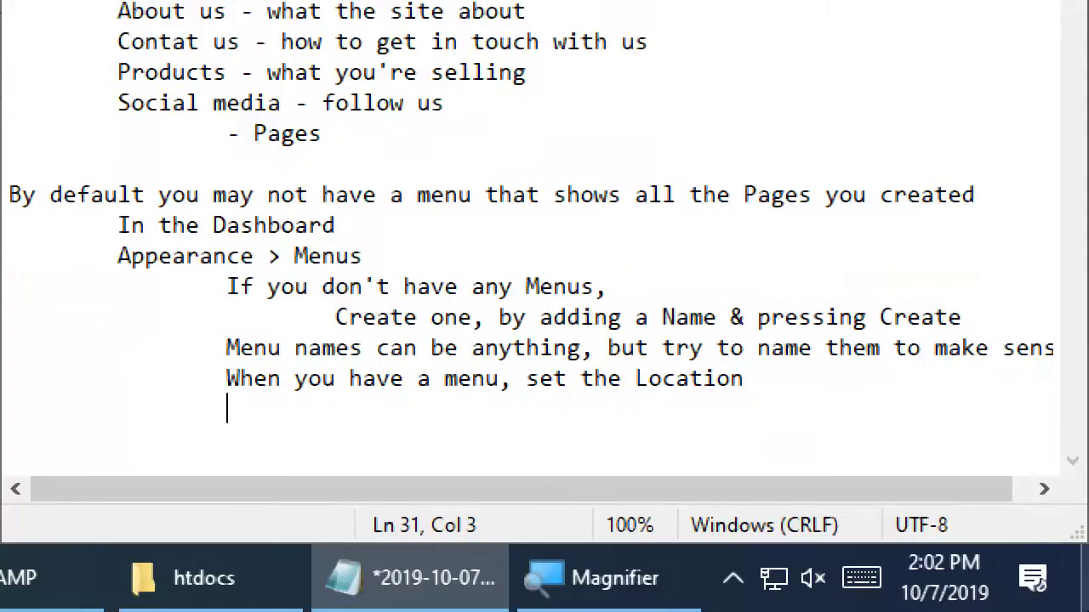
{"action": "type", "text": "Add "}
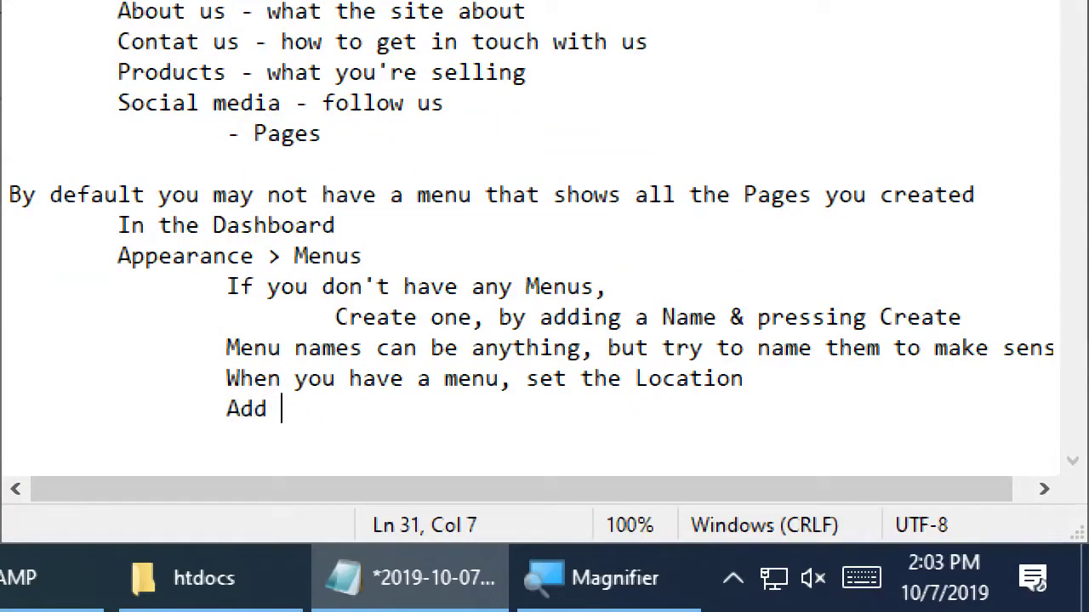
{"action": "type", "text": "Items to your menu"}
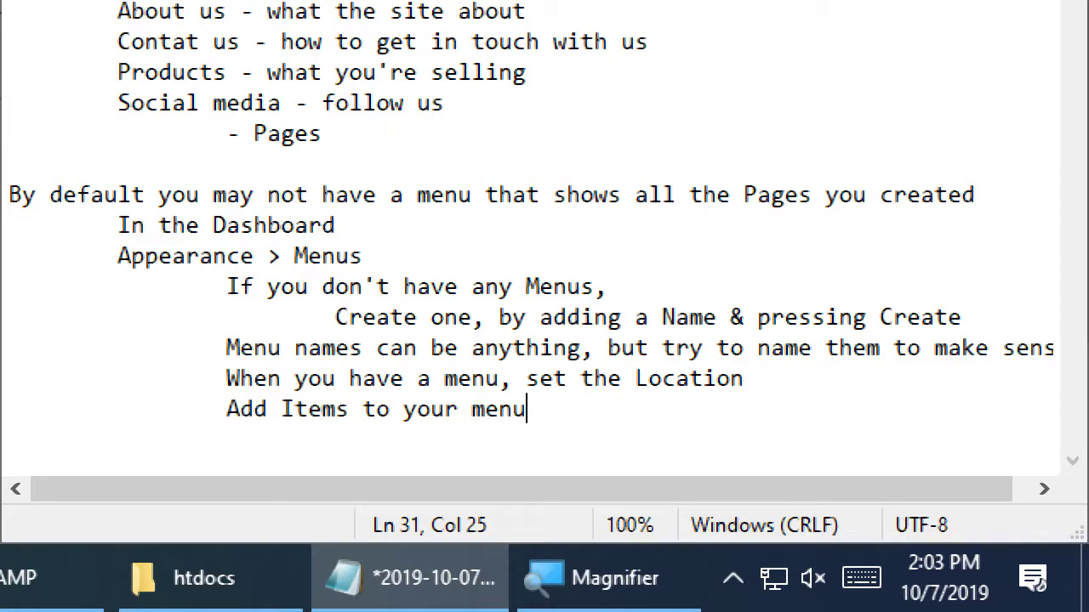
{"action": "key", "text": "ctrl+s"}
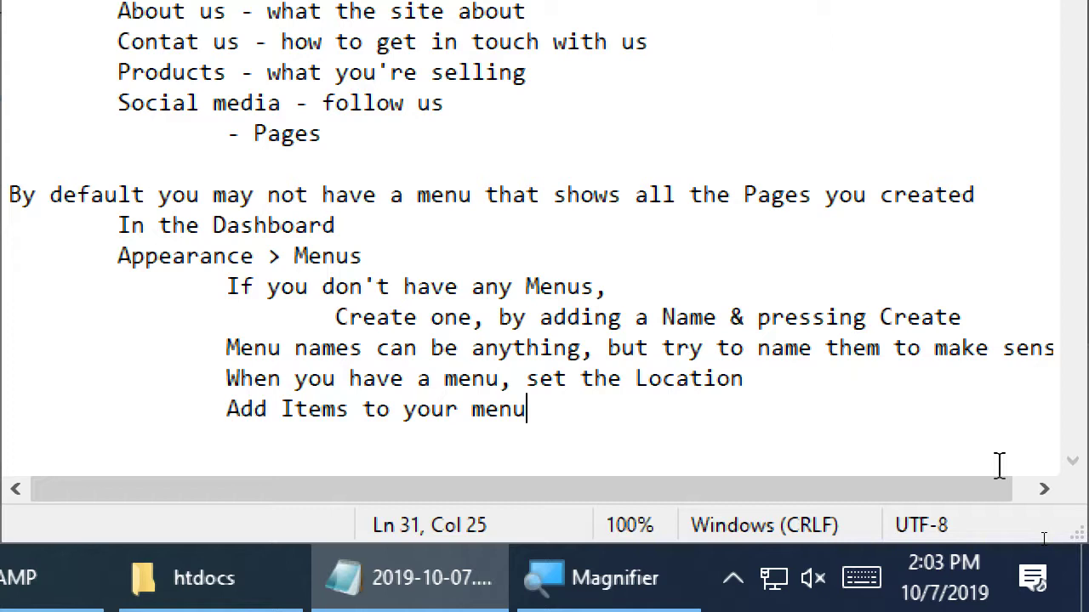
- Append '(in the Theme)' to the Location note and save
{"action": "key", "text": "Up"}
{"action": "key", "text": "End"}
{"action": "type", "text": "(in the"}
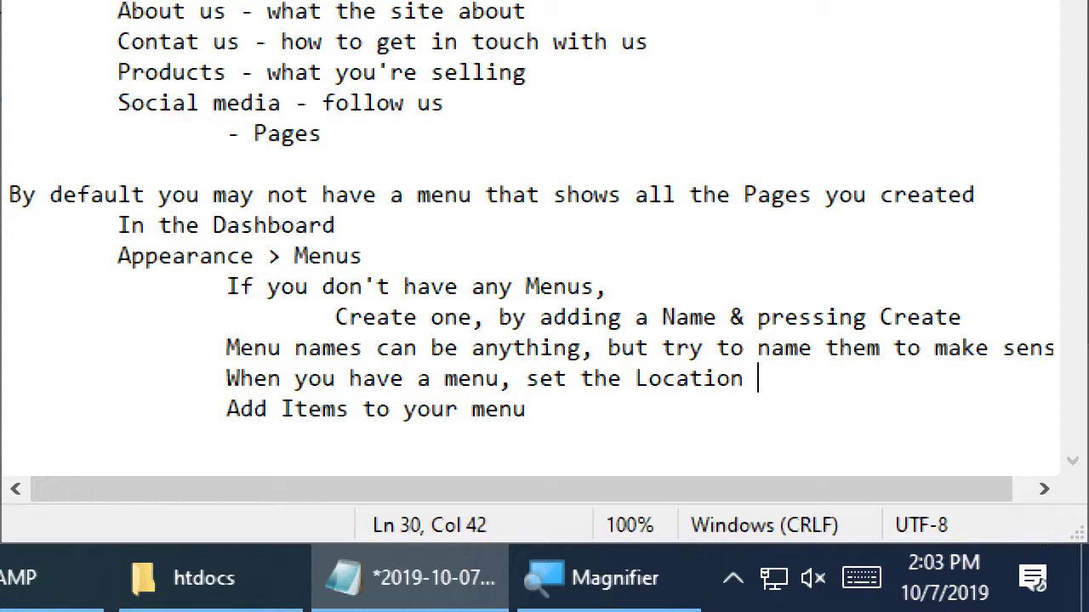
{"action": "type", "text": " Theme)"}
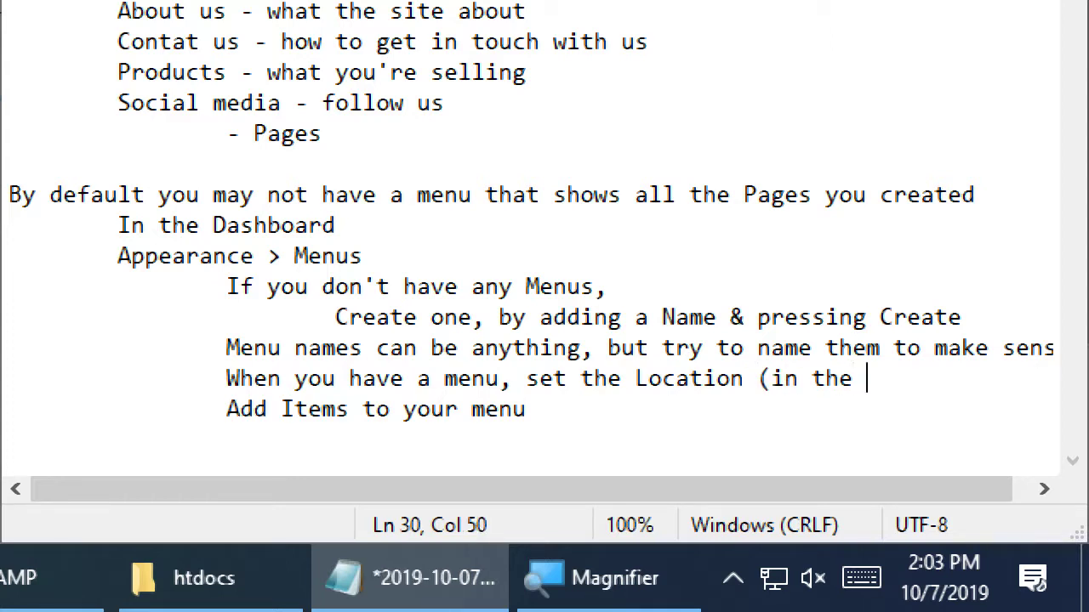
{"action": "key", "text": "ctrl+s"}
- Move the Location note above 'Add Items to your menu', delete the blank line, and save
{"action": "key", "text": "shift+Home"}
{"action": "key", "text": "ctrl+x"}
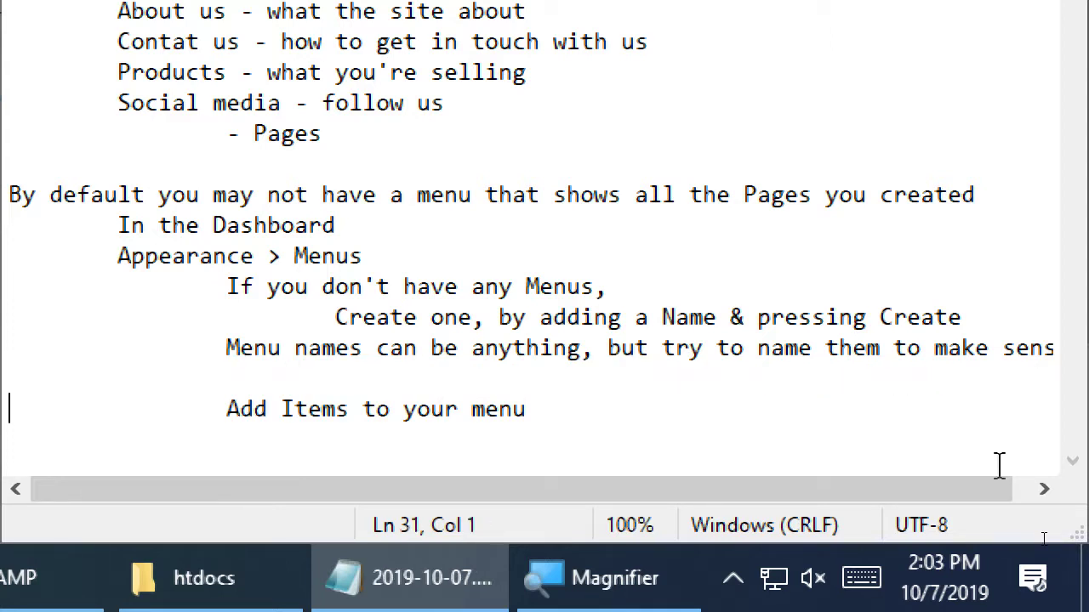
{"action": "key", "text": "Down"}
{"action": "key", "text": "End"}
{"action": "key", "text": "Return"}
{"action": "key", "text": "ctrl+v"}
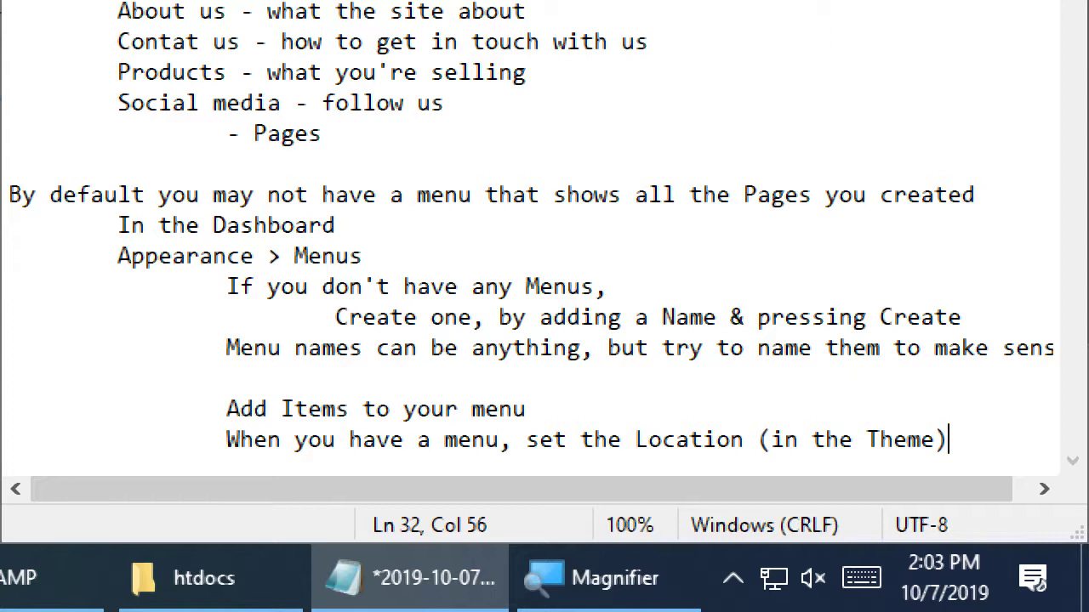
{"action": "key", "text": "ctrl+z"}
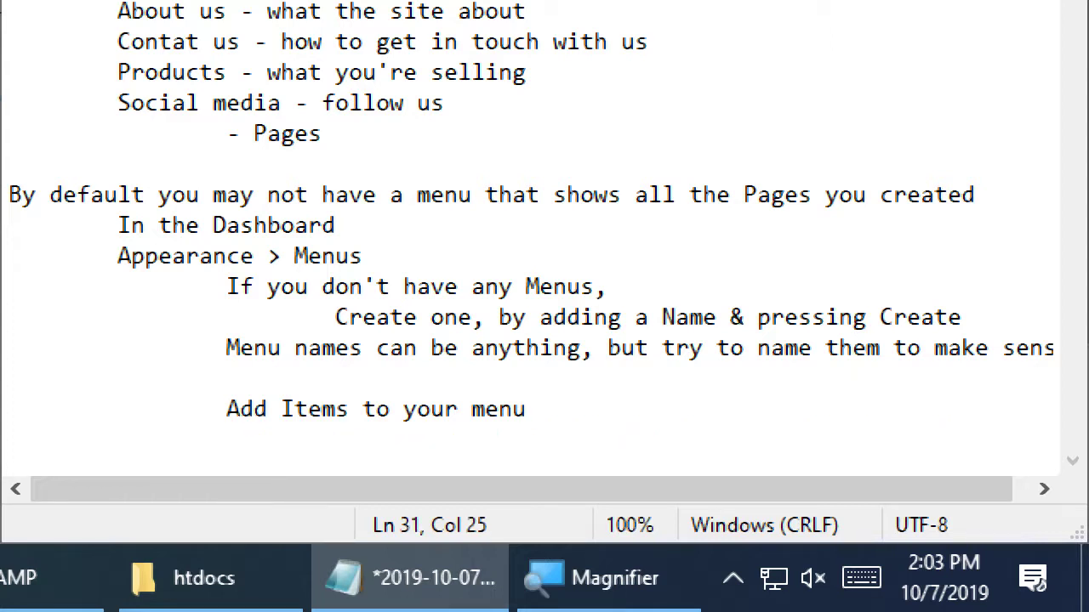
{"action": "key", "text": "ctrl+z"}
{"action": "key", "text": "ctrl+x"}
{"action": "key", "text": "Up"}
{"action": "key", "text": "Up"}
{"action": "key", "text": "Down"}
{"action": "key", "text": "ctrl+v"}
{"action": "key", "text": "BackSpace"}
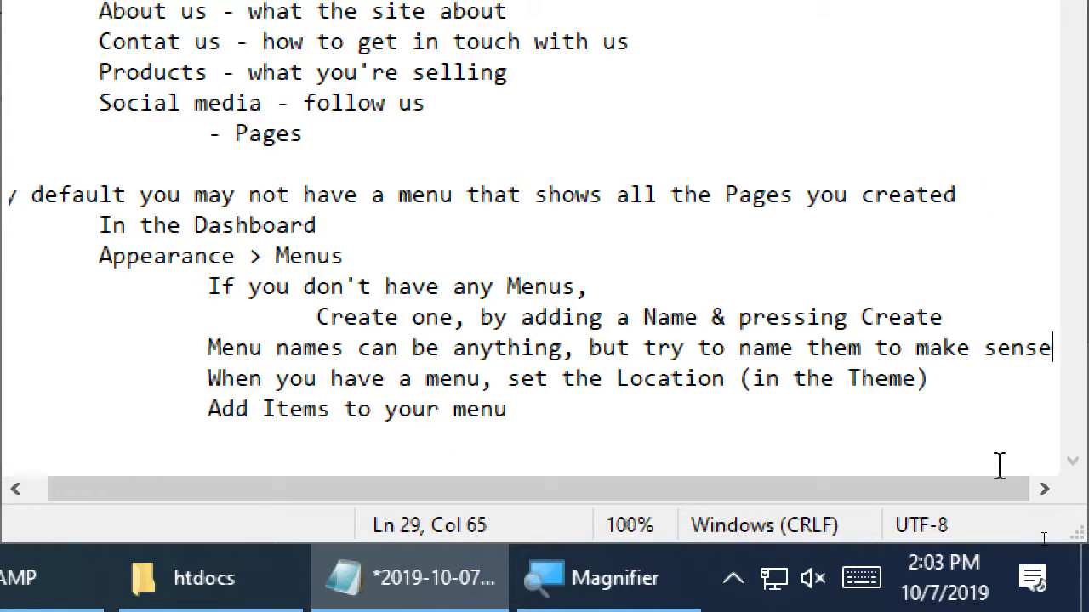
{"action": "key", "text": "ctrl+s"}
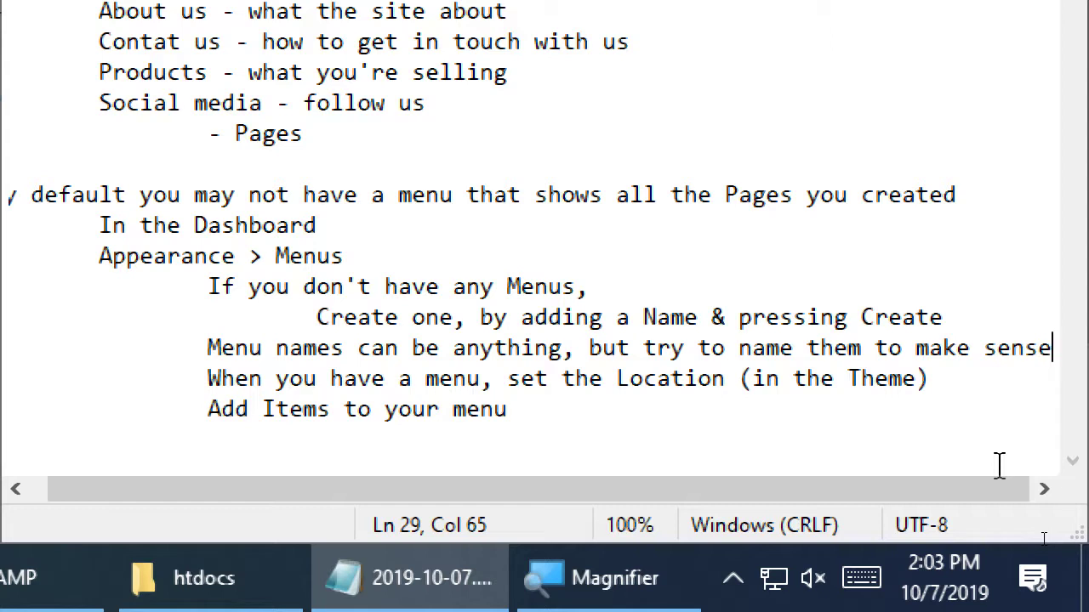
- Bring up the Main Menu editor and read the hints about adding menu items
{"action": "key", "text": "super+minus"}
{"action": "key", "text": "super+minus"}
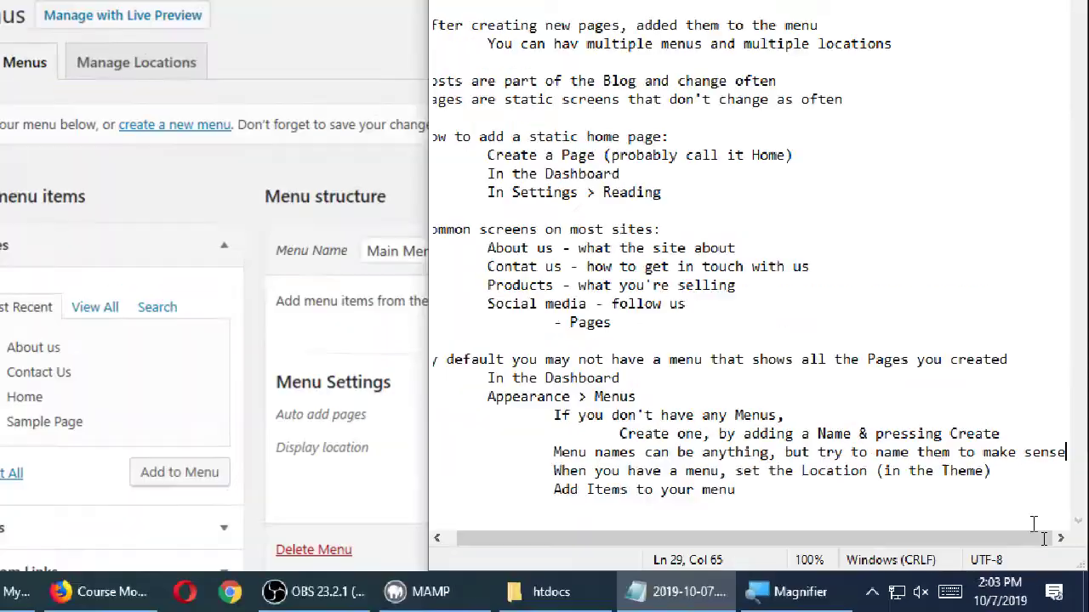
{"action": "left_click", "coordinate": [506, 170]}
{"action": "scroll", "coordinate": [620, 438], "scroll_direction": "down", "scroll_amount": 2}
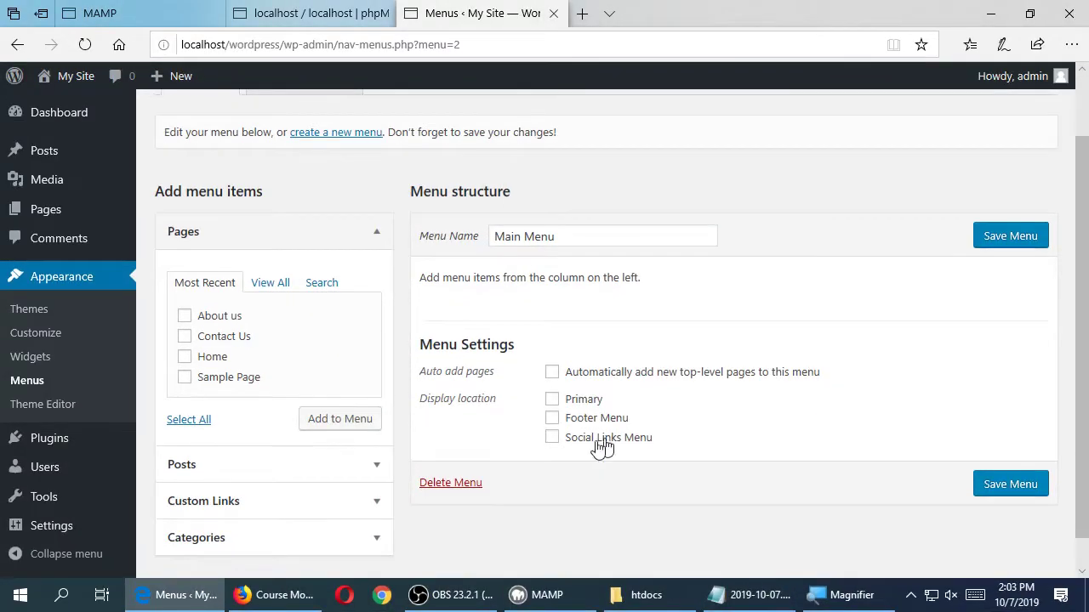
{"action": "key", "text": "super+plus"}
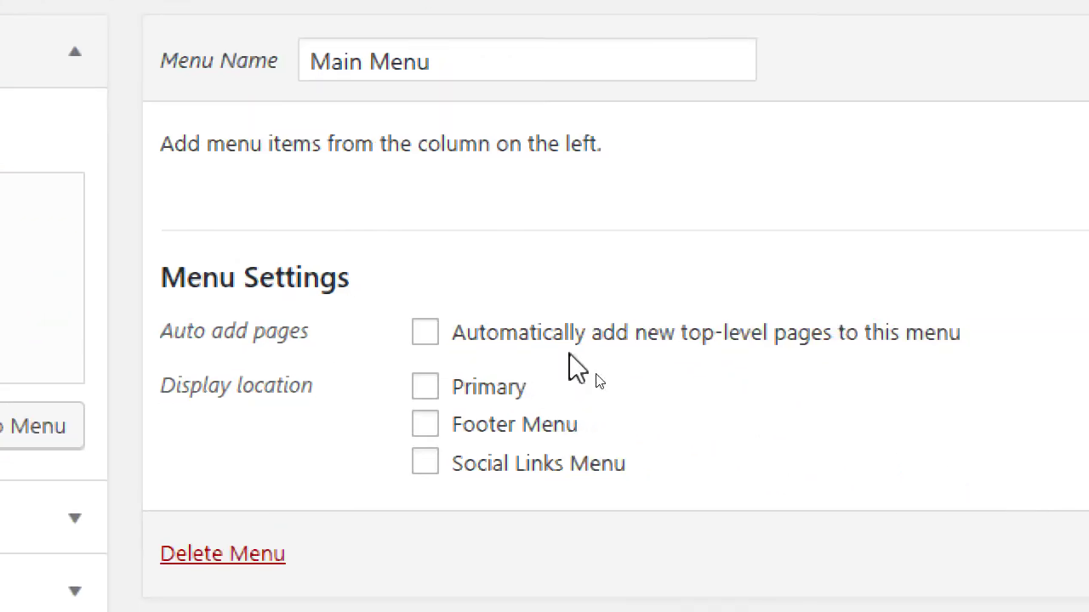
{"action": "left_click_drag", "start_coordinate": [459, 205], "coordinate": [721, 212]}
{"action": "left_click", "coordinate": [544, 141]}
{"action": "left_click_drag", "start_coordinate": [332, 61], "coordinate": [433, 65]}
{"action": "left_click_drag", "start_coordinate": [294, 144], "coordinate": [523, 151]}
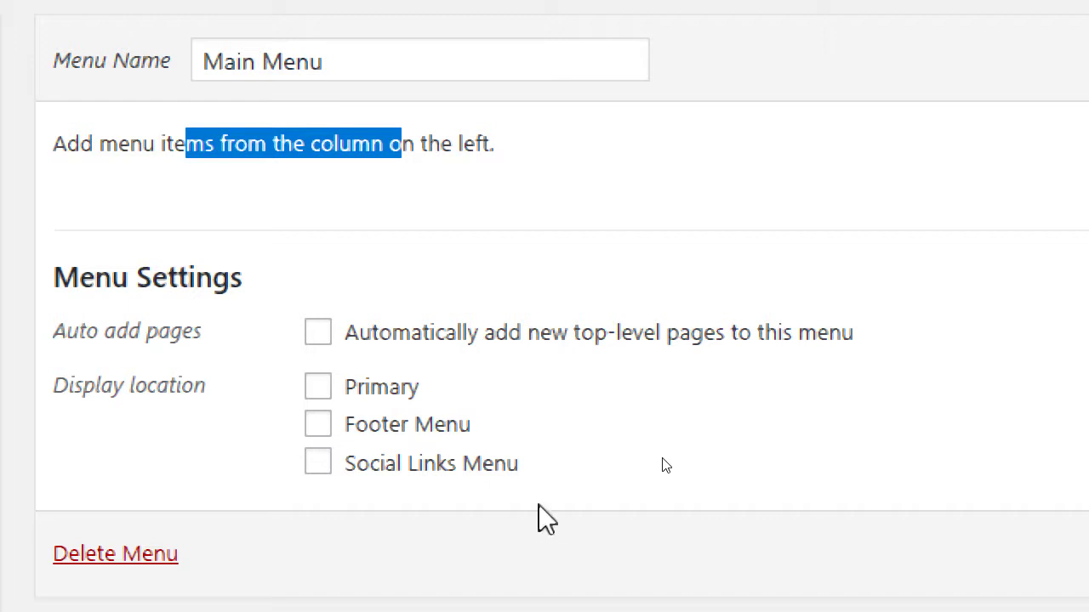
- Tick Primary as Main Menu's display location and save the menu
{"action": "left_click", "coordinate": [396, 400]}
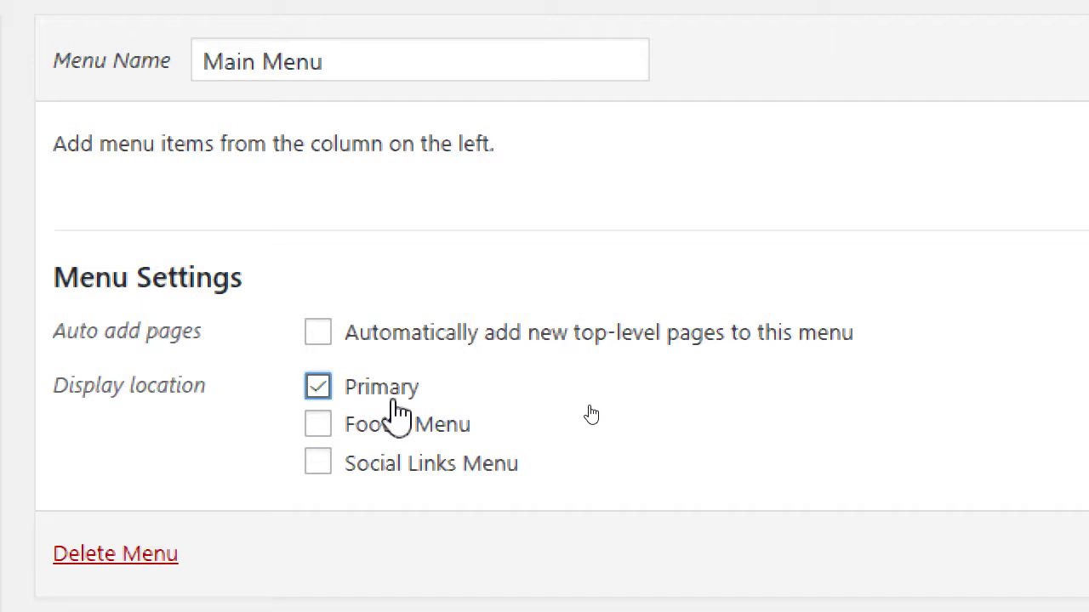
{"action": "key", "text": "super+minus"}
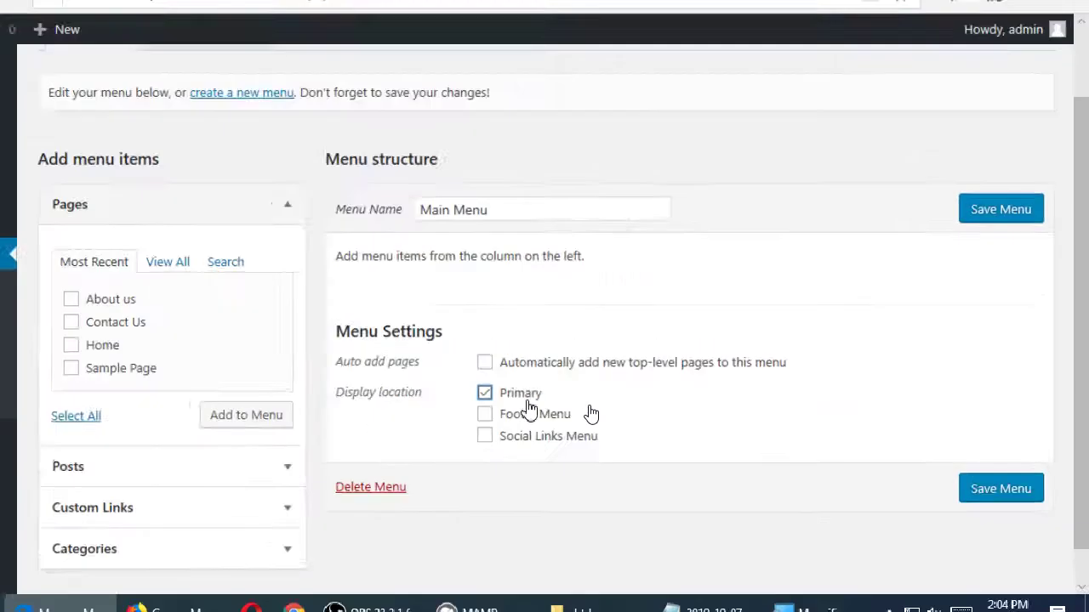
{"action": "left_click", "coordinate": [1006, 491]}
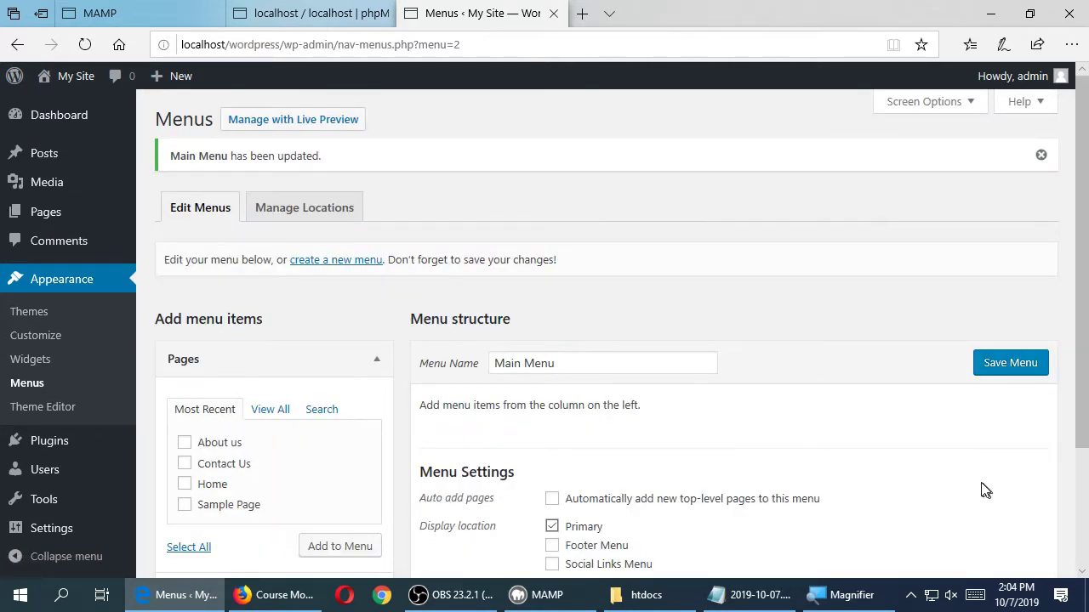
- Add the About us and Contact Us pages to Main Menu and save it
{"action": "scroll", "coordinate": [981, 490], "scroll_direction": "down", "scroll_amount": 3}
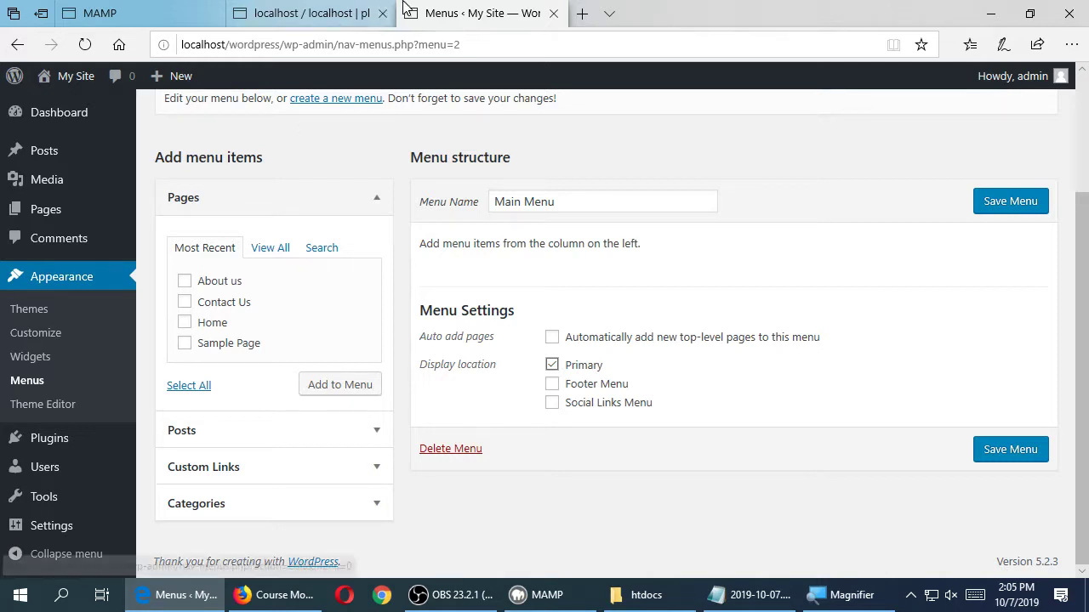
{"action": "left_click", "coordinate": [186, 281]}
{"action": "left_click", "coordinate": [185, 302]}
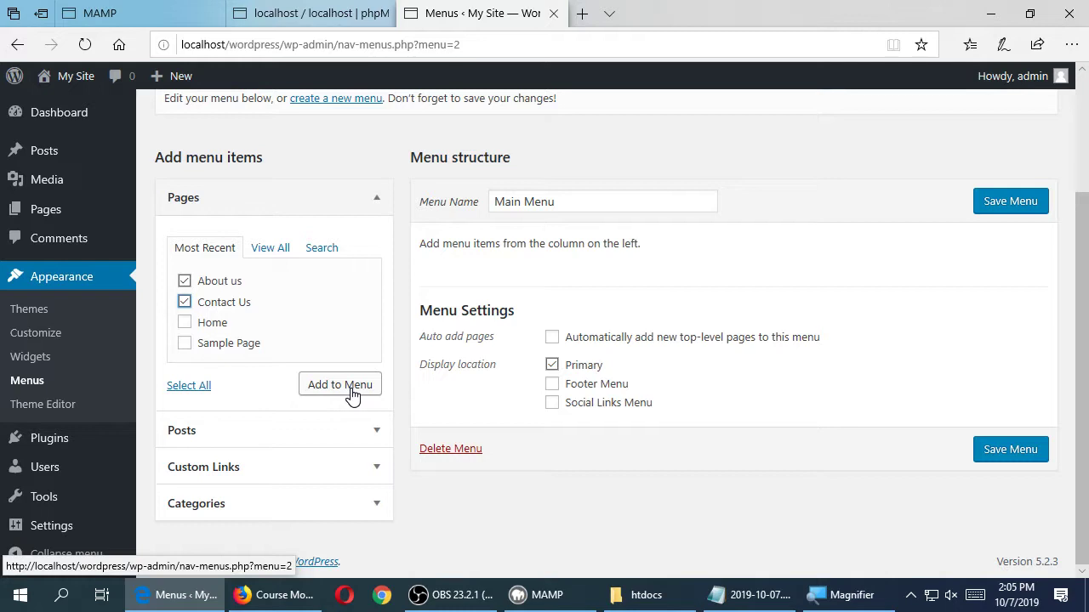
{"action": "left_click", "coordinate": [350, 391]}
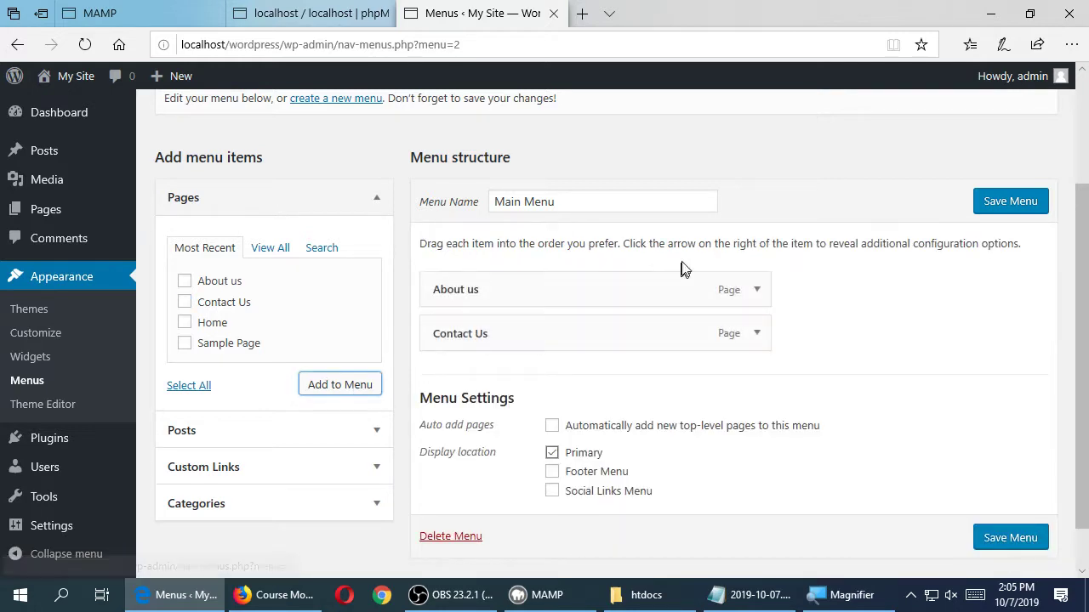
{"action": "left_click", "coordinate": [1018, 204]}
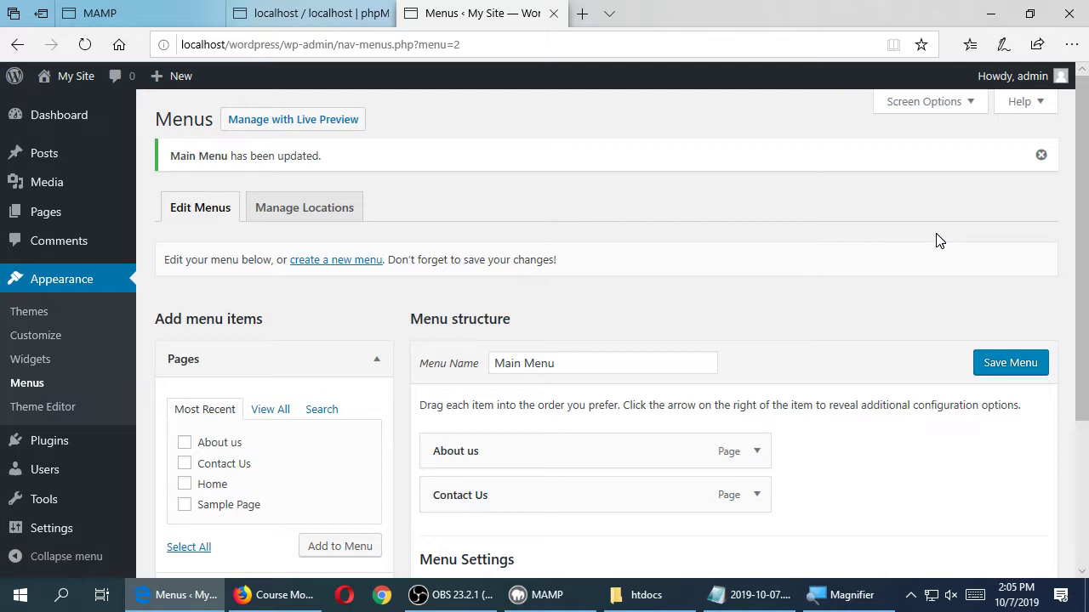
{"action": "scroll", "coordinate": [885, 329], "scroll_direction": "down", "scroll_amount": 3}
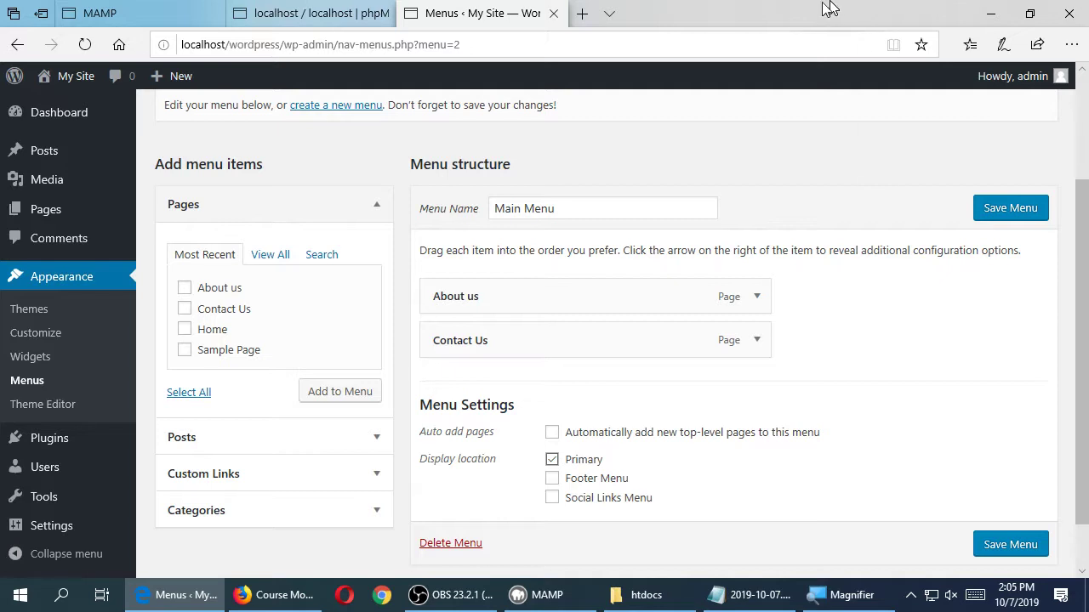
- Open the live site and view the About us page from the header navigation
{"action": "left_click", "coordinate": [66, 76]}
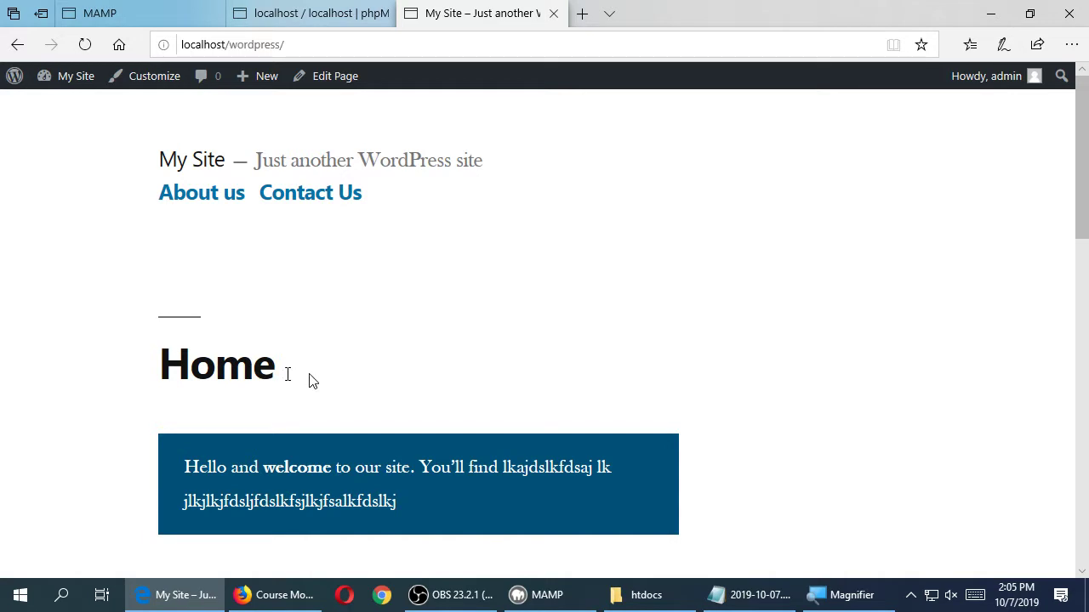
{"action": "scroll", "coordinate": [449, 302], "scroll_direction": "down", "scroll_amount": 2}
{"action": "scroll", "coordinate": [449, 304], "scroll_direction": "down", "scroll_amount": 8}
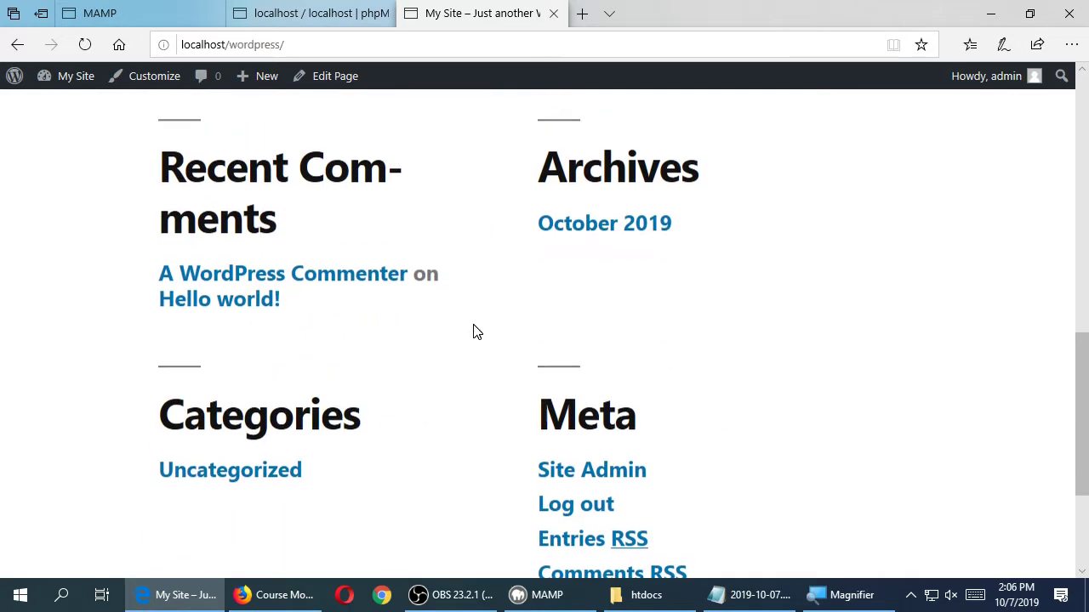
{"action": "scroll", "coordinate": [473, 329], "scroll_direction": "up", "scroll_amount": 10}
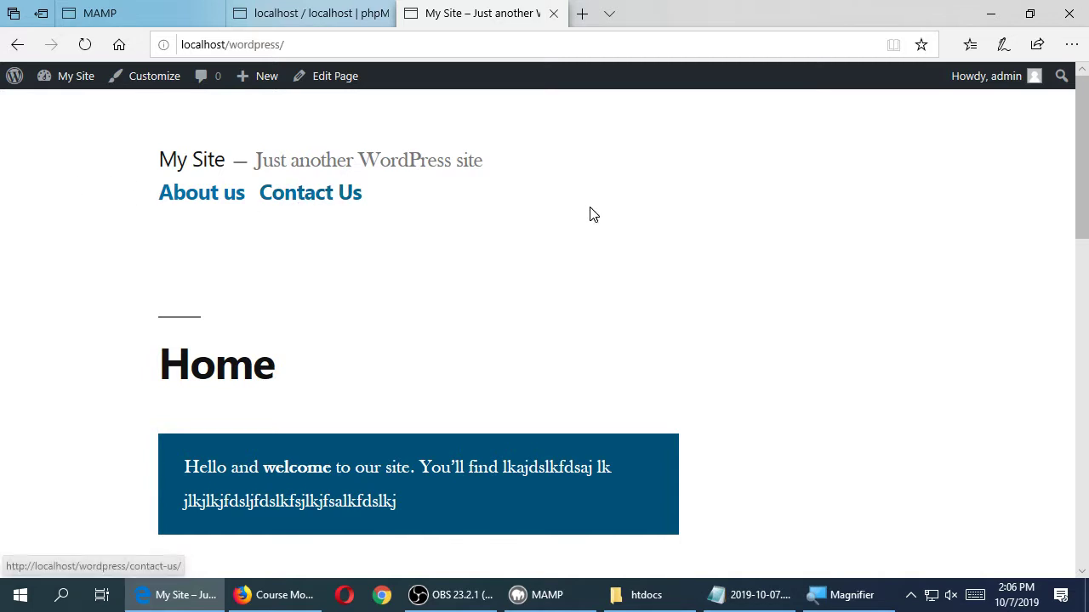
{"action": "left_click", "coordinate": [184, 200]}
{"action": "scroll", "coordinate": [604, 364], "scroll_direction": "down", "scroll_amount": 2}
{"action": "left_click_drag", "start_coordinate": [161, 298], "coordinate": [206, 298]}
{"action": "left_click", "coordinate": [395, 348]}
{"action": "scroll", "coordinate": [387, 384], "scroll_direction": "up", "scroll_amount": 2}
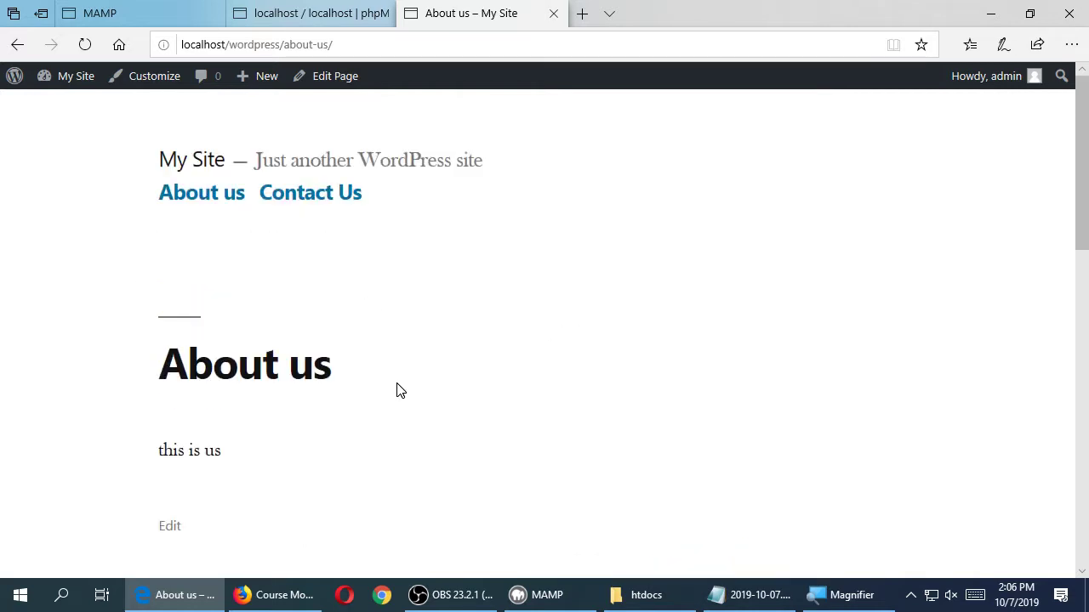
- View the Contact Us page, then return to the site's Home page
{"action": "left_click", "coordinate": [317, 199]}
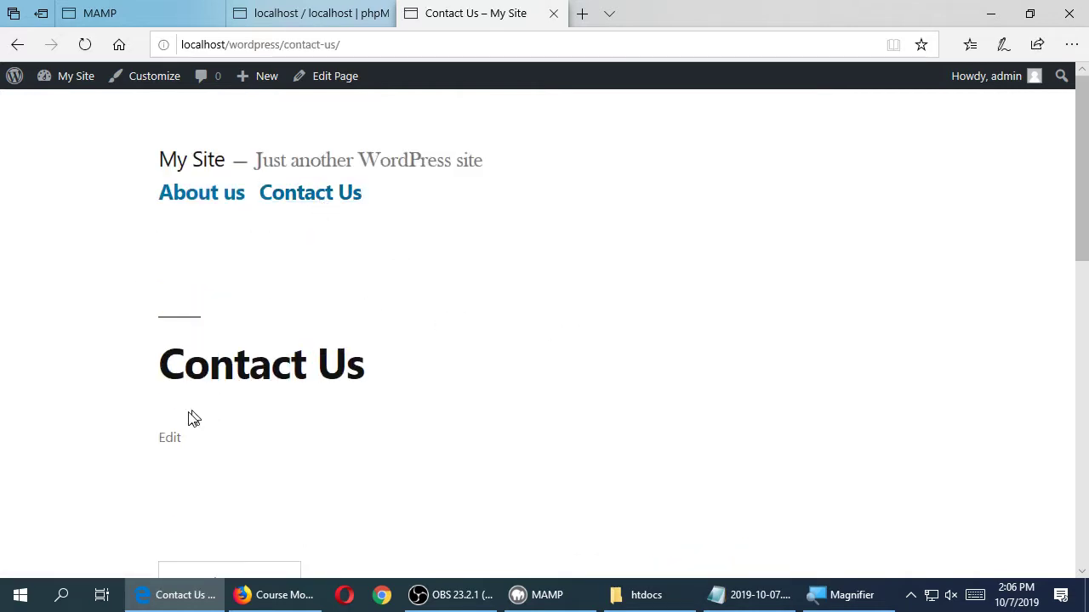
{"action": "scroll", "coordinate": [256, 425], "scroll_direction": "down", "scroll_amount": 3}
{"action": "scroll", "coordinate": [381, 432], "scroll_direction": "up", "scroll_amount": 3}
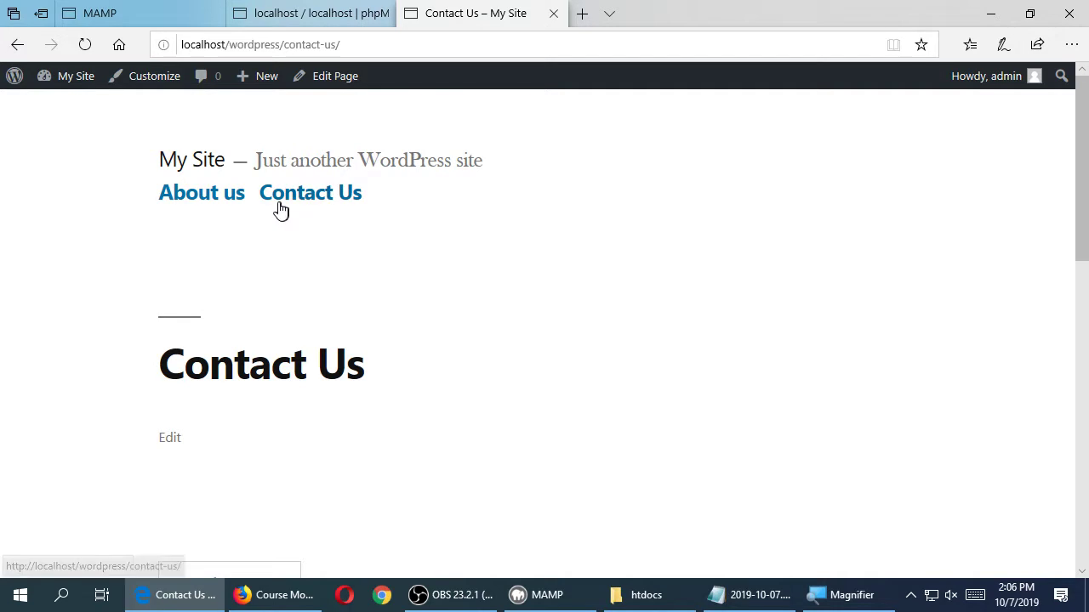
{"action": "left_click", "coordinate": [212, 166]}
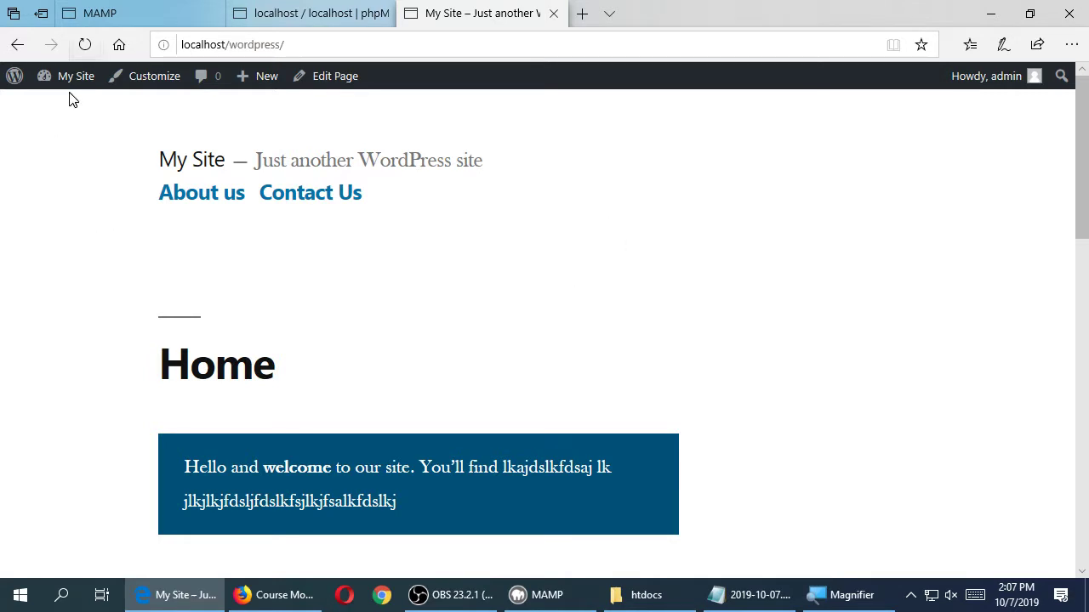
{"action": "mouse_move", "coordinate": [72, 85]}
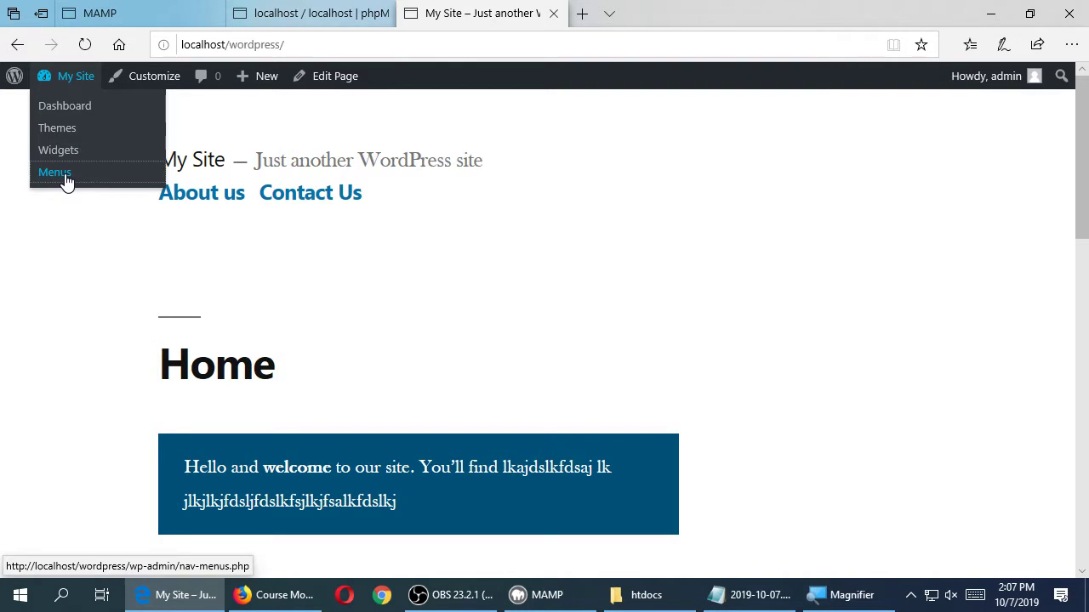
- In the Menus editor, add the Home page to Main Menu
{"action": "left_click", "coordinate": [65, 176]}
{"action": "scroll", "coordinate": [519, 244], "scroll_direction": "down", "scroll_amount": 1}
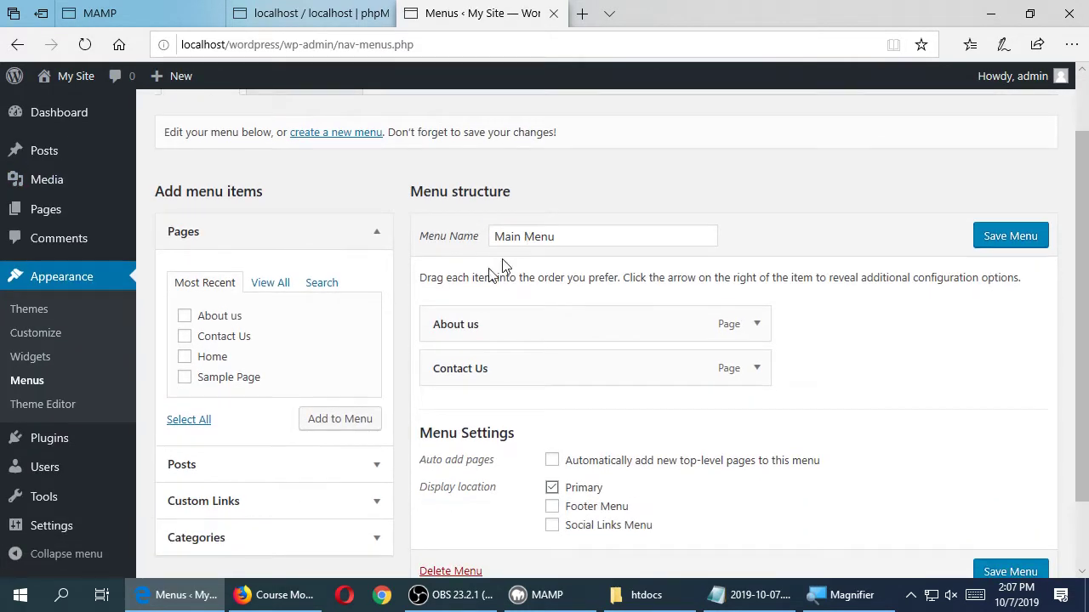
{"action": "left_click", "coordinate": [185, 358]}
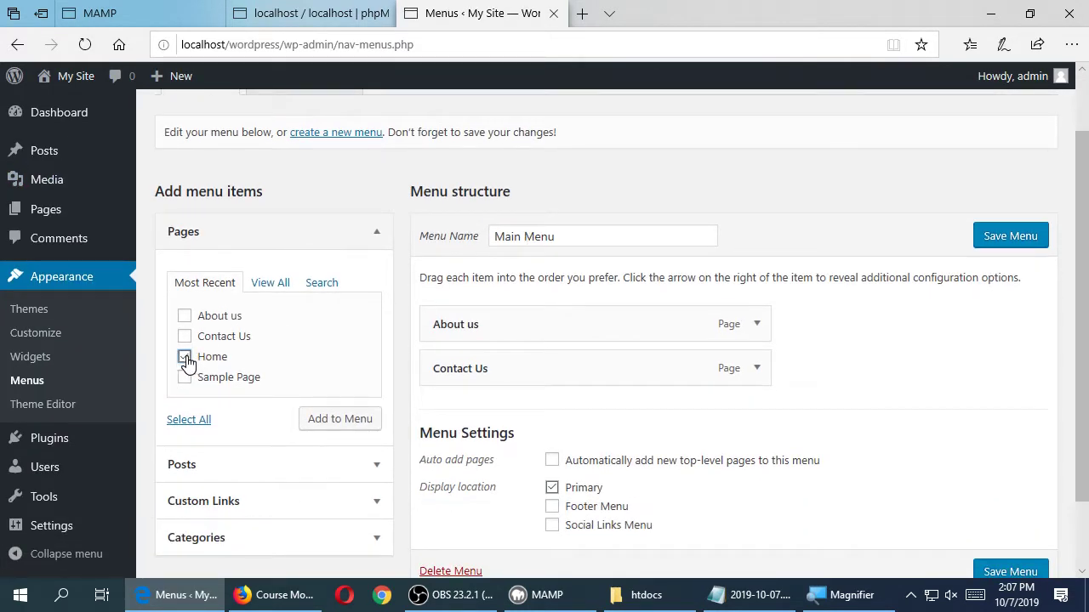
{"action": "left_click", "coordinate": [344, 425]}
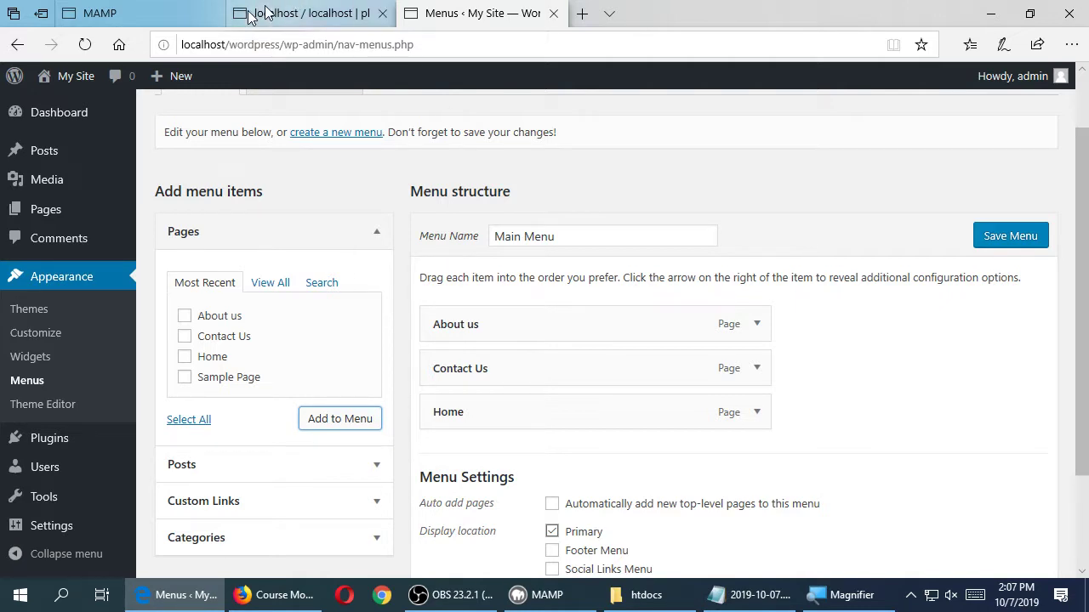
- Save Main Menu and reload the front page in a new tab to show Home
{"action": "middle_click", "coordinate": [81, 77]}
{"action": "left_click", "coordinate": [631, 8]}
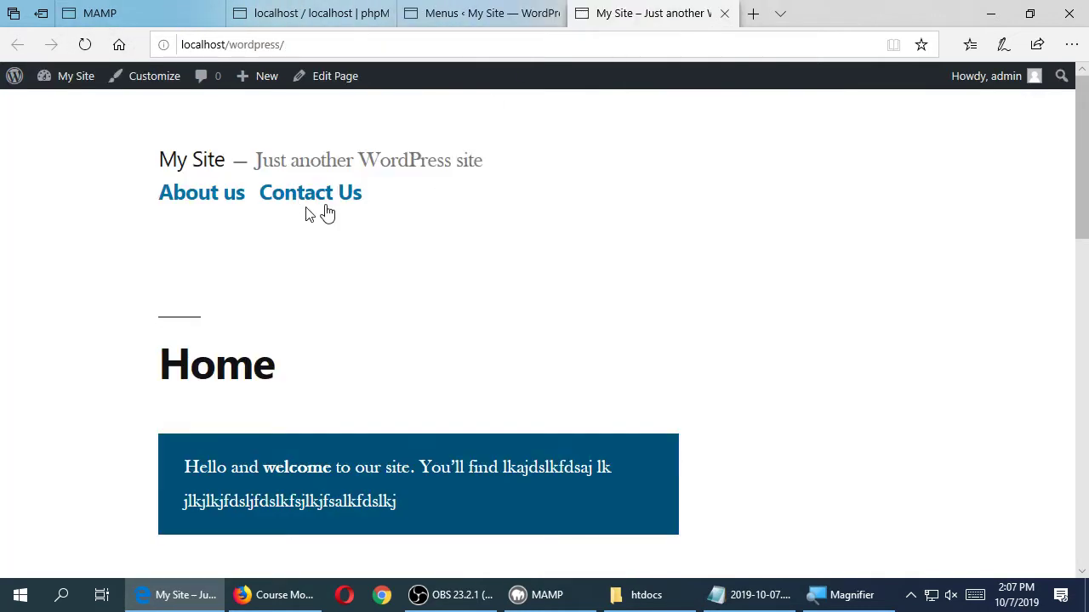
{"action": "left_click", "coordinate": [440, 12]}
{"action": "left_click", "coordinate": [1009, 236]}
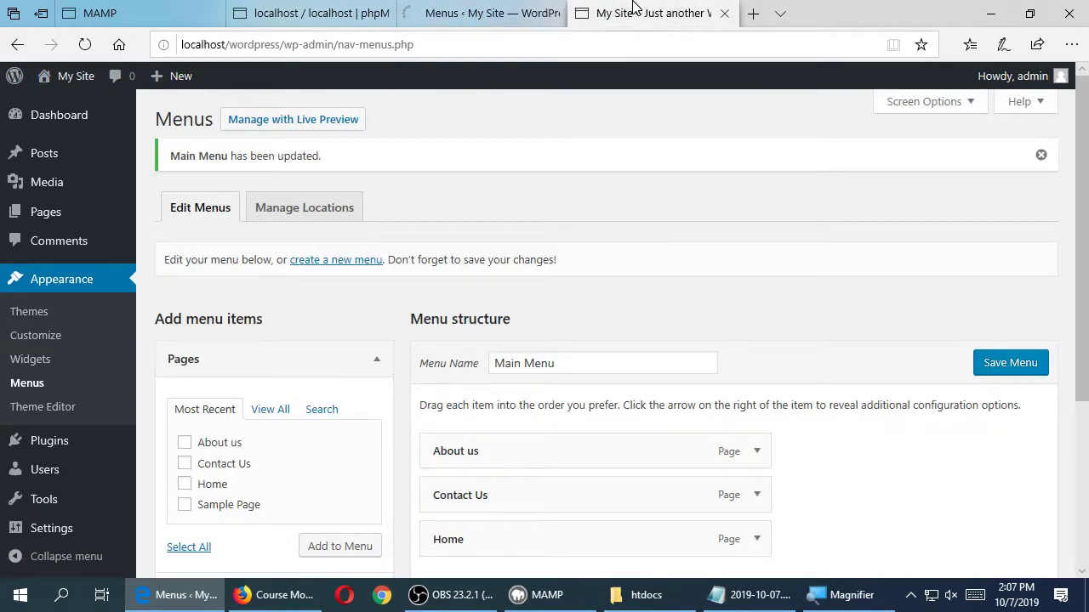
{"action": "left_click", "coordinate": [629, 11]}
{"action": "left_click", "coordinate": [85, 44]}
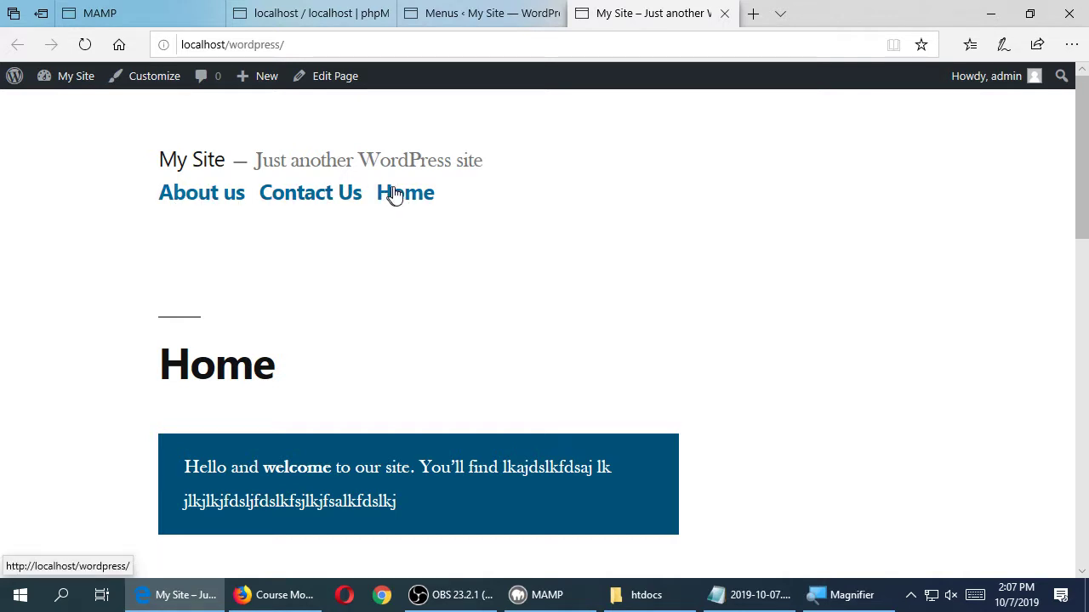
{"action": "left_click", "coordinate": [477, 13]}
- Move Home to the top, nest Contact Us under it, save, and check the reloaded site
{"action": "scroll", "coordinate": [676, 313], "scroll_direction": "down", "scroll_amount": 2}
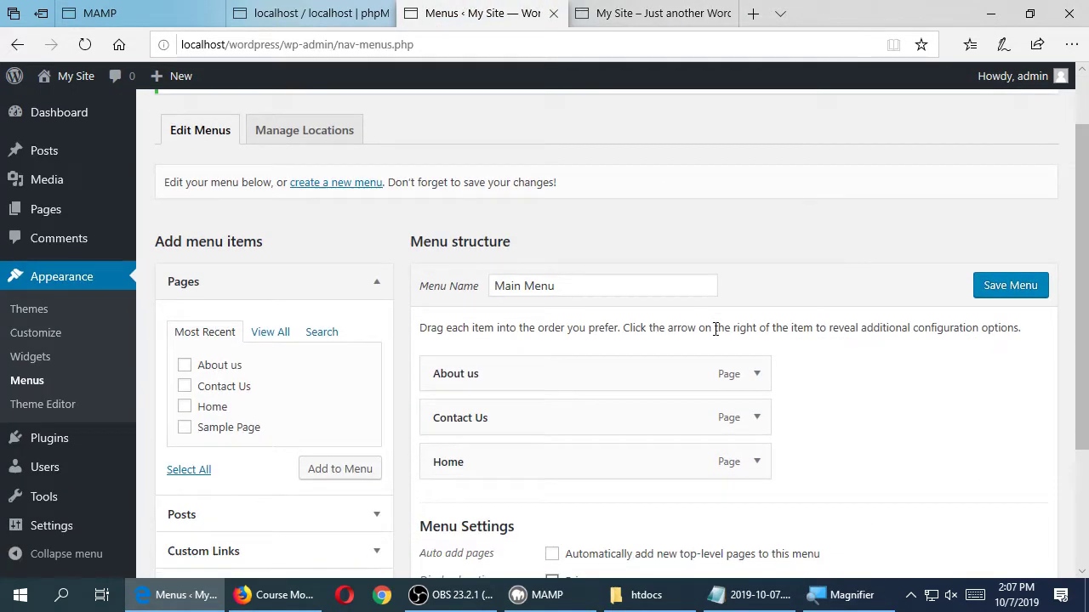
{"action": "left_click_drag", "start_coordinate": [443, 385], "coordinate": [443, 285]}
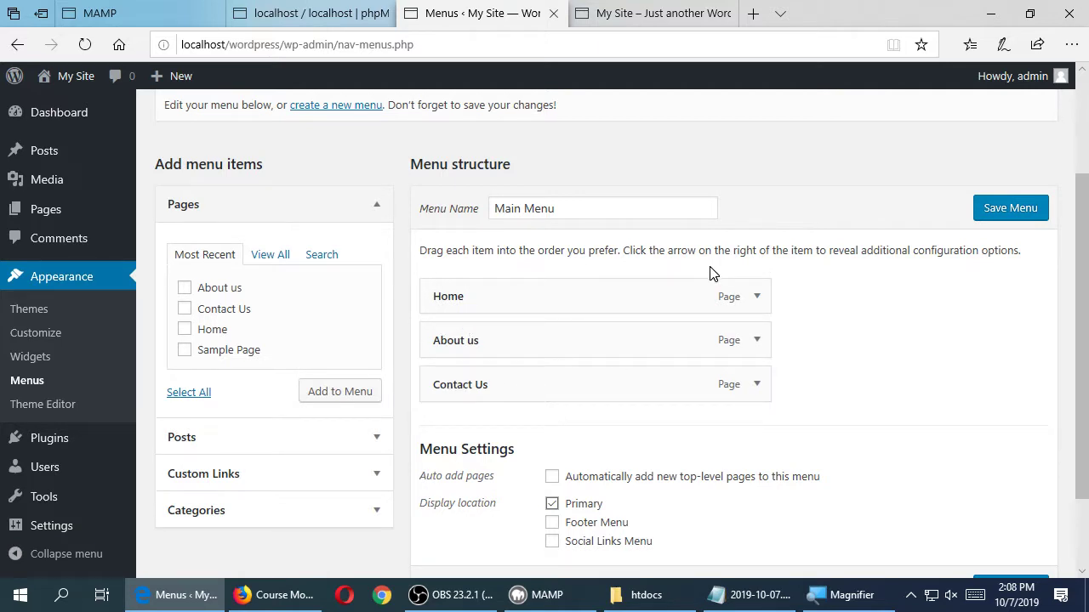
{"action": "mouse_move", "coordinate": [507, 298]}
{"action": "left_mouse_down"}
{"action": "mouse_move", "coordinate": [509, 332]}
{"action": "mouse_move", "coordinate": [515, 285]}
{"action": "left_mouse_up"}
{"action": "left_click_drag", "start_coordinate": [476, 382], "coordinate": [497, 328]}
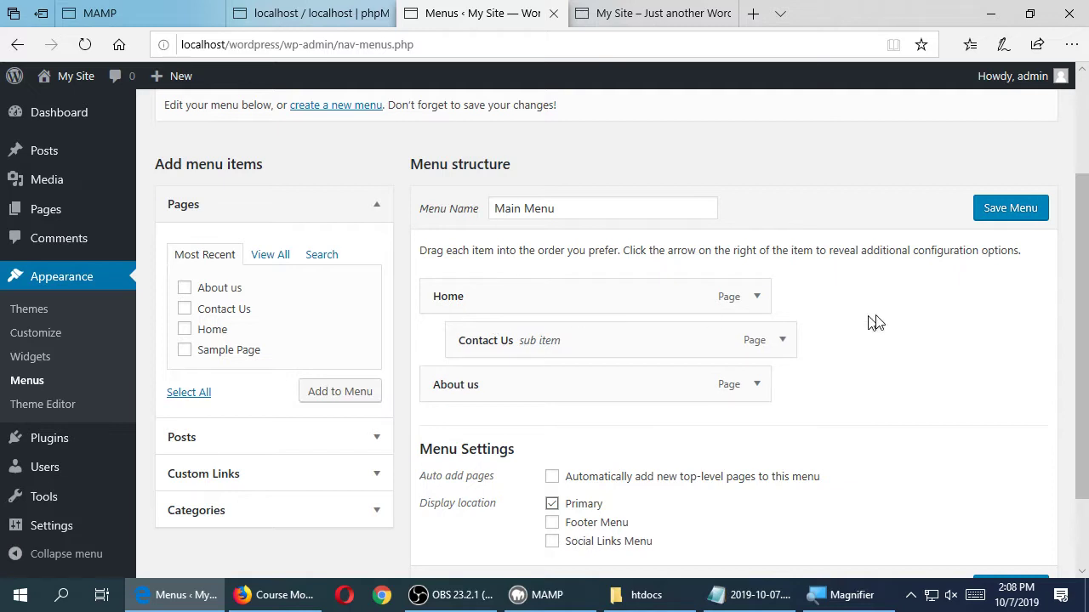
{"action": "left_click", "coordinate": [1007, 213]}
{"action": "scroll", "coordinate": [890, 367], "scroll_direction": "down", "scroll_amount": 2}
{"action": "left_click", "coordinate": [608, 14]}
{"action": "left_click", "coordinate": [86, 44]}
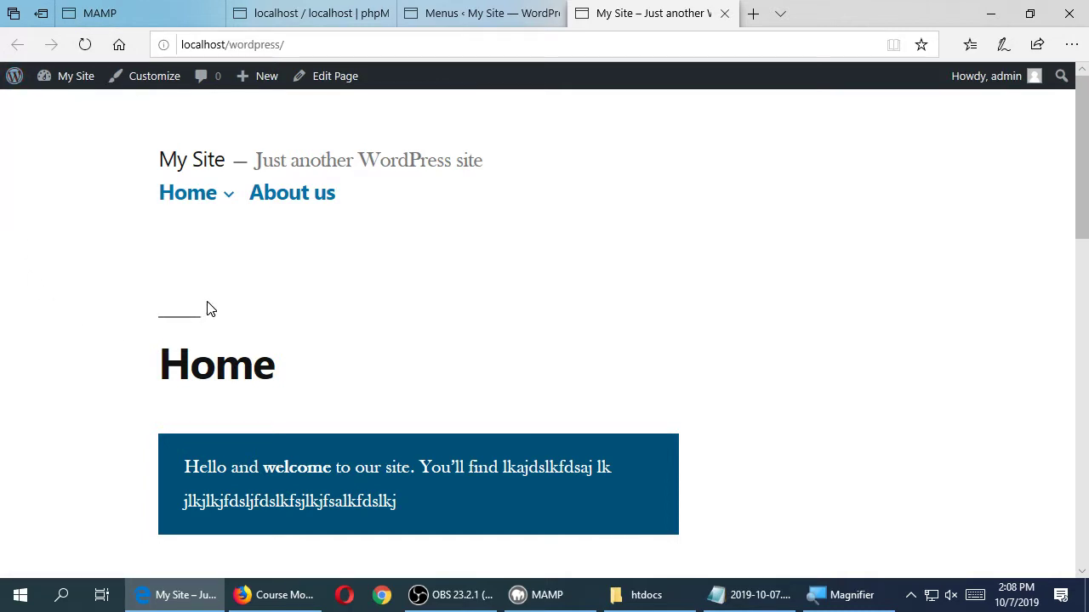
{"action": "mouse_move", "coordinate": [206, 204]}
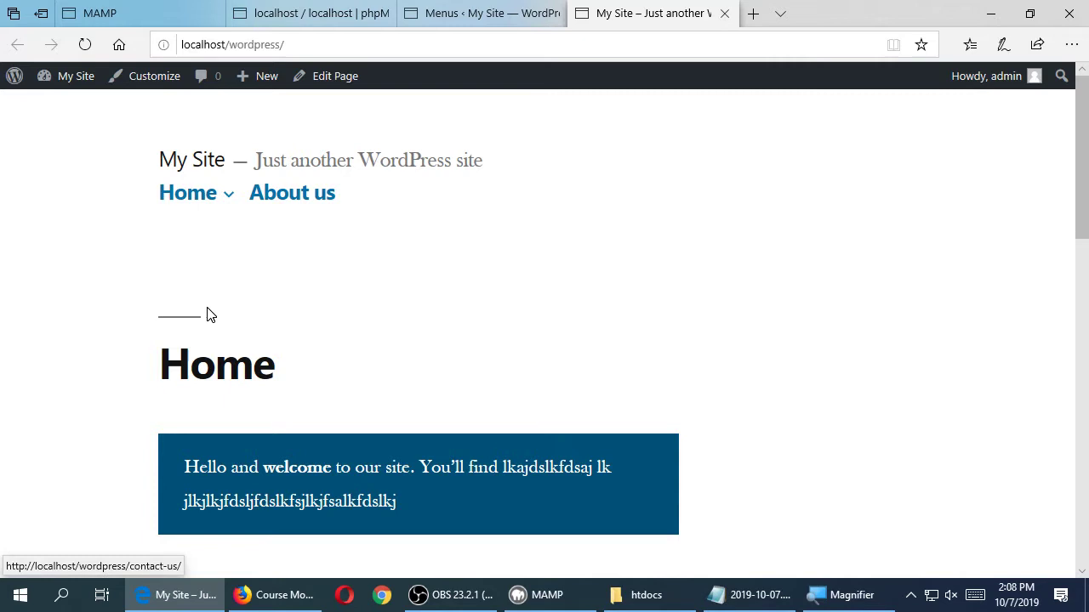
{"action": "left_click", "coordinate": [510, 10]}
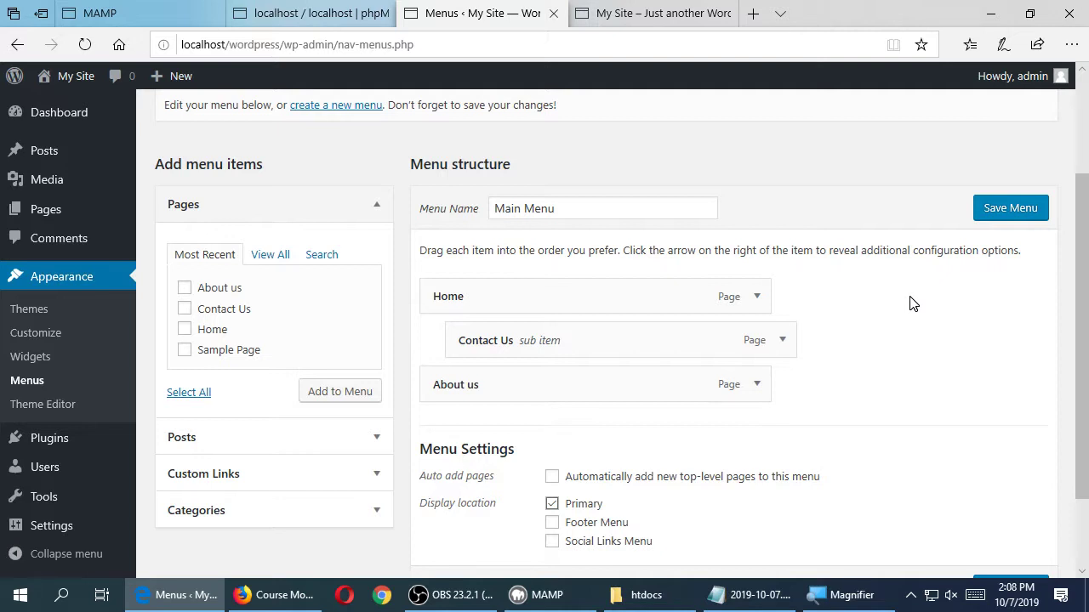
- Put Contact Us back at top level between Home and About us, save, and reload the site
{"action": "left_click_drag", "start_coordinate": [516, 346], "coordinate": [539, 397]}
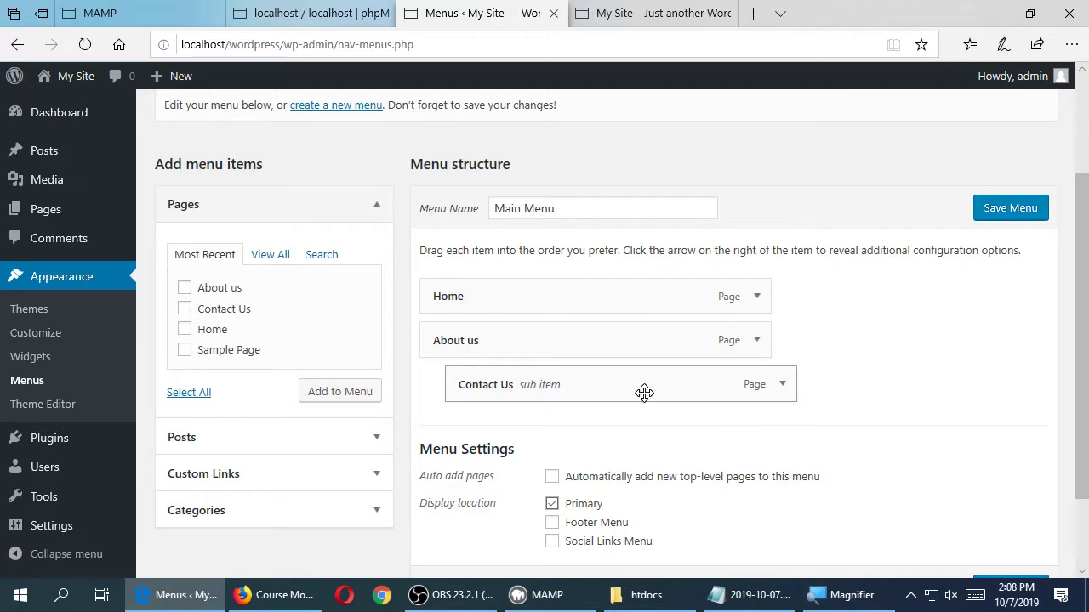
{"action": "left_click_drag", "start_coordinate": [622, 389], "coordinate": [620, 340]}
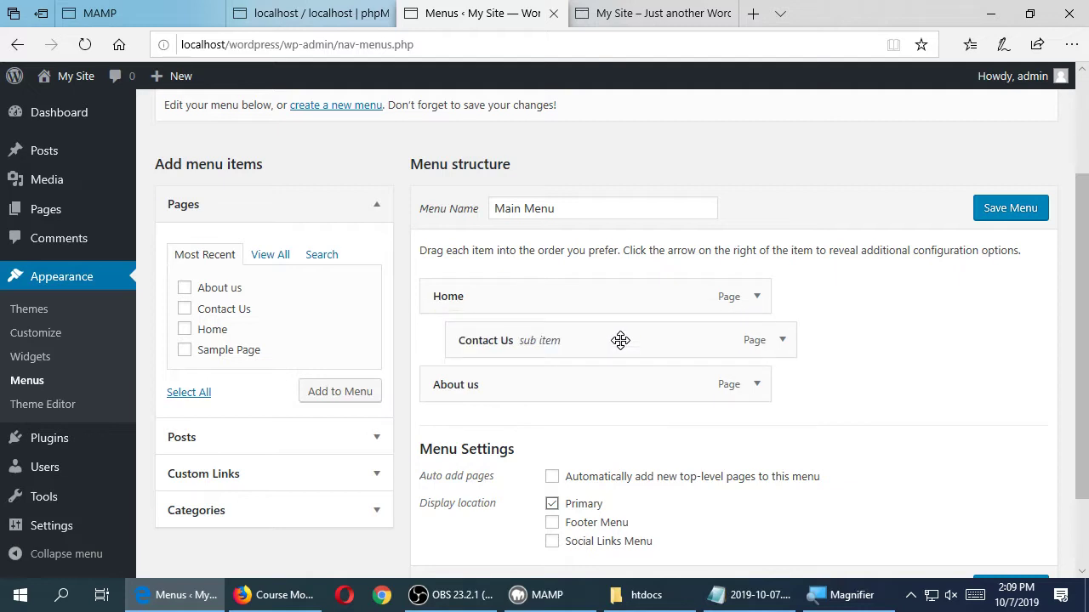
{"action": "left_click_drag", "start_coordinate": [620, 340], "coordinate": [598, 341]}
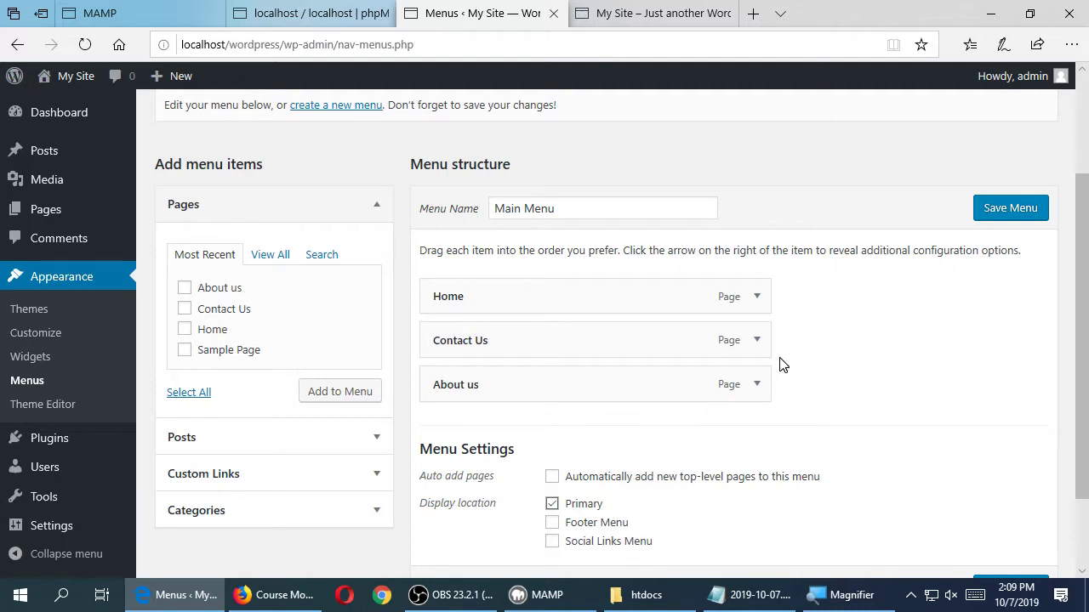
{"action": "left_click", "coordinate": [1027, 211]}
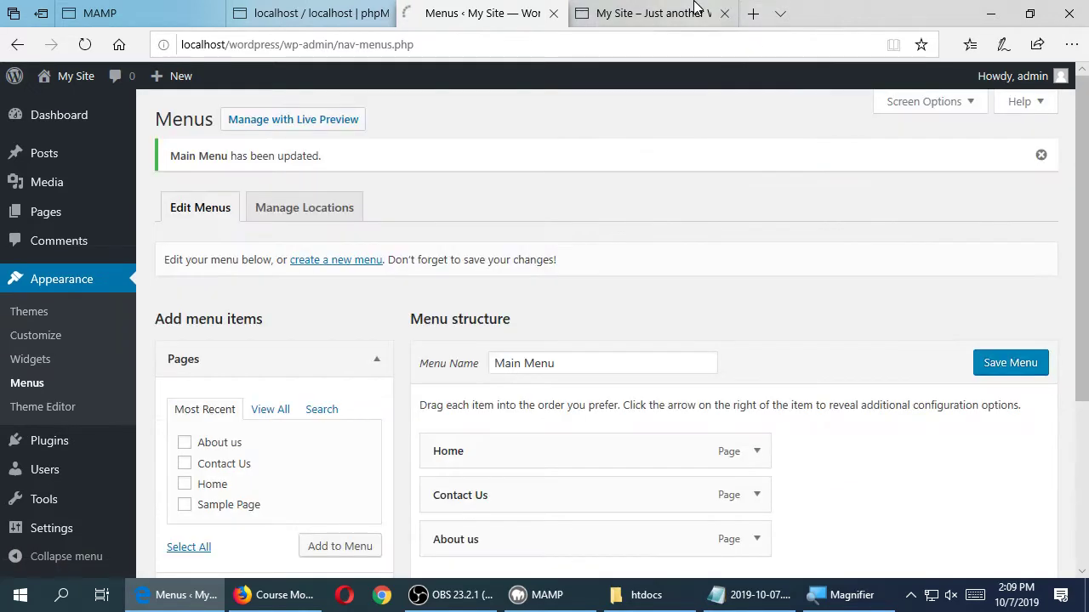
{"action": "left_click", "coordinate": [693, 7]}
{"action": "left_click", "coordinate": [87, 43]}
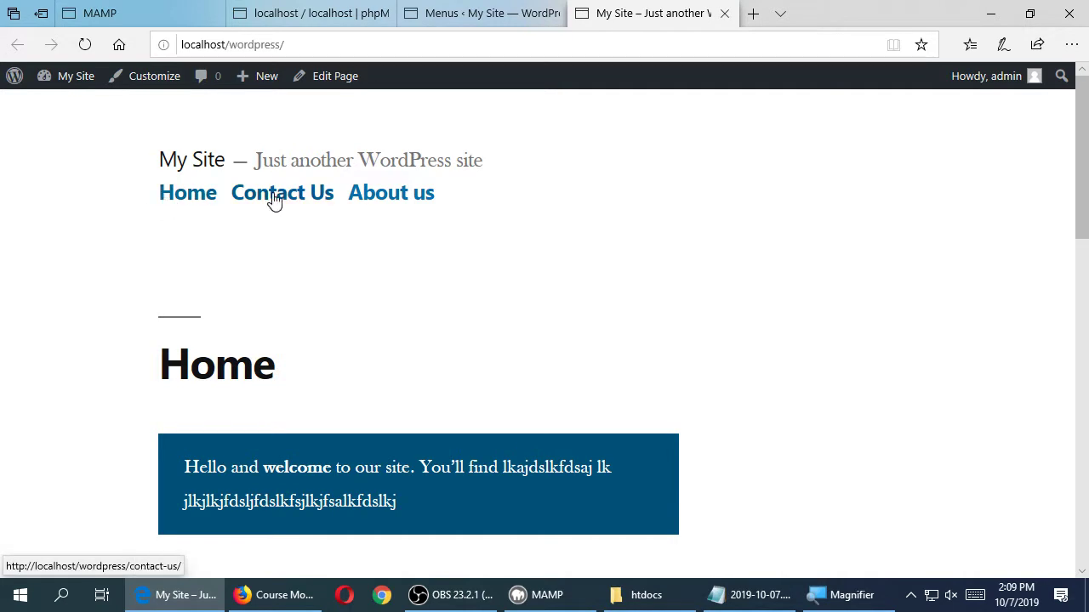
- Nest Contact Us and About us under Home in Main Menu and save the menu
{"action": "left_click", "coordinate": [528, 12]}
{"action": "scroll", "coordinate": [519, 455], "scroll_direction": "down", "scroll_amount": 1}
{"action": "left_click_drag", "start_coordinate": [464, 421], "coordinate": [481, 414]}
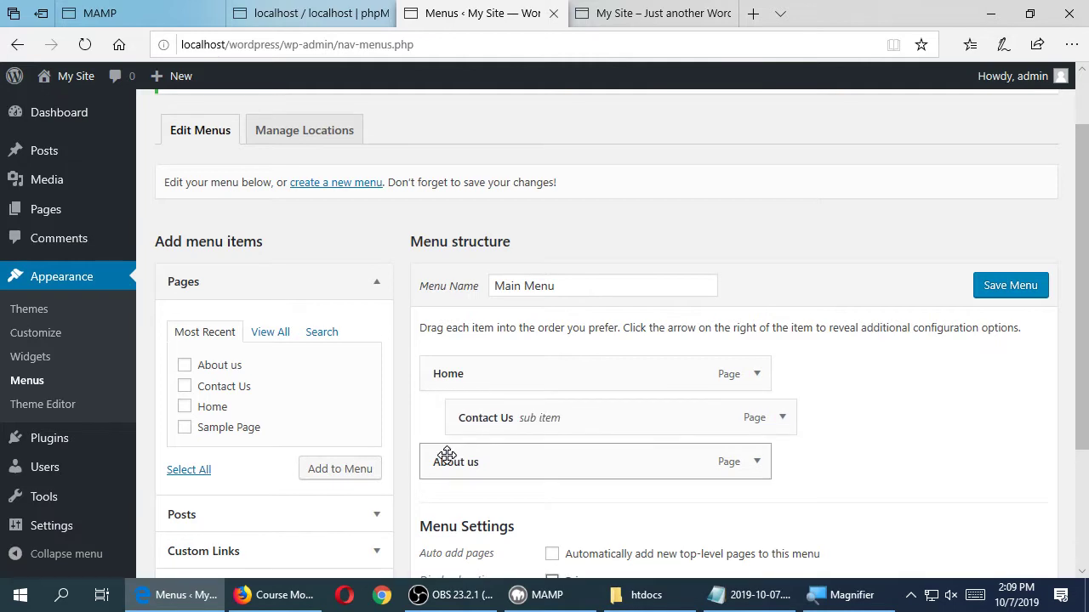
{"action": "left_click_drag", "start_coordinate": [446, 456], "coordinate": [514, 457]}
{"action": "scroll", "coordinate": [936, 272], "scroll_direction": "down", "scroll_amount": 2}
{"action": "left_click", "coordinate": [987, 132]}
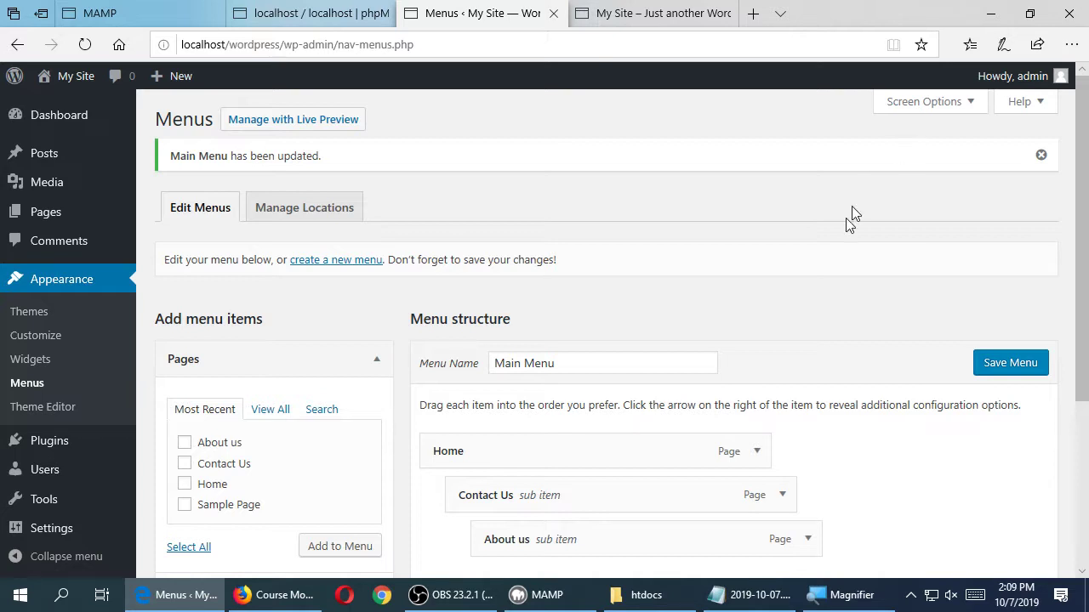
- Reload the site's front page to view the new dropdown under Home
{"action": "scroll", "coordinate": [870, 182], "scroll_direction": "down", "scroll_amount": 1}
{"action": "left_click", "coordinate": [672, 14]}
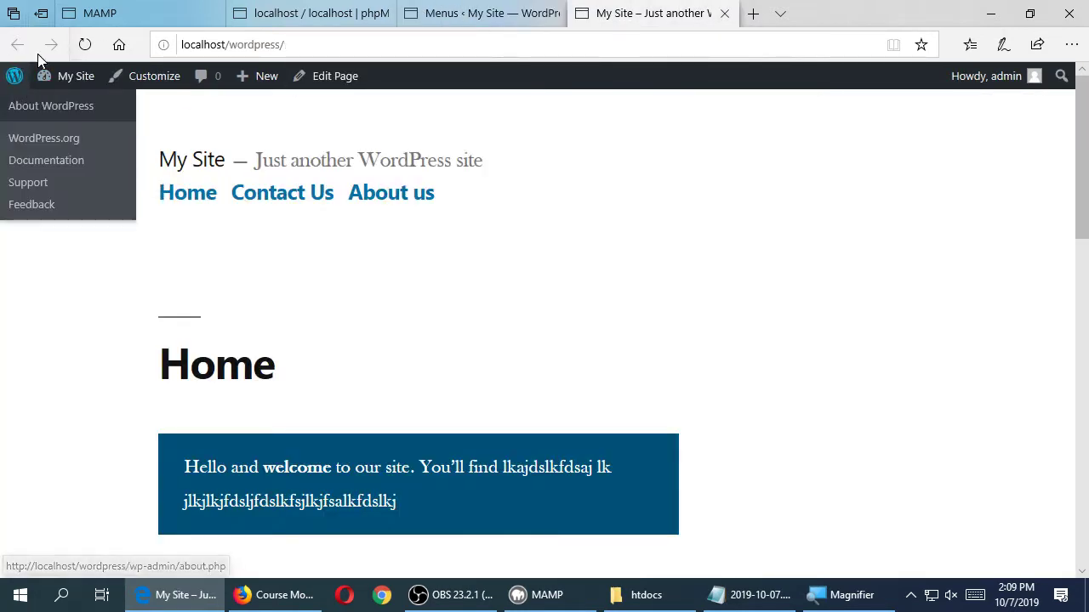
{"action": "left_click", "coordinate": [85, 44]}
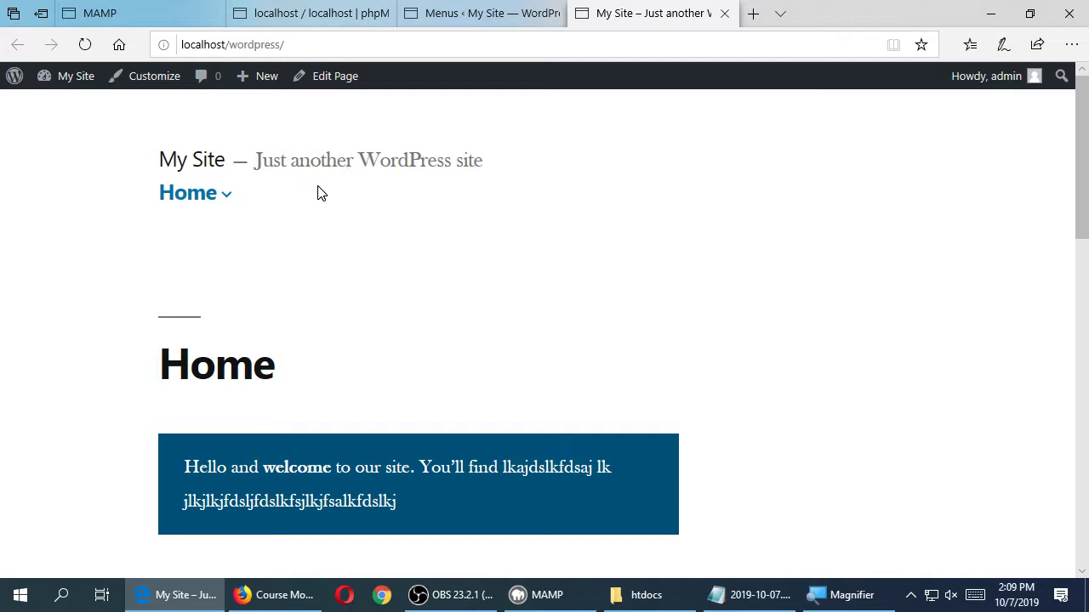
{"action": "mouse_move", "coordinate": [219, 195]}
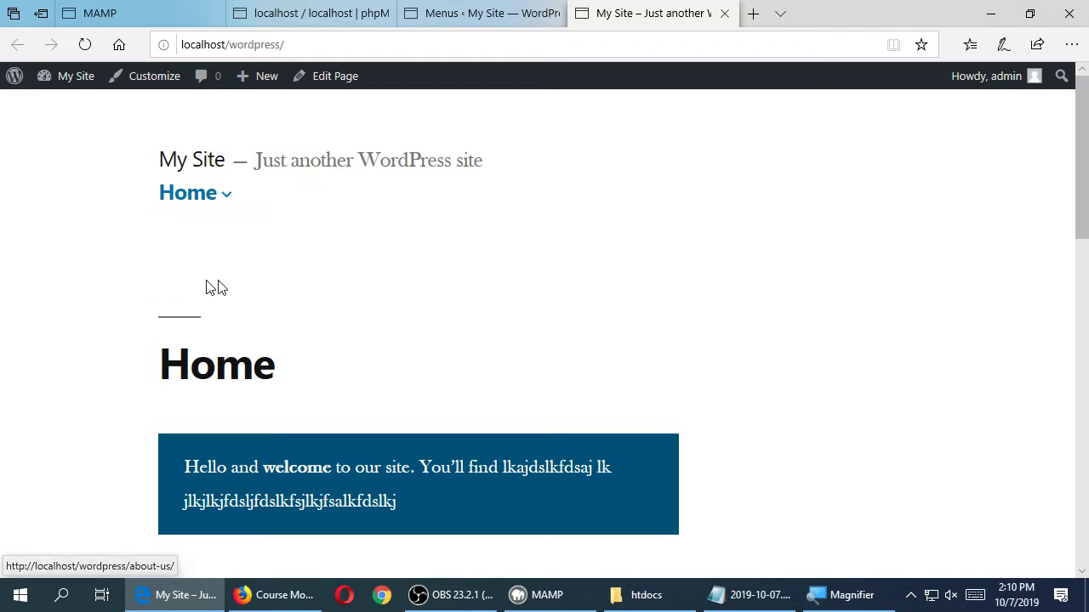
- Move Contact Us and About us back to top level and save the flat menu
{"action": "left_click", "coordinate": [474, 12]}
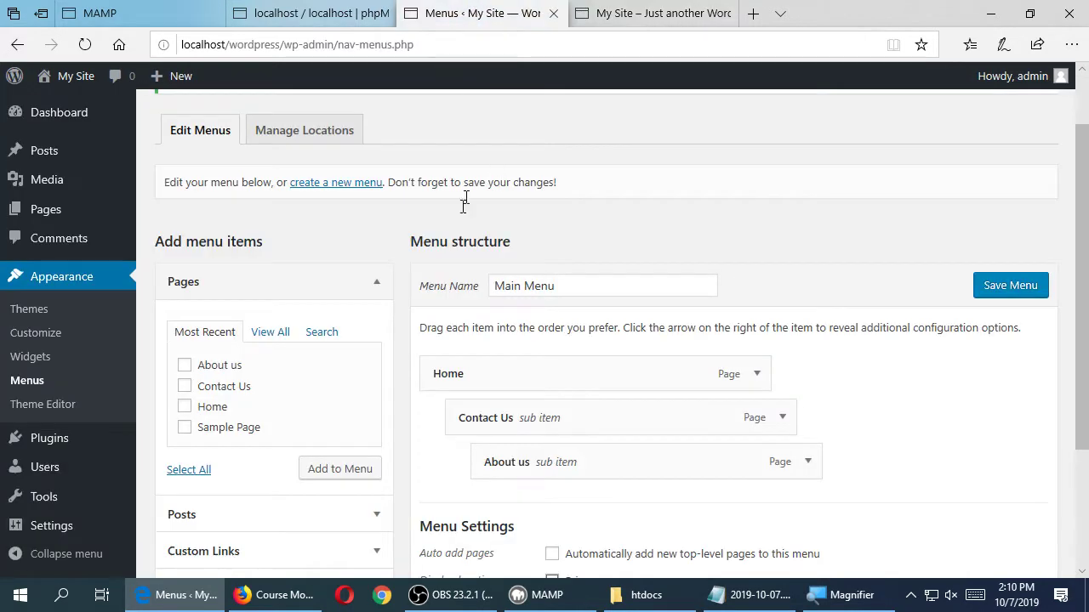
{"action": "left_click_drag", "start_coordinate": [524, 418], "coordinate": [507, 421]}
{"action": "mouse_move", "coordinate": [511, 459]}
{"action": "left_mouse_down"}
{"action": "mouse_move", "coordinate": [522, 454]}
{"action": "mouse_move", "coordinate": [496, 460]}
{"action": "left_mouse_up"}
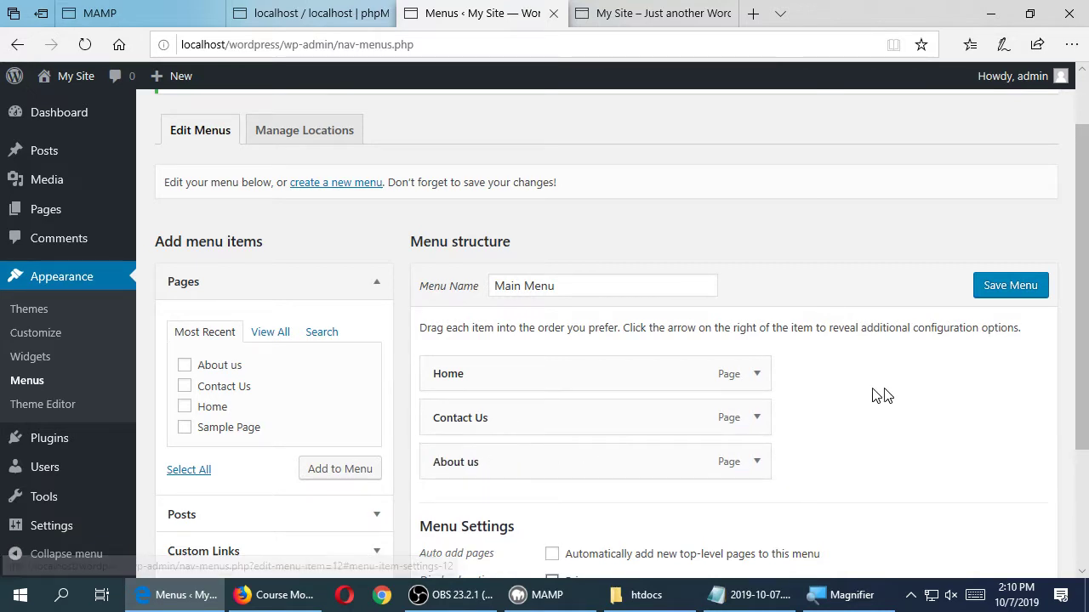
{"action": "left_click", "coordinate": [993, 293]}
{"action": "scroll", "coordinate": [592, 433], "scroll_direction": "down", "scroll_amount": 3}
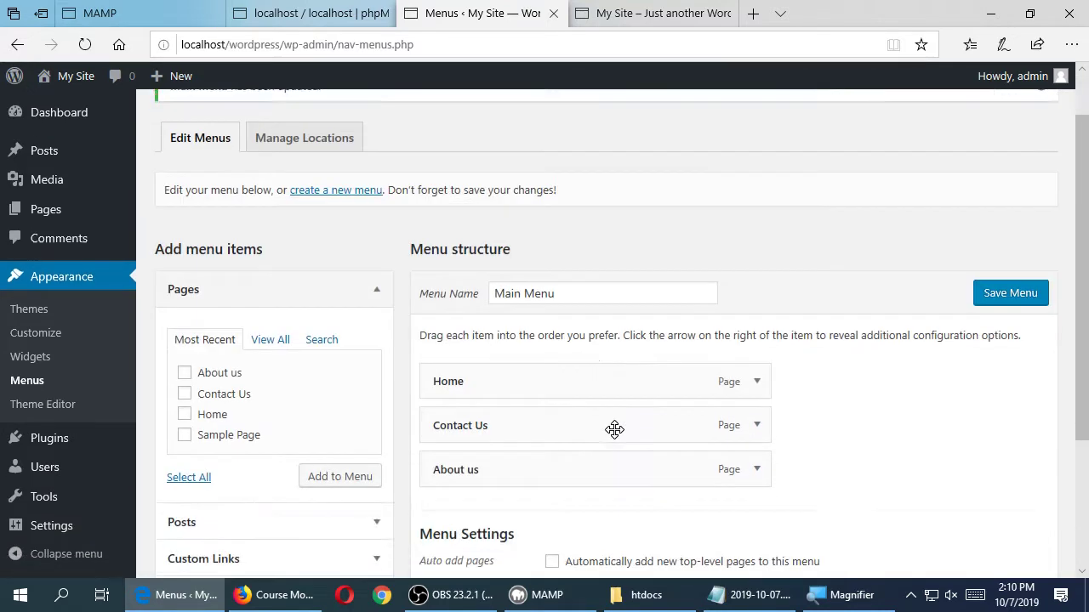
{"action": "scroll", "coordinate": [629, 434], "scroll_direction": "down", "scroll_amount": 1}
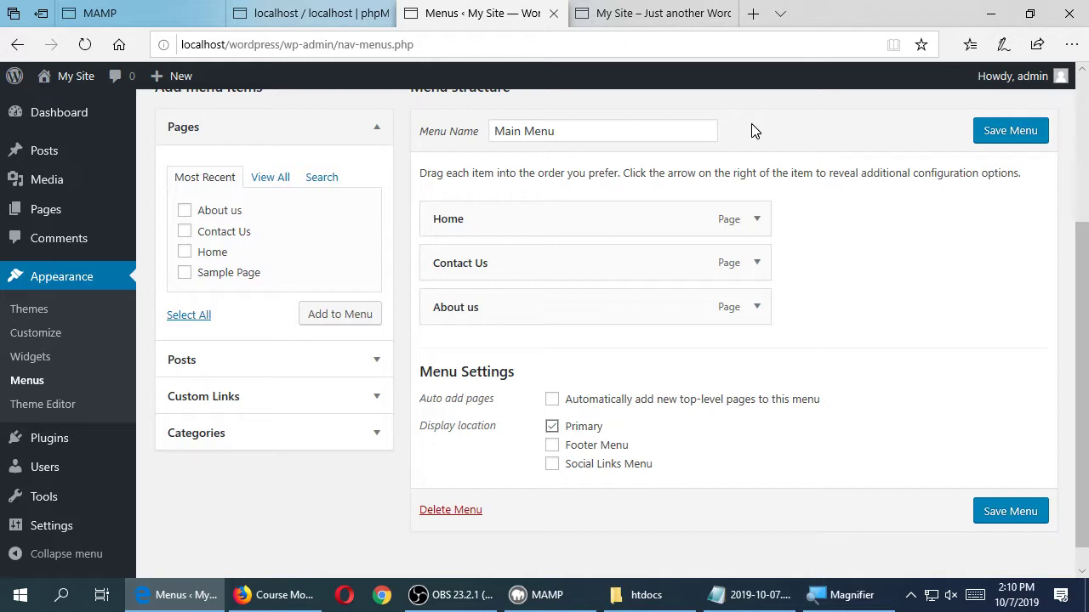
- Reload the front page to confirm the menu, then close the site tab
{"action": "left_click", "coordinate": [651, 13]}
{"action": "left_click", "coordinate": [85, 44]}
{"action": "left_click", "coordinate": [469, 10]}
{"action": "left_click", "coordinate": [602, 10]}
{"action": "middle_click", "coordinate": [617, 8]}
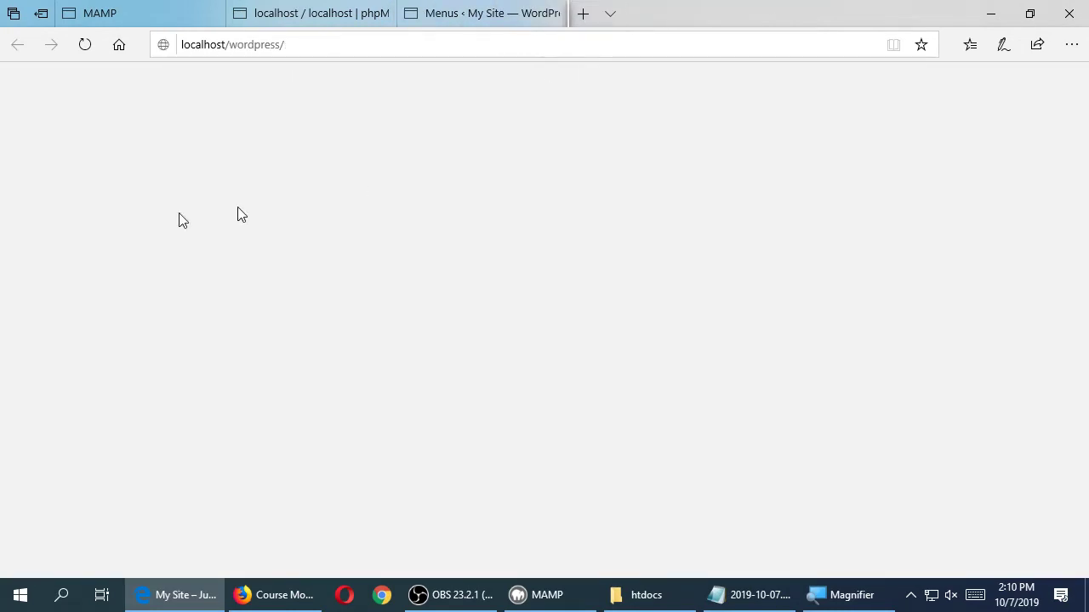
- Open My Site in a new window and snap it beside the menu editor
{"action": "right_click", "coordinate": [75, 82]}
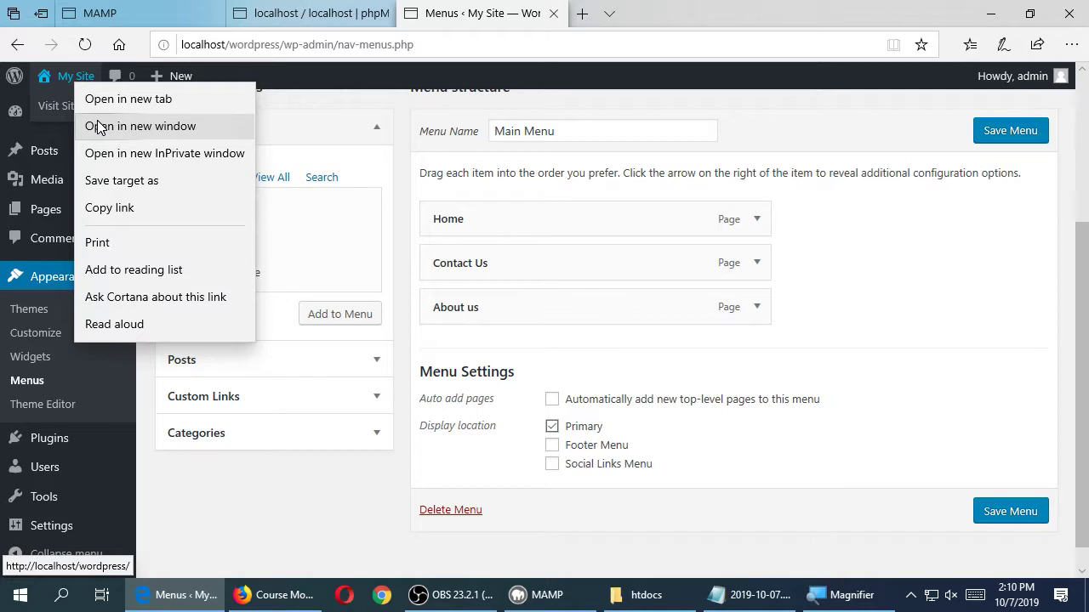
{"action": "left_click", "coordinate": [128, 126]}
{"action": "left_click_drag", "start_coordinate": [511, 17], "coordinate": [1083, 194]}
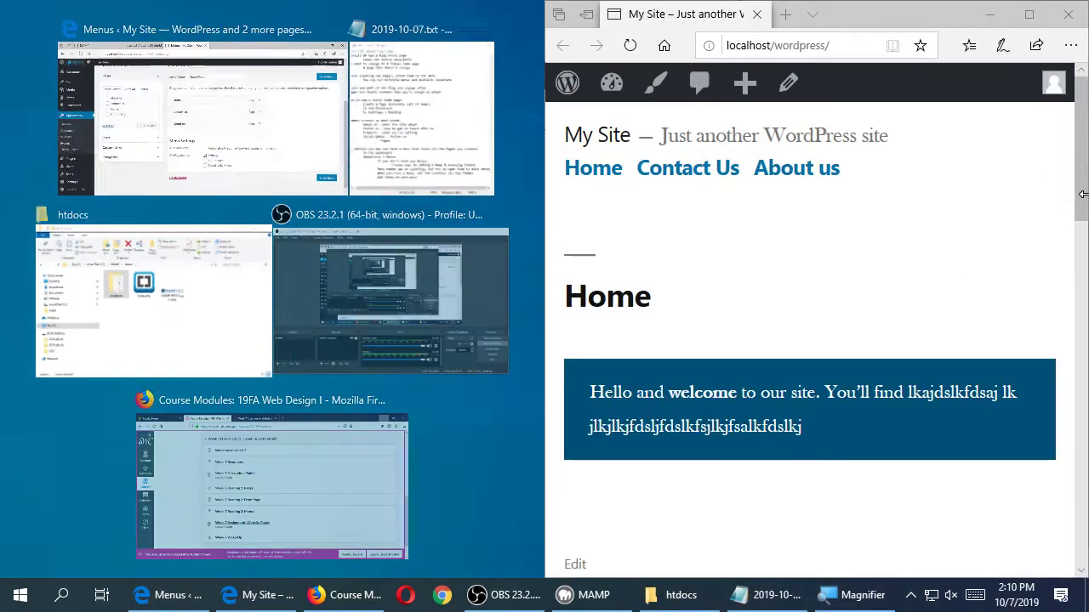
{"action": "left_click", "coordinate": [297, 150]}
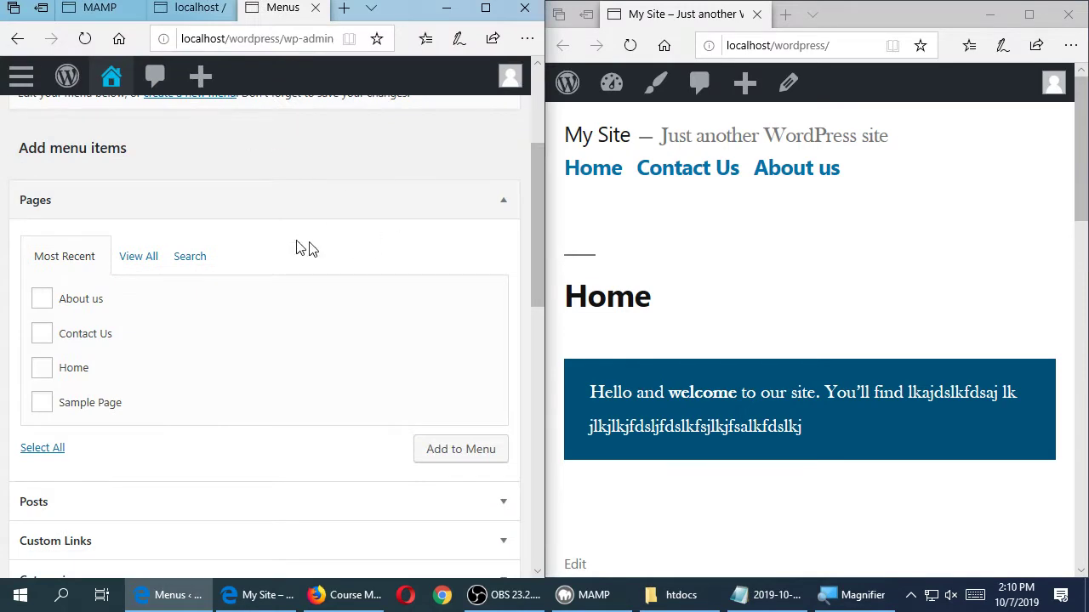
{"action": "scroll", "coordinate": [212, 255], "scroll_direction": "up", "scroll_amount": 3}
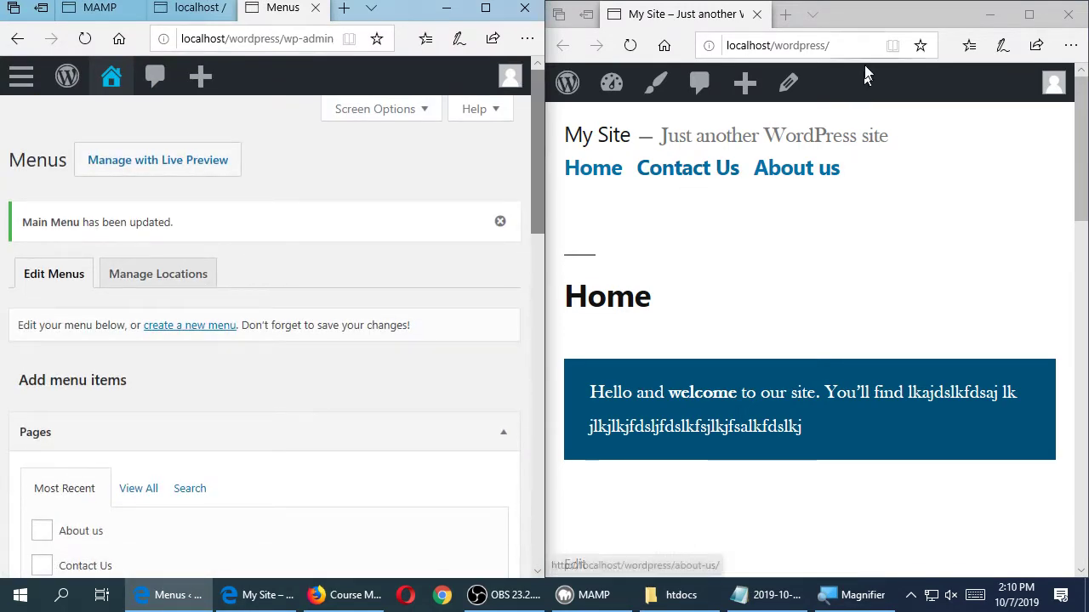
- Move the site window aside and maximize the Menus editor window
{"action": "left_click_drag", "start_coordinate": [874, 13], "coordinate": [1081, 179]}
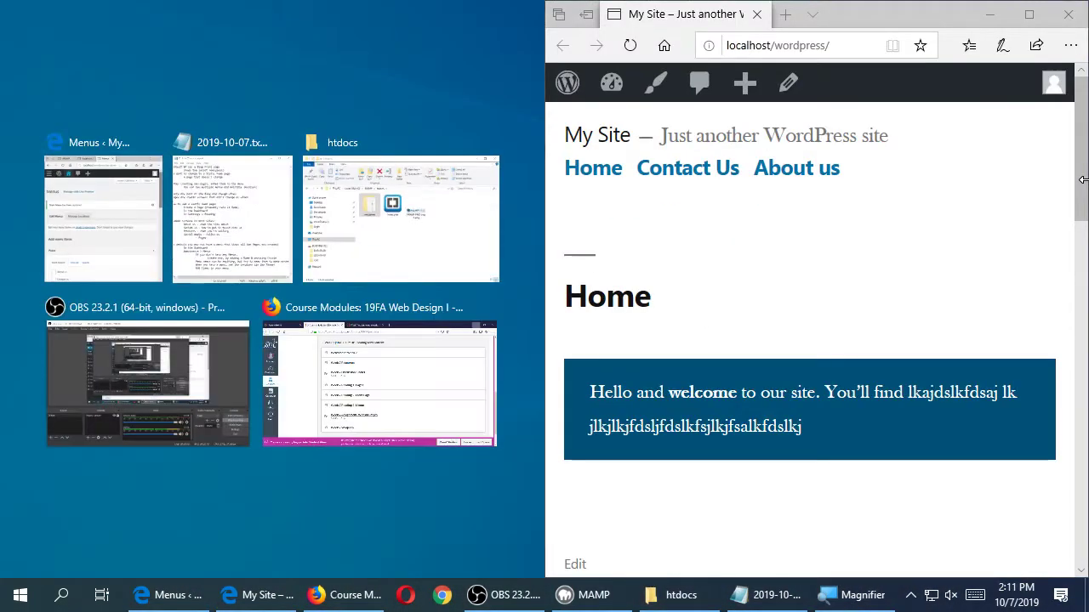
{"action": "left_click", "coordinate": [102, 213]}
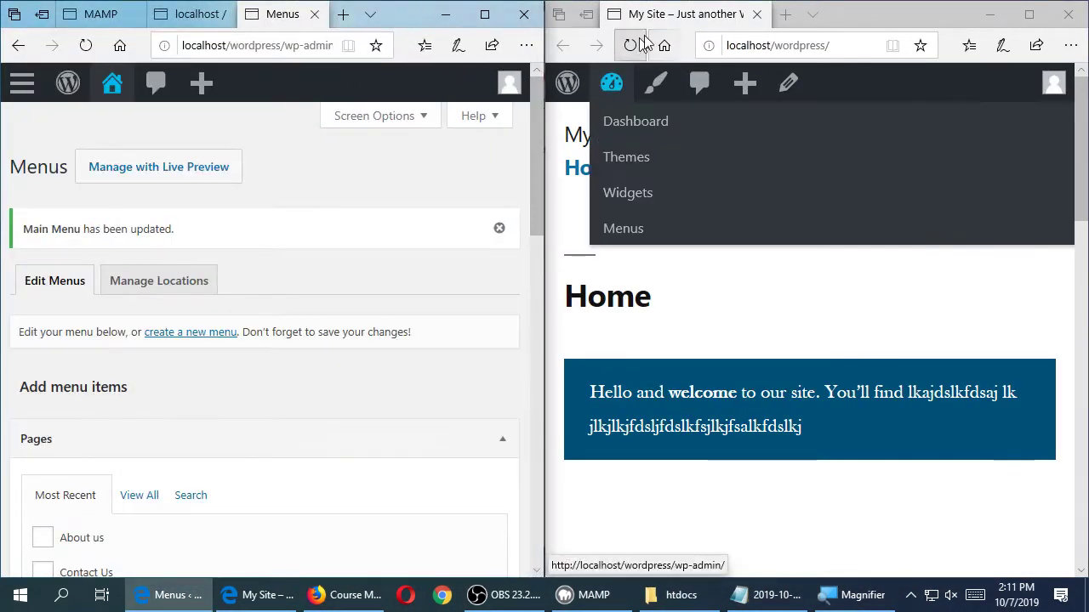
{"action": "left_click_drag", "start_coordinate": [676, 17], "coordinate": [394, 14]}
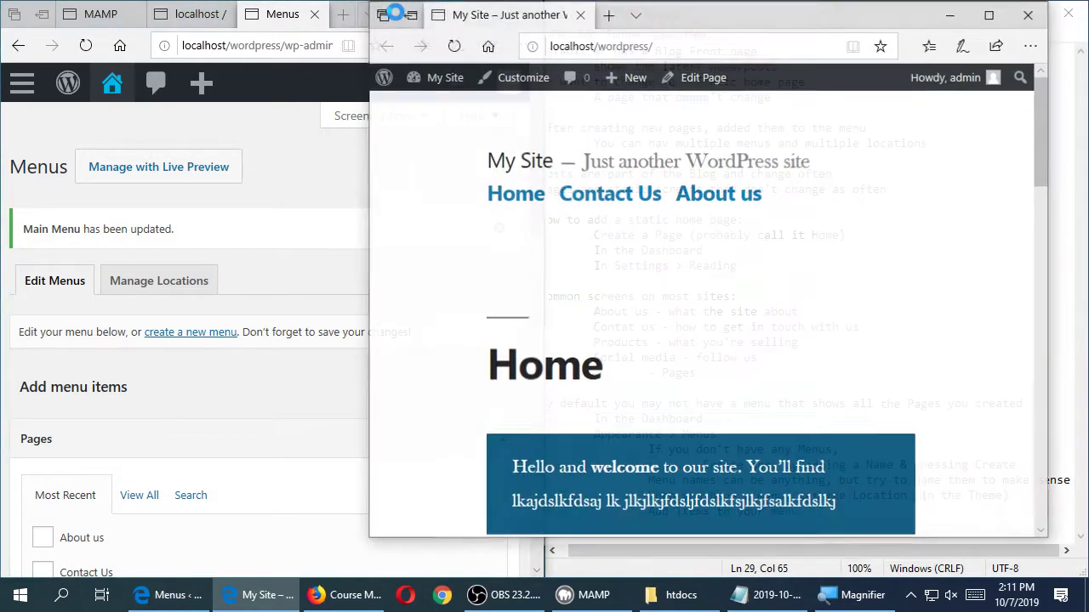
{"action": "left_click_drag", "start_coordinate": [671, 29], "coordinate": [574, 127]}
{"action": "double_click", "coordinate": [497, 17]}
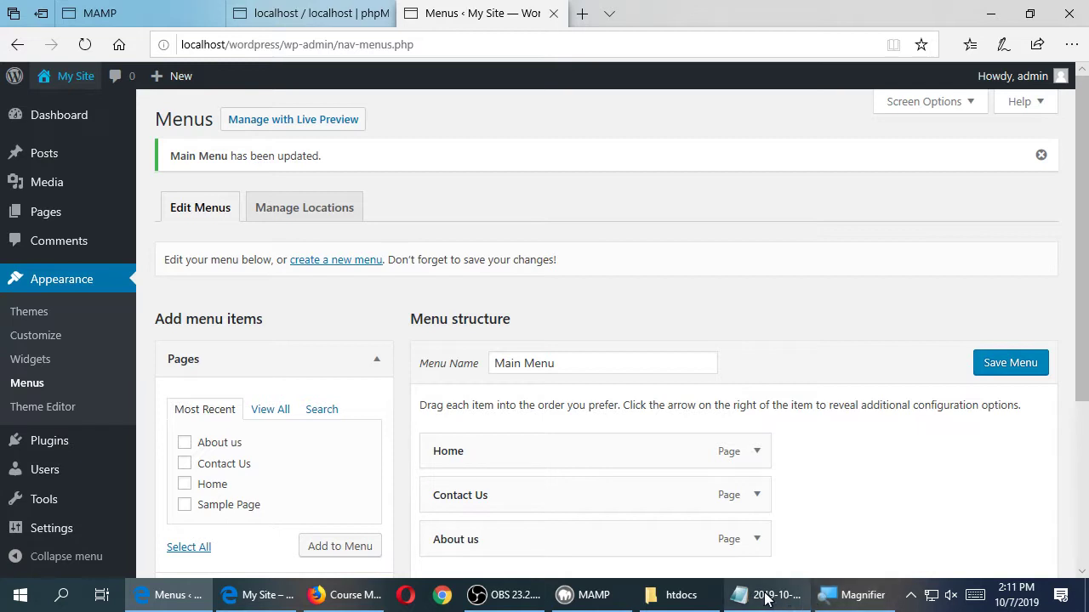
- Merge the site window back into the browser and compare the site with the menu editor
{"action": "left_click", "coordinate": [266, 600]}
{"action": "left_click_drag", "start_coordinate": [410, 127], "coordinate": [600, 21]}
{"action": "left_click", "coordinate": [502, 15]}
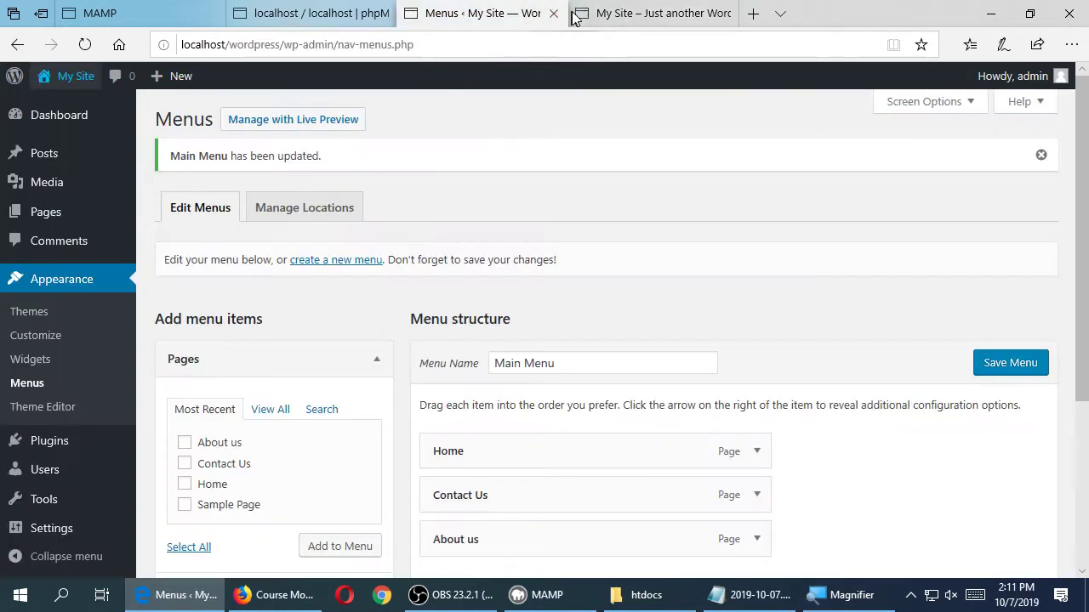
{"action": "left_click", "coordinate": [595, 14]}
{"action": "left_click", "coordinate": [485, 12]}
{"action": "left_click", "coordinate": [587, 12]}
{"action": "left_click", "coordinate": [485, 13]}
{"action": "left_click", "coordinate": [618, 10]}
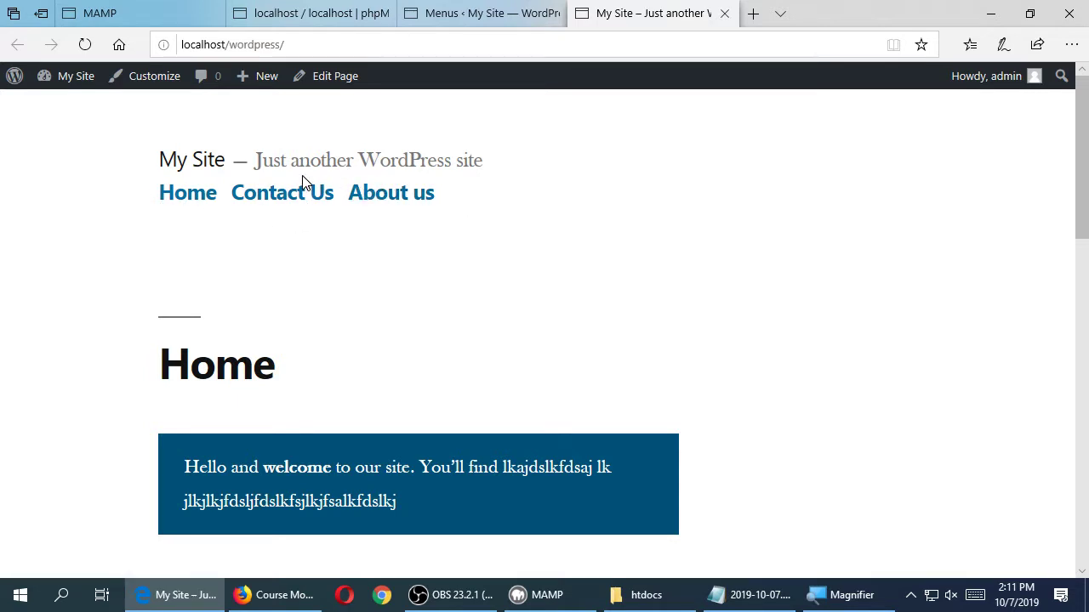
{"action": "left_click", "coordinate": [491, 10]}
{"action": "left_click", "coordinate": [646, 13]}
- Add an indented 'Save any changes' line under 'Add Items to your menu' in the notes
{"action": "left_click", "coordinate": [747, 594]}
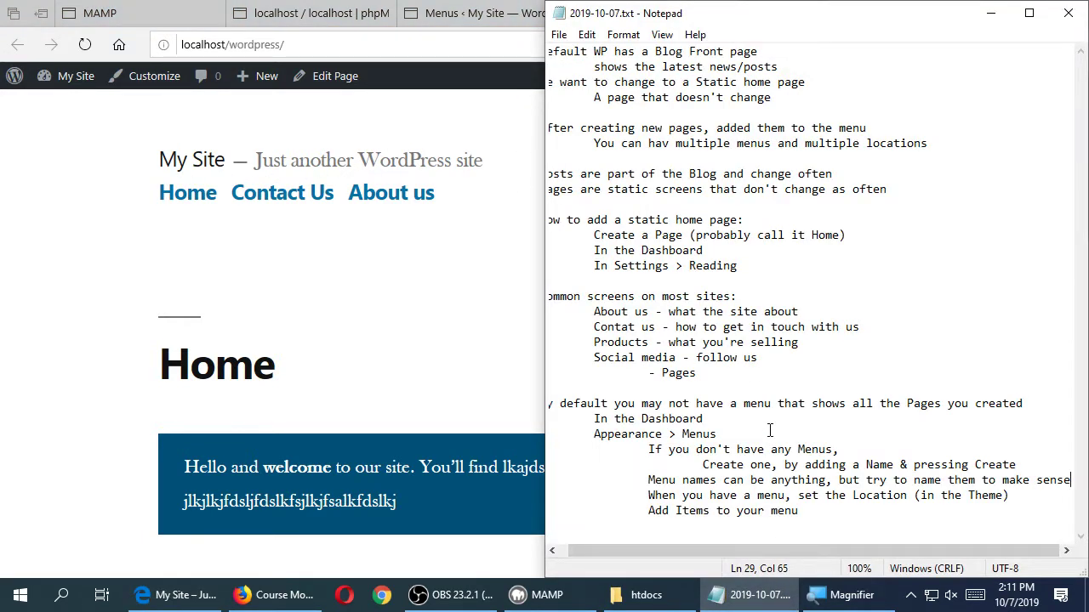
{"action": "key", "text": "super+plus"}
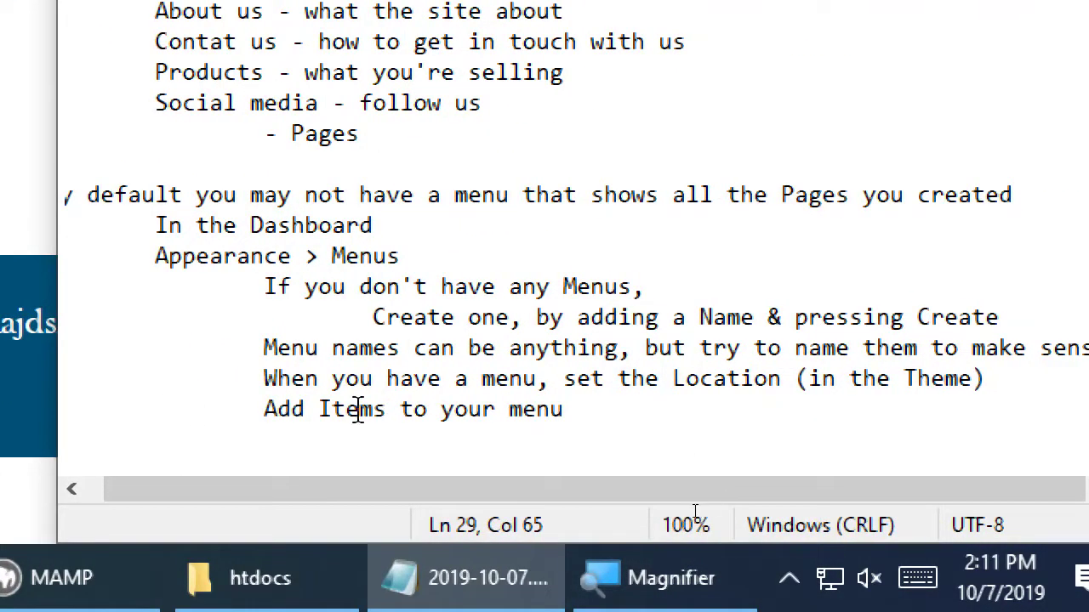
{"action": "left_click_drag", "start_coordinate": [334, 370], "coordinate": [456, 370]}
{"action": "left_click", "coordinate": [651, 414]}
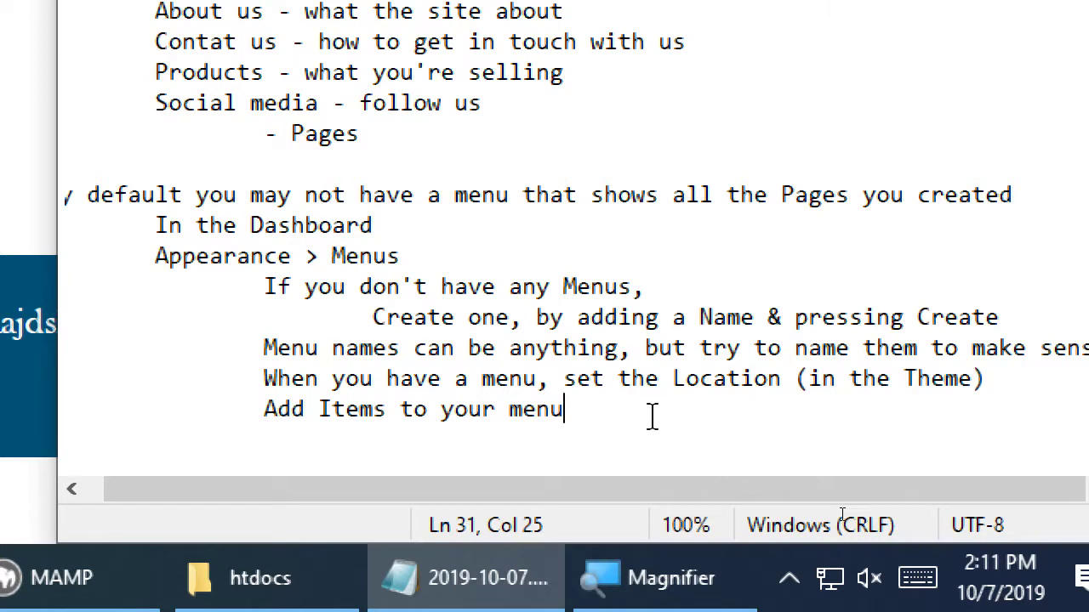
{"action": "key", "text": "Return"}
{"action": "key", "text": "Tab"}
{"action": "key", "text": "Tab"}
{"action": "type", "text": "Save any changes"}
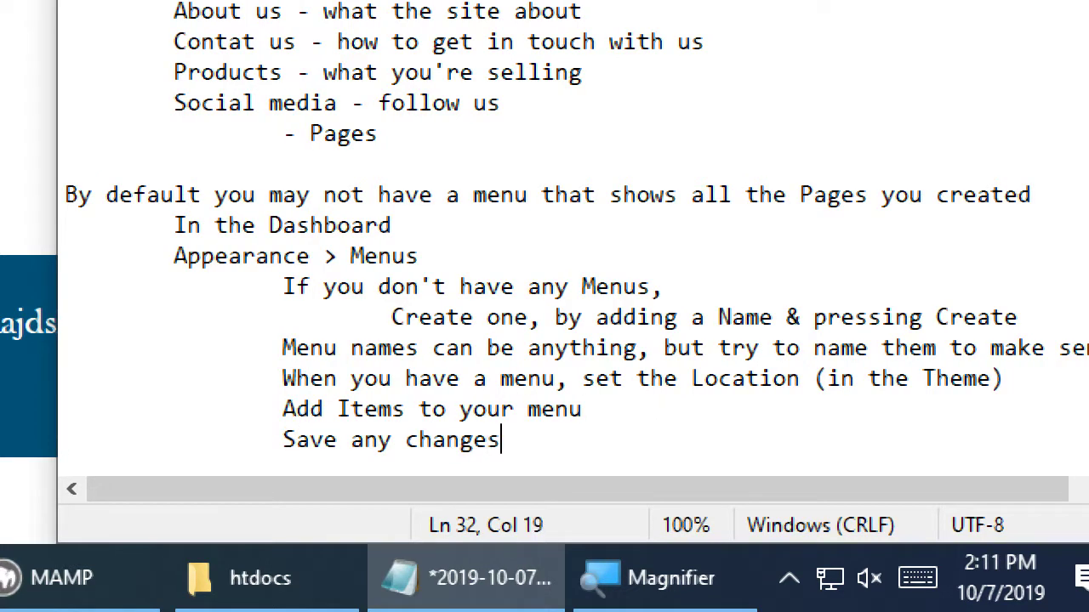
{"action": "key", "text": "Return"}
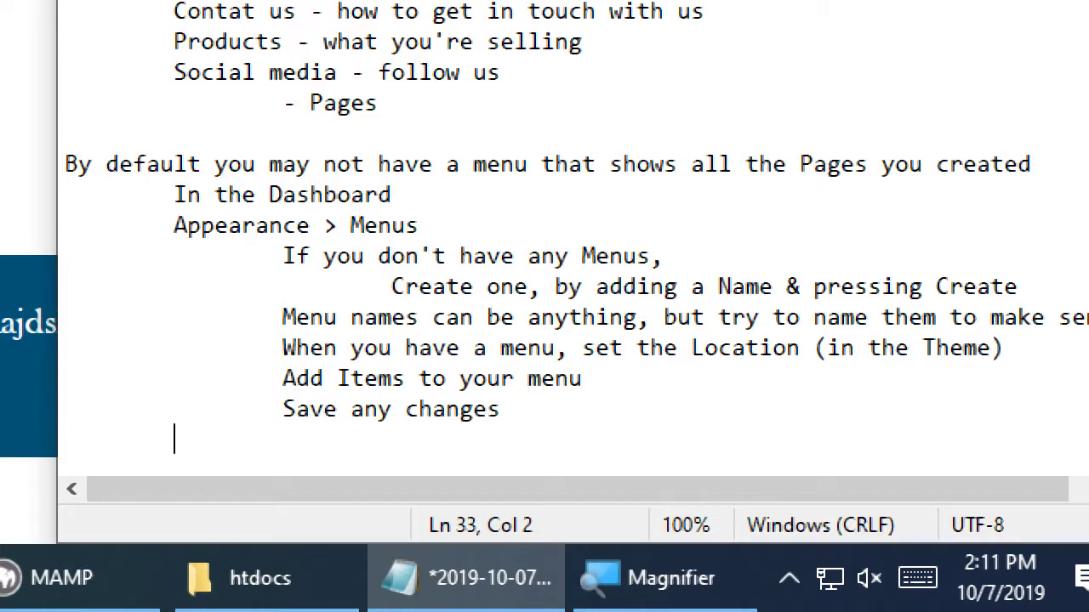
- Add 'Visit S' and 'Rearrange the order (top to bottom) of your Items' lines
{"action": "type", "text": "Vie"}
{"action": "key", "text": "BackSpace"}
{"action": "type", "text": "sit "}
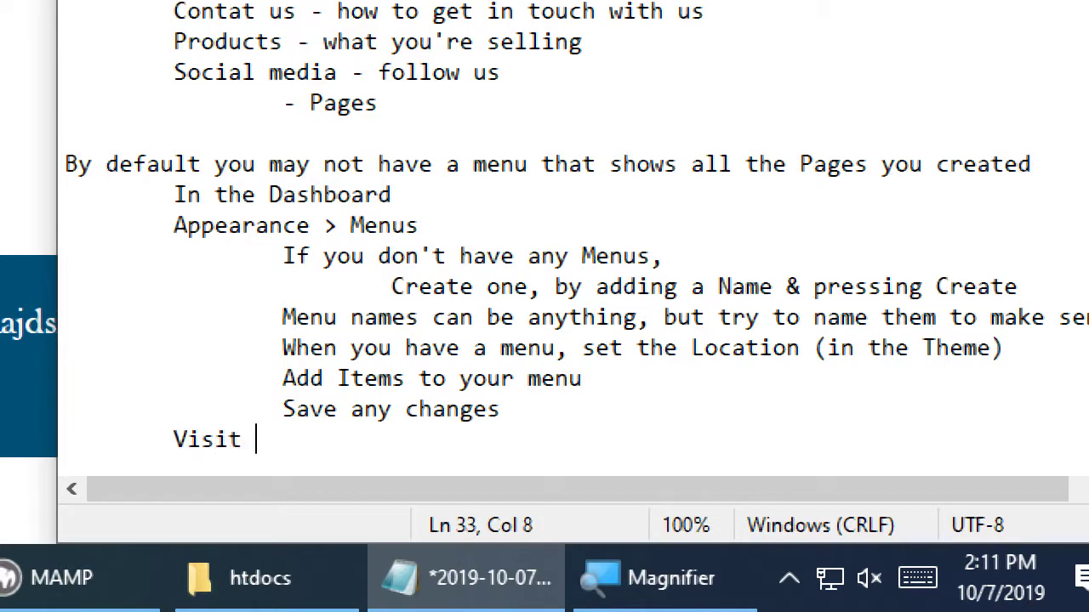
{"action": "type", "text": "S"}
{"action": "key", "text": "Up"}
{"action": "key", "text": "End"}
{"action": "key", "text": "Return"}
{"action": "type", "text": "Re"}
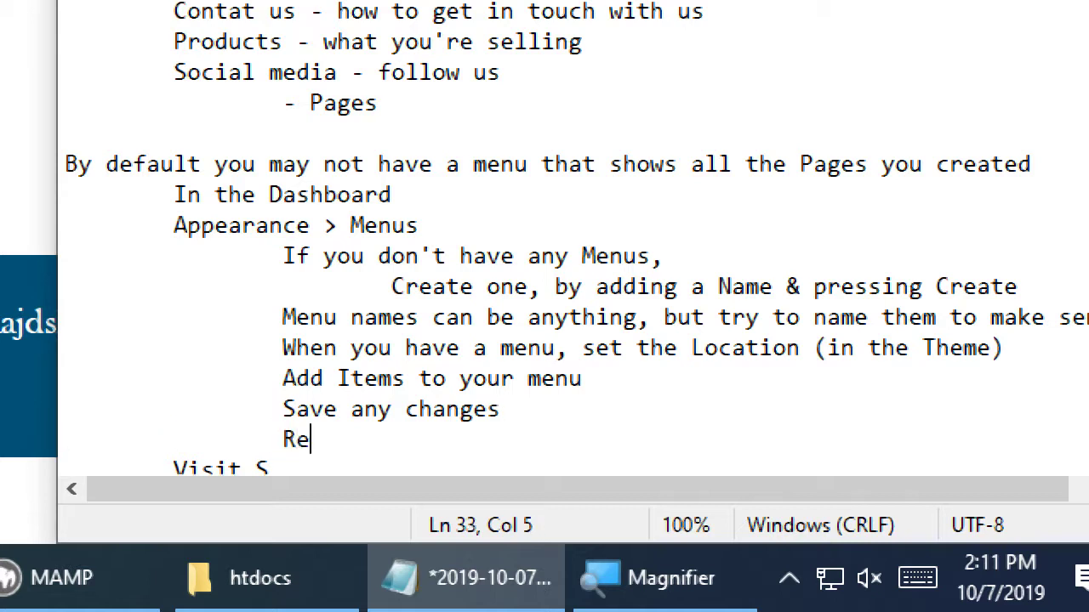
{"action": "type", "text": "arrange th"}
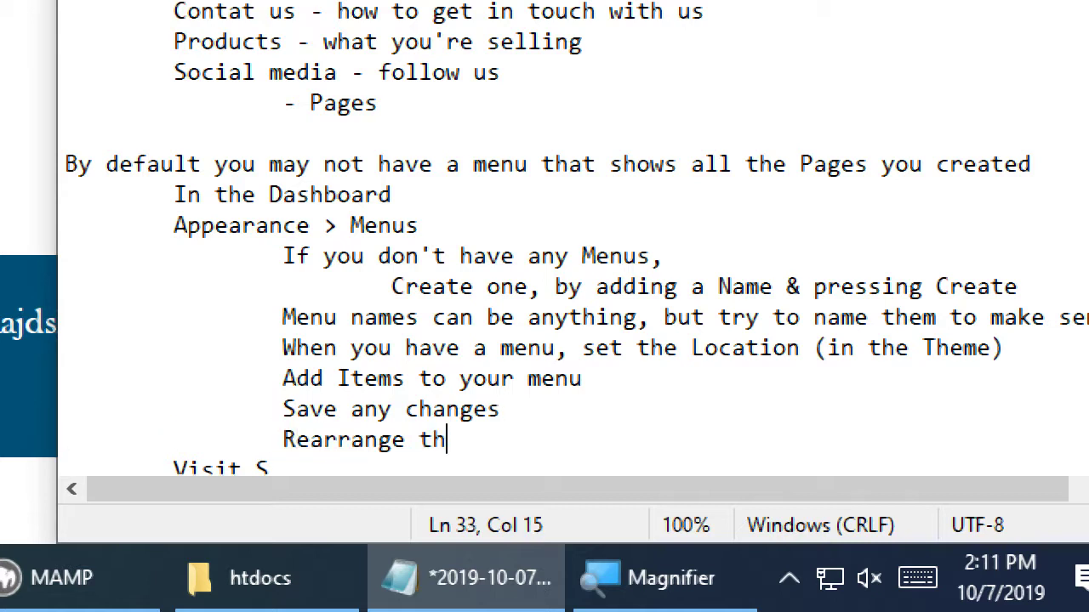
{"action": "type", "text": "e order (to "}
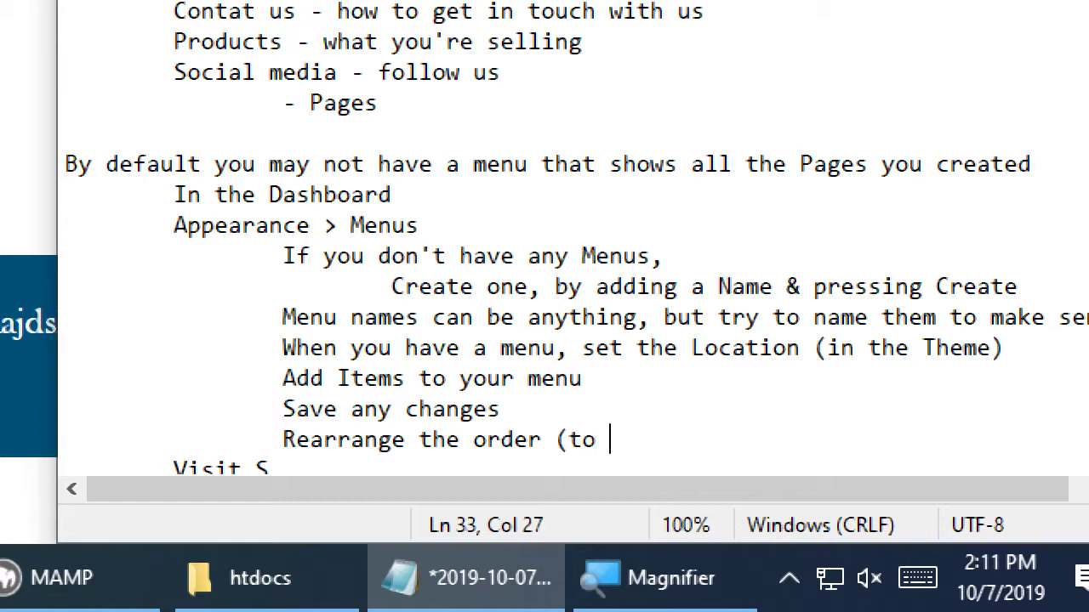
{"action": "type", "text": " to bottom0 of"}
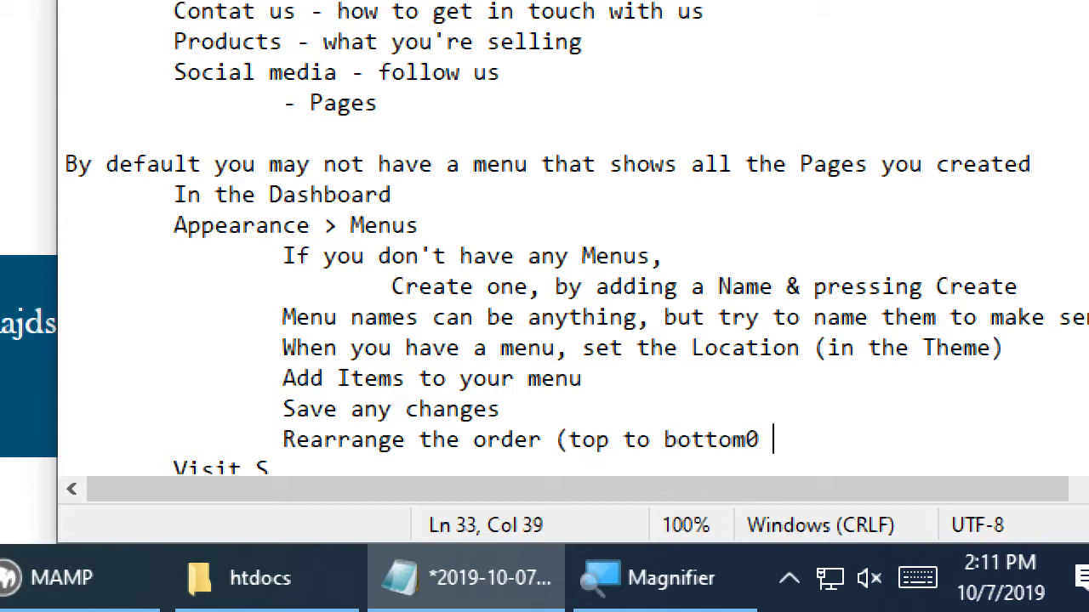
{"action": "key", "text": "BackSpace"}
{"action": "key", "text": "BackSpace"}
{"action": "key", "text": "BackSpace"}
{"action": "key", "text": "BackSpace"}
{"action": "key", "text": "BackSpace"}
{"action": "type", "text": ") of "}
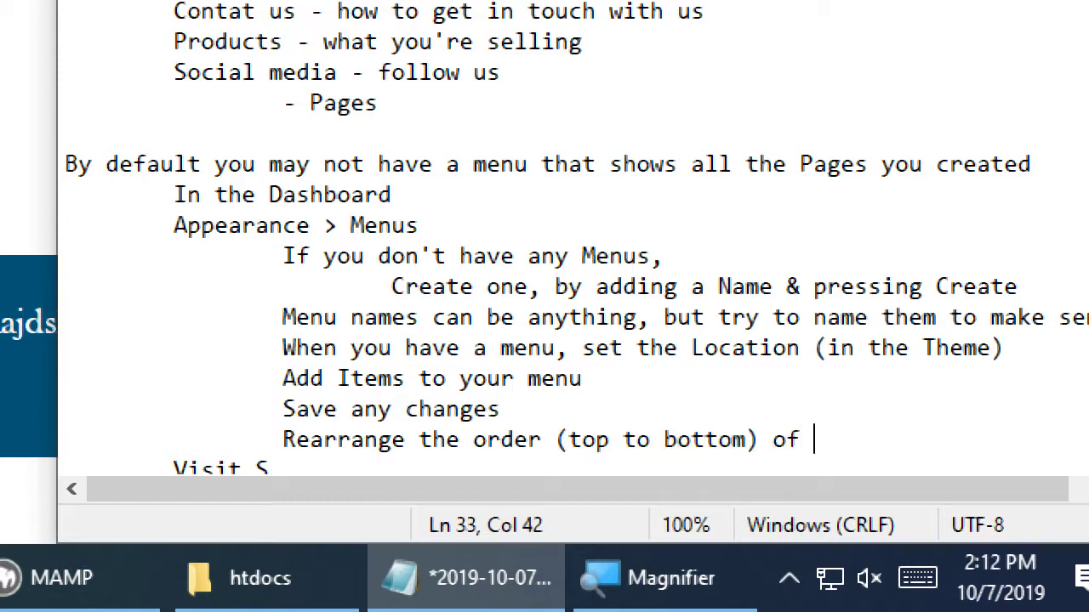
{"action": "type", "text": "your Itmes"}
{"action": "key", "text": "Return"}
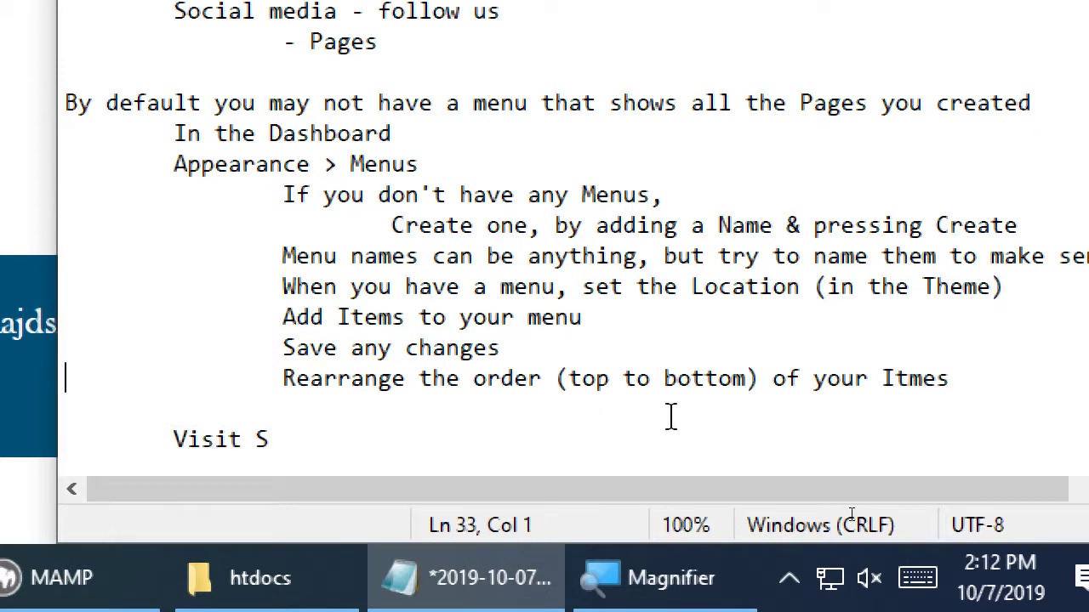
{"action": "key", "text": "BackSpace"}
{"action": "key", "text": "BackSpace"}
{"action": "key", "text": "BackSpace"}
{"action": "type", "text": "ems"}
{"action": "key", "text": "Down"}
- Add 'or Create sub-menu items by indenting' and save the notes file
{"action": "type", "text": "or Creat"}
{"action": "key", "text": "BackSpace"}
{"action": "key", "text": "BackSpace"}
{"action": "type", "text": "eate "}
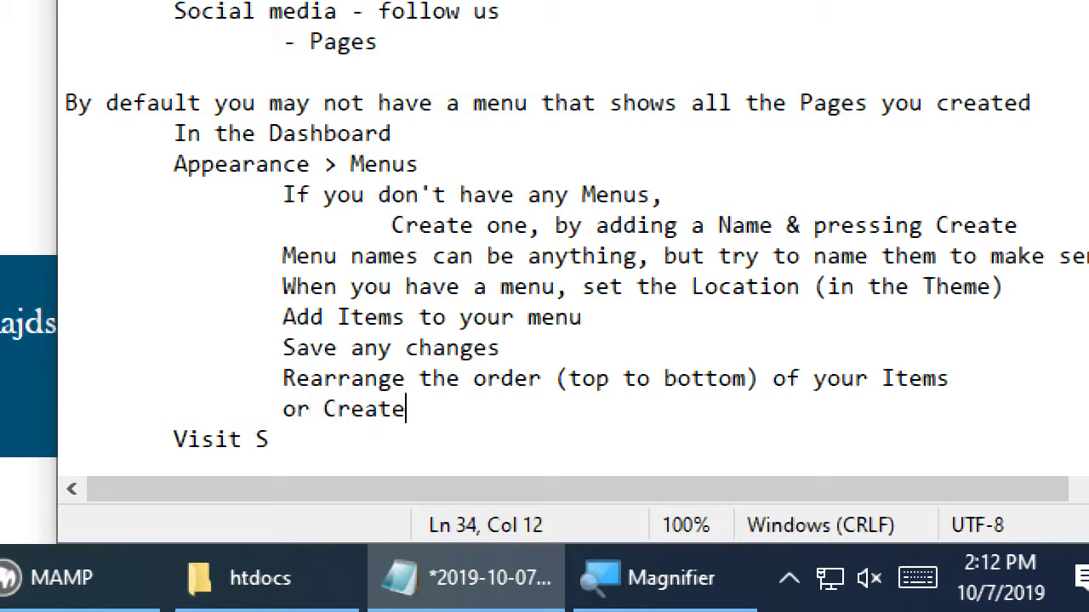
{"action": "type", "text": "sub-e"}
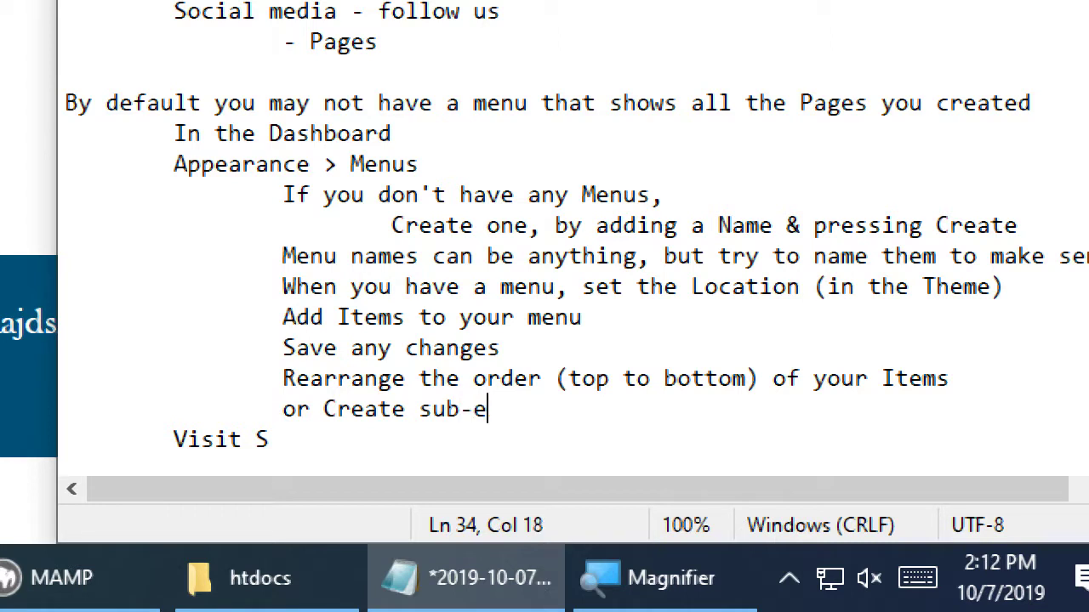
{"action": "key", "text": "BackSpace"}
{"action": "type", "text": "mnu"}
{"action": "key", "text": "BackSpace"}
{"action": "key", "text": "BackSpace"}
{"action": "type", "text": "enu items by"}
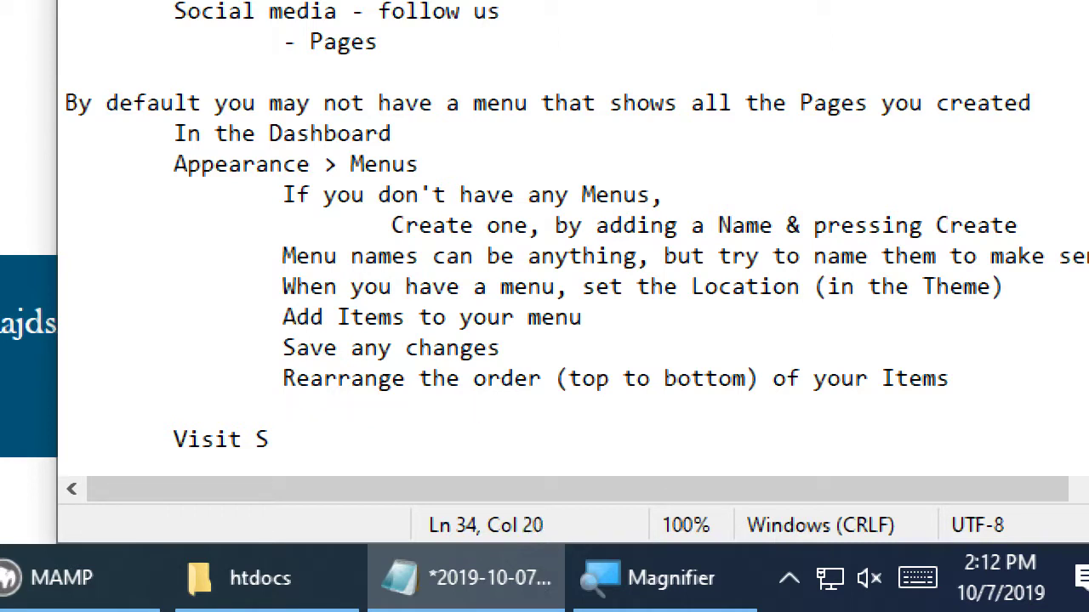
{"action": "type", "text": " ine"}
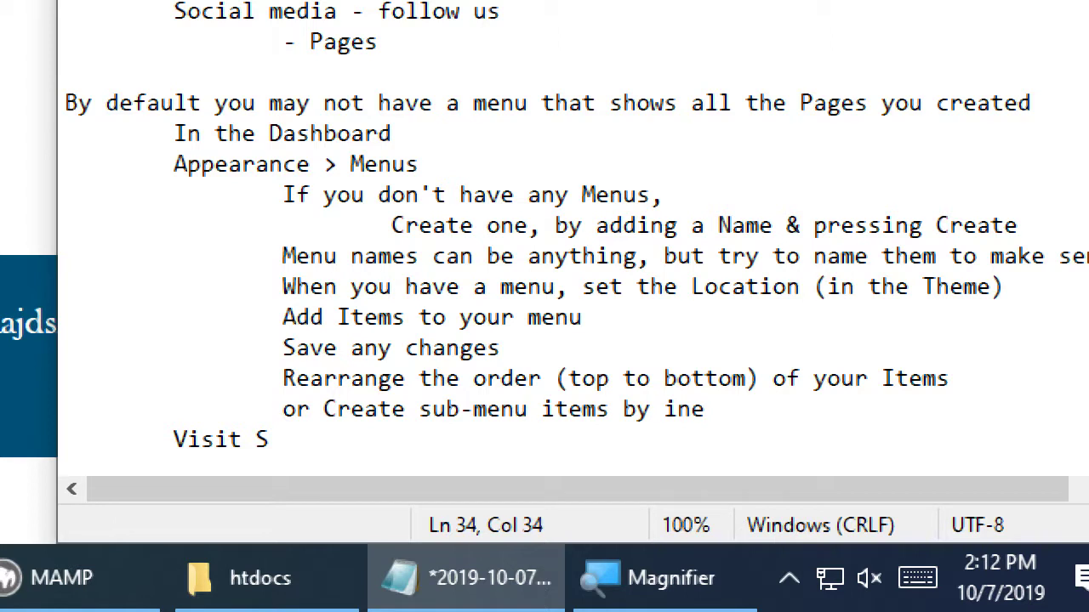
{"action": "key", "text": "BackSpace"}
{"action": "type", "text": "denting"}
{"action": "key", "text": "ctrl+s"}
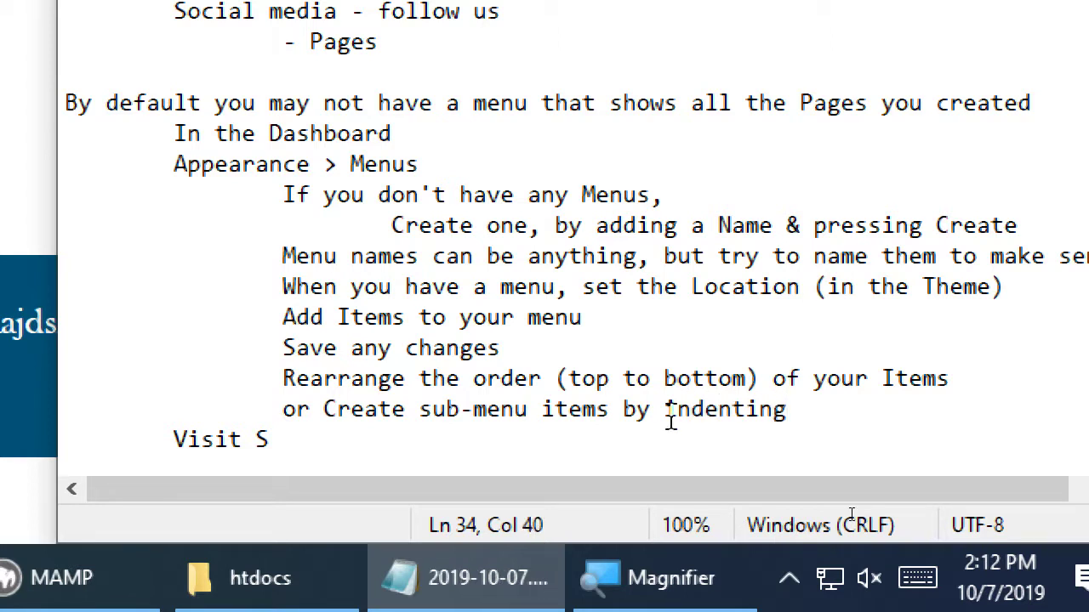
{"action": "key", "text": "Down"}
- Complete 'Visit Site to test' and note that the Theme may offer multiple locations for Menus
{"action": "type", "text": "ite to test"}
{"action": "key", "text": "Return"}
{"action": "key", "text": "Return"}
{"action": "type", "text": "Note: depending on t"}
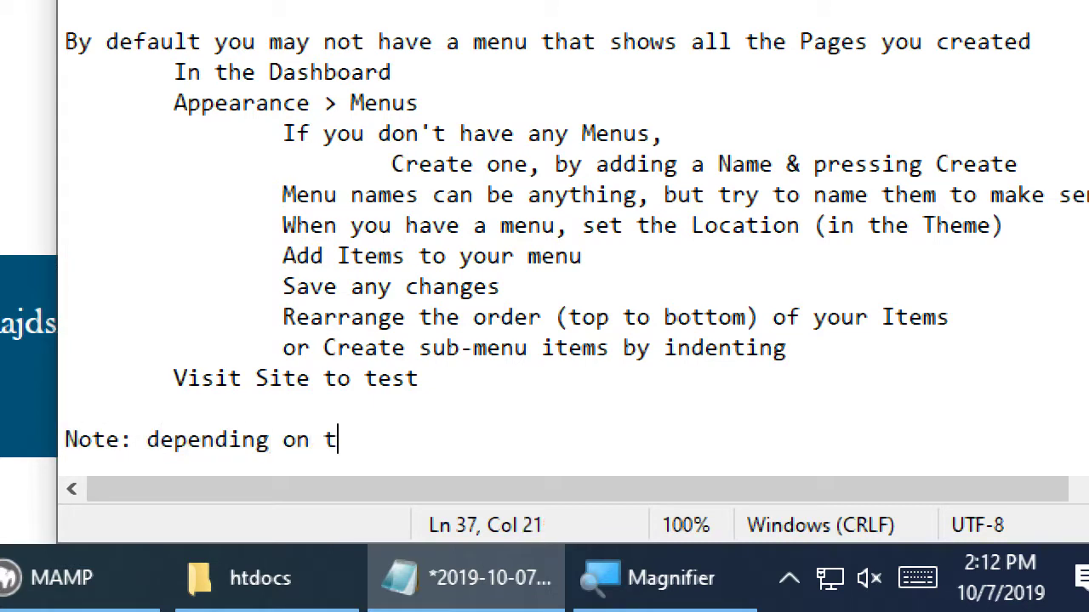
{"action": "type", "text": "he Theme"}
{"action": "key", "text": "BackSpace"}
{"action": "type", "text": "me (the"}
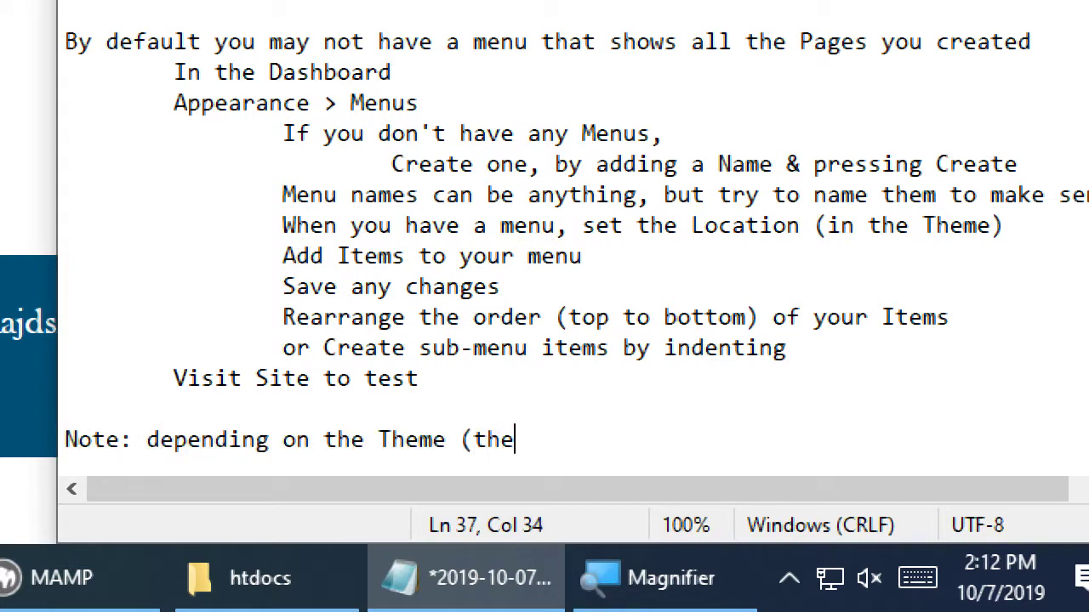
{"action": "type", "text": " dewsi"}
{"action": "key", "text": "BackSpace"}
{"action": "key", "text": "BackSpace"}
{"action": "type", "text": "ign o"}
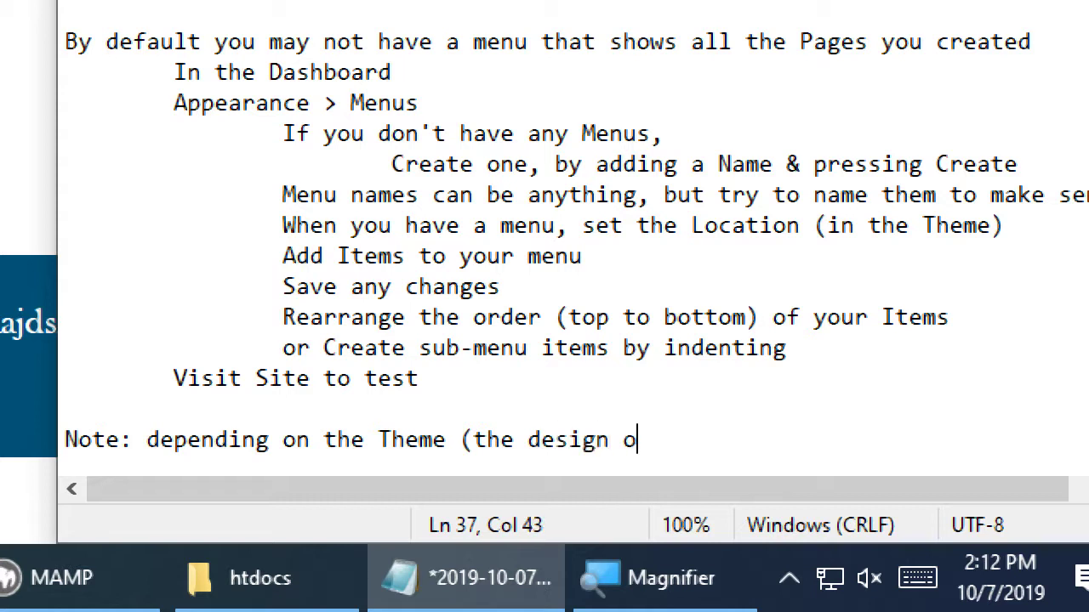
{"action": "type", "text": "f your site)"}
{"action": "key", "text": "Return"}
{"action": "type", "text": "Y"}
{"action": "key", "text": "BackSpace"}
{"action": "type", "text": "you may have multiple loction"}
{"action": "key", "text": "BackSpace"}
{"action": "key", "text": "BackSpace"}
{"action": "key", "text": "BackSpace"}
{"action": "key", "text": "BackSpace"}
{"action": "type", "text": "ations for"}
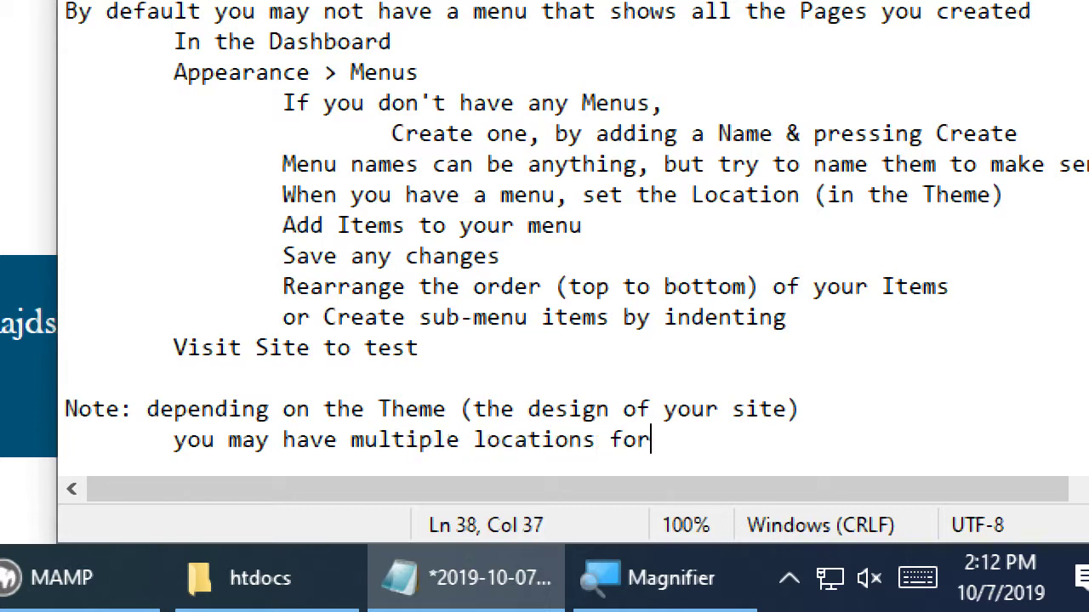
{"action": "type", "text": " Menus"}
- Add 'You might have to test each one out to find out which you like' and save
{"action": "key", "text": "Return"}
{"action": "type", "text": "You might have "}
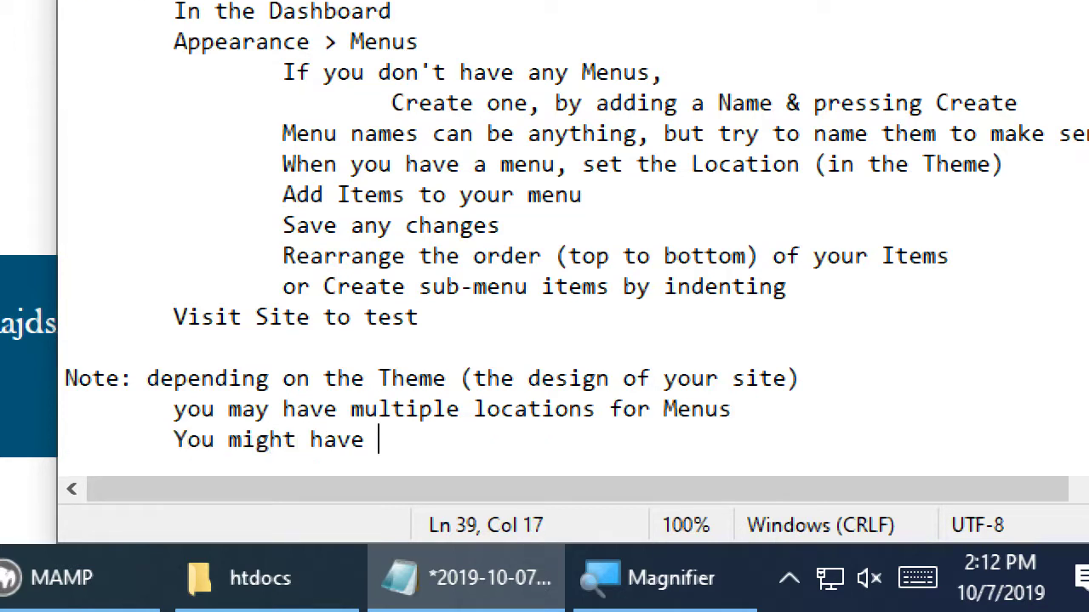
{"action": "type", "text": "test "}
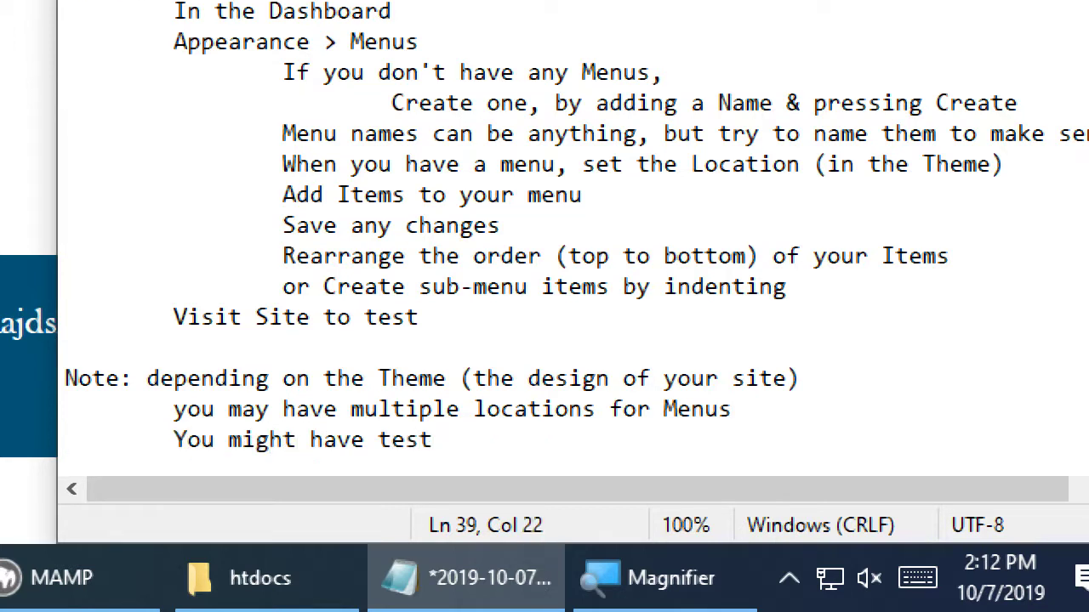
{"action": "type", "text": "each one our t"}
{"action": "key", "text": "BackSpace"}
{"action": "key", "text": "BackSpace"}
{"action": "key", "text": "BackSpace"}
{"action": "type", "text": "t to find out which you liie"}
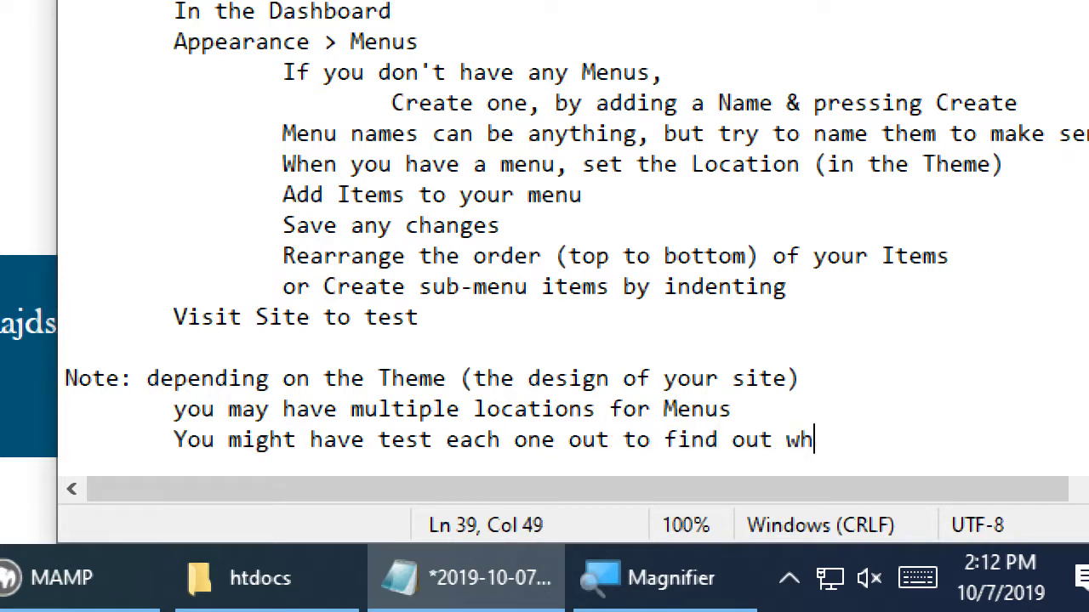
{"action": "key", "text": "BackSpace"}
{"action": "type", "text": "ke"}
{"action": "key", "text": "ctrl+s"}
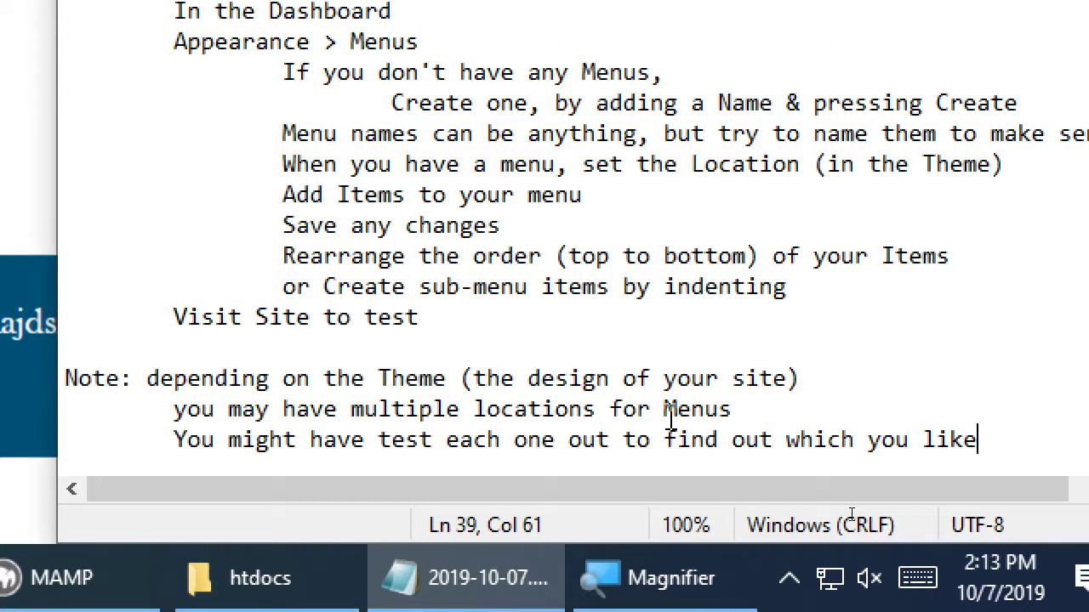
{"action": "key", "text": "super+minus"}
{"action": "left_click", "coordinate": [508, 12]}
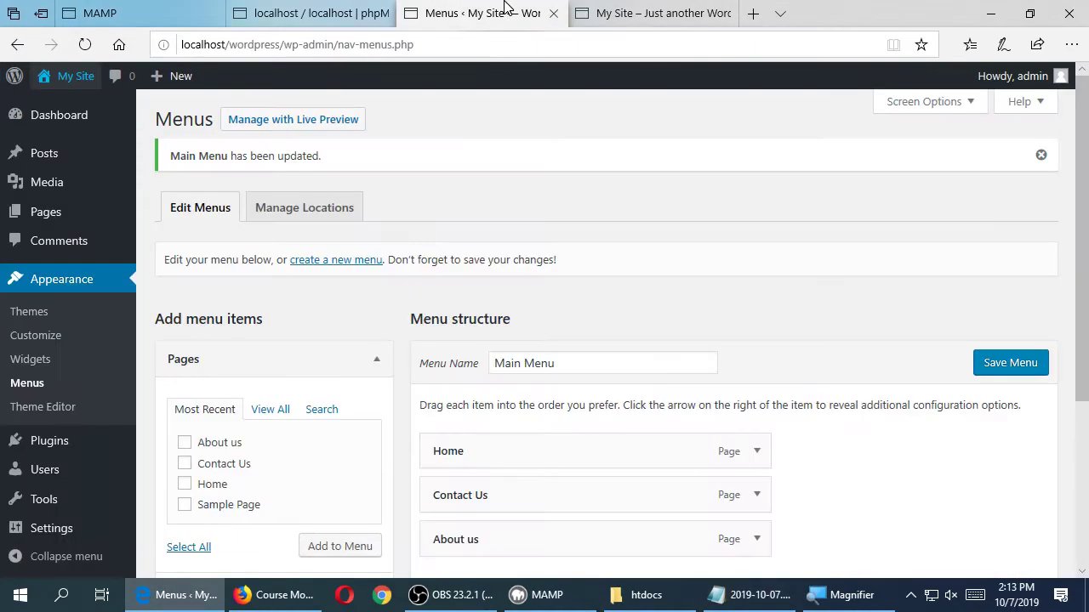
- Scroll through the Menus page and select, then deselect, the Main Menu name
{"action": "scroll", "coordinate": [522, 194], "scroll_direction": "down", "scroll_amount": 3}
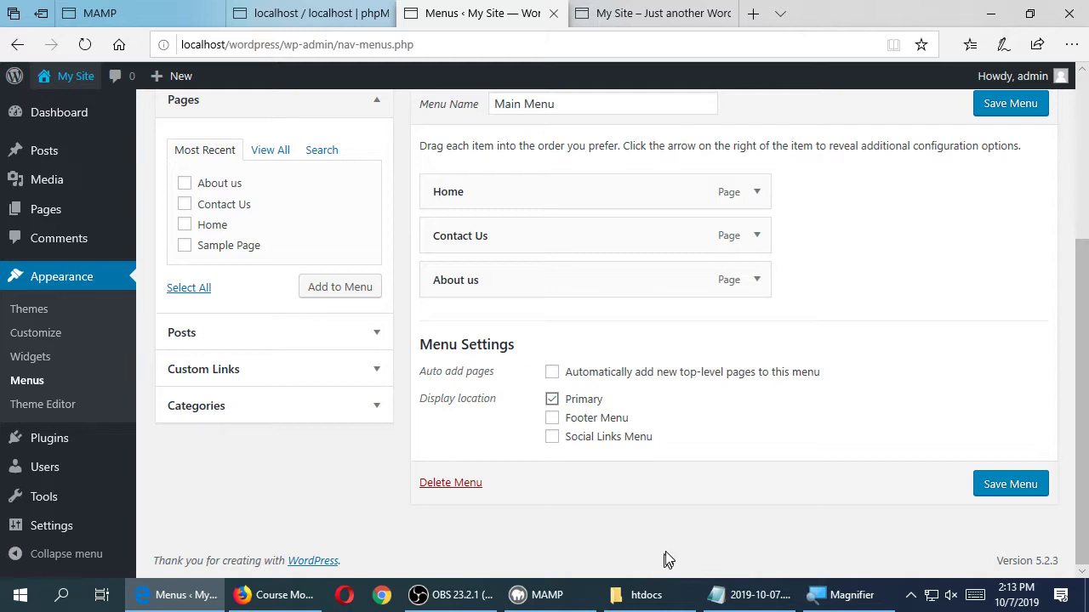
{"action": "scroll", "coordinate": [667, 548], "scroll_direction": "up", "scroll_amount": 1}
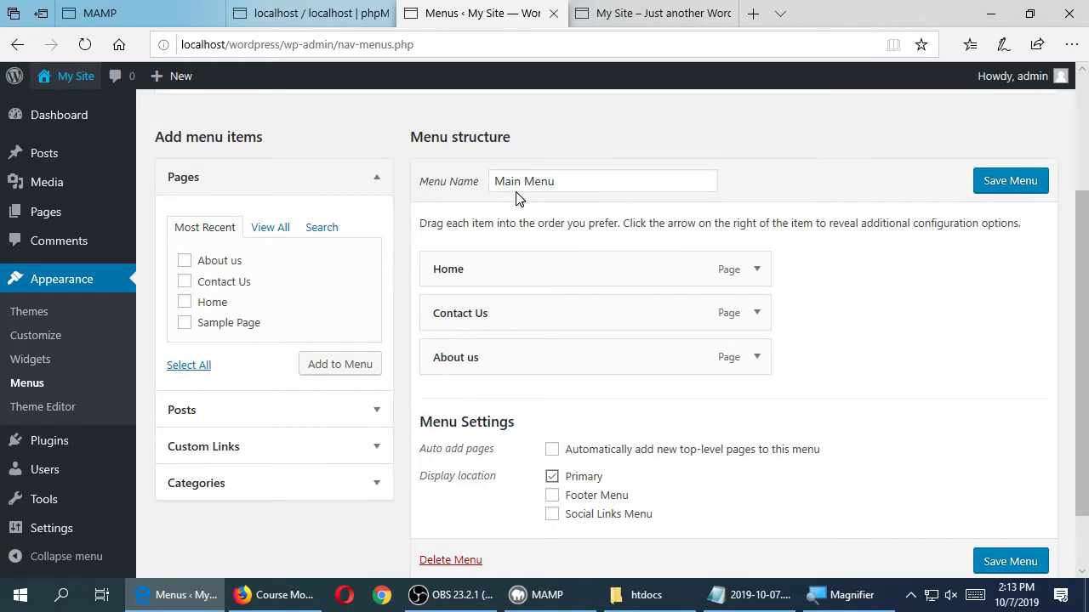
{"action": "left_click_drag", "start_coordinate": [507, 181], "coordinate": [595, 180]}
{"action": "left_click", "coordinate": [595, 180]}
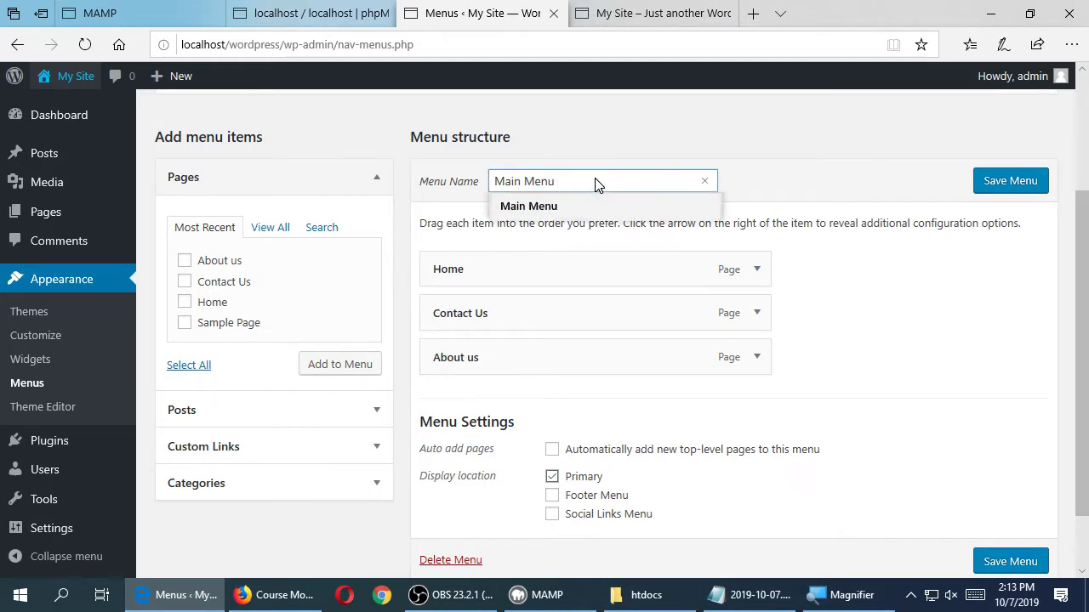
{"action": "left_click", "coordinate": [620, 104]}
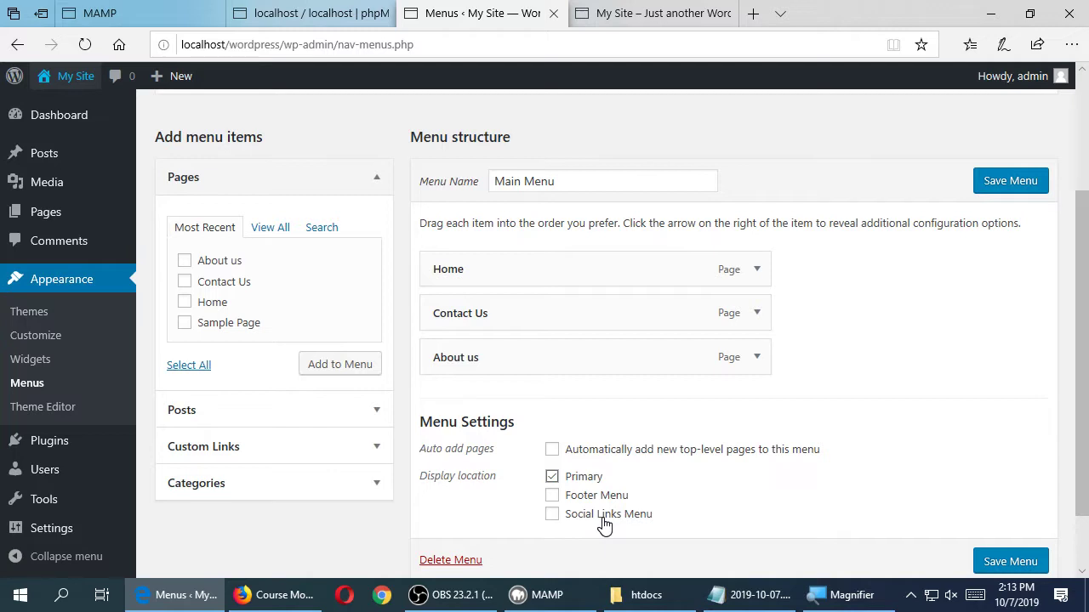
{"action": "scroll", "coordinate": [608, 505], "scroll_direction": "up", "scroll_amount": 2}
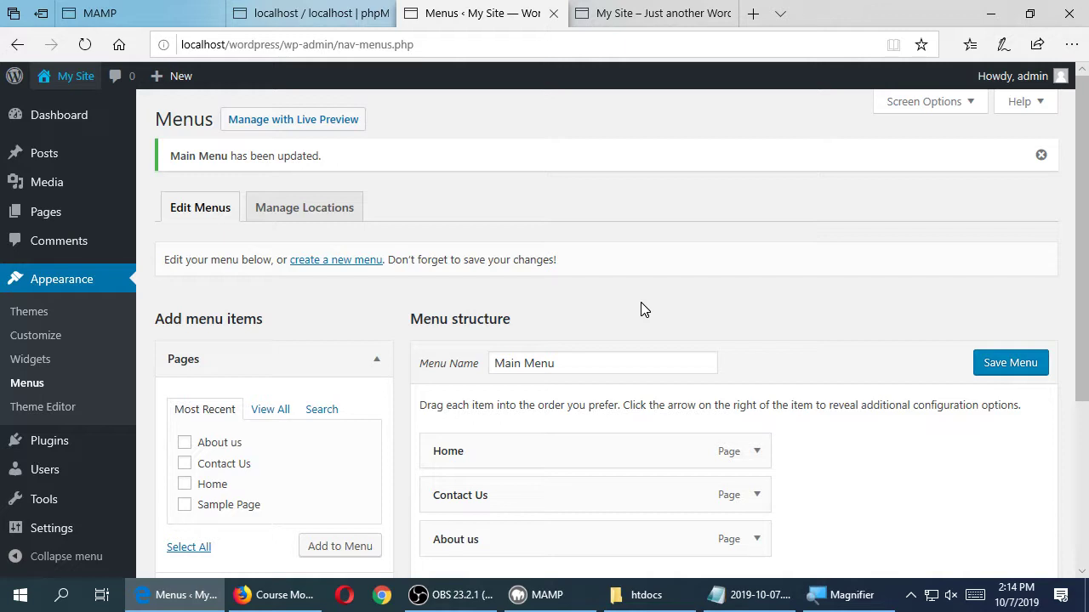
- Create a new menu named 'Social Menu'
{"action": "left_click", "coordinate": [335, 260]}
{"action": "left_click", "coordinate": [515, 310]}
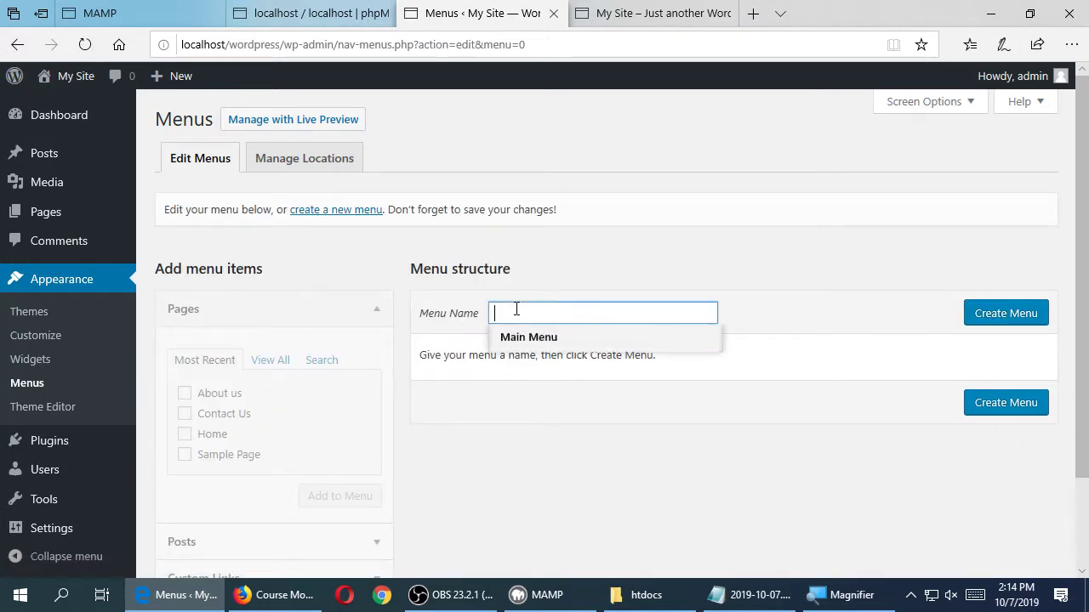
{"action": "type", "text": "Social "}
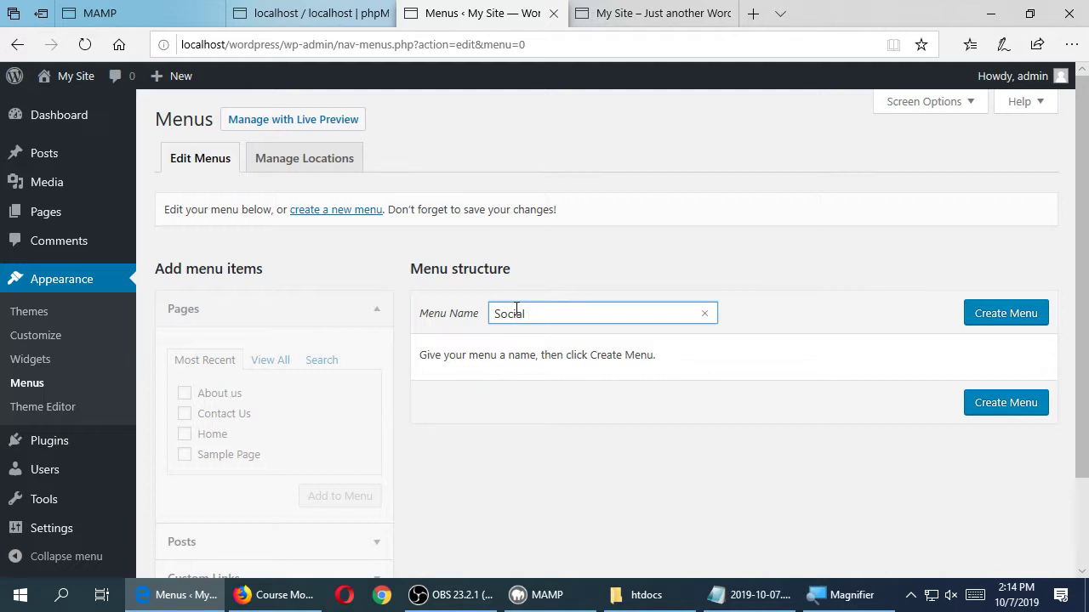
{"action": "type", "text": "Menu"}
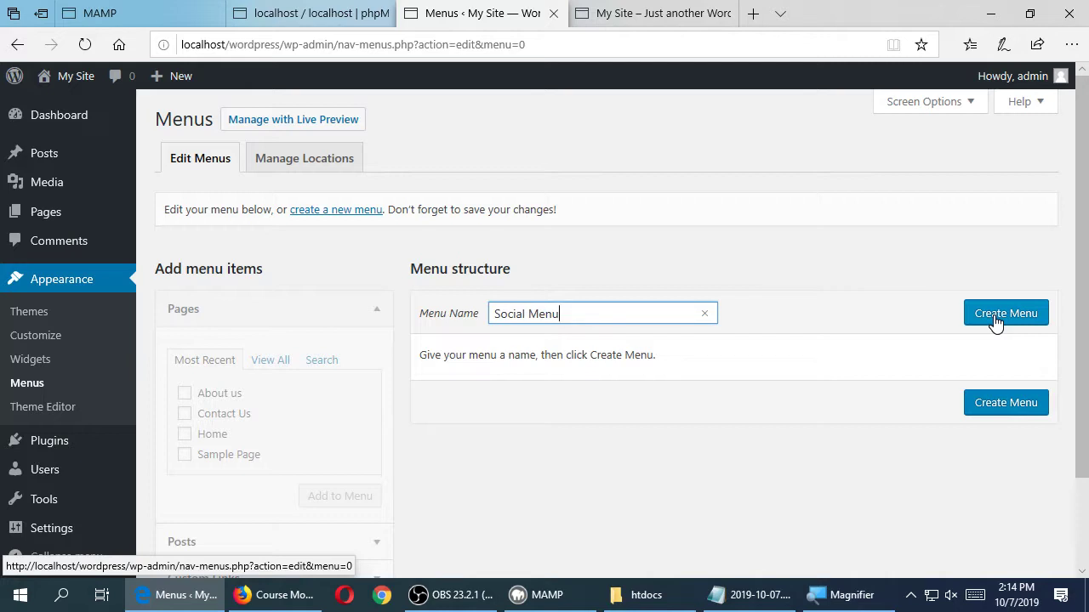
{"action": "left_click", "coordinate": [997, 321]}
- Assign Social Menu to the Social Links Menu location and save it
{"action": "scroll", "coordinate": [876, 403], "scroll_direction": "down", "scroll_amount": 3}
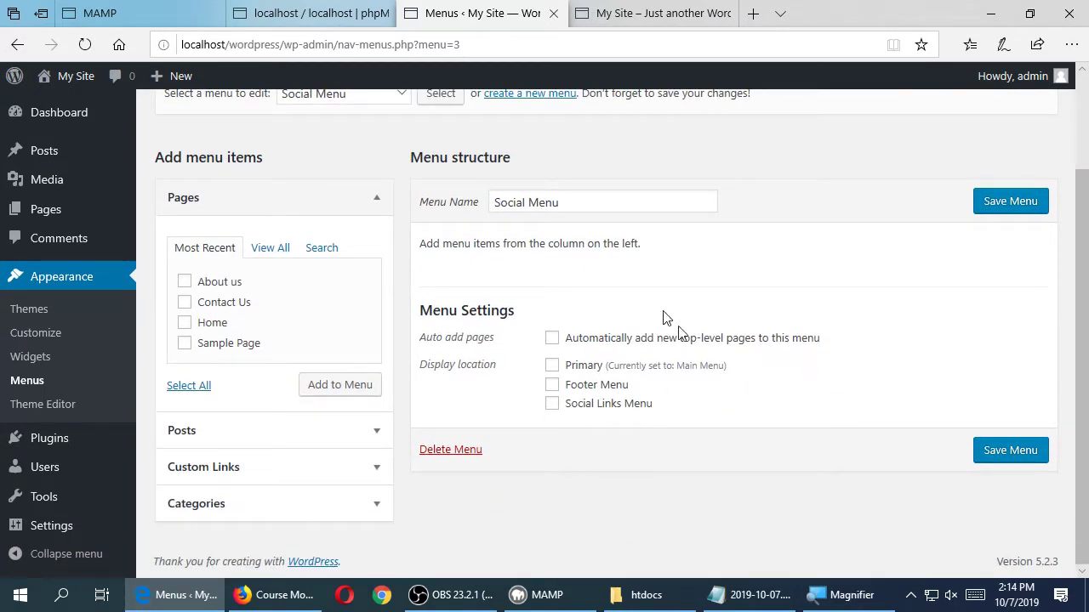
{"action": "left_click", "coordinate": [608, 406]}
{"action": "left_click", "coordinate": [1004, 456]}
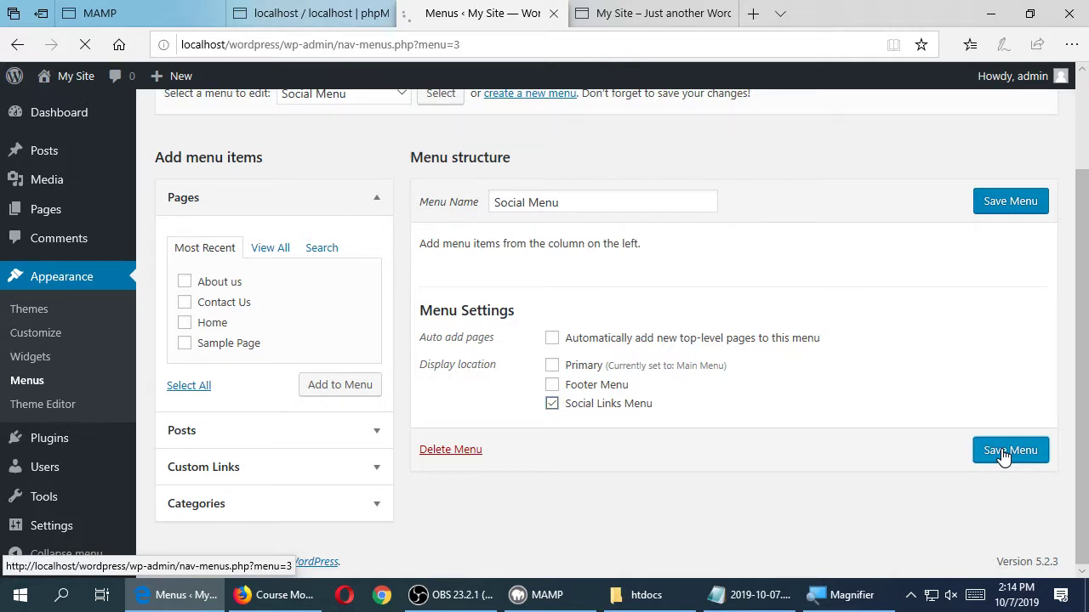
{"action": "scroll", "coordinate": [935, 485], "scroll_direction": "down", "scroll_amount": 1}
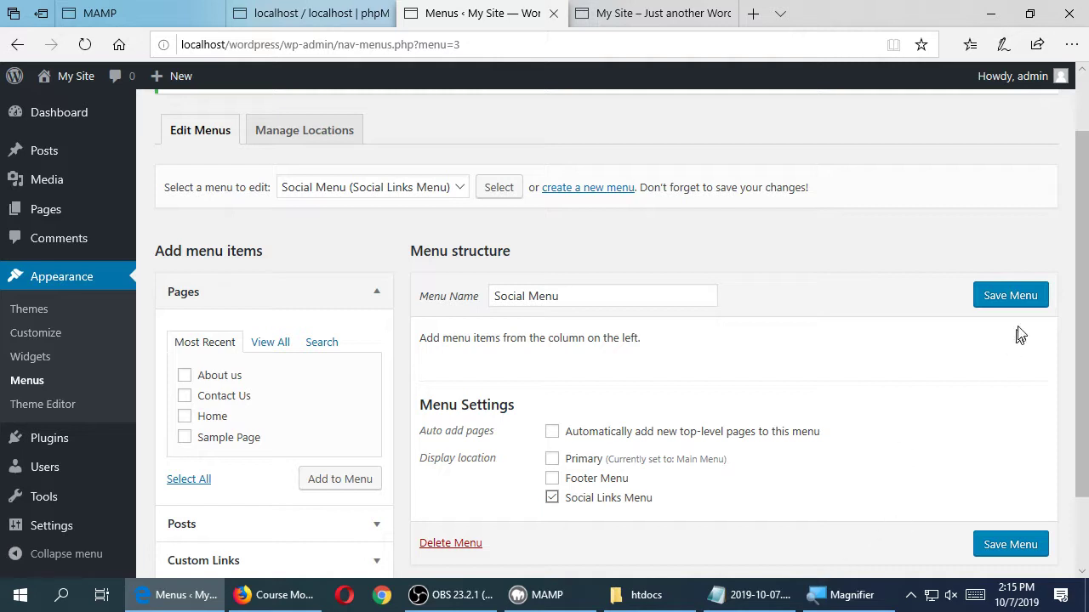
{"action": "left_click", "coordinate": [1020, 297]}
{"action": "scroll", "coordinate": [870, 464], "scroll_direction": "down", "scroll_amount": 2}
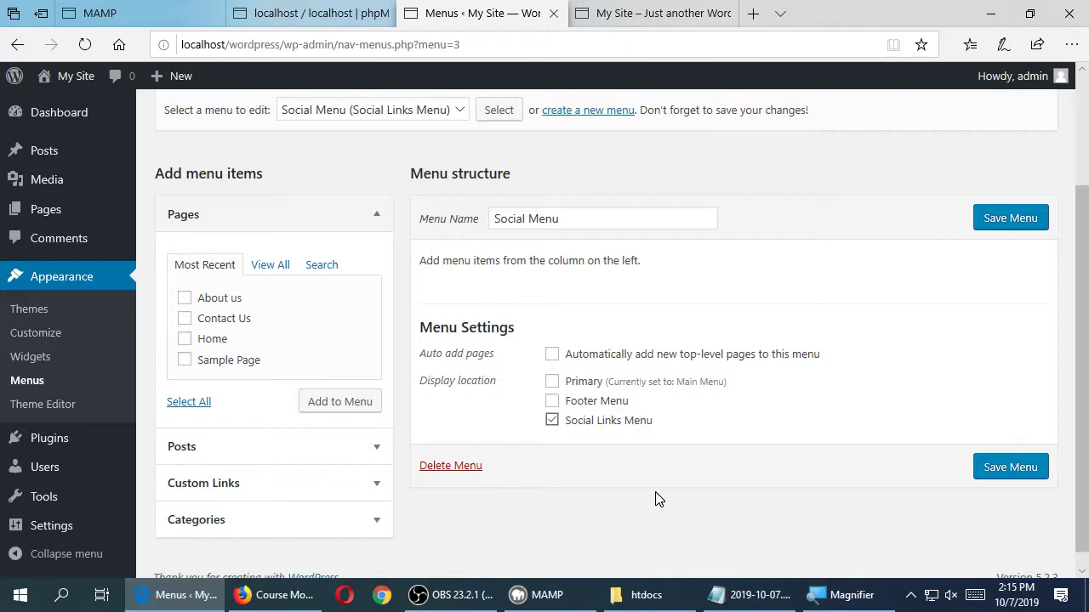
{"action": "left_click", "coordinate": [189, 223]}
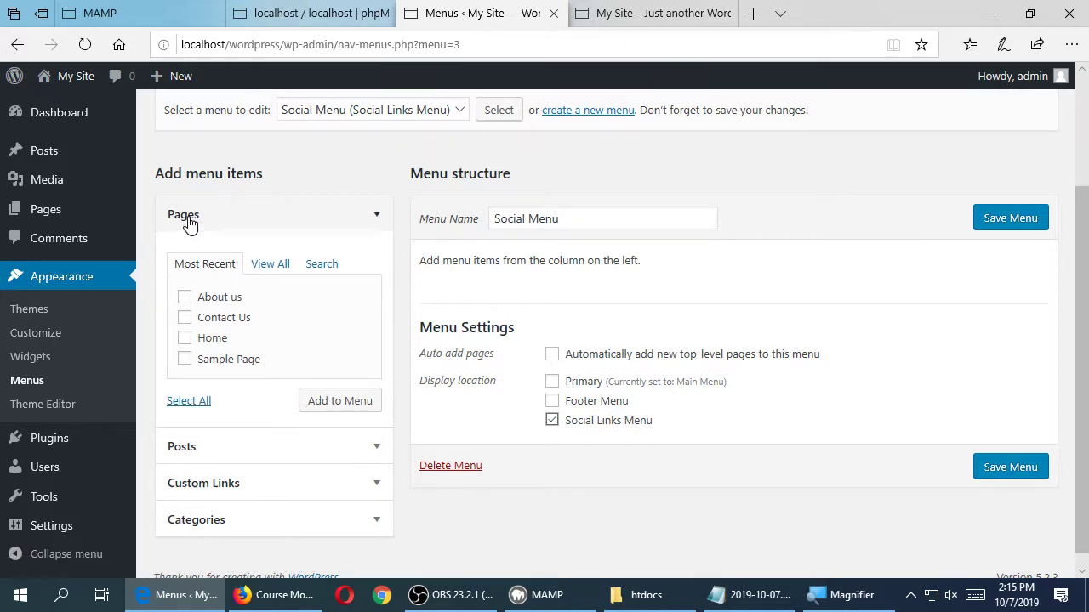
{"action": "left_click", "coordinate": [190, 230]}
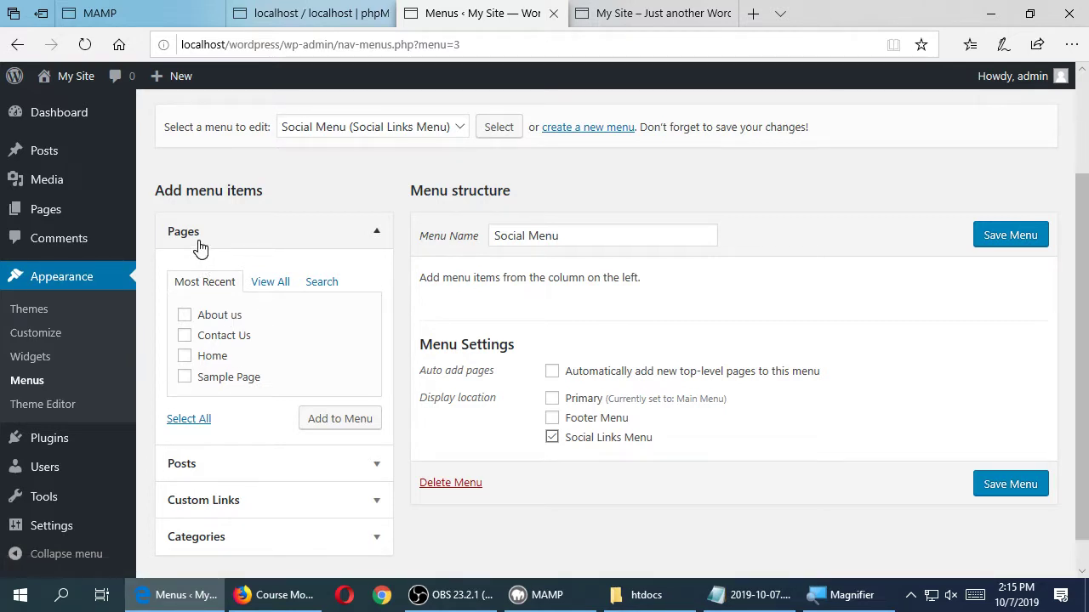
{"action": "scroll", "coordinate": [199, 247], "scroll_direction": "down", "scroll_amount": 1}
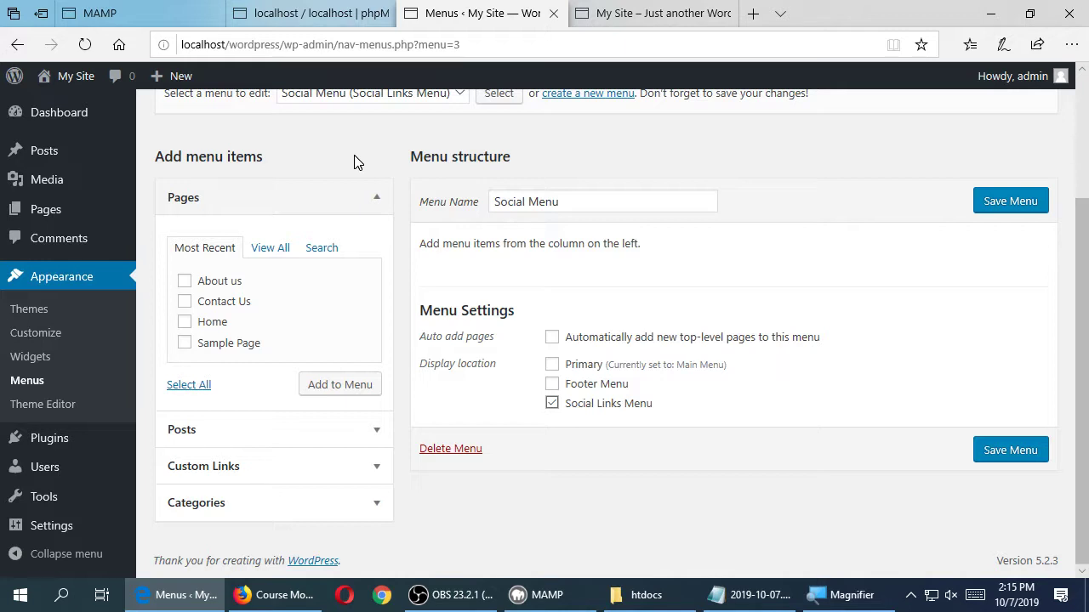
{"action": "left_click", "coordinate": [212, 474]}
- Enter twitter.com with link text Twitter, then save the Social Menu
{"action": "left_click", "coordinate": [240, 360]}
{"action": "left_click", "coordinate": [250, 388]}
{"action": "left_click", "coordinate": [330, 359]}
{"action": "type", "text": "twitter.com"}
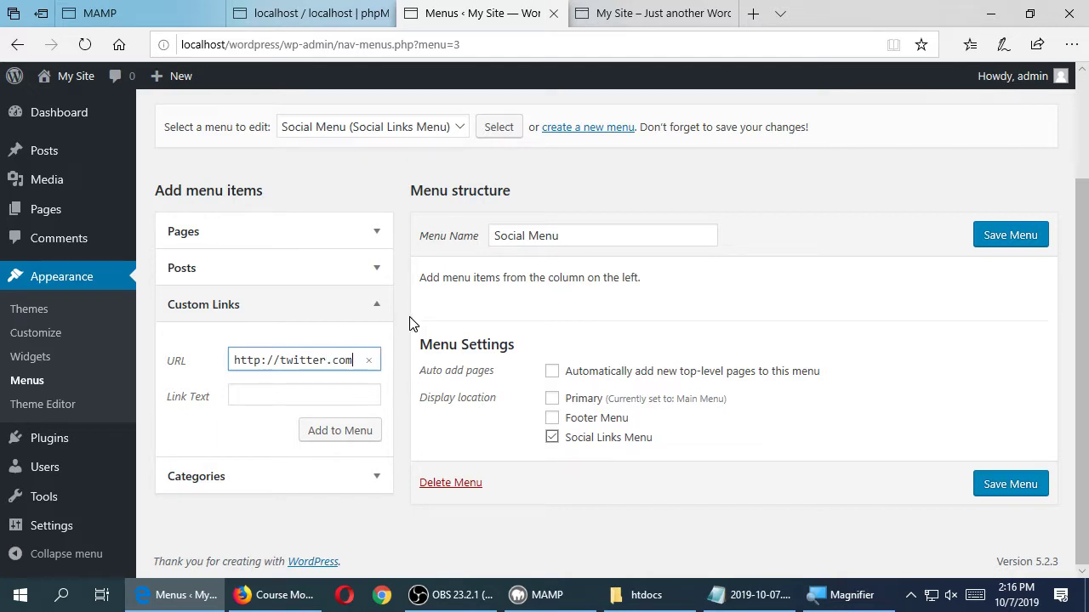
{"action": "key", "text": "Tab"}
{"action": "type", "text": "Twitter"}
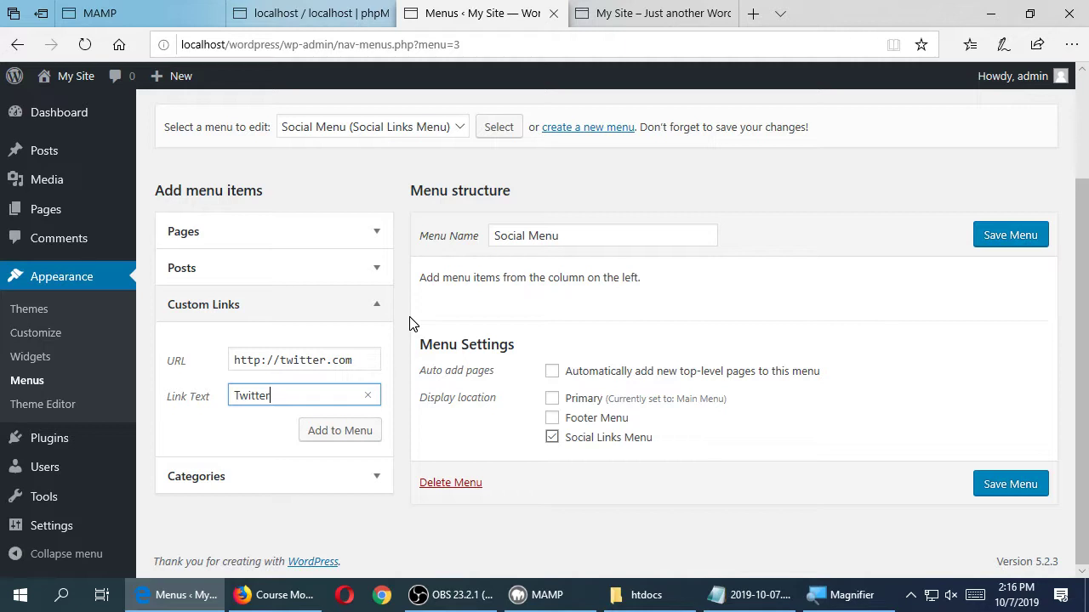
{"action": "left_click", "coordinate": [992, 236]}
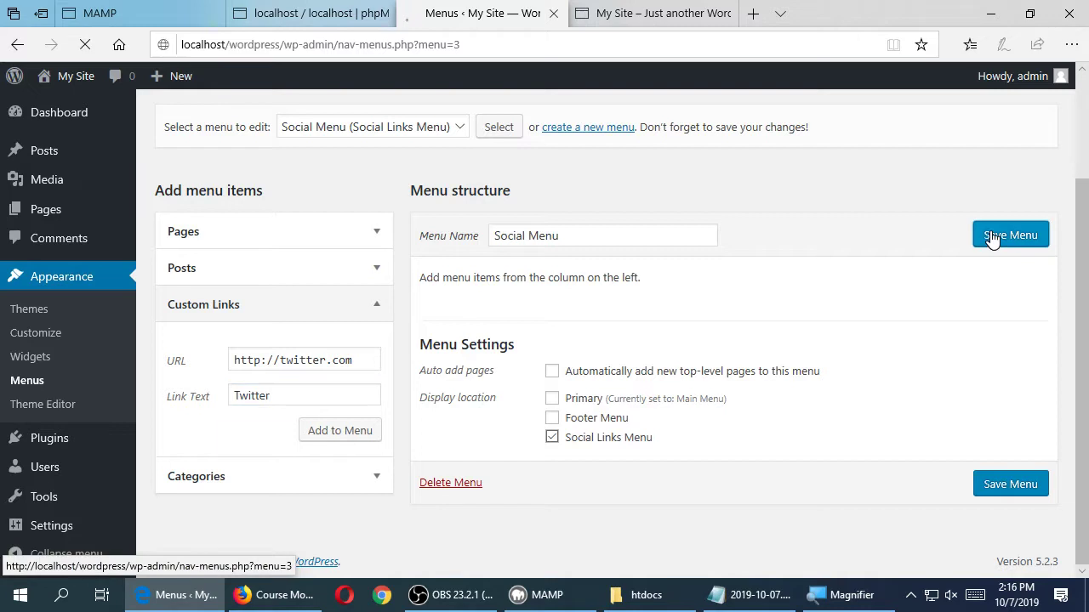
{"action": "scroll", "coordinate": [382, 443], "scroll_direction": "down", "scroll_amount": 2}
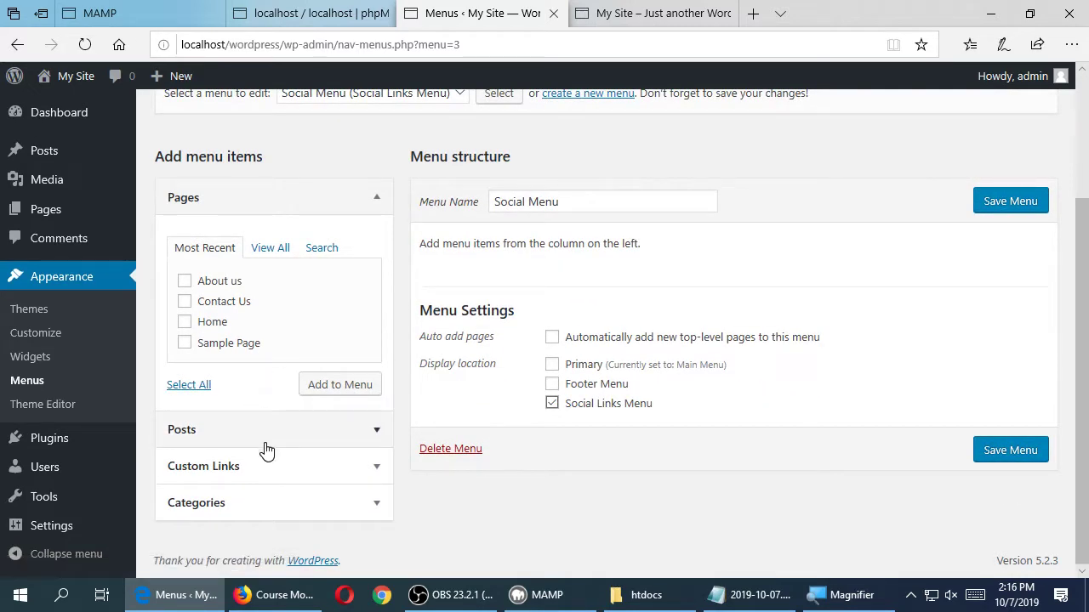
- Add a Twitter custom link to twitter.com to the Social Menu
{"action": "left_click", "coordinate": [218, 473]}
{"action": "left_click", "coordinate": [358, 361]}
{"action": "type", "text": "twi"}
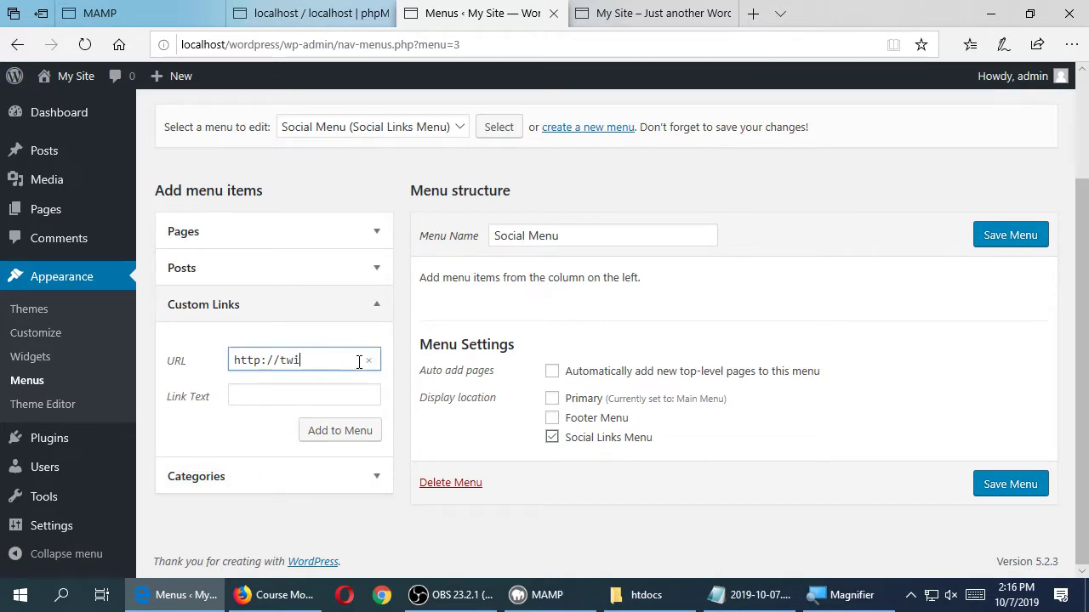
{"action": "type", "text": "tter.com"}
{"action": "key", "text": "Tab"}
{"action": "type", "text": "Twitter"}
{"action": "left_click", "coordinate": [340, 432]}
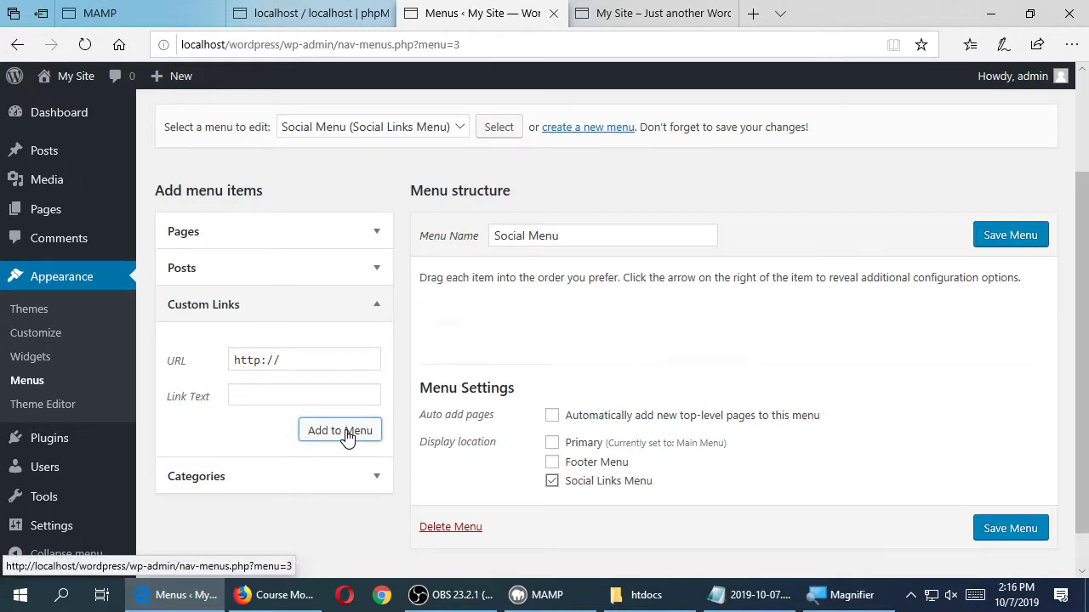
- Add a YouTube custom link to youtube.com
{"action": "left_click", "coordinate": [314, 358]}
{"action": "type", "text": "youtube.com"}
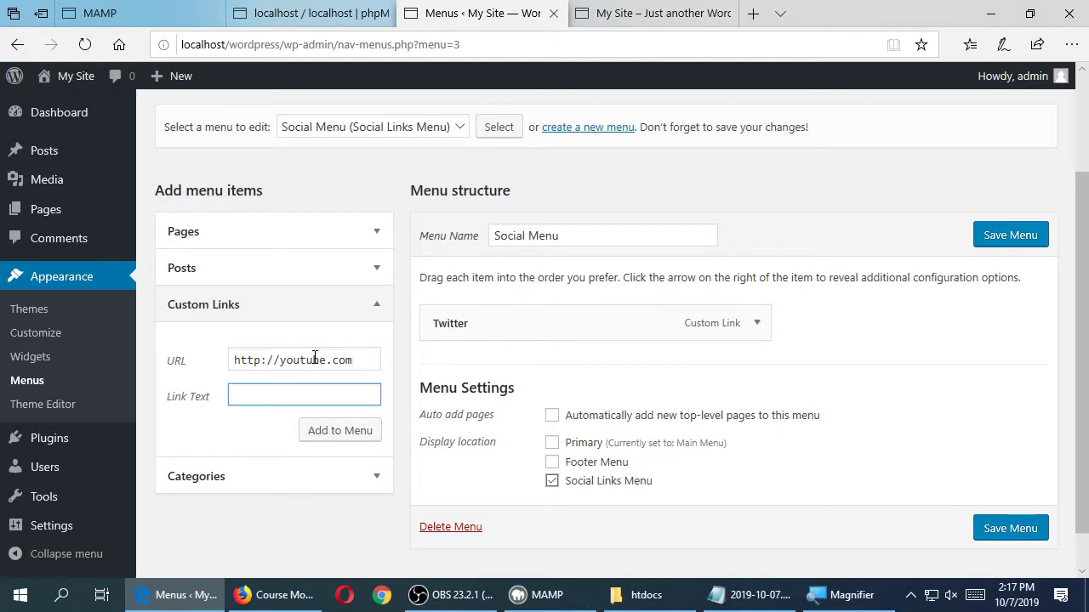
{"action": "type", "text": "YouTube"}
{"action": "left_click", "coordinate": [340, 432]}
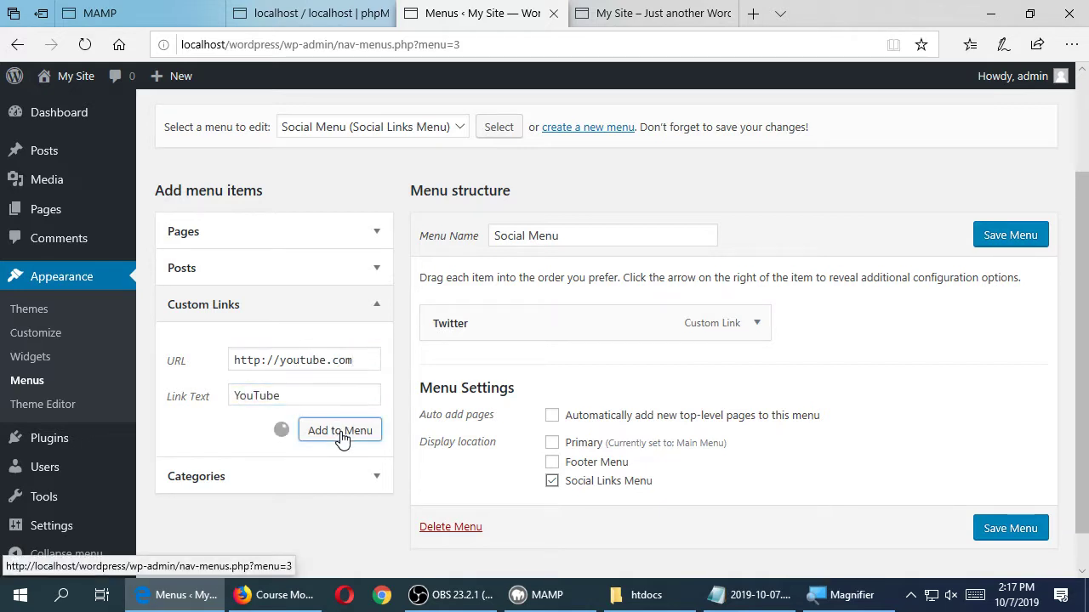
- Add a Twitch custom link to twitch.tv
{"action": "left_click", "coordinate": [335, 360]}
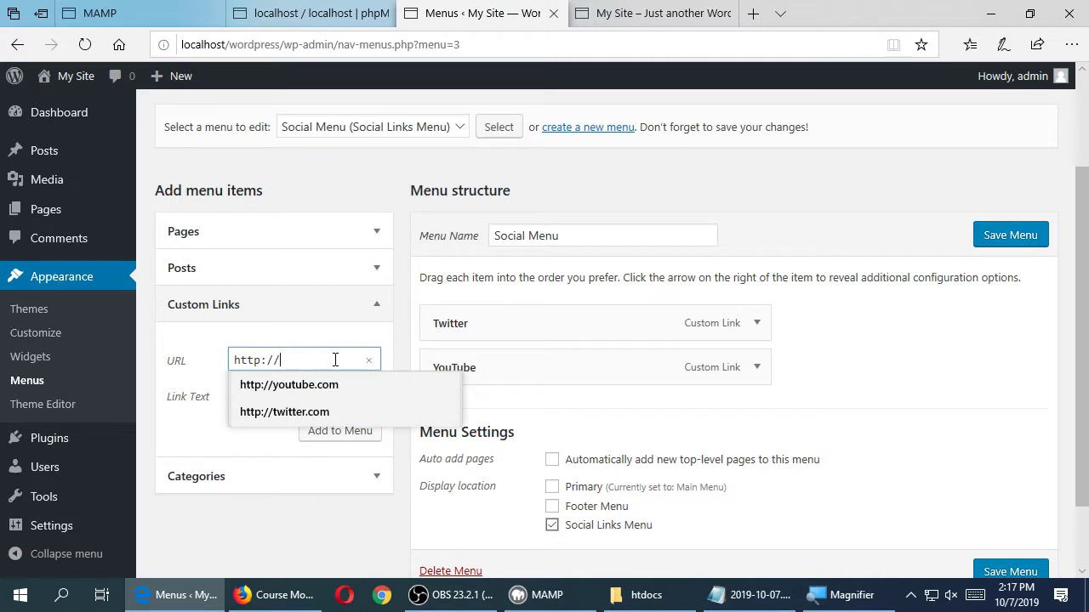
{"action": "type", "text": "wit"}
{"action": "key", "text": "BackSpace"}
{"action": "key", "text": "BackSpace"}
{"action": "key", "text": "BackSpace"}
{"action": "type", "text": "twitch.tv"}
{"action": "key", "text": "Tab"}
{"action": "type", "text": "Twitc"}
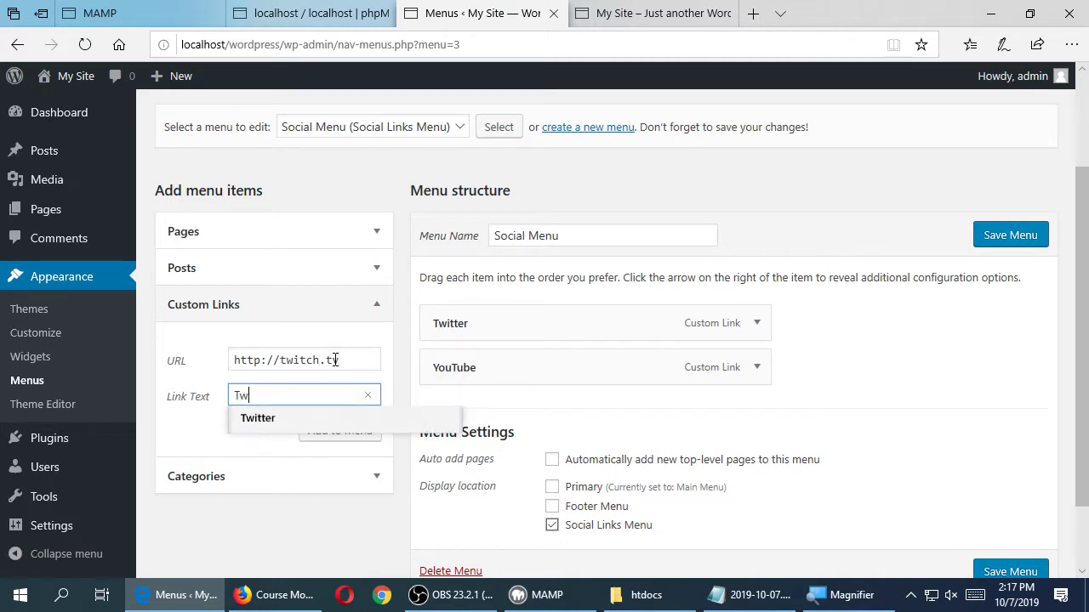
{"action": "left_click", "coordinate": [321, 432]}
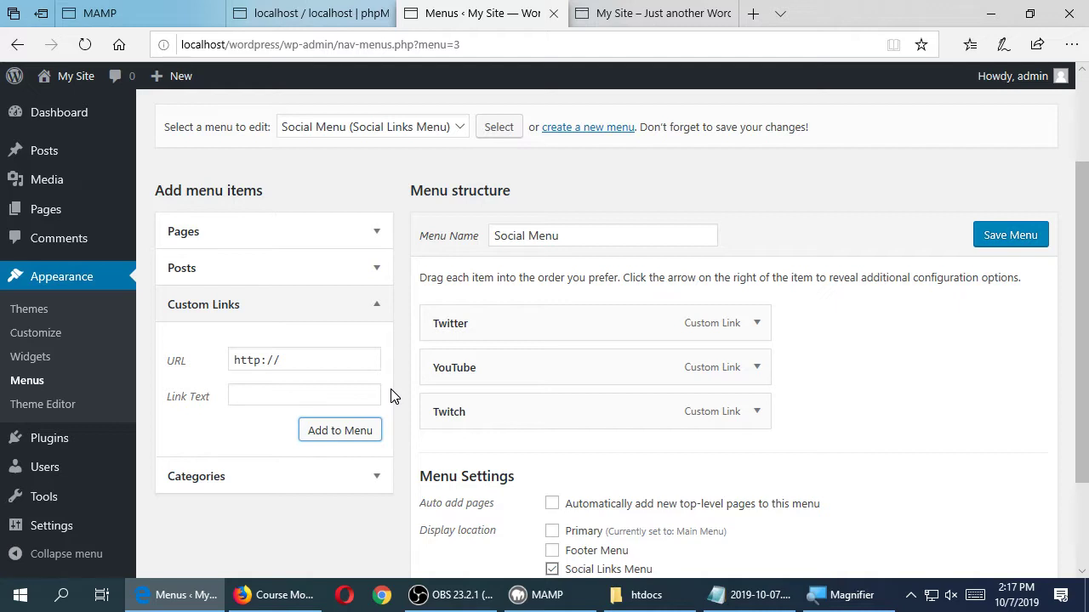
- Save the Social Menu and reload the site's home page to show the new icons
{"action": "left_click", "coordinate": [1008, 236]}
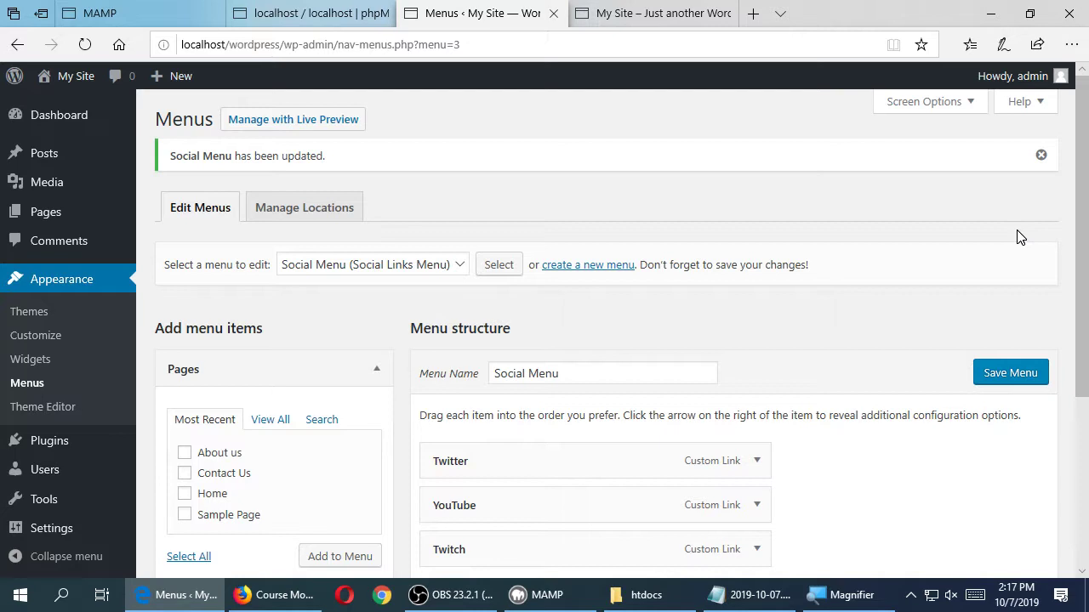
{"action": "scroll", "coordinate": [907, 263], "scroll_direction": "down", "scroll_amount": 3}
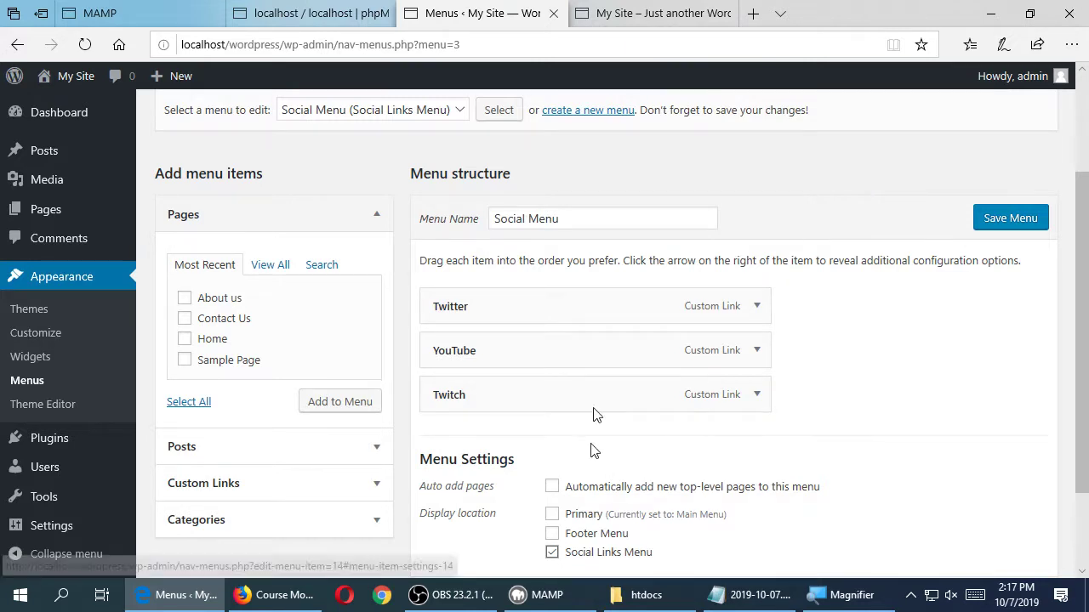
{"action": "left_click", "coordinate": [640, 13]}
{"action": "left_click", "coordinate": [76, 50]}
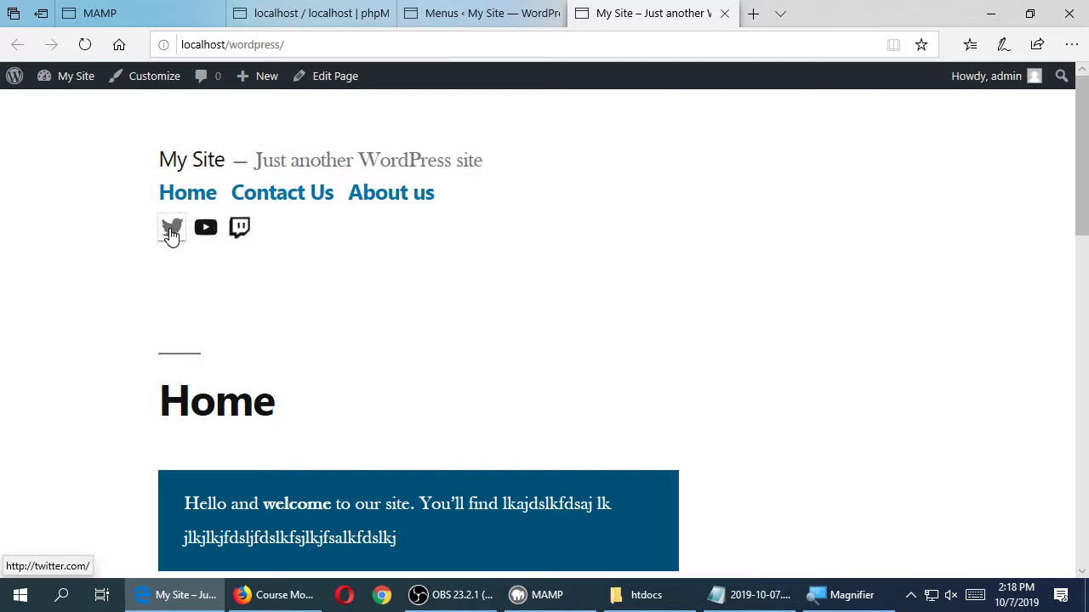
- Test the Twitter icon's link, return to the home page and bring up the notes
{"action": "left_click", "coordinate": [171, 228]}
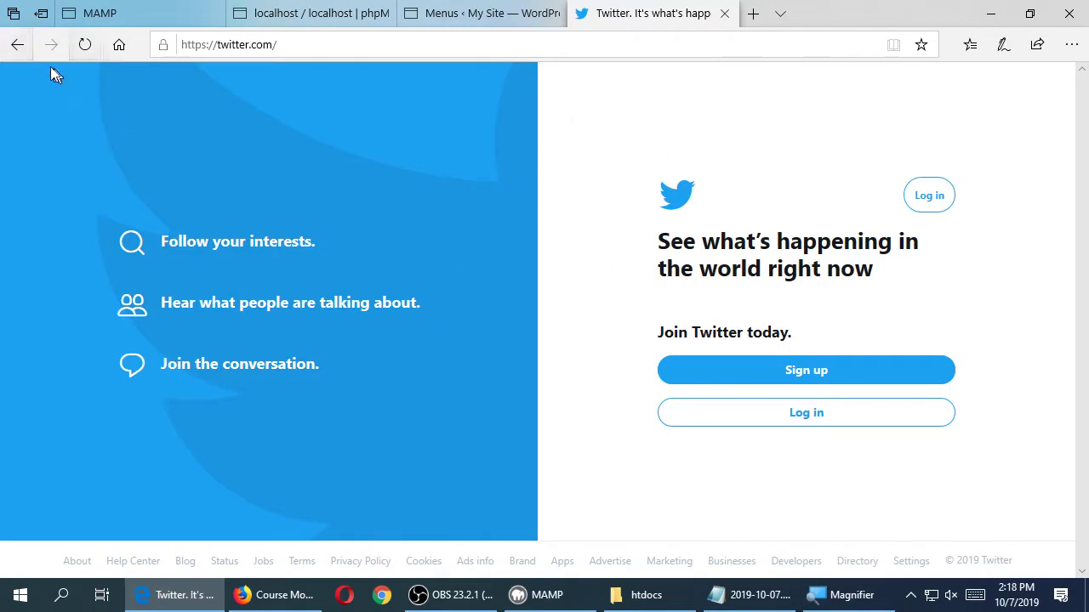
{"action": "left_click", "coordinate": [18, 44]}
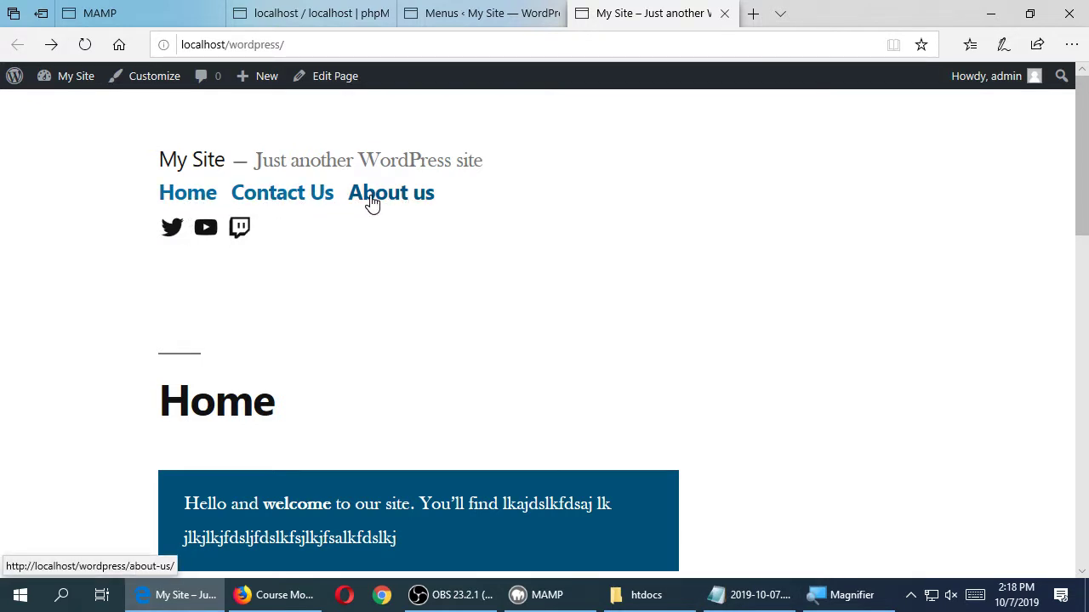
{"action": "left_click", "coordinate": [748, 594]}
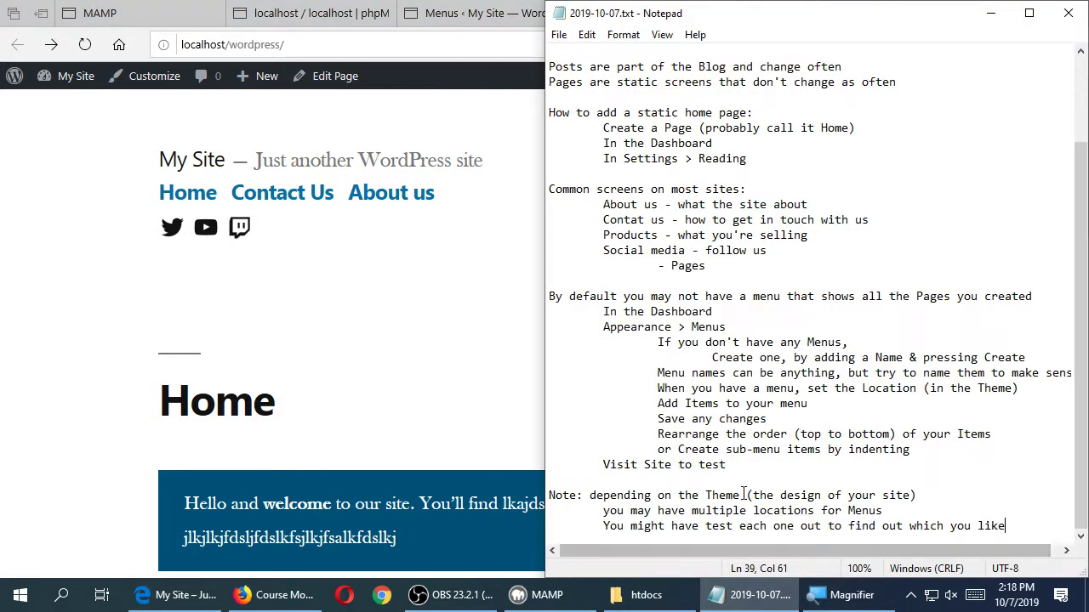
- Add the note 'Menu items can have two types of links:' with indented Internal and External lines
{"action": "key", "text": "super+plus"}
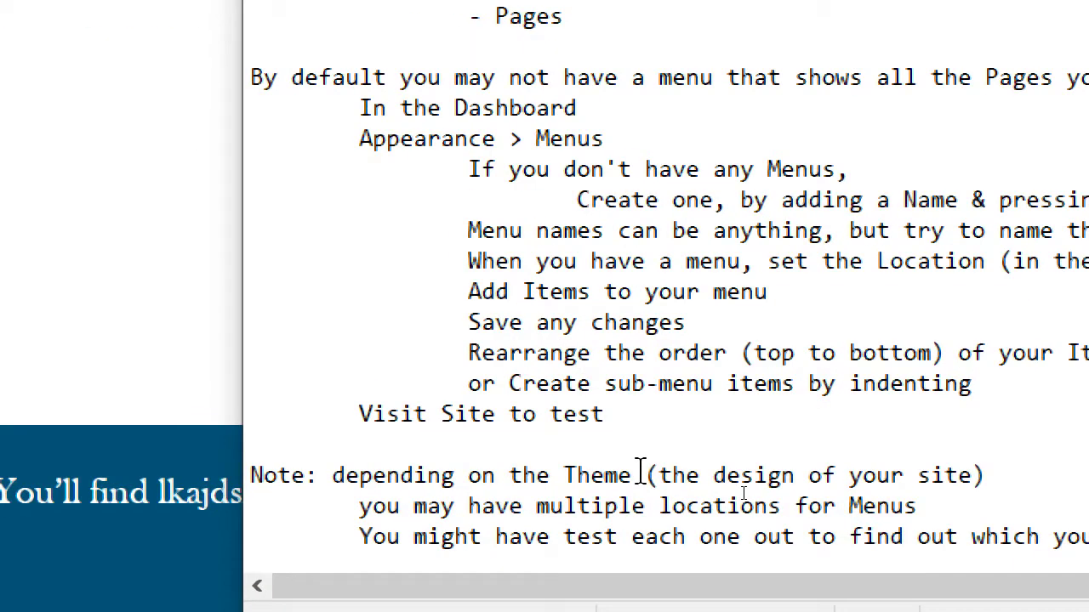
{"action": "key", "text": "ctrl+End"}
{"action": "key", "text": "Return"}
{"action": "key", "text": "Return"}
{"action": "type", "text": "Menu items an h"}
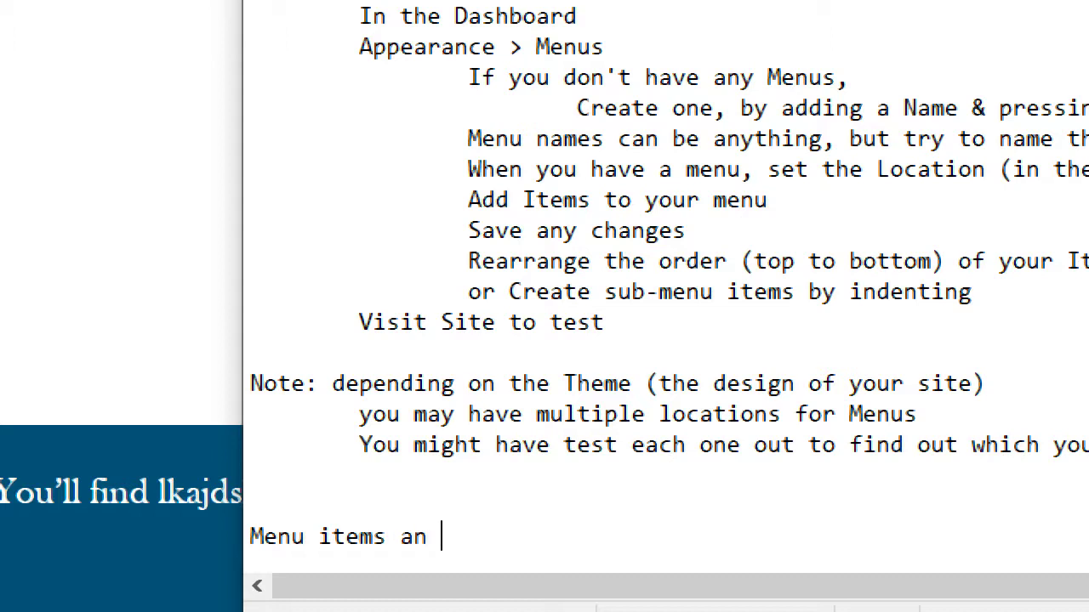
{"action": "key", "text": "BackSpace"}
{"action": "key", "text": "BackSpace"}
{"action": "key", "text": "BackSpace"}
{"action": "key", "text": "BackSpace"}
{"action": "type", "text": "can hvae t"}
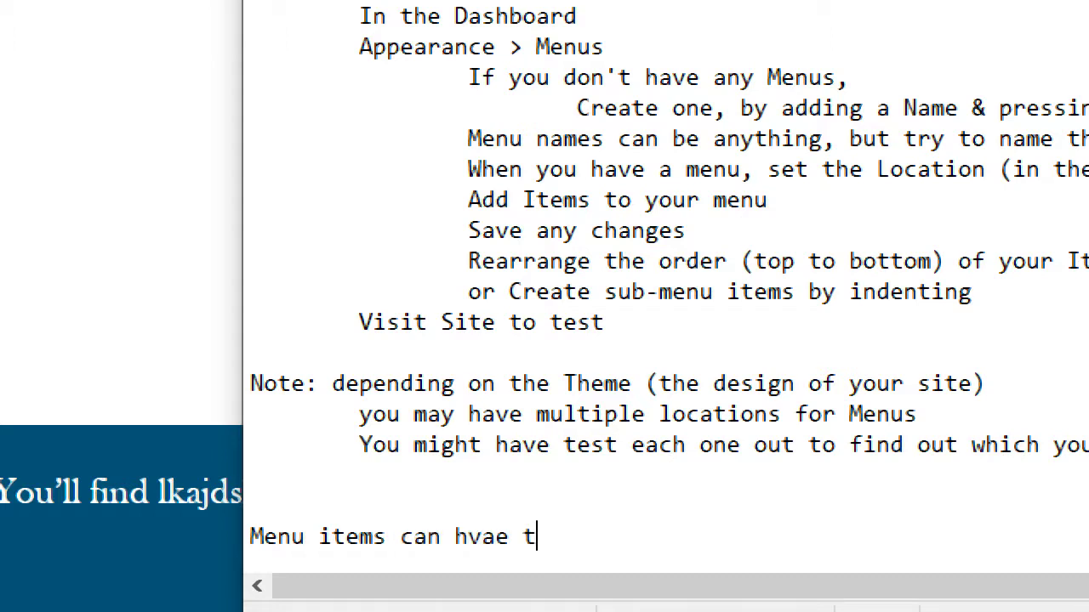
{"action": "key", "text": "BackSpace"}
{"action": "key", "text": "BackSpace"}
{"action": "key", "text": "BackSpace"}
{"action": "key", "text": "BackSpace"}
{"action": "key", "text": "BackSpace"}
{"action": "type", "text": "ave two types of links:"}
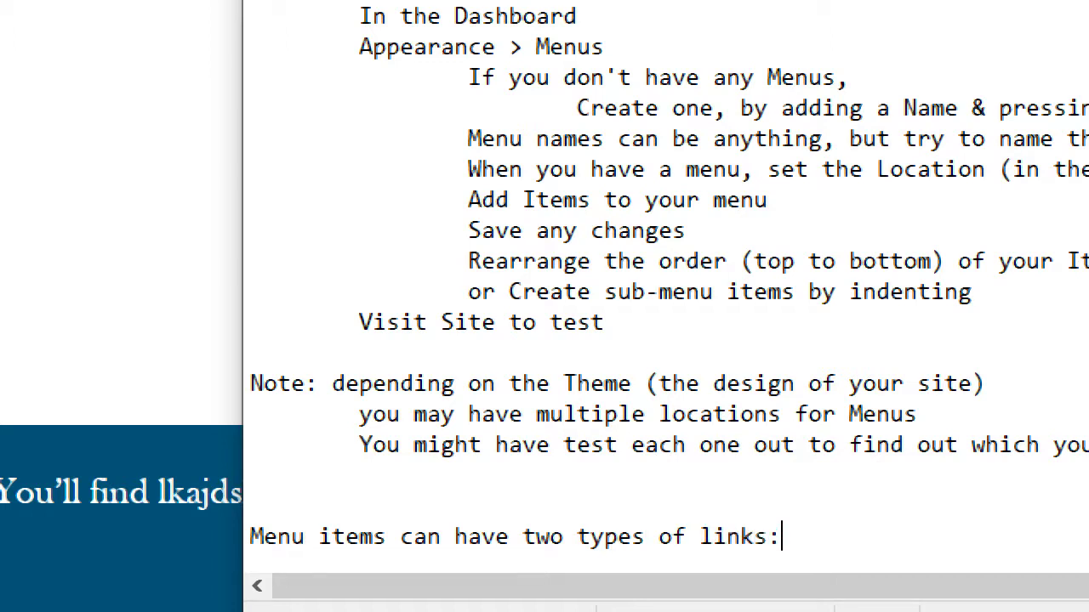
{"action": "key", "text": "Return"}
{"action": "key", "text": "Tab"}
{"action": "type", "text": "Internal"}
{"action": "key", "text": "Return"}
{"action": "key", "text": "Tab"}
{"action": "type", "text": "External"}
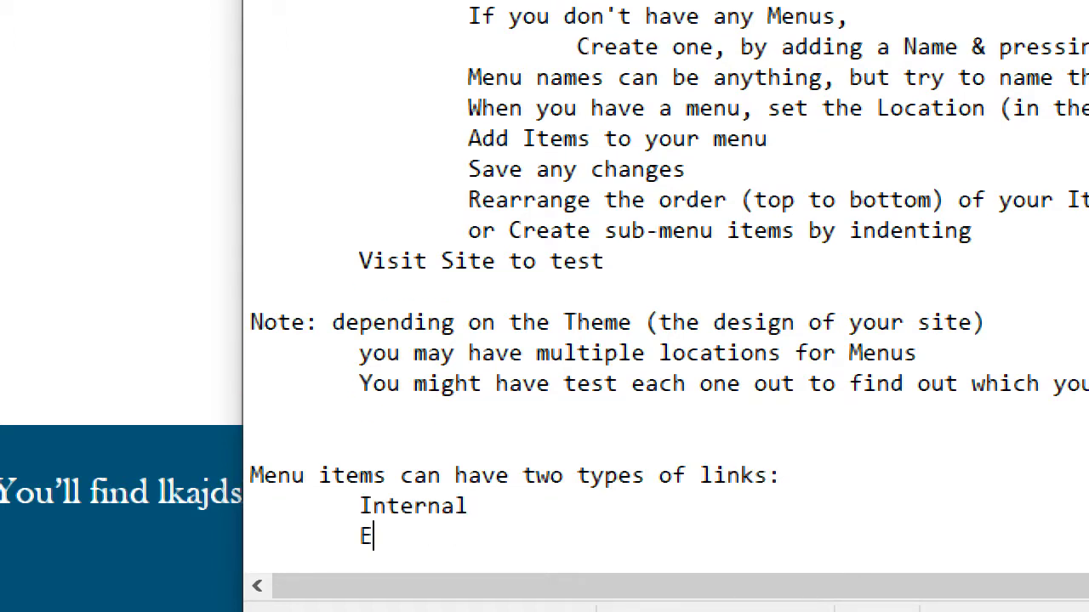
- Describe Internal as 'Links to different screens of your site' and External as 'Links to another website'
{"action": "key", "text": "Up"}
{"action": "type", "text": "- Links to dif"}
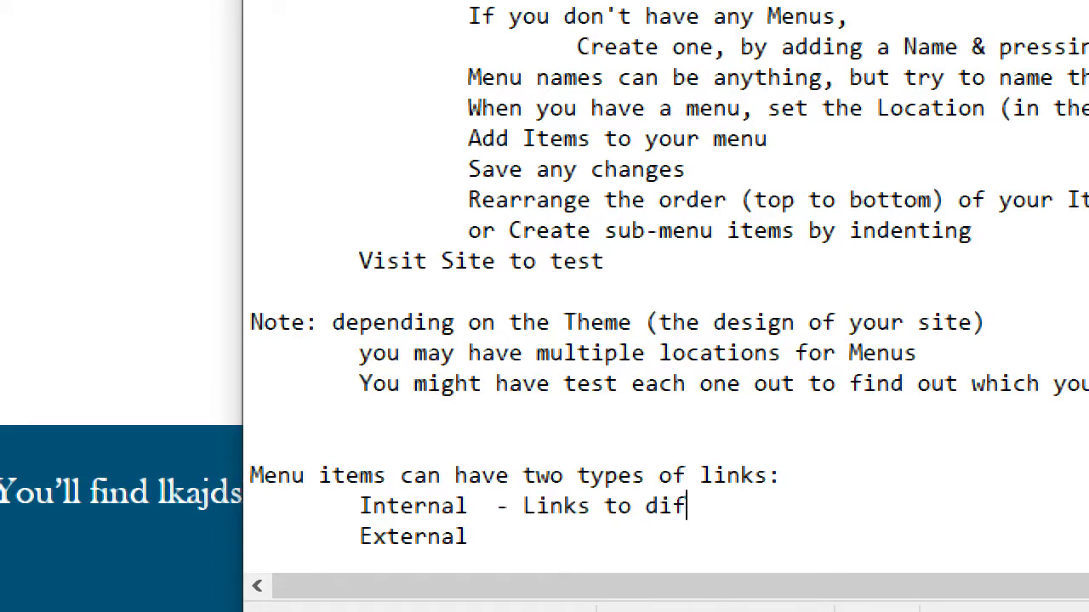
{"action": "type", "text": "ferent screens of y"}
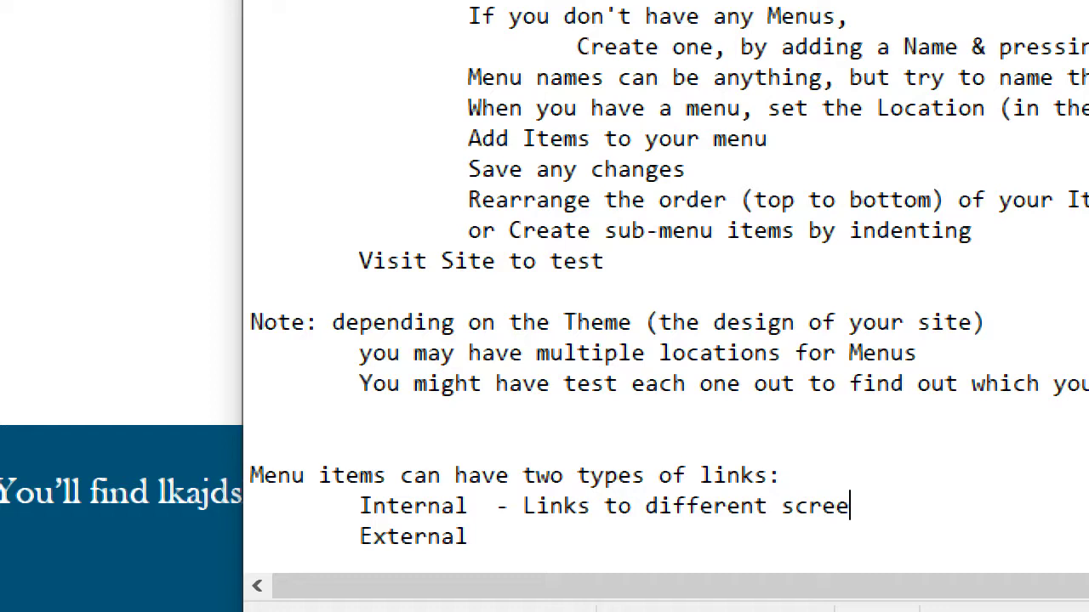
{"action": "type", "text": "our site"}
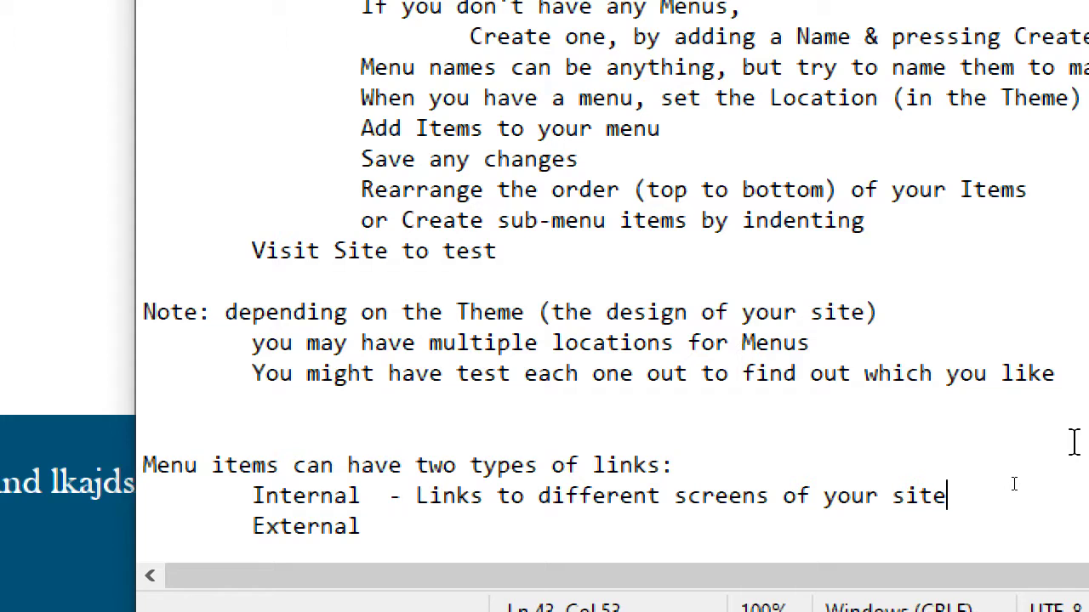
{"action": "key", "text": "Down"}
{"action": "type", "text": "- Links to another websites"}
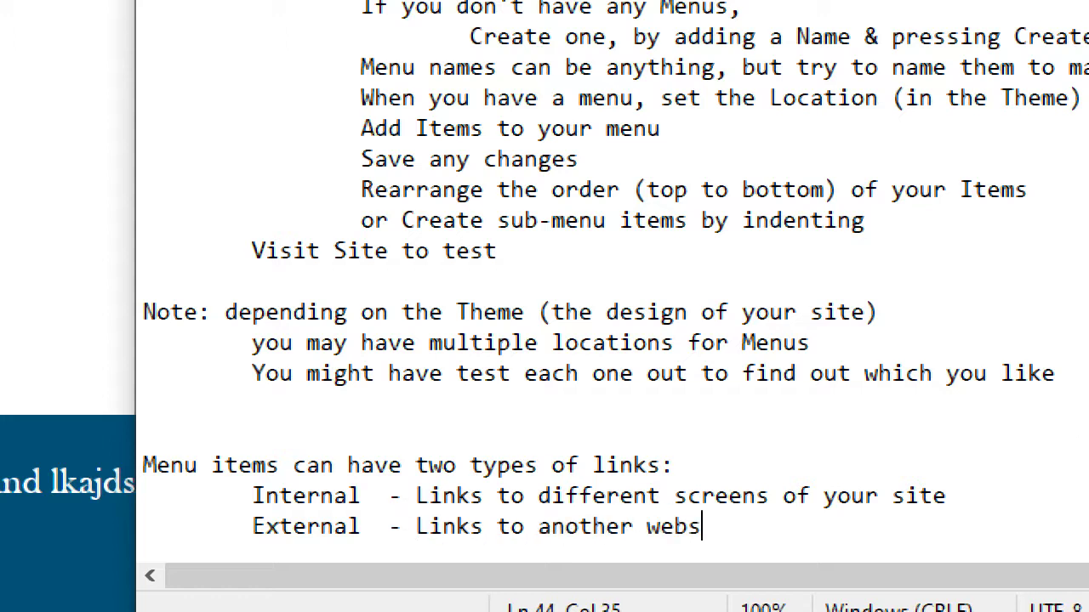
{"action": "key", "text": "BackSpace"}
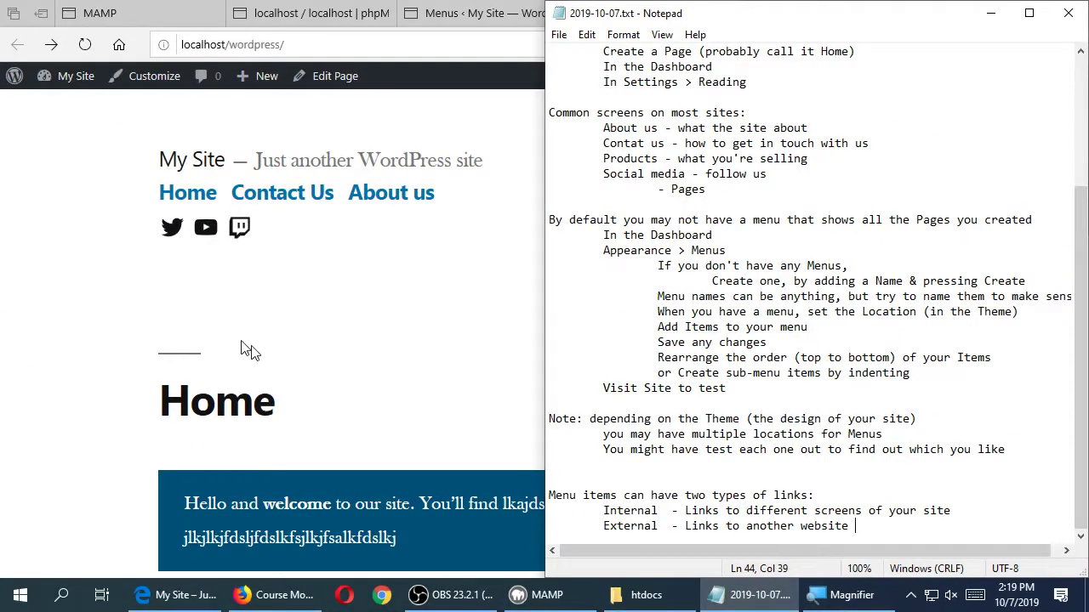
- Test the YouTube social icon on the live site and come back
{"action": "left_click", "coordinate": [155, 265]}
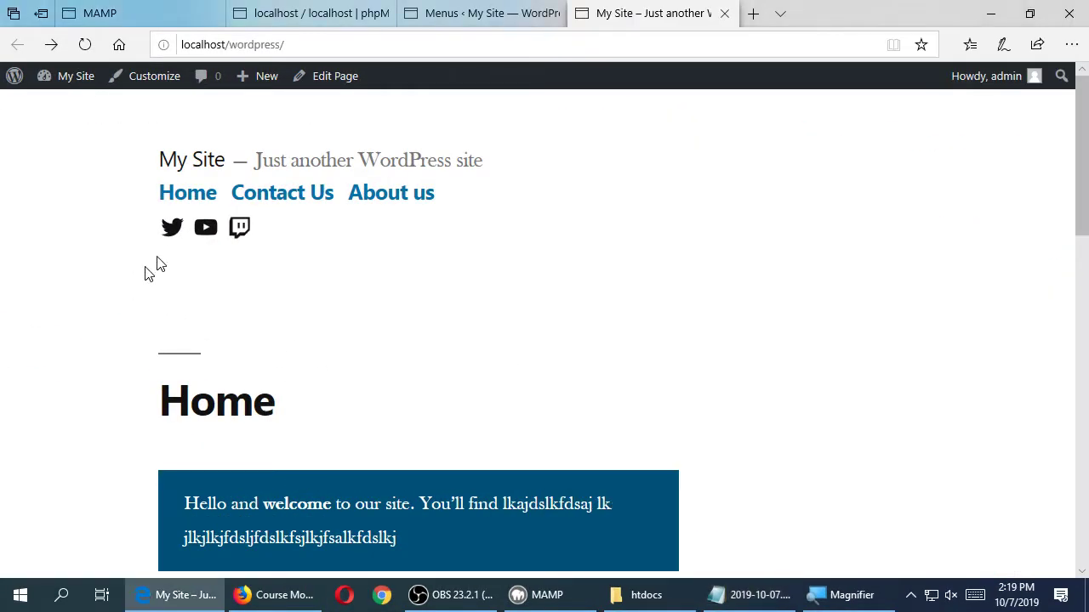
{"action": "left_click", "coordinate": [205, 231]}
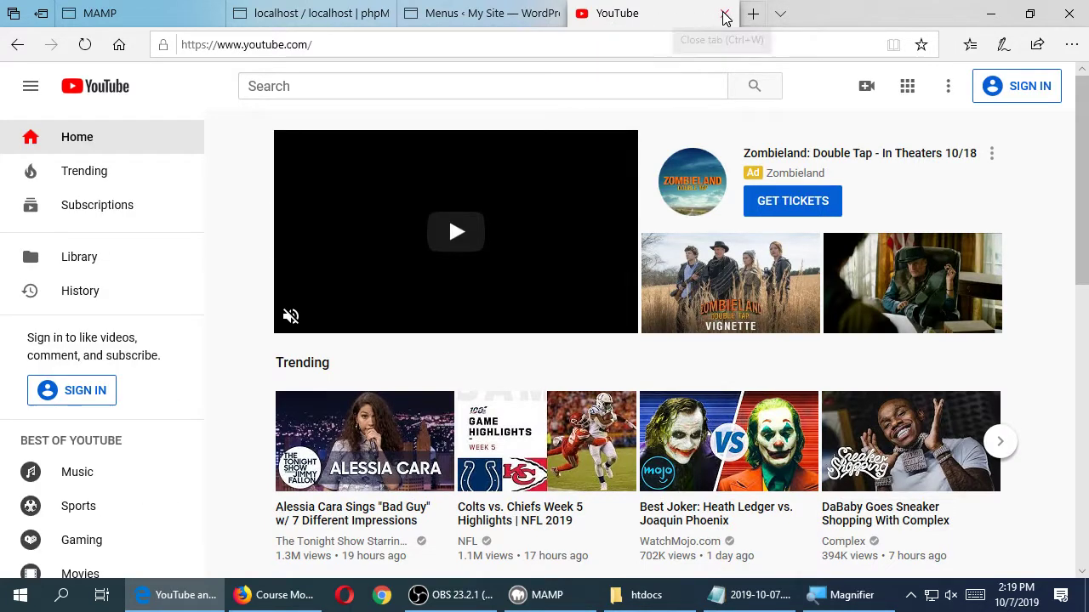
{"action": "left_click", "coordinate": [18, 47]}
{"action": "mouse_move", "coordinate": [55, 85]}
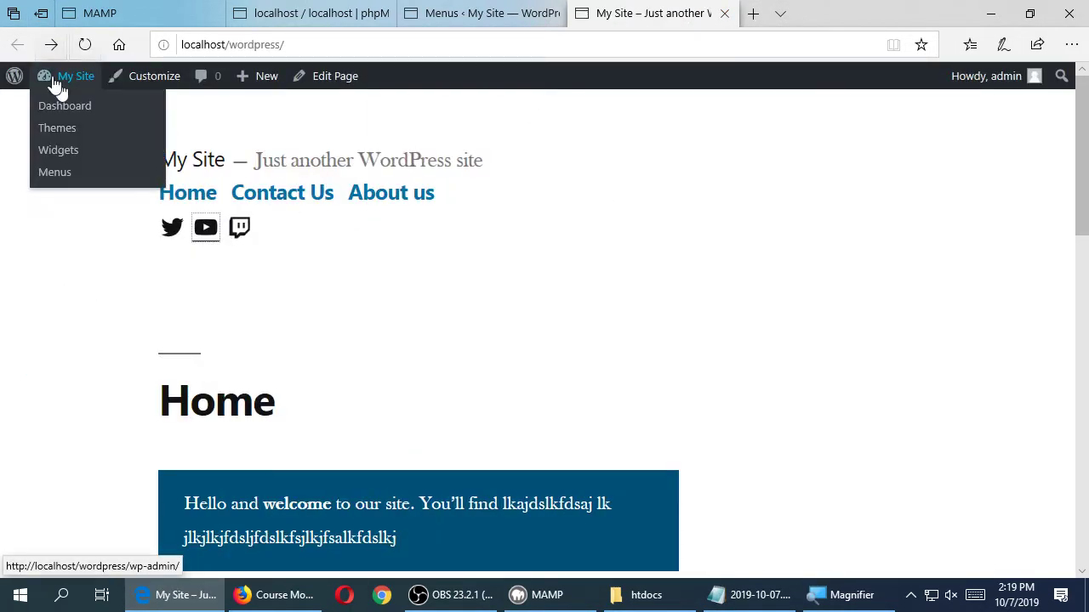
{"action": "left_click", "coordinate": [289, 313]}
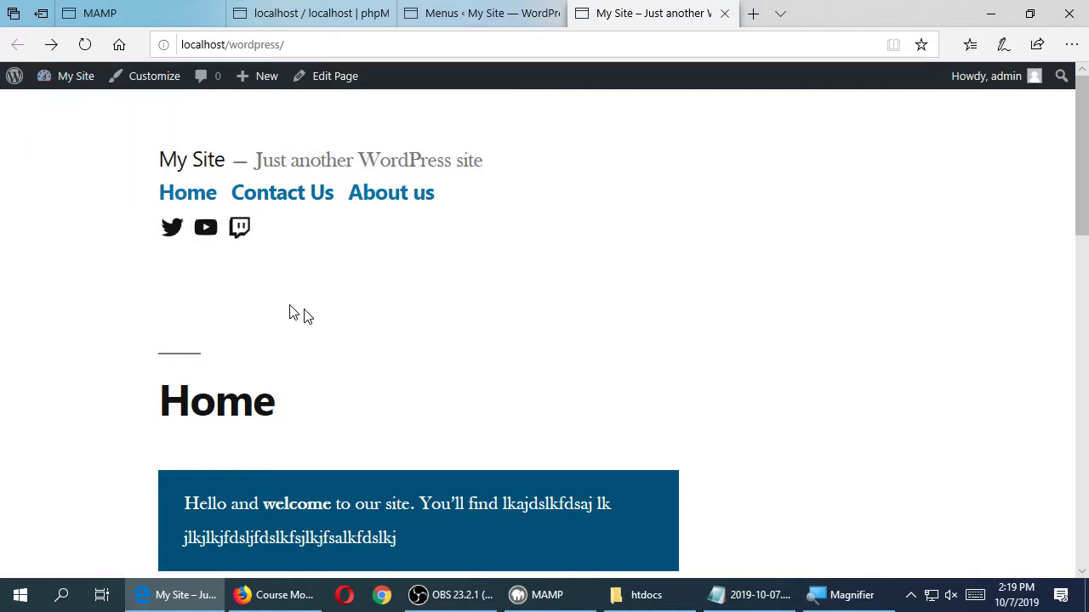
- Test the Twitch icon, whose page is blocked, and the Twitter icon on the live site
{"action": "left_click", "coordinate": [241, 228]}
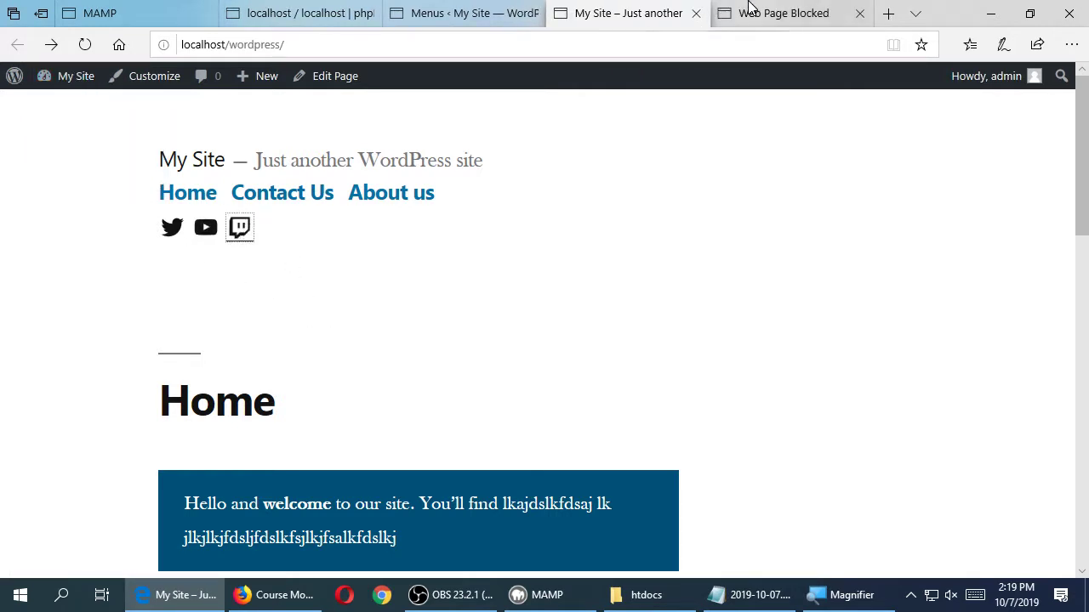
{"action": "middle_click", "coordinate": [793, 12]}
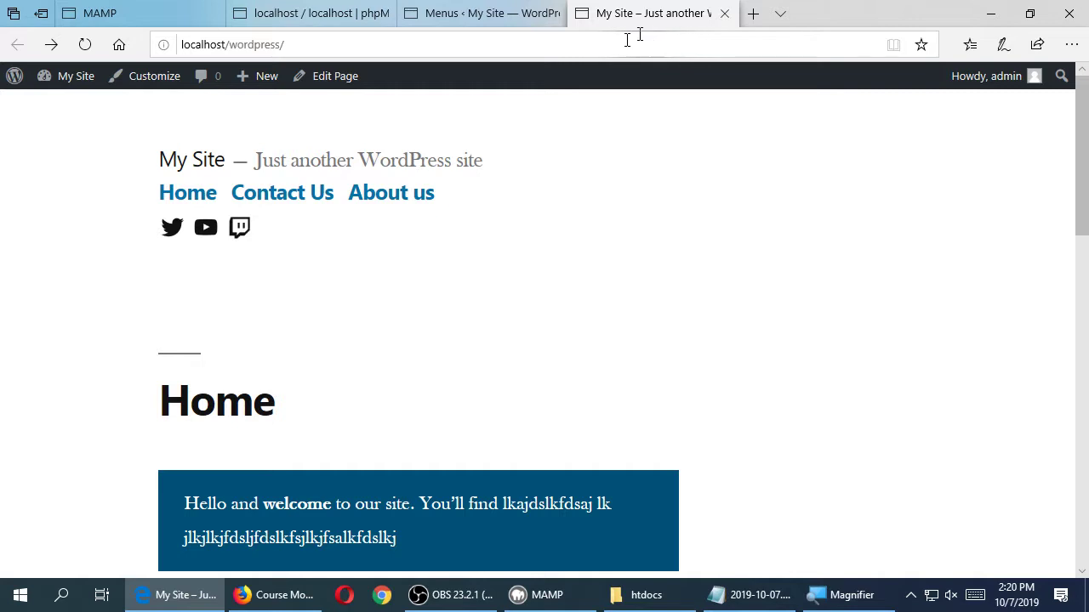
{"action": "right_click", "coordinate": [245, 226]}
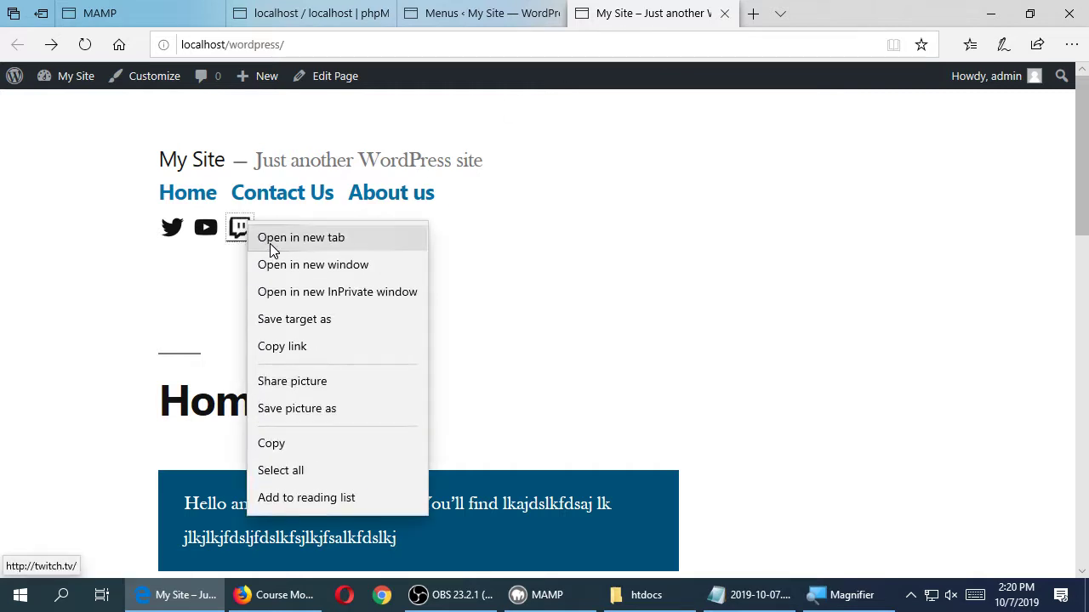
{"action": "left_click", "coordinate": [200, 292]}
{"action": "left_click", "coordinate": [172, 230]}
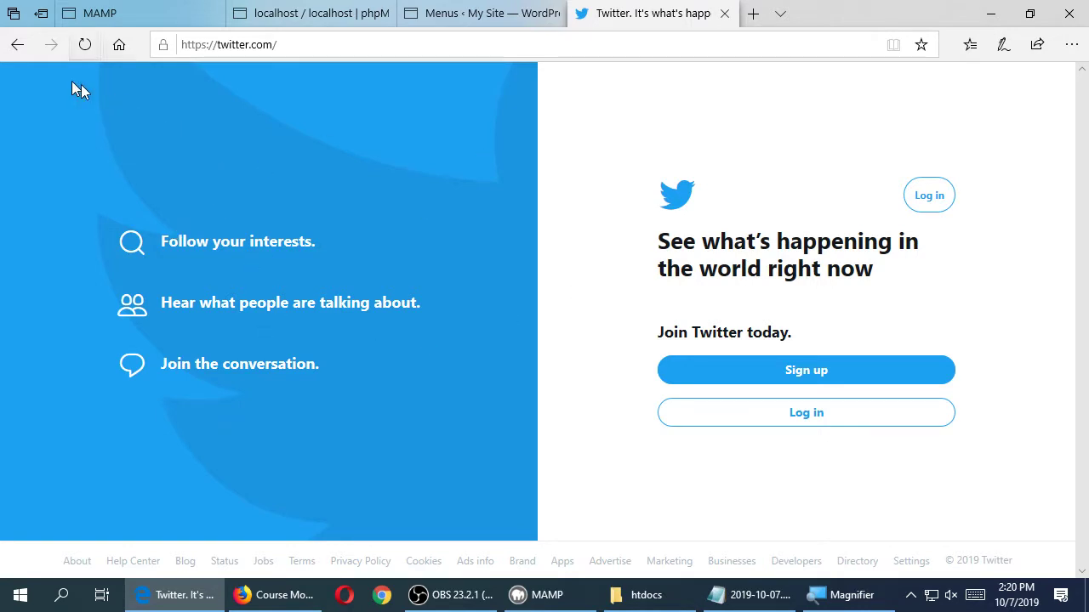
{"action": "left_click", "coordinate": [16, 46]}
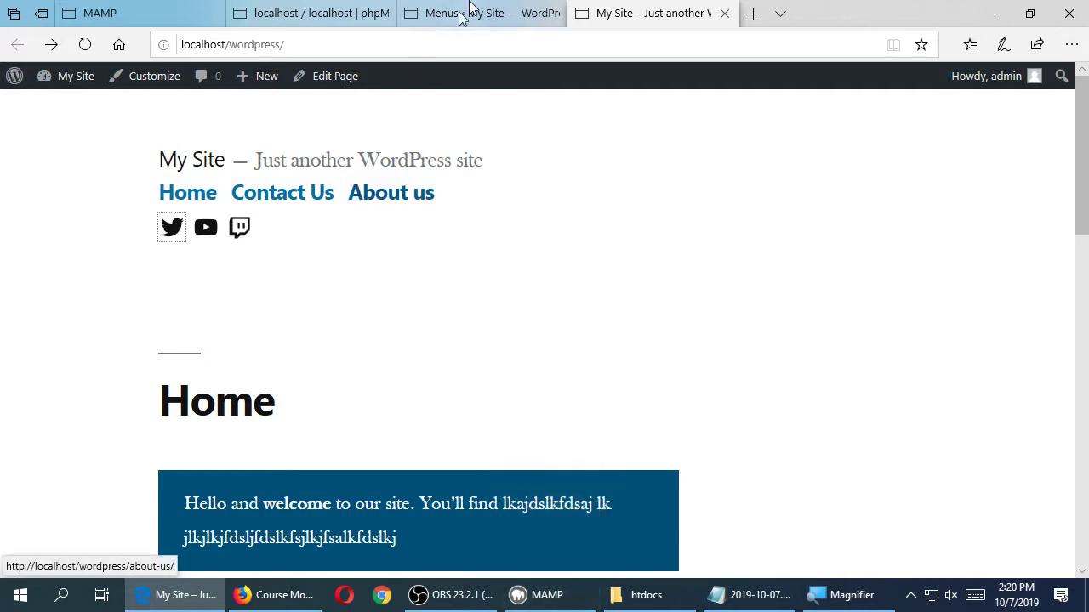
{"action": "left_click", "coordinate": [516, 10]}
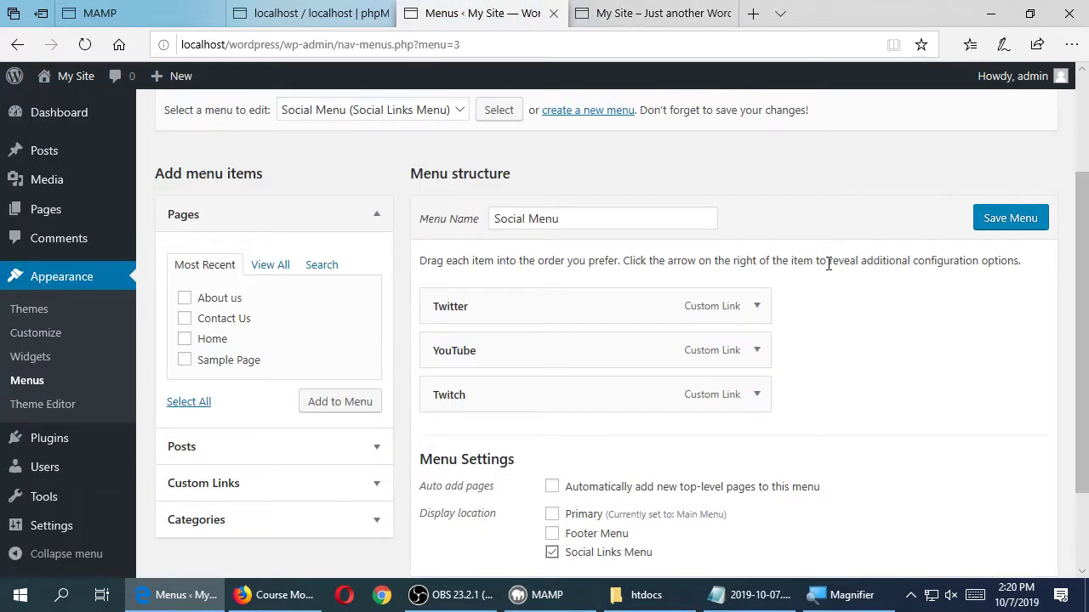
{"action": "scroll", "coordinate": [833, 264], "scroll_direction": "down", "scroll_amount": 1}
{"action": "scroll", "coordinate": [833, 263], "scroll_direction": "up", "scroll_amount": 3}
{"action": "scroll", "coordinate": [827, 252], "scroll_direction": "down", "scroll_amount": 3}
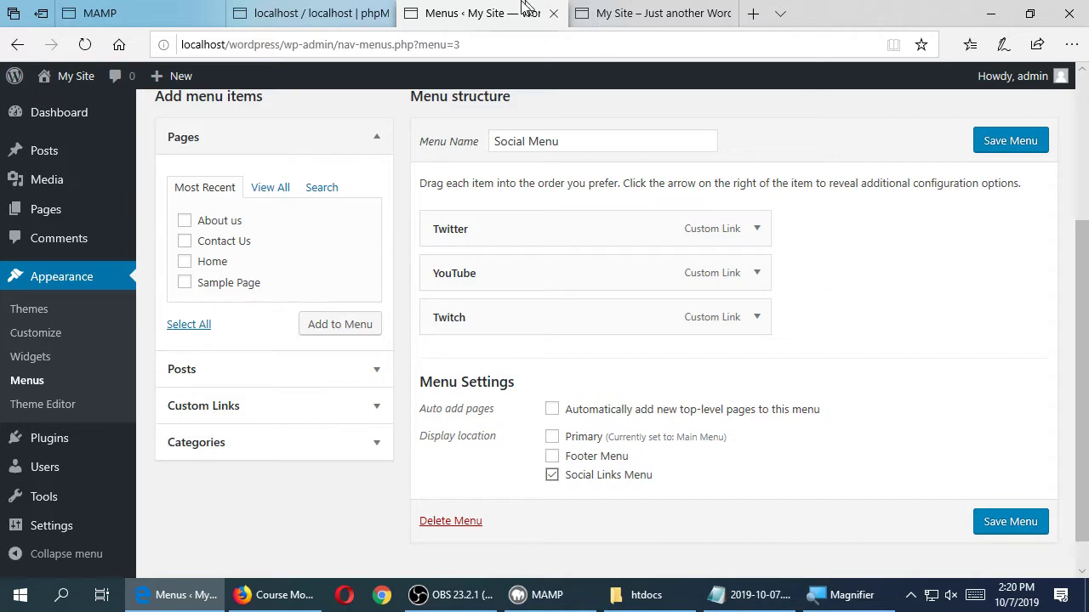
{"action": "left_click", "coordinate": [757, 228]}
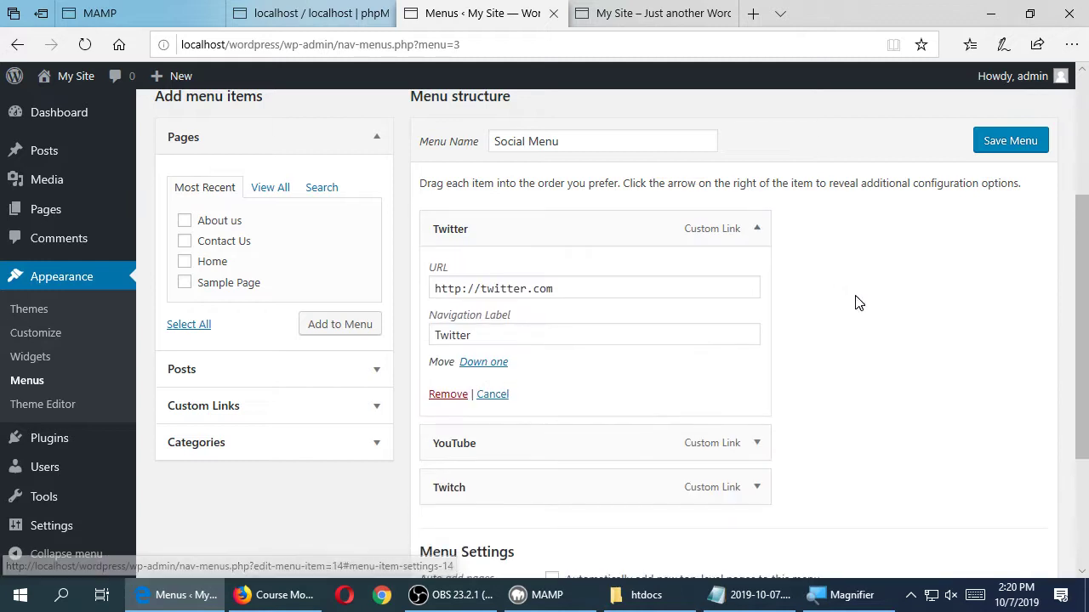
{"action": "scroll", "coordinate": [857, 300], "scroll_direction": "down", "scroll_amount": 1}
{"action": "left_click_drag", "start_coordinate": [468, 210], "coordinate": [610, 213]}
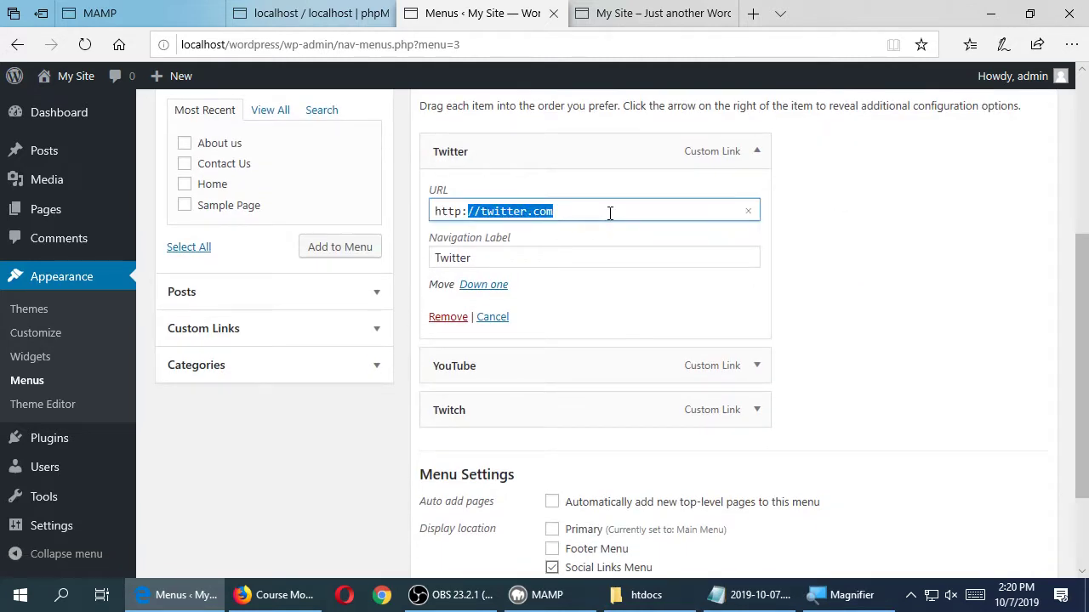
{"action": "left_click", "coordinate": [610, 213]}
{"action": "left_click_drag", "start_coordinate": [454, 255], "coordinate": [539, 267]}
{"action": "left_click", "coordinate": [618, 265]}
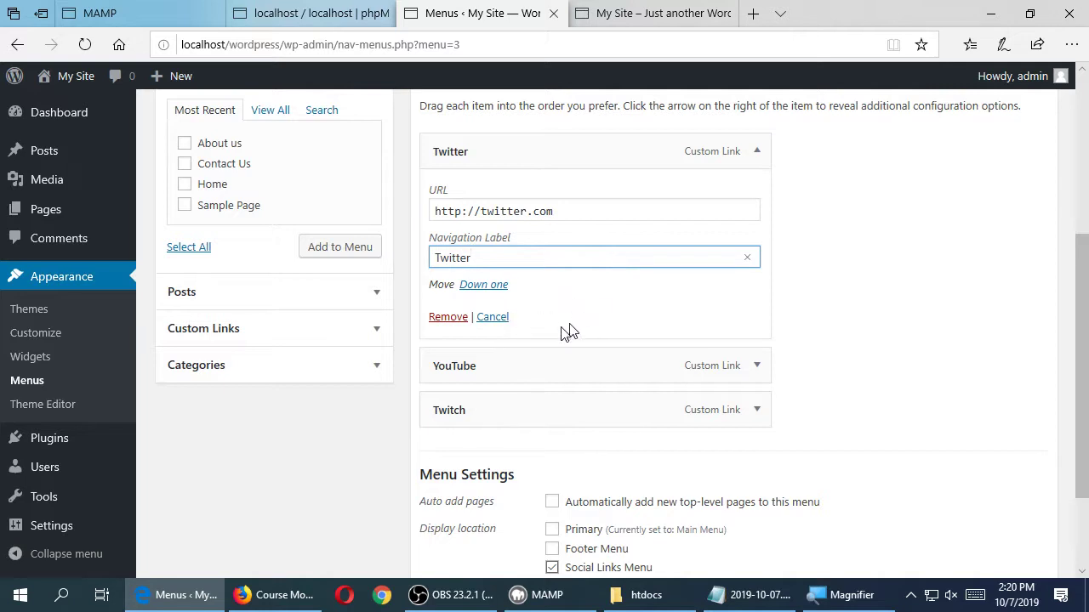
- Collapse and re-expand the Twitter item's settings to review them again
{"action": "left_click", "coordinate": [756, 151]}
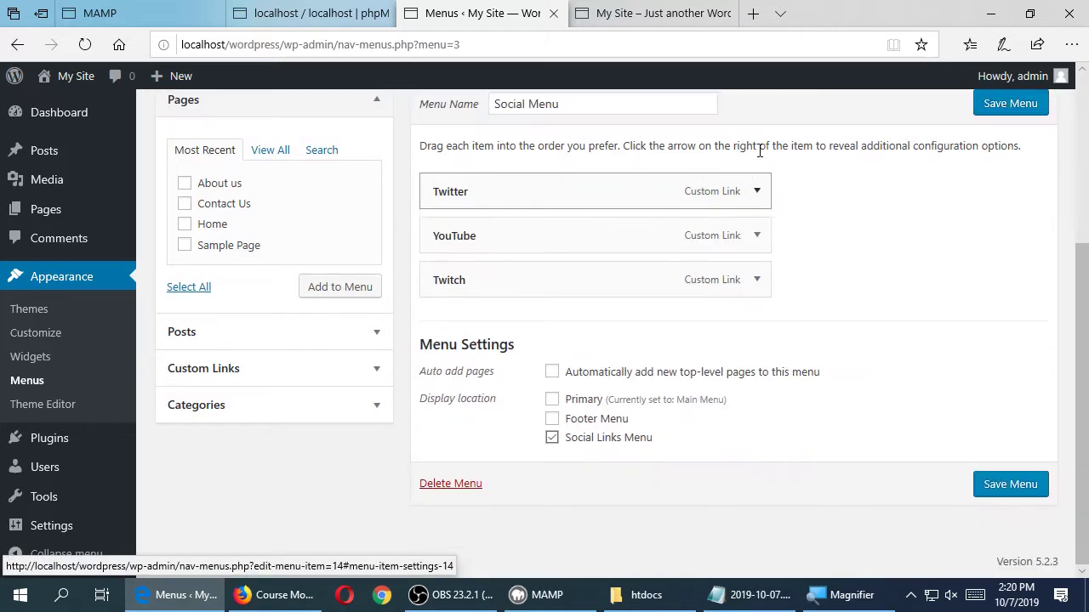
{"action": "left_click", "coordinate": [755, 200]}
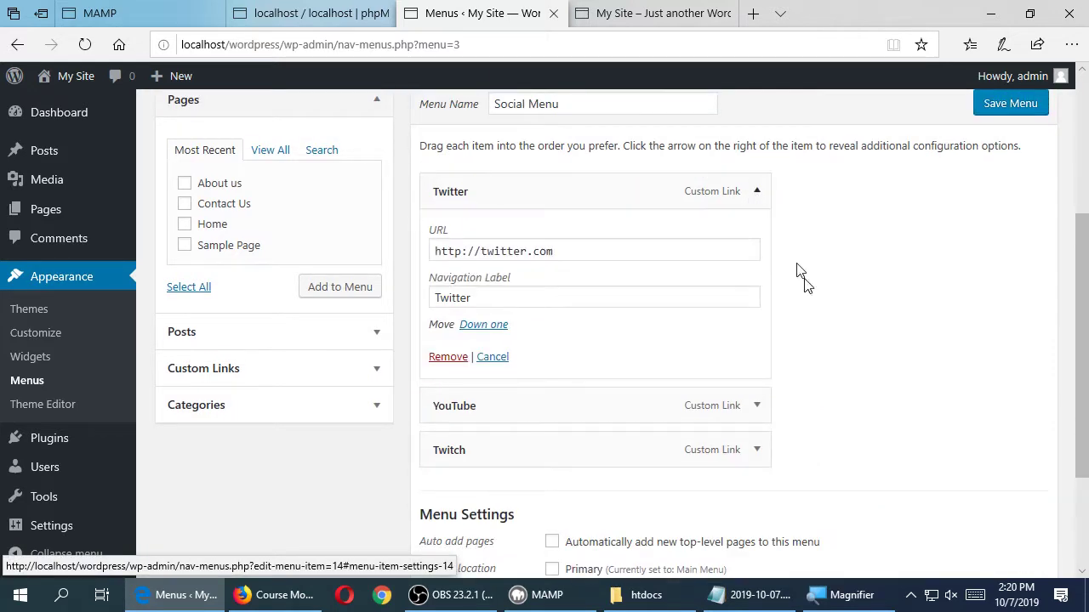
{"action": "left_click", "coordinate": [1011, 103]}
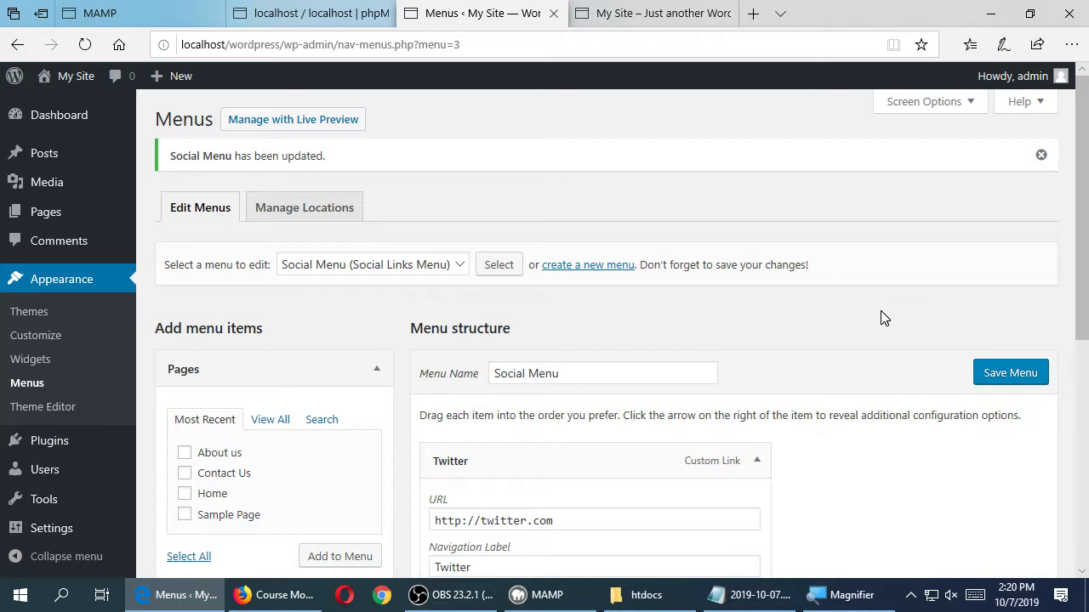
{"action": "scroll", "coordinate": [880, 317], "scroll_direction": "down", "scroll_amount": 3}
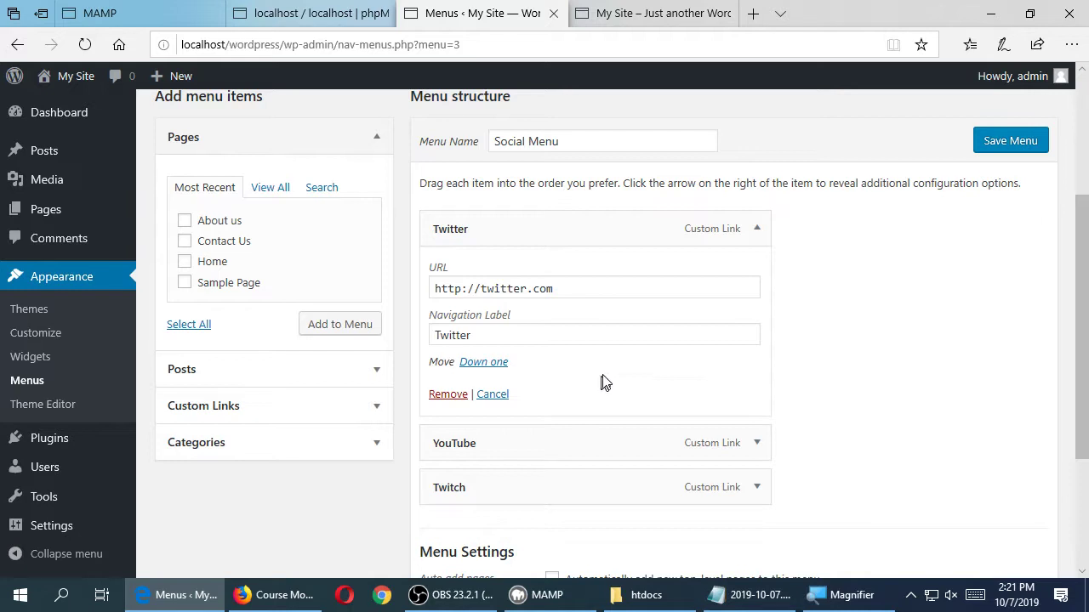
{"action": "scroll", "coordinate": [602, 379], "scroll_direction": "up", "scroll_amount": 3}
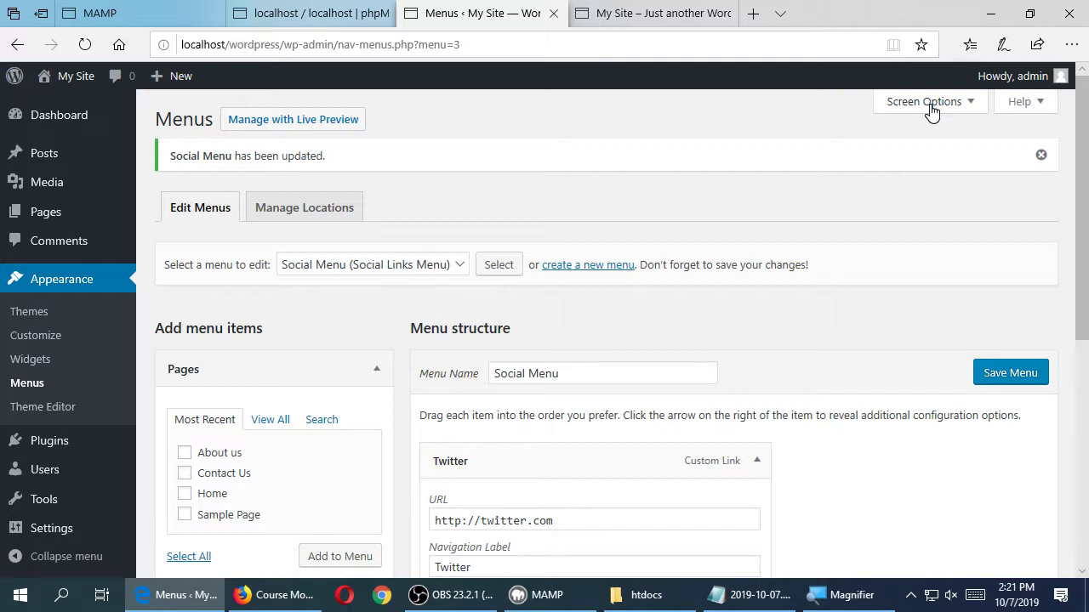
- Open Screen Options on the Menus page and toggle the Link Target property on and off
{"action": "scroll", "coordinate": [933, 350], "scroll_direction": "down", "scroll_amount": 2}
{"action": "scroll", "coordinate": [936, 358], "scroll_direction": "up", "scroll_amount": 2}
{"action": "left_click", "coordinate": [936, 111]}
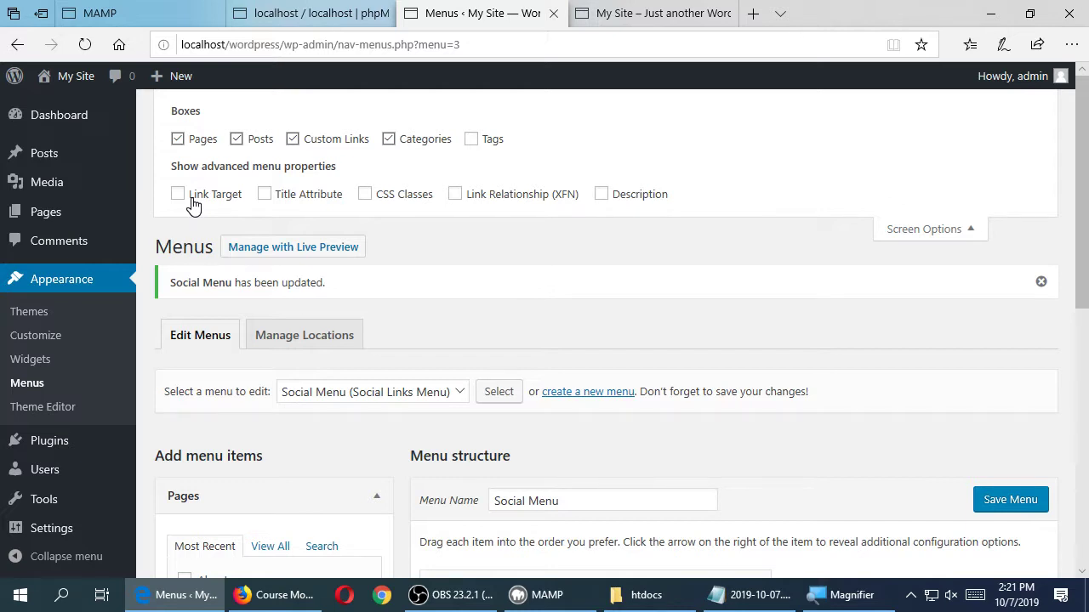
{"action": "left_click", "coordinate": [193, 204]}
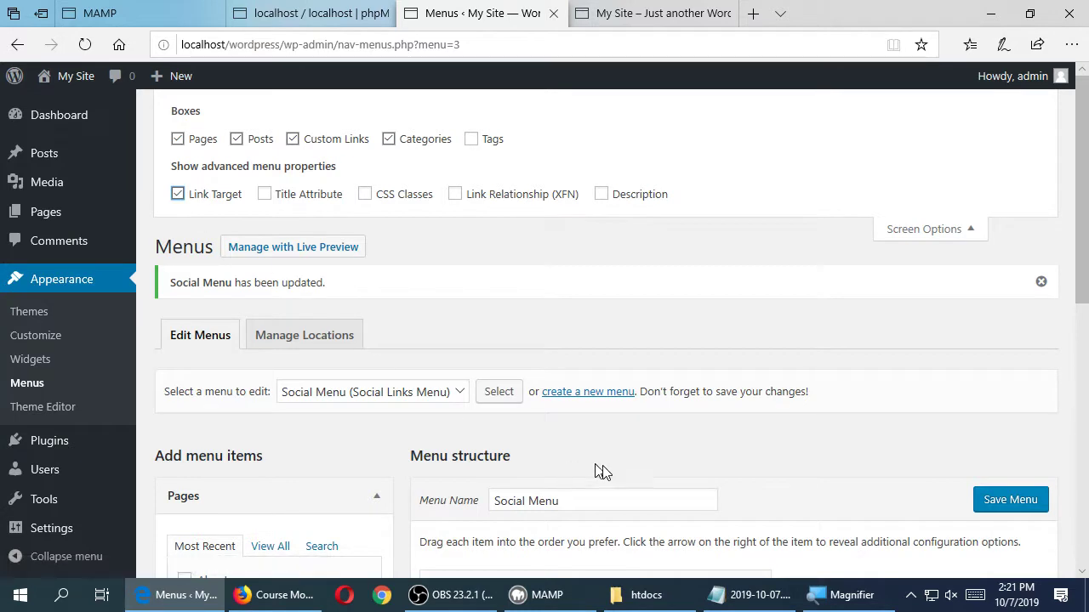
{"action": "scroll", "coordinate": [595, 469], "scroll_direction": "down", "scroll_amount": 3}
{"action": "scroll", "coordinate": [625, 472], "scroll_direction": "down", "scroll_amount": 1}
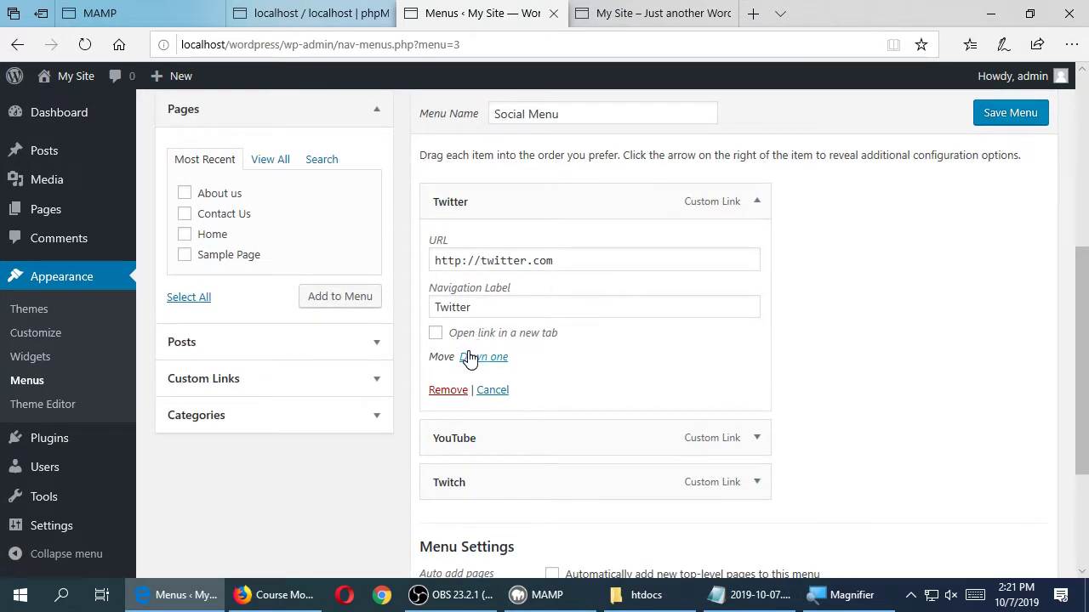
{"action": "scroll", "coordinate": [485, 347], "scroll_direction": "up", "scroll_amount": 4}
{"action": "left_click", "coordinate": [194, 198]}
- Reopen Screen Options and switch Link Target back on
{"action": "left_click", "coordinate": [927, 232]}
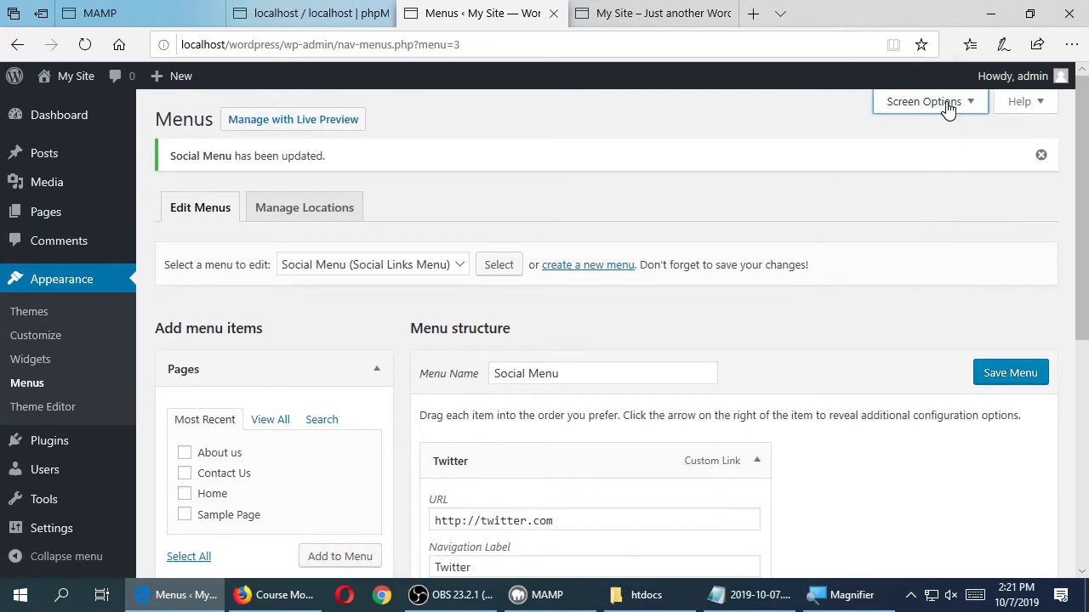
{"action": "left_click", "coordinate": [947, 109]}
{"action": "left_click", "coordinate": [926, 234]}
{"action": "left_click", "coordinate": [929, 109]}
{"action": "left_click", "coordinate": [924, 226]}
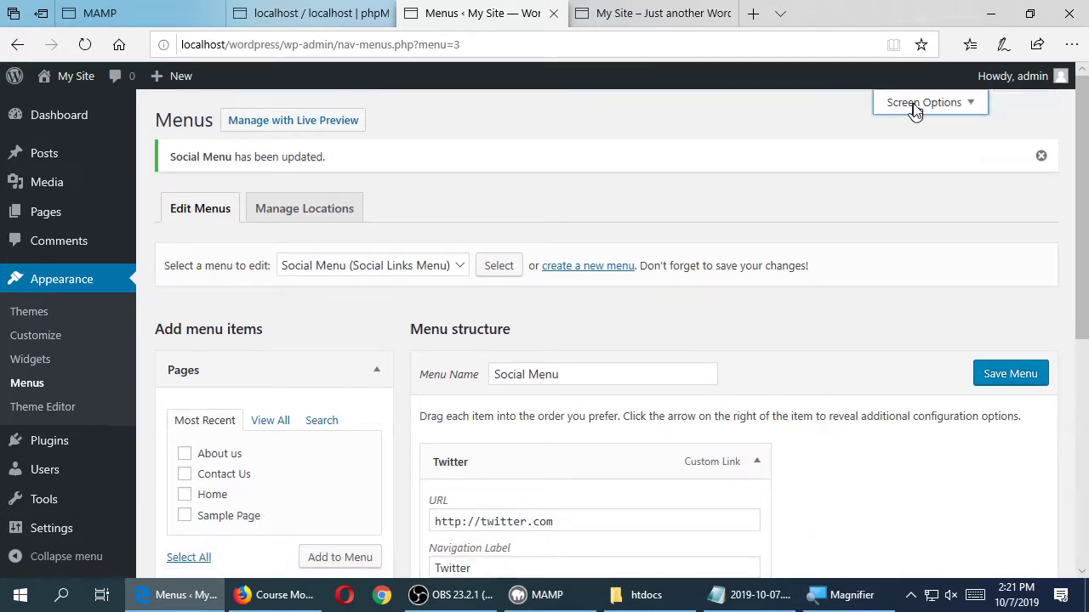
{"action": "left_click", "coordinate": [914, 111]}
{"action": "left_click", "coordinate": [179, 197]}
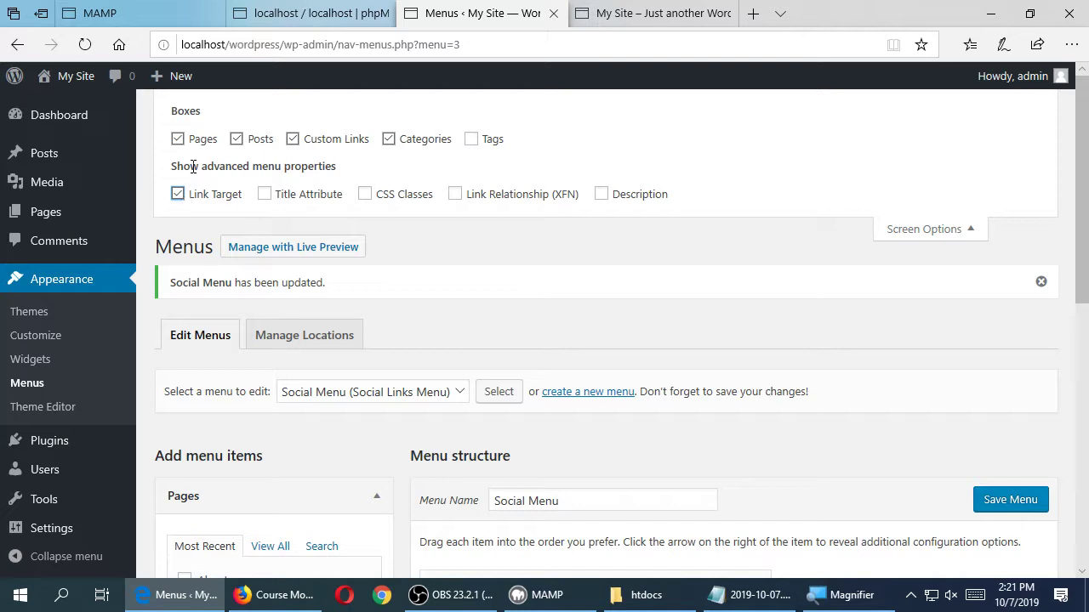
- Confirm Link Target is enabled and set the Twitter link to open in a new tab
{"action": "left_click_drag", "start_coordinate": [191, 167], "coordinate": [299, 170]}
{"action": "left_click", "coordinate": [218, 197]}
{"action": "left_click", "coordinate": [217, 197]}
{"action": "scroll", "coordinate": [527, 265], "scroll_direction": "down", "scroll_amount": 4}
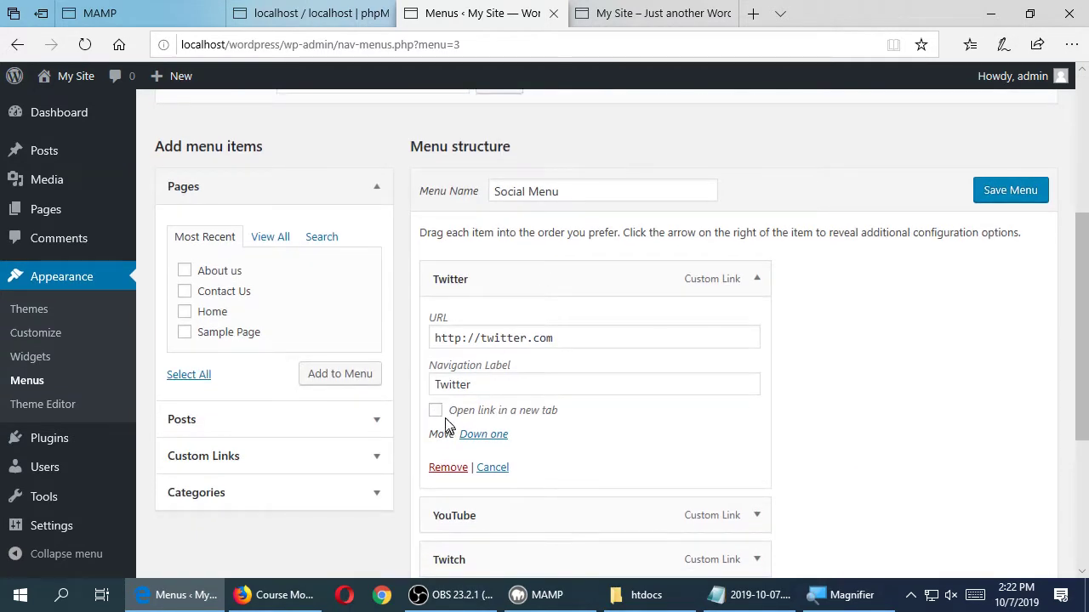
{"action": "left_click", "coordinate": [436, 414]}
{"action": "scroll", "coordinate": [498, 416], "scroll_direction": "down", "scroll_amount": 2}
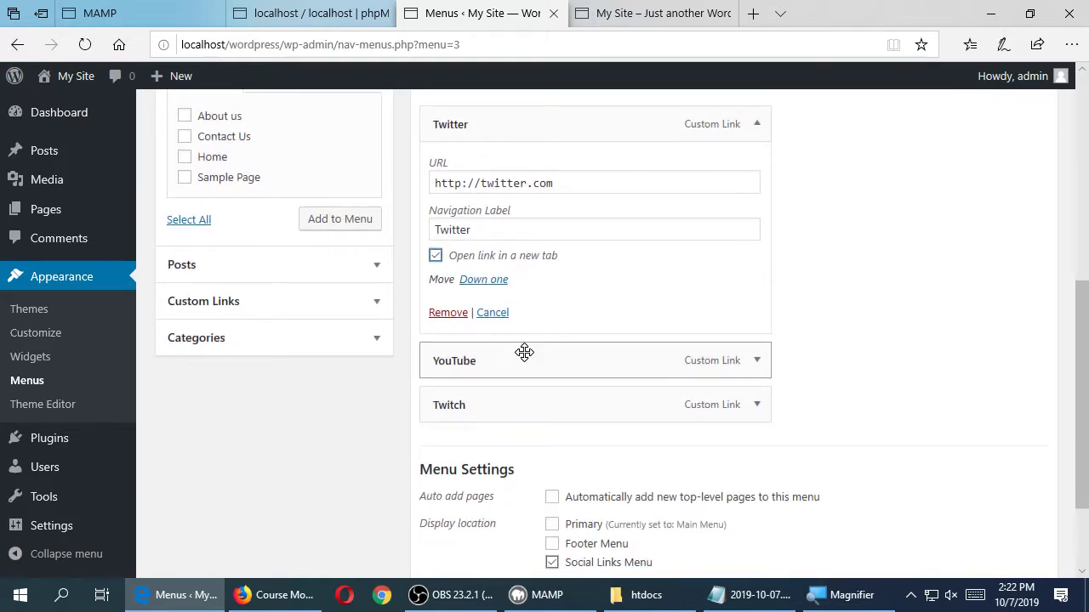
- Set the YouTube and Twitch links to open in a new tab, and open the Theme Editor separately
{"action": "left_click", "coordinate": [756, 360]}
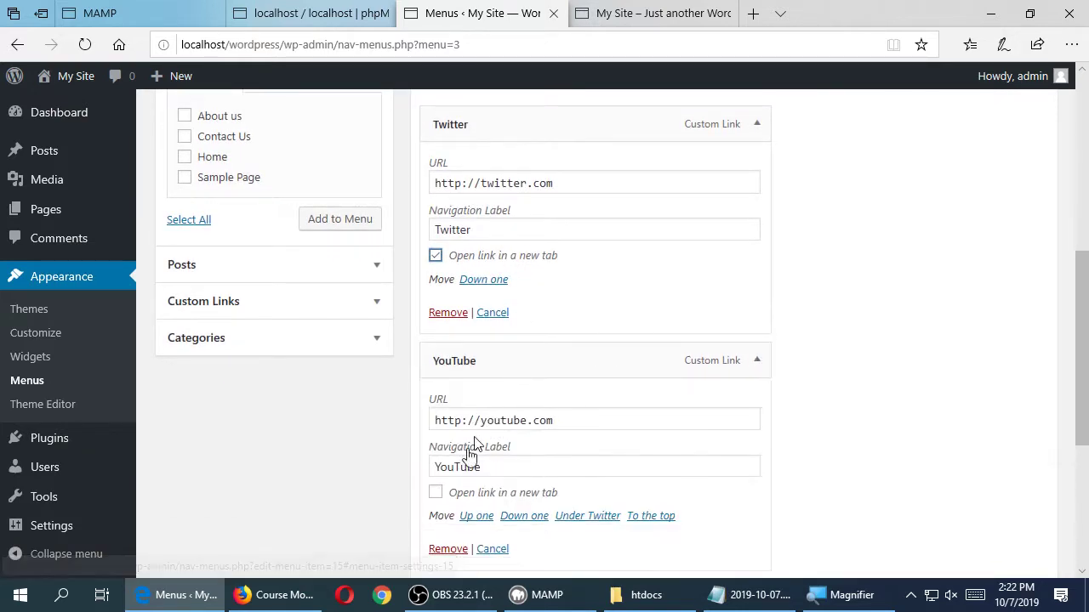
{"action": "left_click", "coordinate": [435, 493]}
{"action": "scroll", "coordinate": [624, 470], "scroll_direction": "down", "scroll_amount": 2}
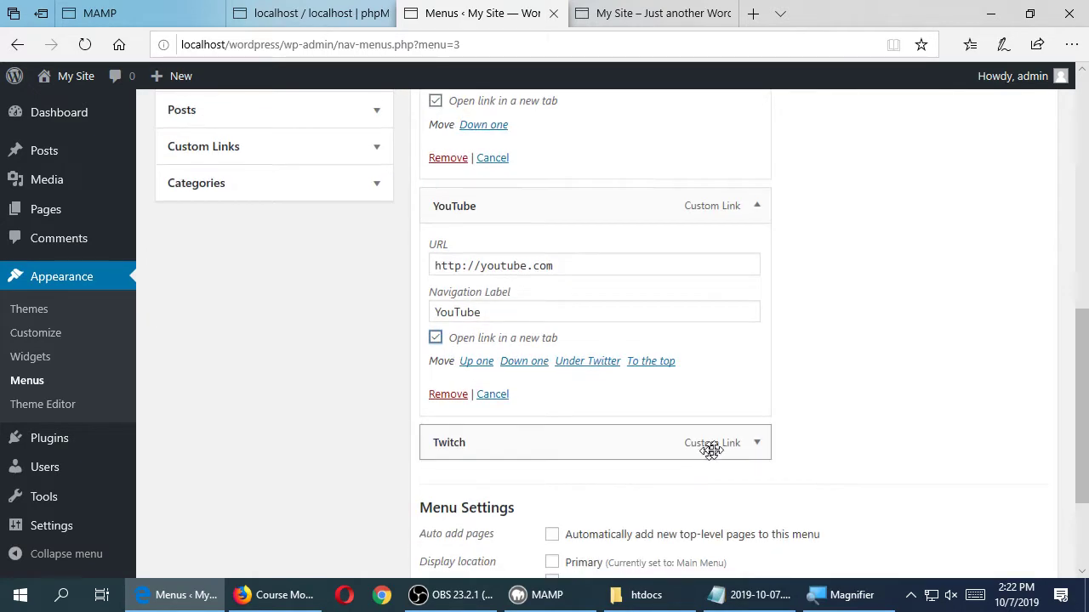
{"action": "left_click", "coordinate": [756, 445]}
{"action": "scroll", "coordinate": [442, 546], "scroll_direction": "down", "scroll_amount": 2}
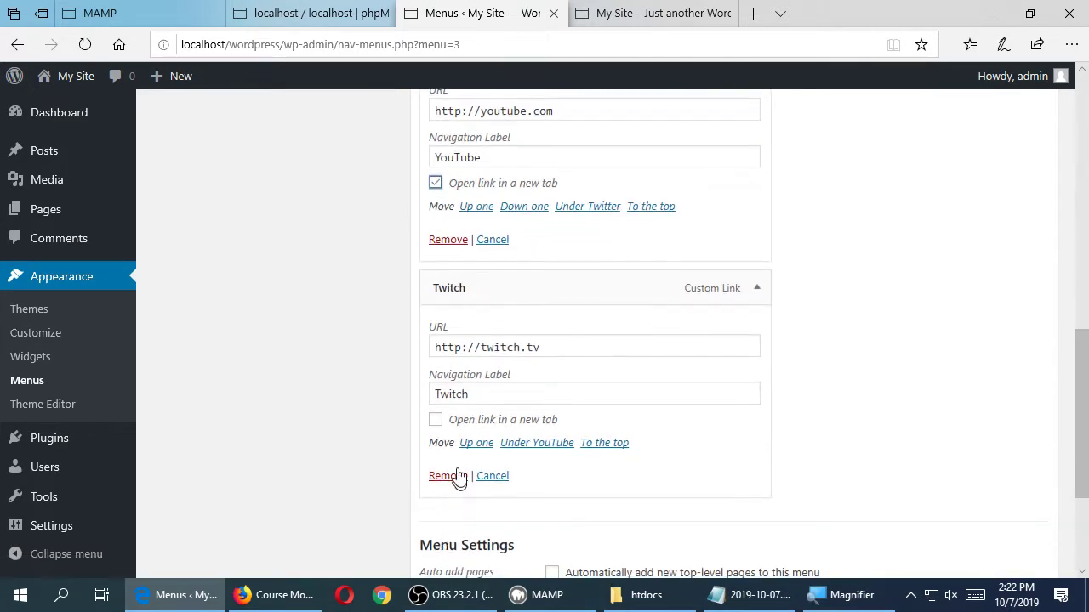
{"action": "left_click", "coordinate": [434, 419]}
{"action": "scroll", "coordinate": [723, 340], "scroll_direction": "up", "scroll_amount": 7}
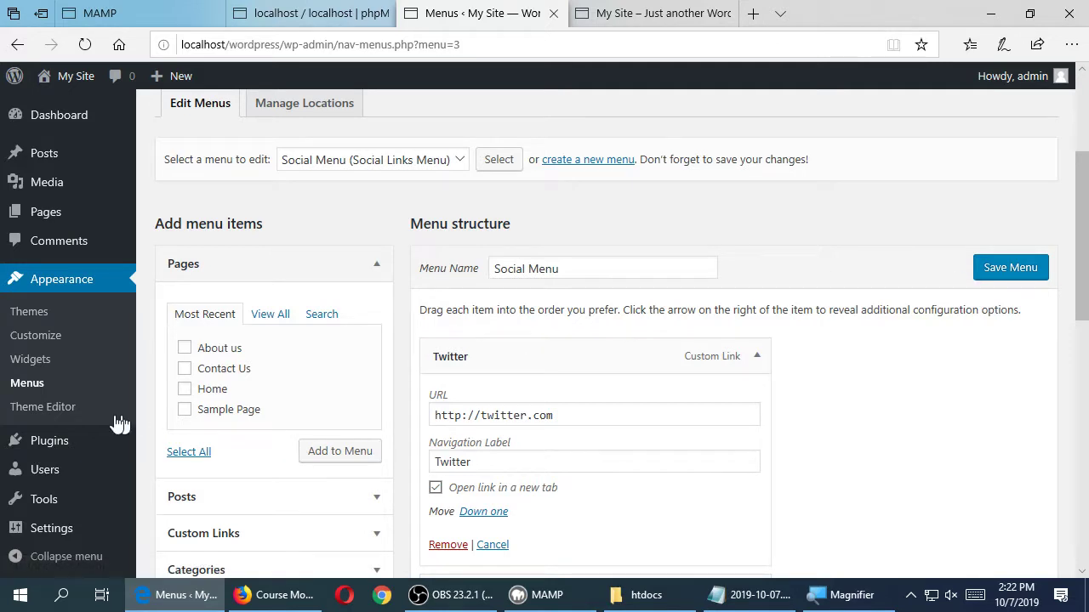
{"action": "middle_click", "coordinate": [75, 408]}
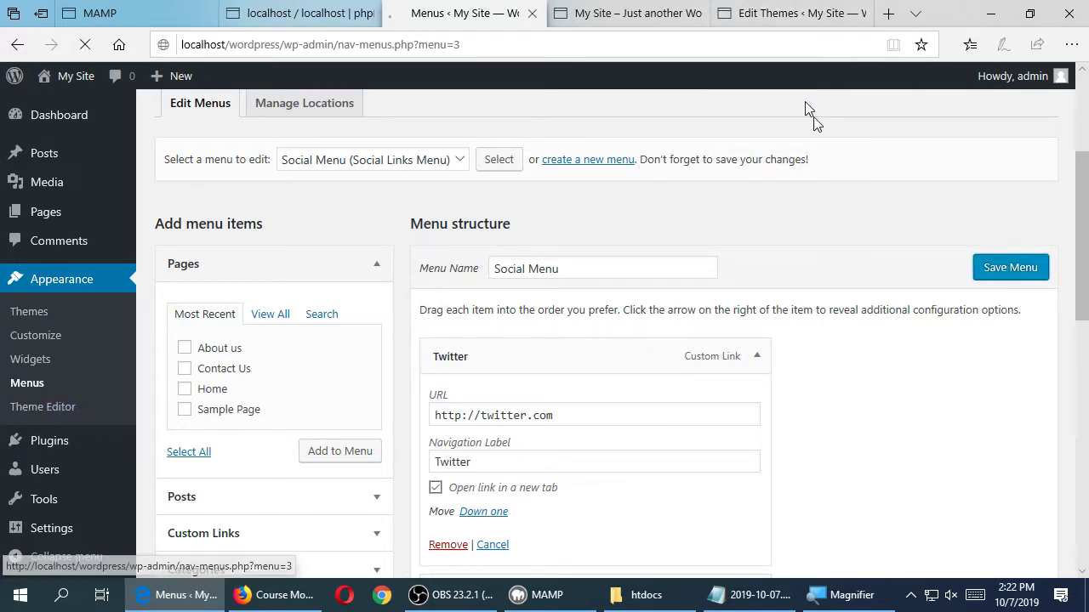
{"action": "left_click", "coordinate": [797, 10]}
- Close the Edit Themes tab and confirm the YouTube icon opens YouTube in a new tab
{"action": "middle_click", "coordinate": [796, 10]}
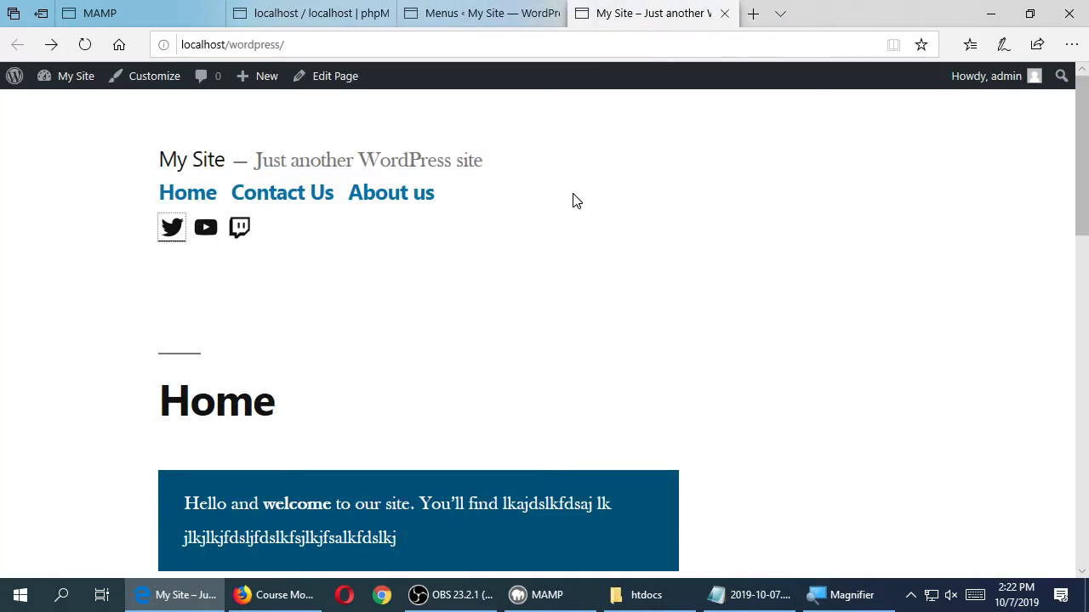
{"action": "left_click", "coordinate": [212, 238]}
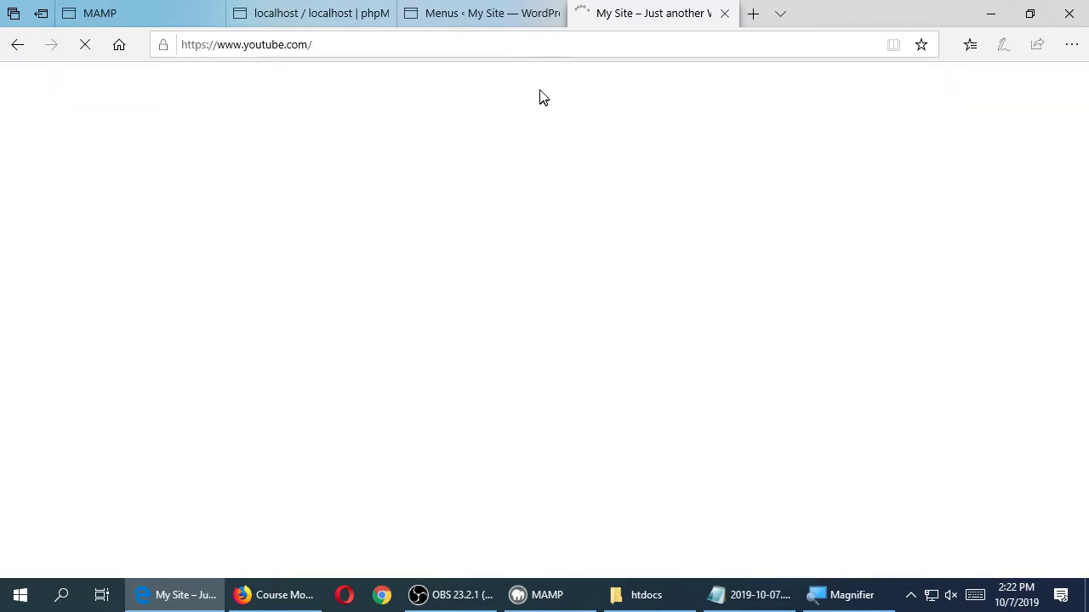
{"action": "left_click", "coordinate": [18, 46]}
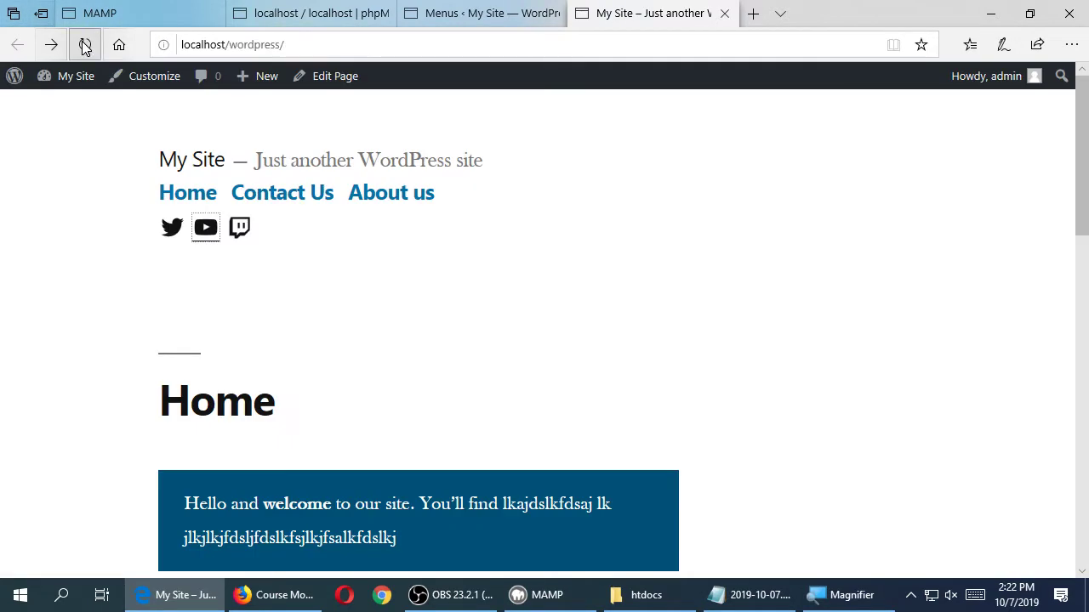
{"action": "left_click", "coordinate": [204, 231]}
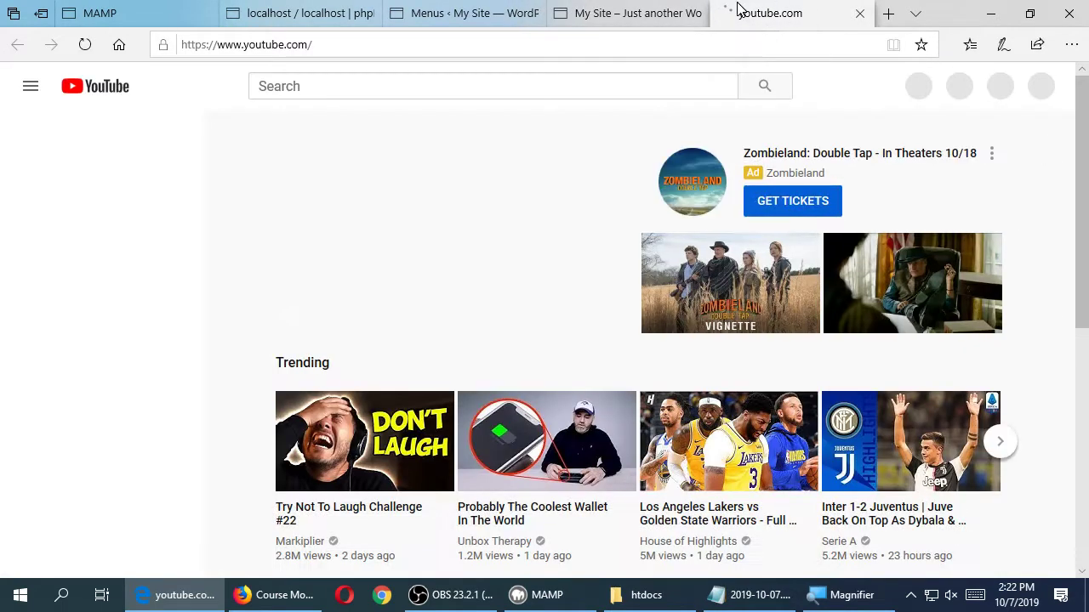
{"action": "left_click", "coordinate": [860, 16]}
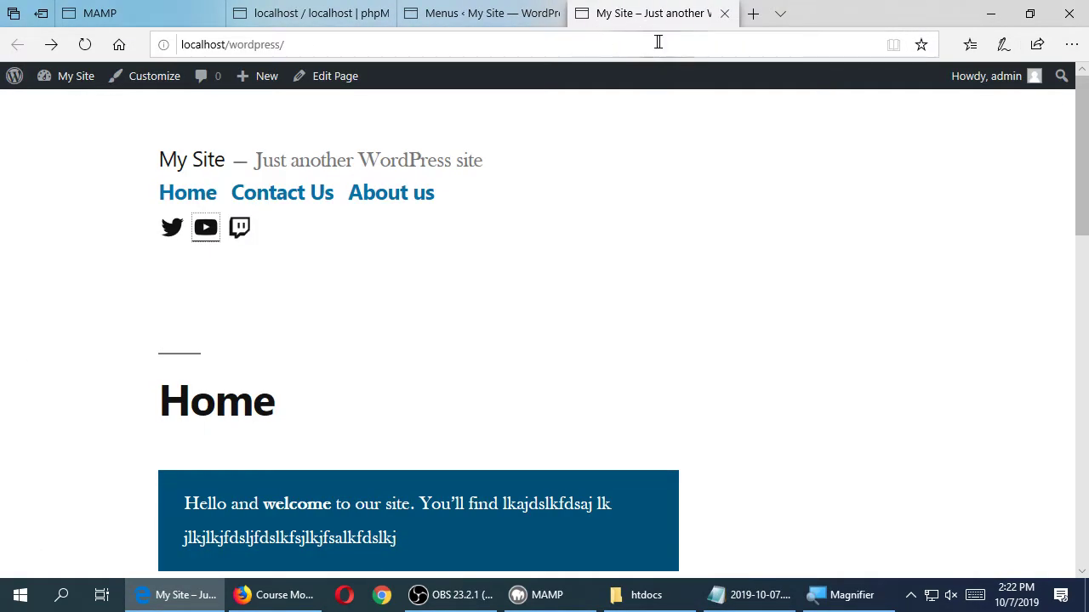
- Glance at the Menus admin page, then return to the site front page
{"action": "left_click", "coordinate": [294, 268]}
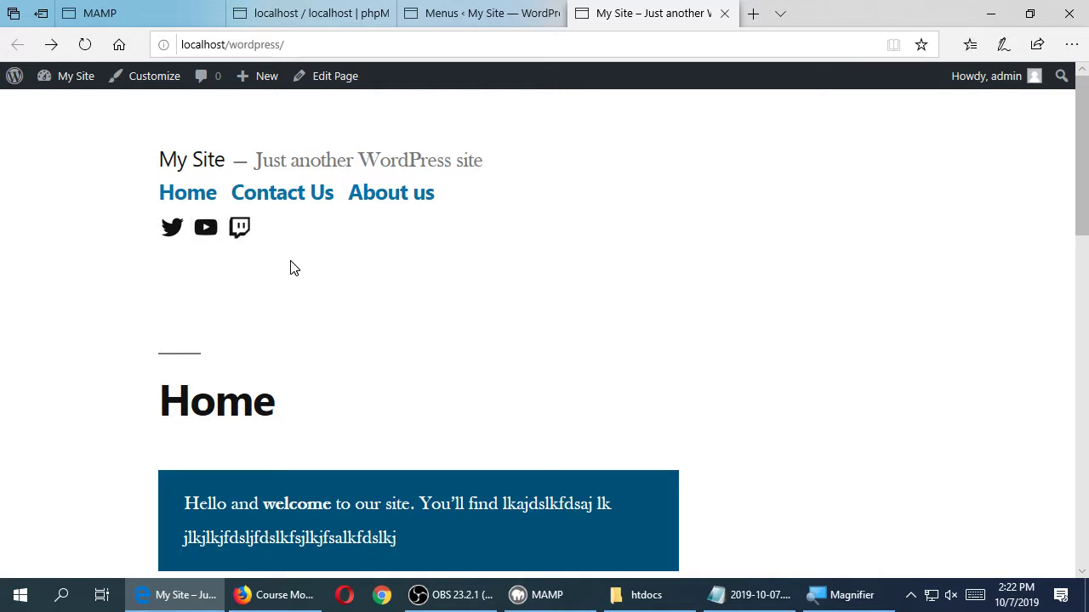
{"action": "left_click", "coordinate": [481, 13]}
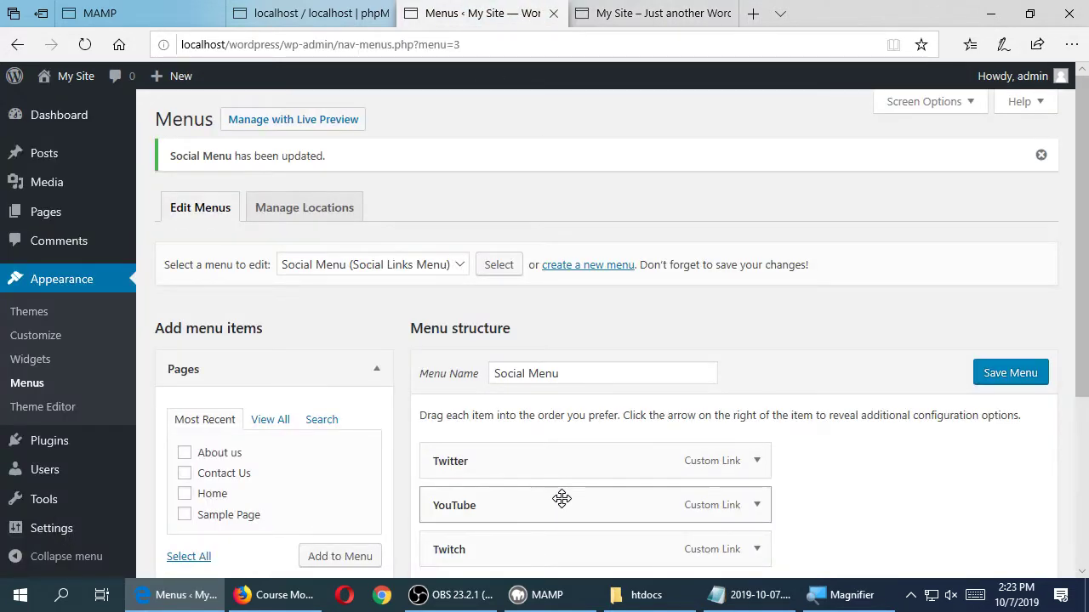
{"action": "scroll", "coordinate": [578, 476], "scroll_direction": "down", "scroll_amount": 1}
{"action": "left_click", "coordinate": [695, 12]}
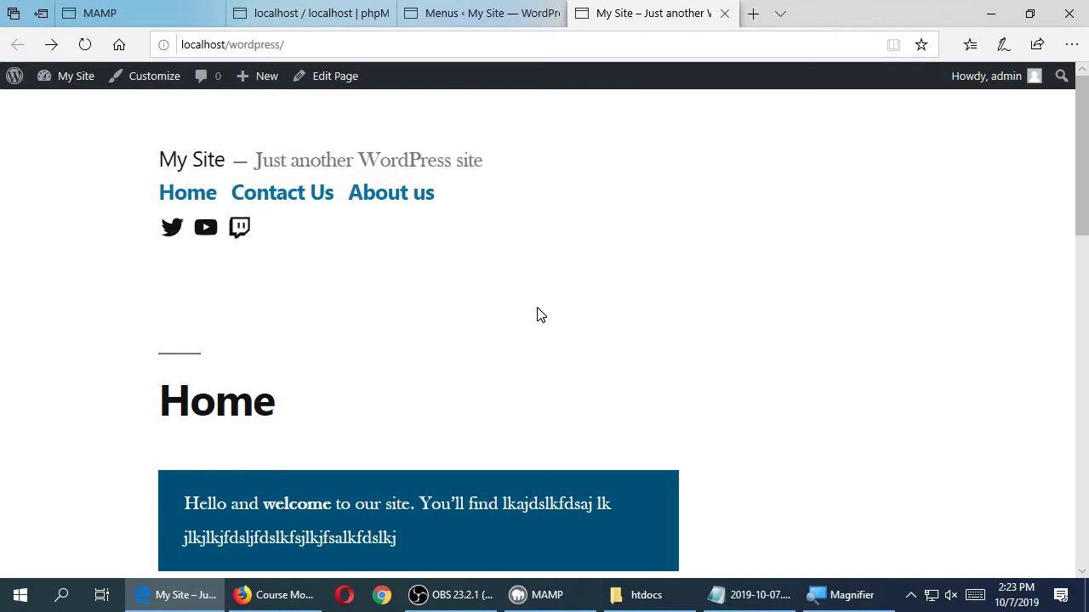
- Add an indented note under External saying links oftentimes open in a new window
{"action": "left_click", "coordinate": [754, 604]}
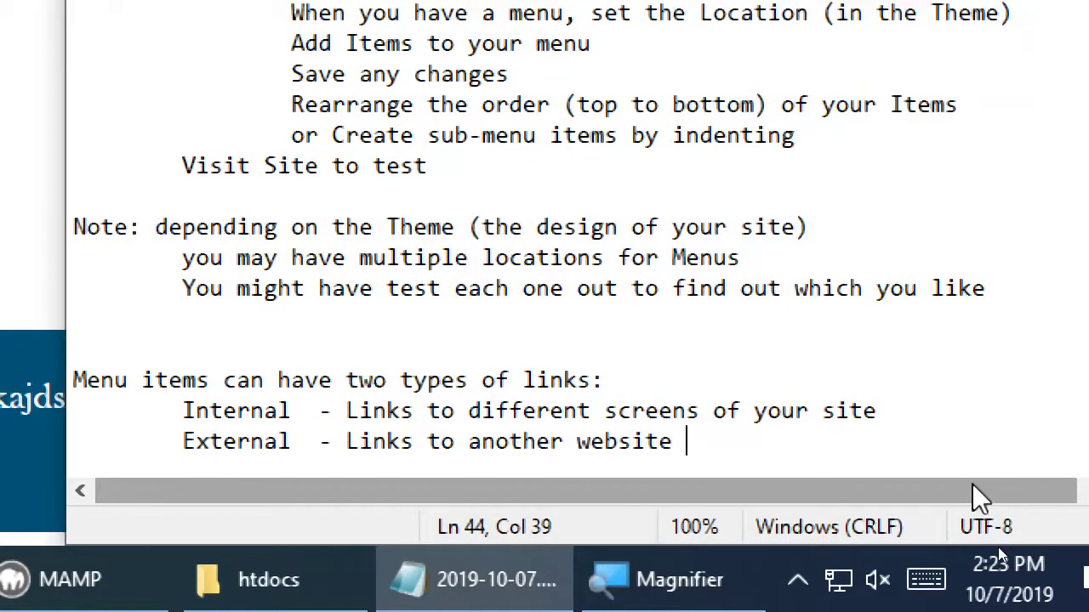
{"action": "key", "text": "Return"}
{"action": "key", "text": "Tab"}
{"action": "key", "text": "Tab"}
{"action": "key", "text": "Tab"}
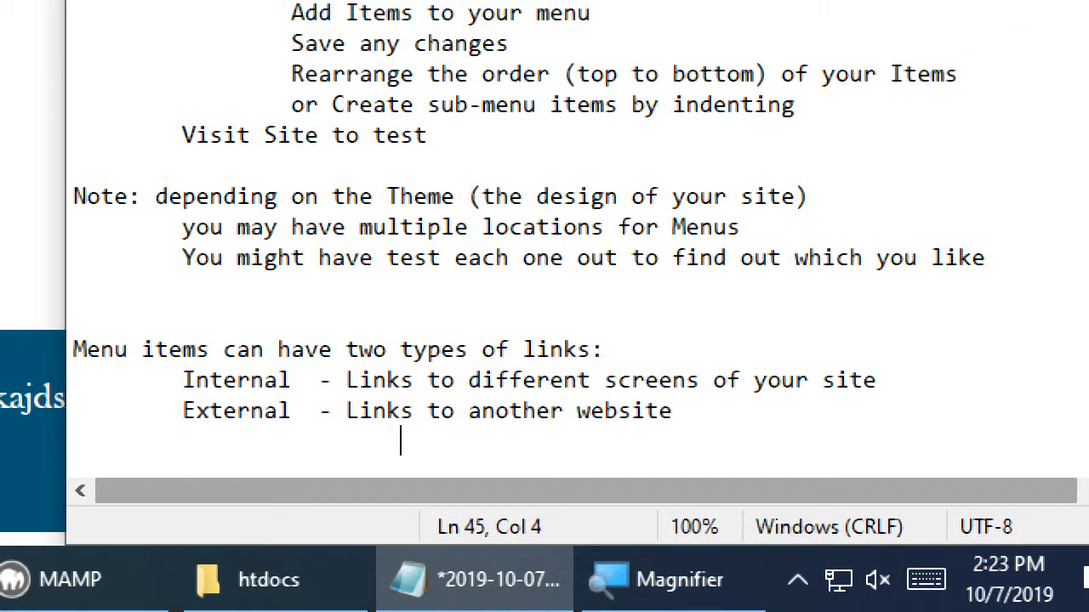
{"action": "type", "text": "Oftenti"}
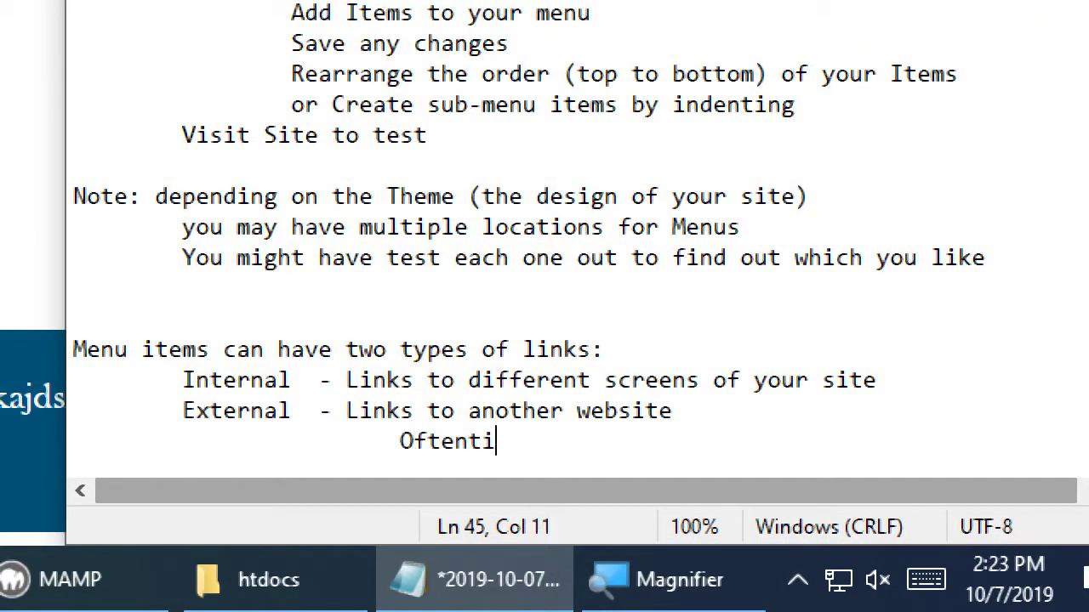
{"action": "type", "text": "mes opens ina wind"}
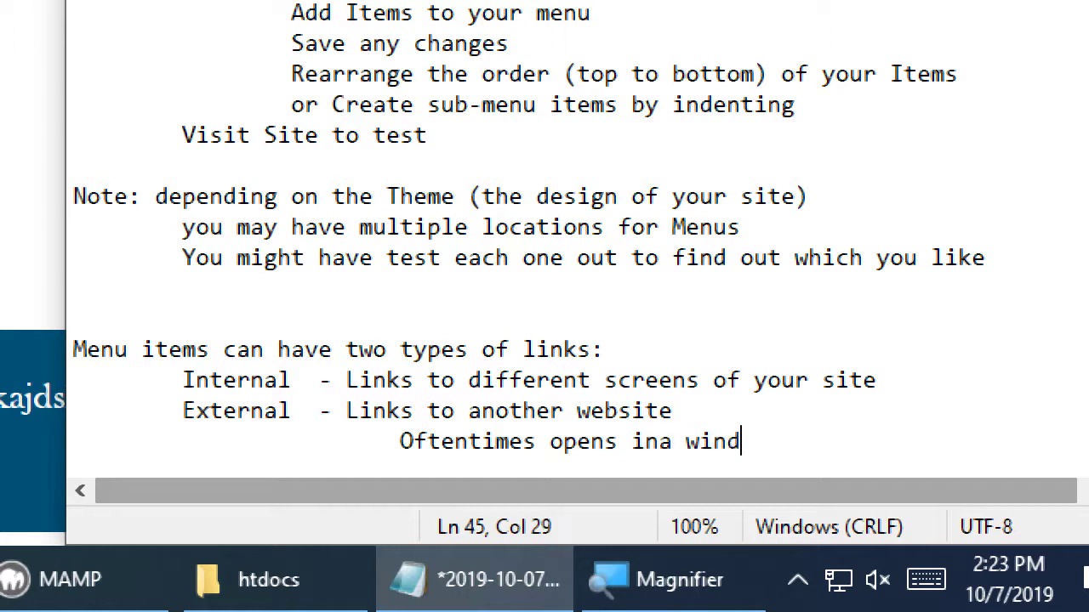
{"action": "key", "text": "BackSpace"}
{"action": "key", "text": "BackSpace"}
{"action": "key", "text": "BackSpace"}
{"action": "key", "text": "BackSpace"}
{"action": "key", "text": "BackSpace"}
{"action": "key", "text": "BackSpace"}
{"action": "type", "text": "a new window"}
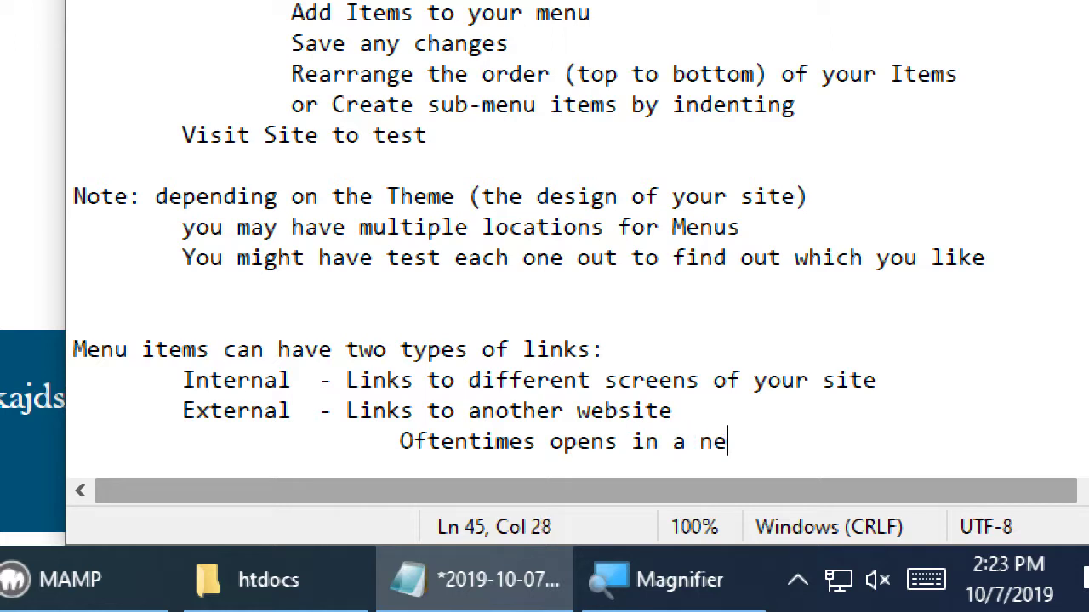
- Add the note 'You need to set the Option in your Menu to do so' and save the notes
{"action": "key", "text": "Return"}
{"action": "key", "text": "Tab"}
{"action": "key", "text": "Tab"}
{"action": "key", "text": "Tab"}
{"action": "type", "text": "Y"}
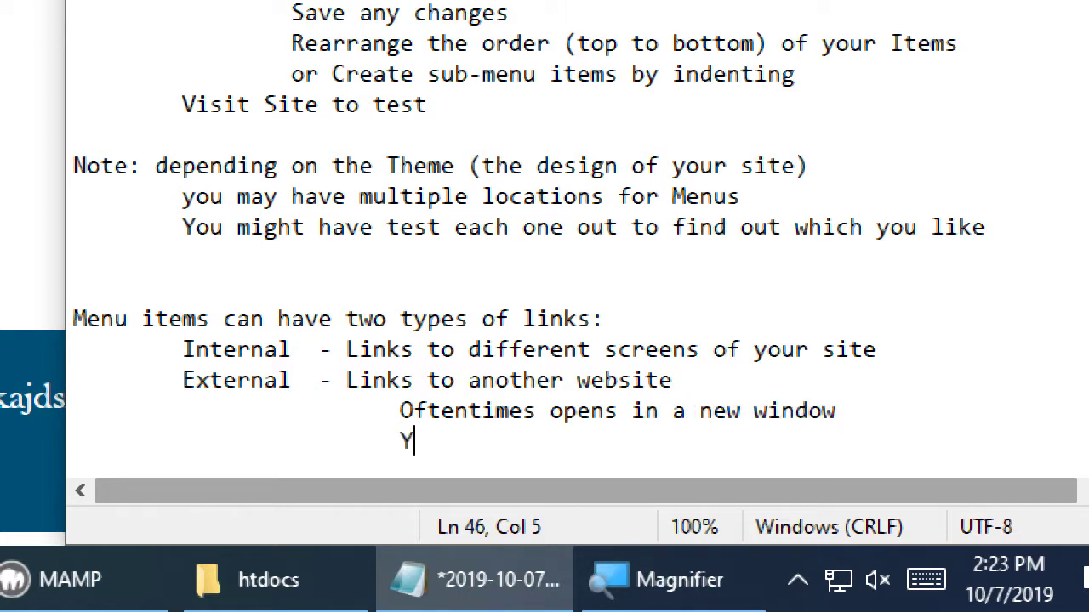
{"action": "type", "text": "ou need to set the "}
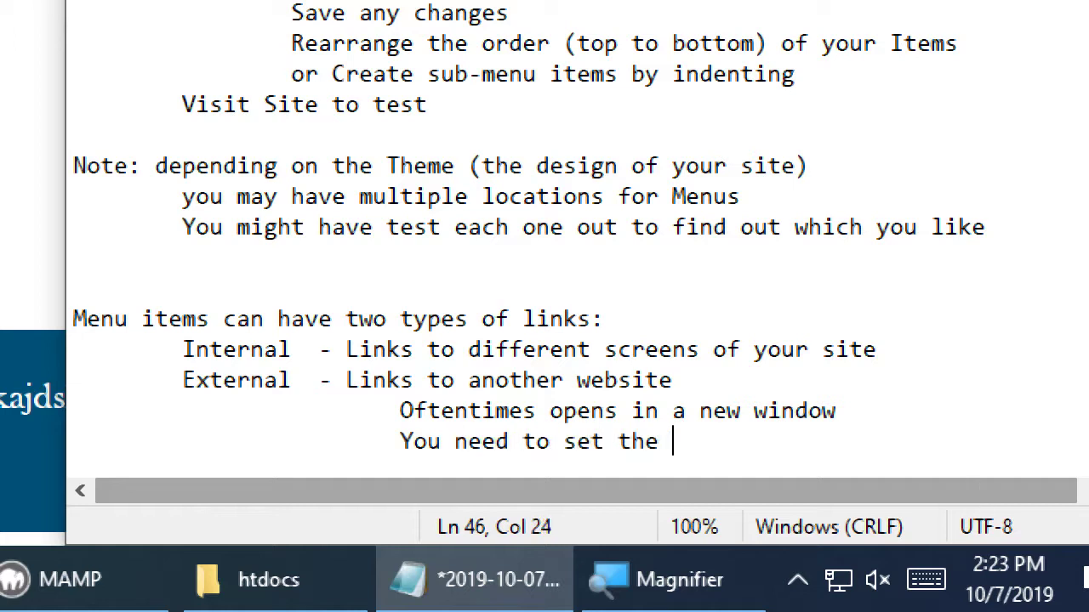
{"action": "type", "text": "Option i"}
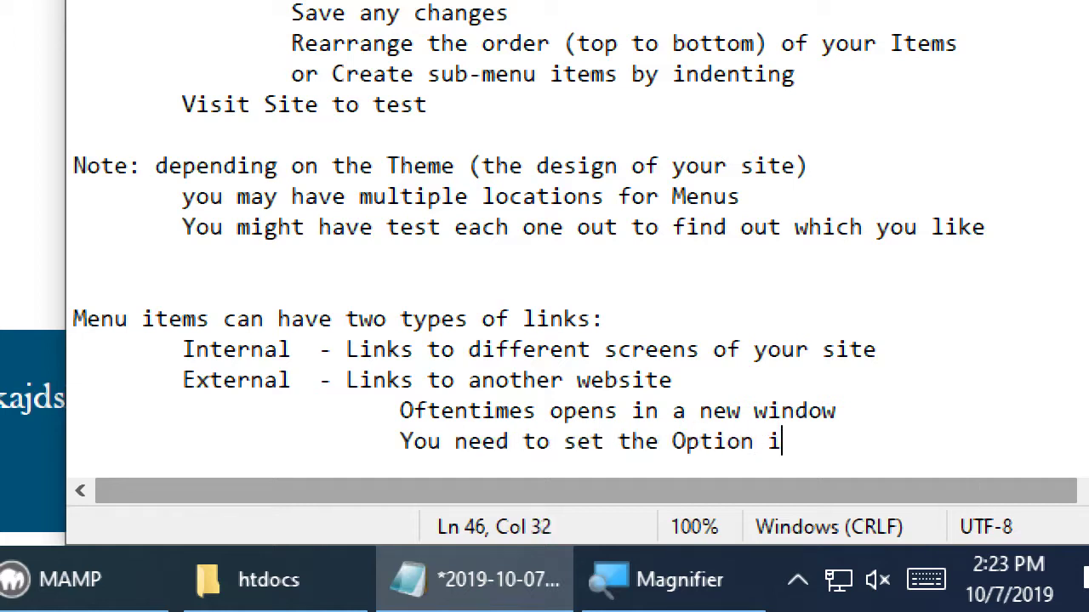
{"action": "type", "text": "n your Menu to do so"}
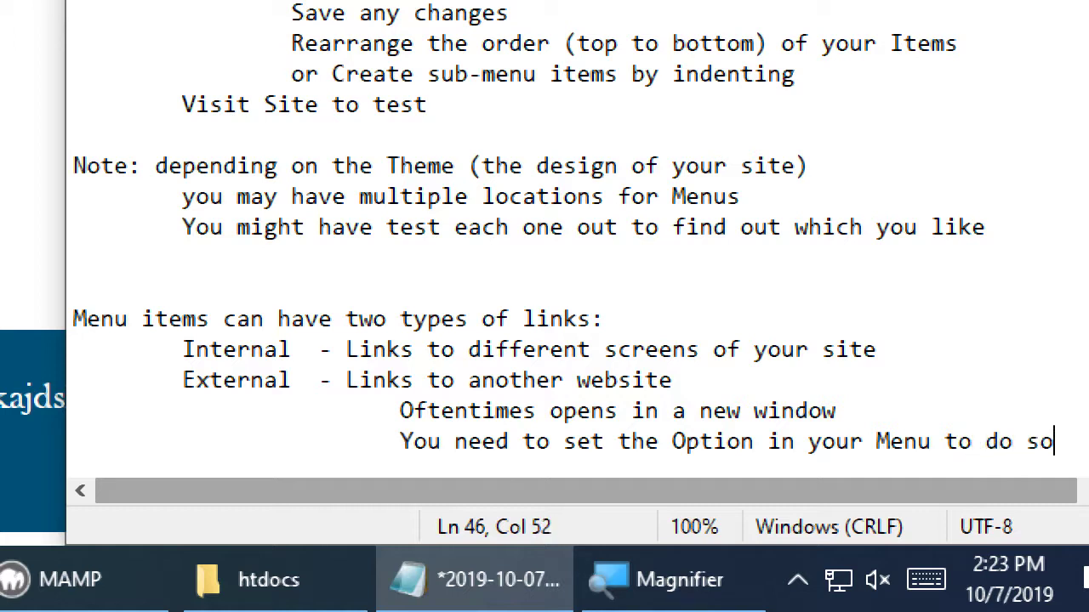
{"action": "key", "text": "ctrl+s"}
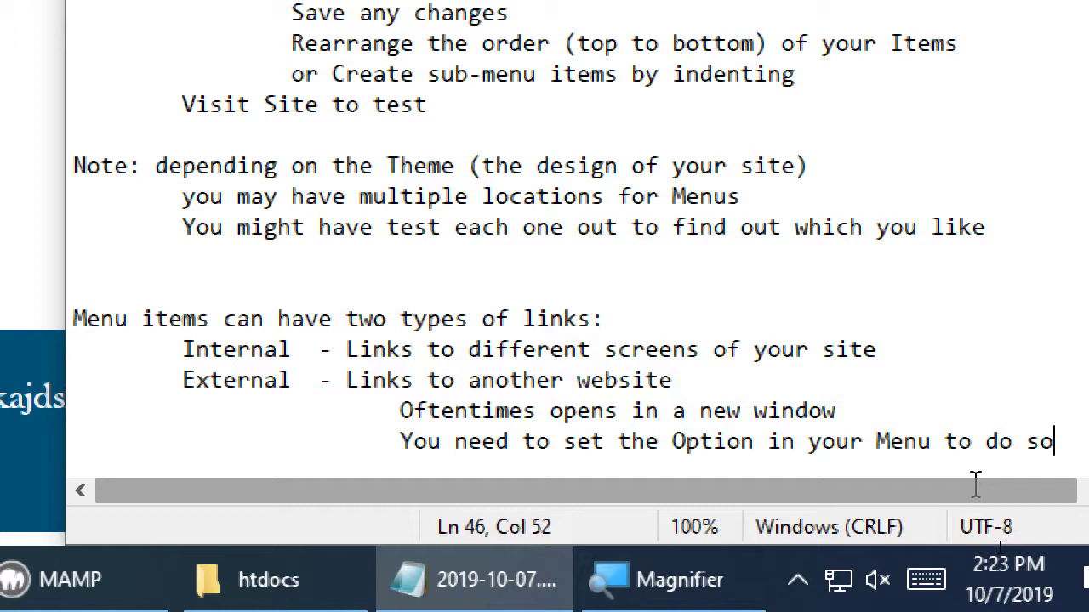
{"action": "key", "text": "super+minus"}
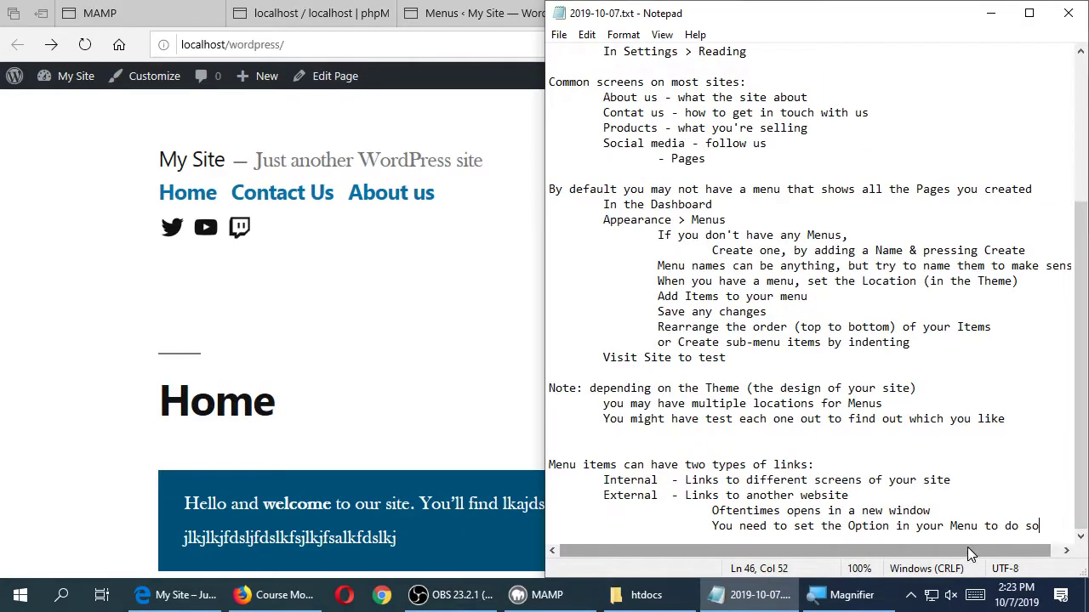
{"action": "left_click", "coordinate": [482, 356]}
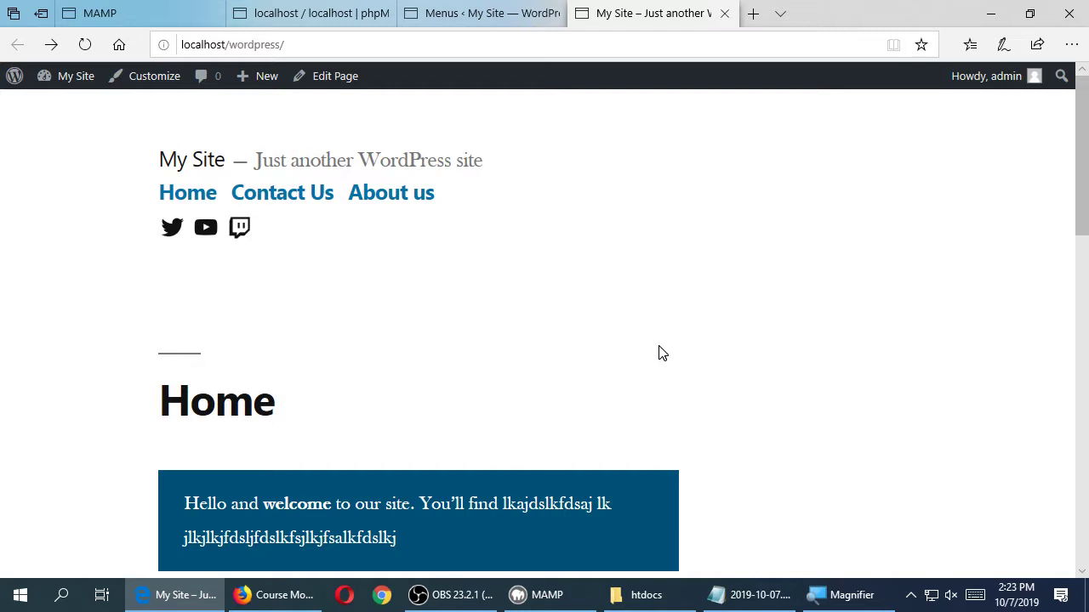
- Go to the site front page tab and select its web address to copy it
{"action": "left_click", "coordinate": [536, 12]}
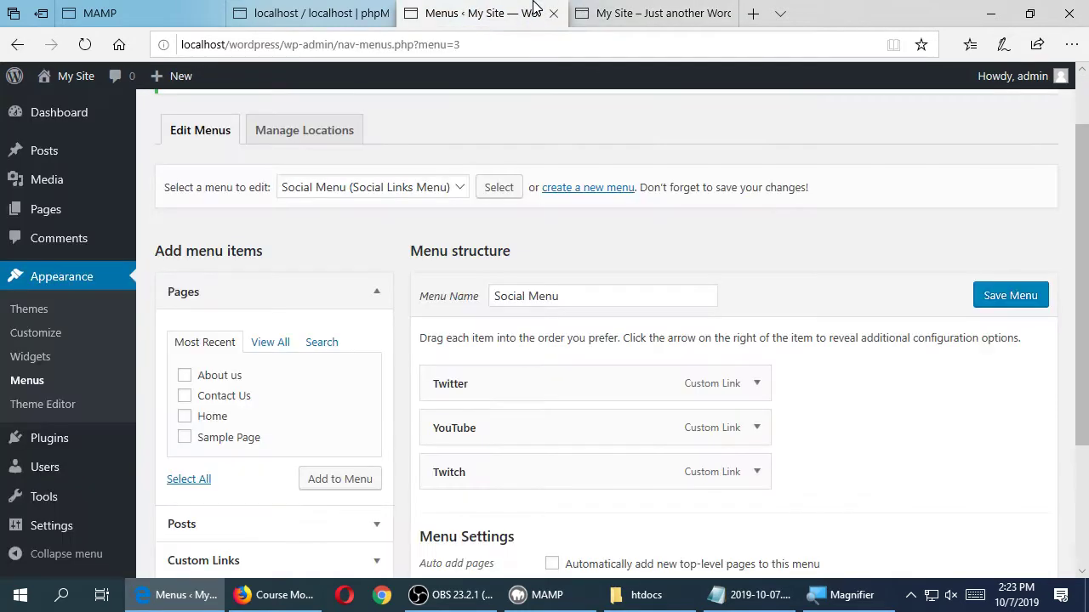
{"action": "left_click", "coordinate": [374, 13]}
{"action": "left_click", "coordinate": [456, 10]}
{"action": "mouse_move", "coordinate": [621, 11]}
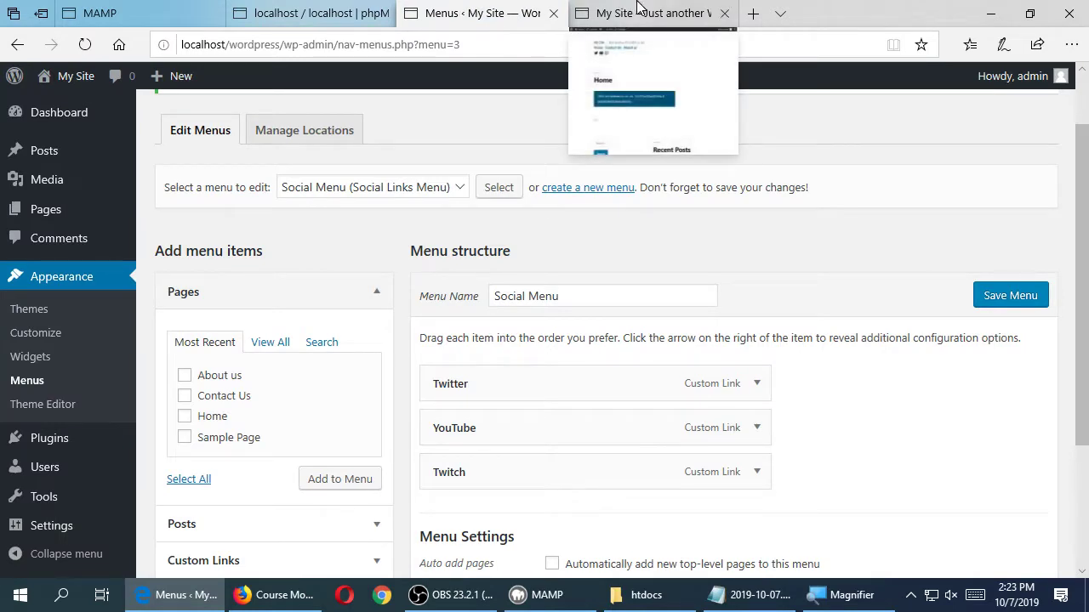
{"action": "left_click", "coordinate": [633, 12]}
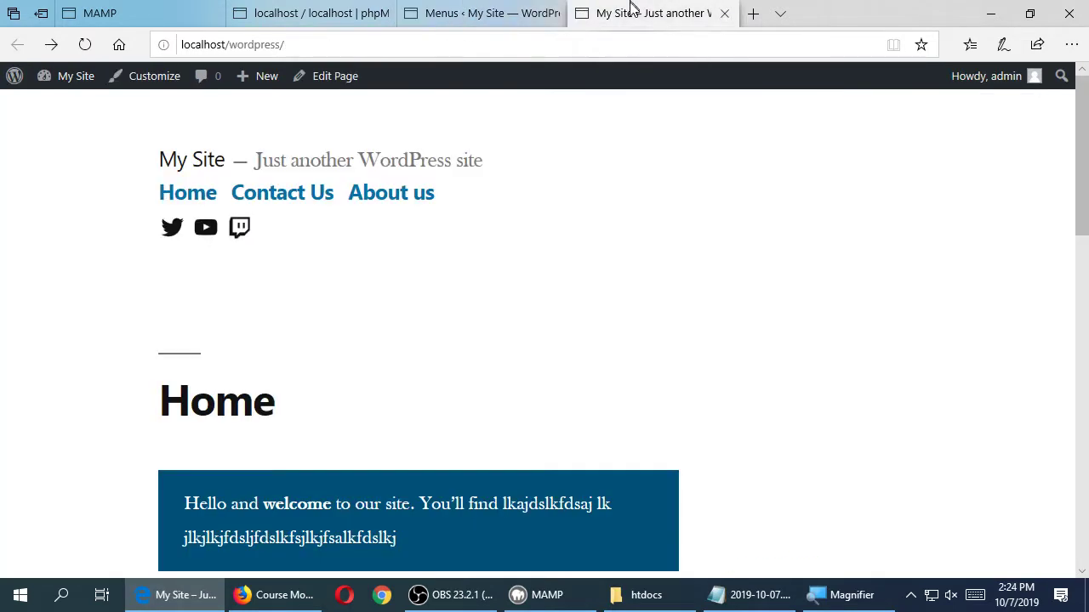
{"action": "right_click", "coordinate": [636, 197]}
{"action": "left_click", "coordinate": [605, 168]}
{"action": "left_click", "coordinate": [338, 48]}
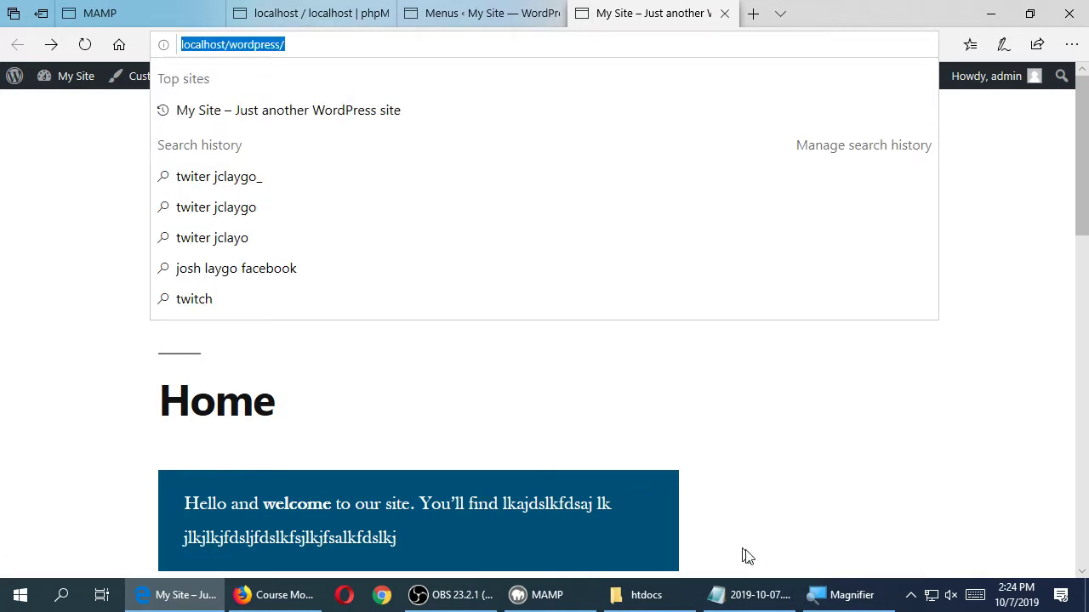
{"action": "left_click", "coordinate": [277, 595]}
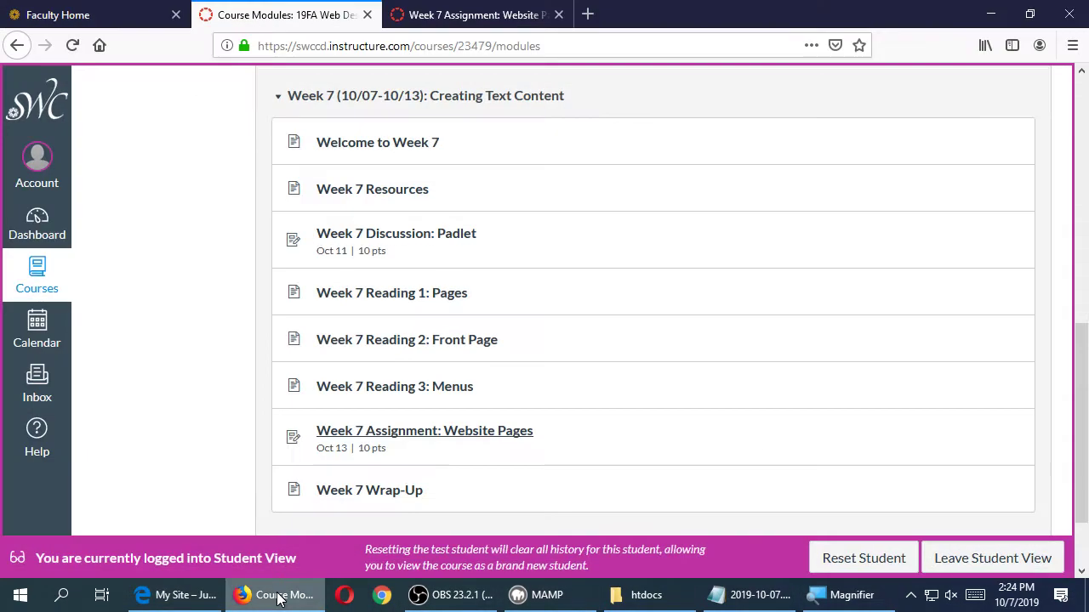
- Load the copied local site address in a new Firefox tab
{"action": "key", "text": "ctrl+t"}
{"action": "type", "text": "http://localhost/wordpress/"}
{"action": "key", "text": "Return"}
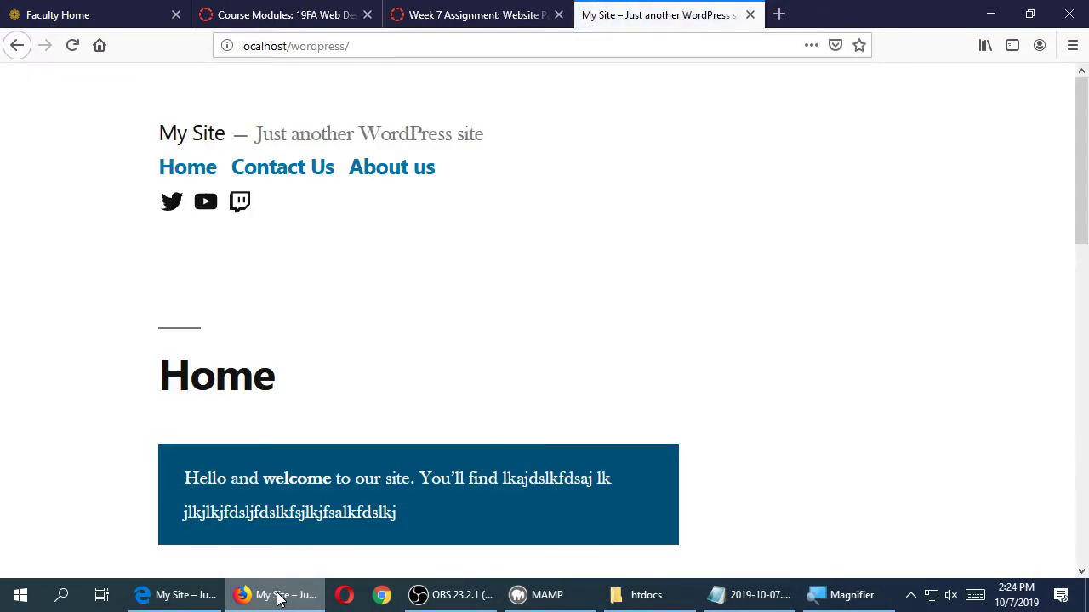
- View the home page's HTML source to its closing tags, close it, and minimize Firefox
{"action": "key", "text": "ctrl+u"}
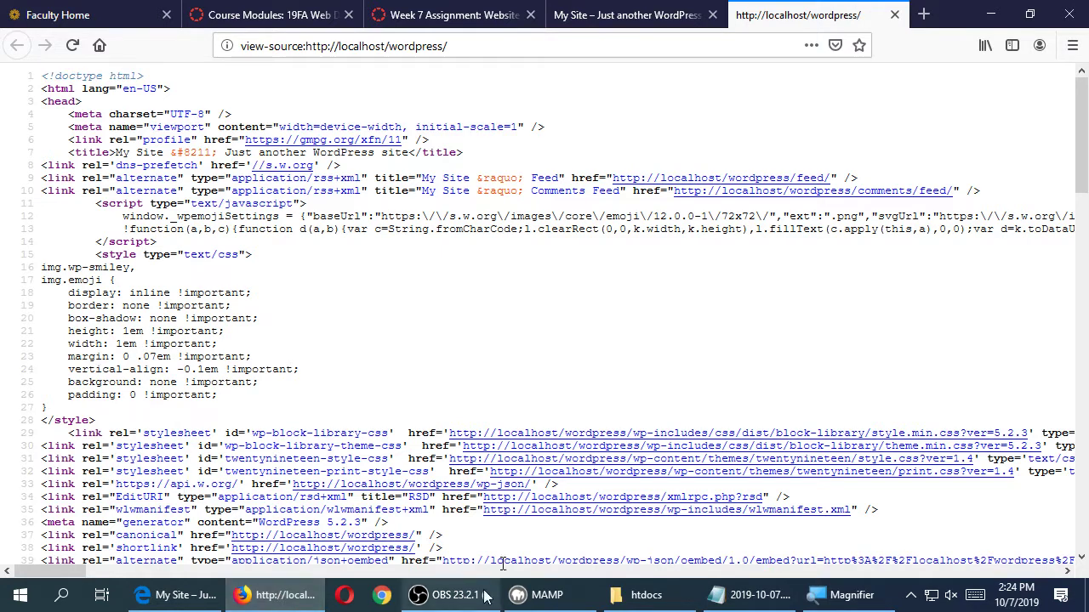
{"action": "scroll", "coordinate": [195, 316], "scroll_direction": "down", "scroll_amount": 20}
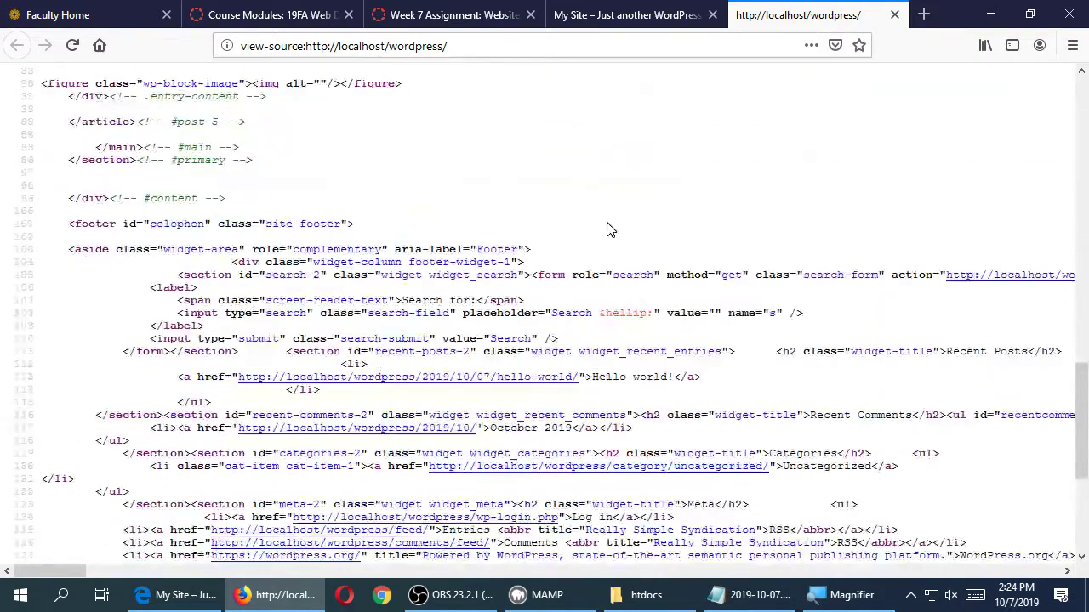
{"action": "scroll", "coordinate": [609, 230], "scroll_direction": "down", "scroll_amount": 10}
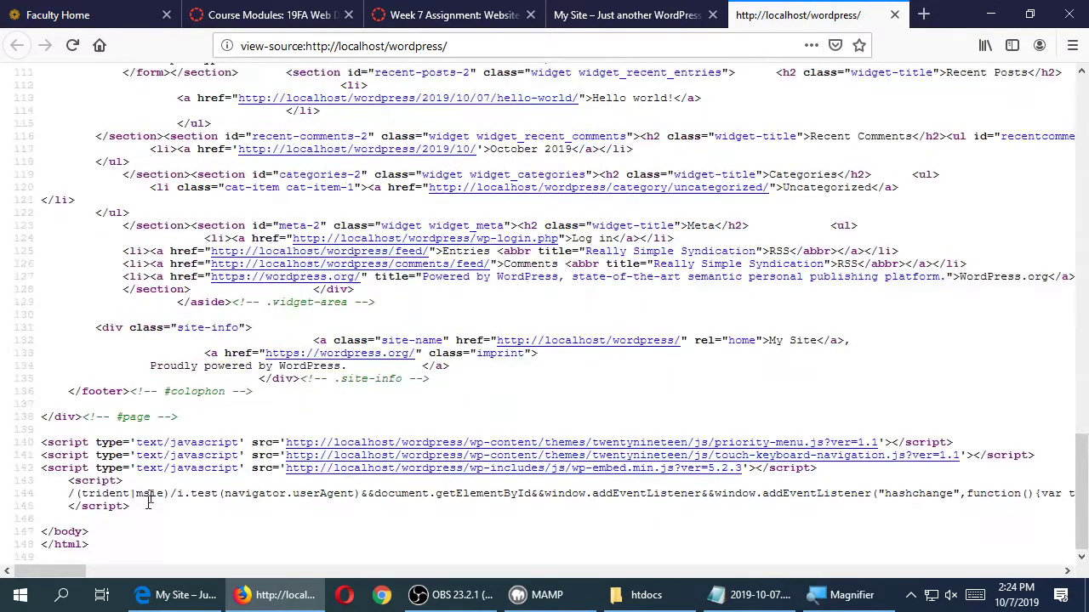
{"action": "middle_click", "coordinate": [764, 5]}
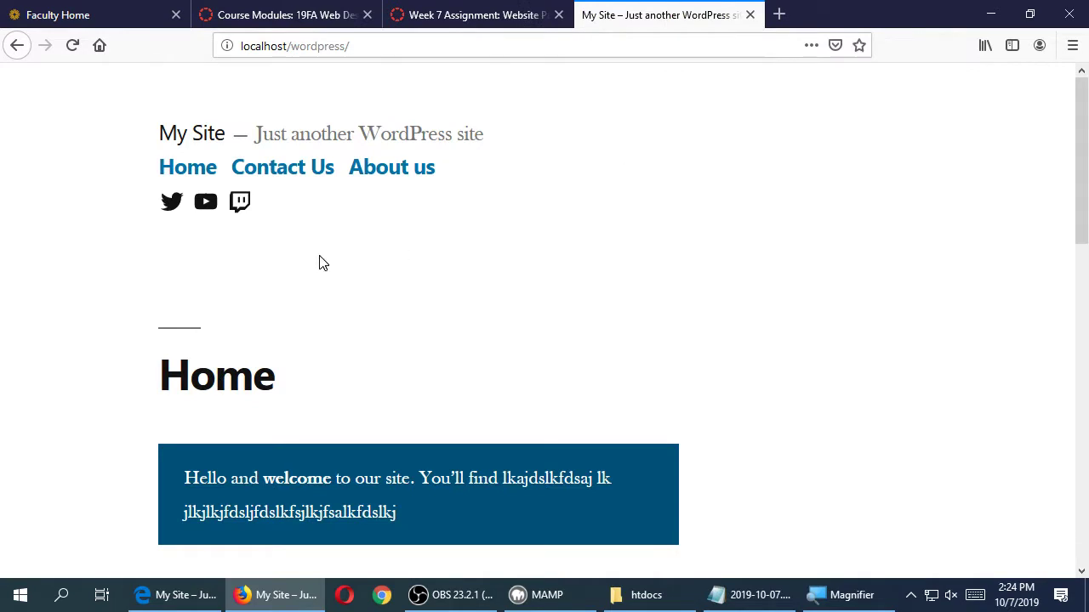
{"action": "left_click", "coordinate": [990, 14]}
{"action": "left_click", "coordinate": [935, 432]}
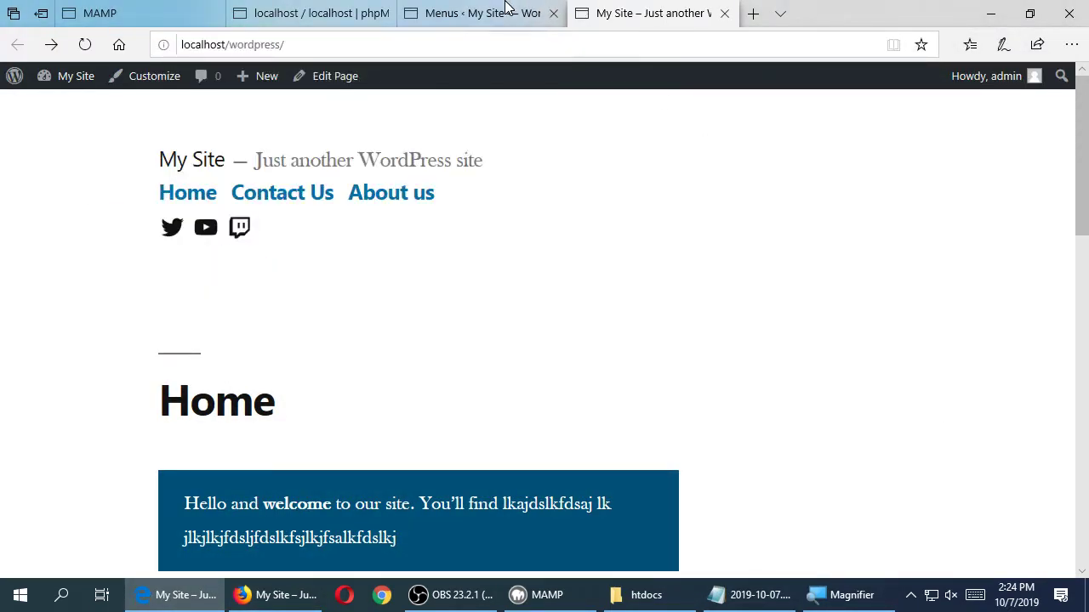
- From the Menus page, open Appearance > Theme Editor, which shows the 'Heads up!' warning
{"action": "left_click", "coordinate": [506, 7]}
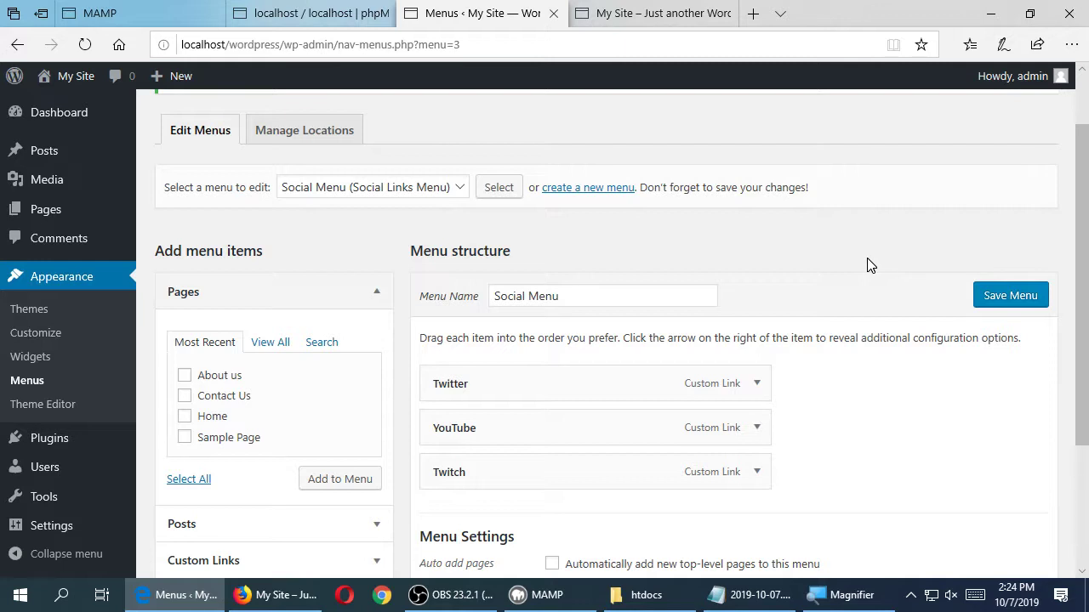
{"action": "left_click", "coordinate": [81, 408]}
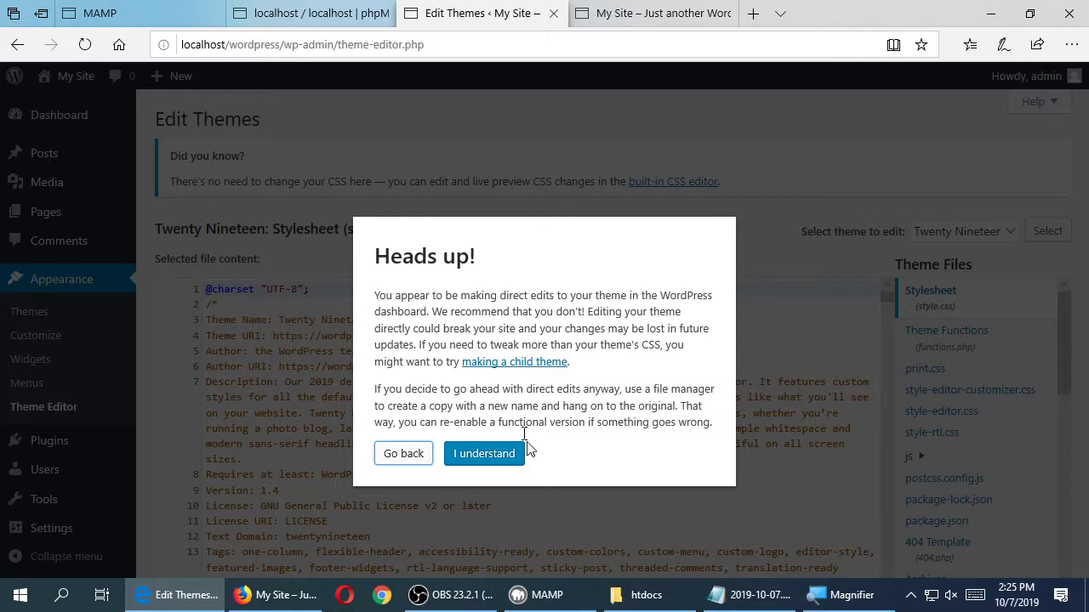
- Dismiss the 'Heads up!' warning and inspect the Twenty Nineteen theme header in style.css
{"action": "left_click", "coordinate": [511, 461]}
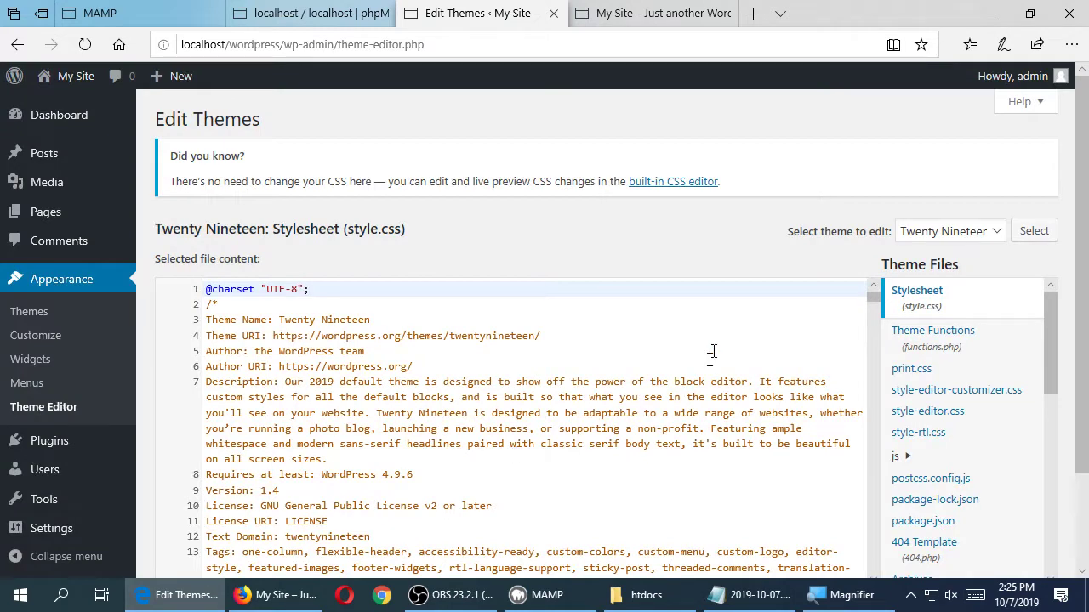
{"action": "scroll", "coordinate": [1078, 386], "scroll_direction": "down", "scroll_amount": 1}
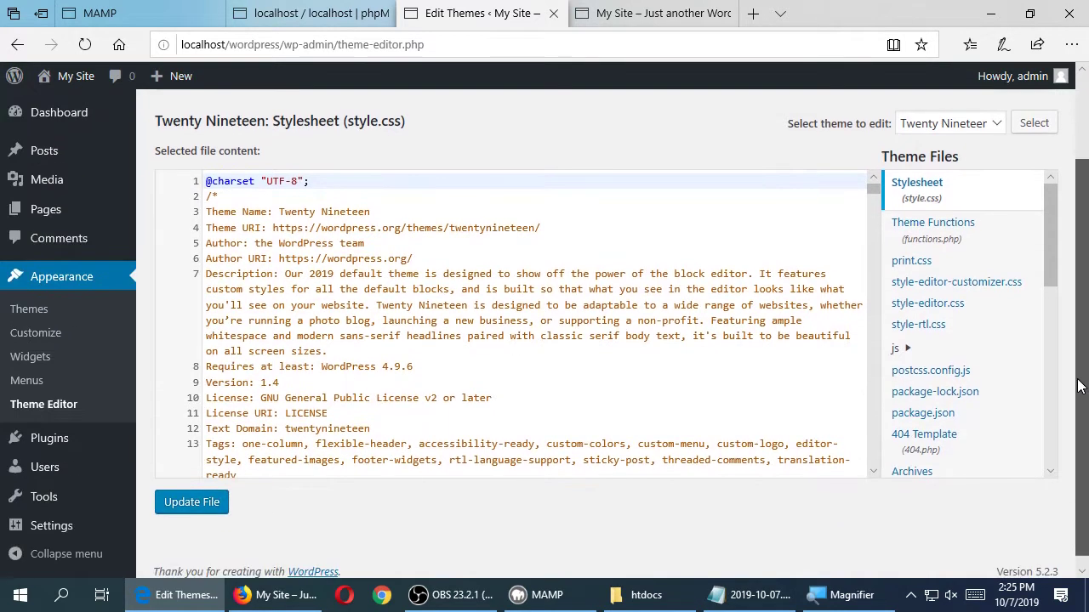
{"action": "left_click", "coordinate": [354, 214]}
{"action": "left_click_drag", "start_coordinate": [294, 122], "coordinate": [473, 129]}
{"action": "left_click", "coordinate": [510, 129]}
{"action": "left_click_drag", "start_coordinate": [170, 121], "coordinate": [388, 123]}
{"action": "left_click_drag", "start_coordinate": [872, 189], "coordinate": [872, 474]}
{"action": "left_click", "coordinate": [213, 465]}
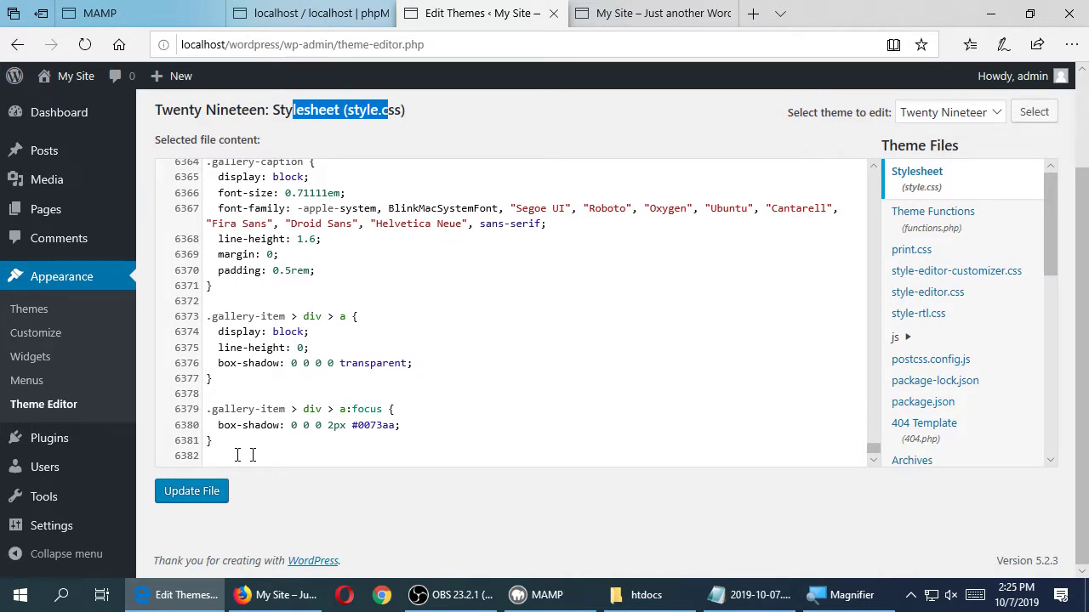
{"action": "left_click_drag", "start_coordinate": [873, 455], "coordinate": [872, 174]}
{"action": "left_click", "coordinate": [499, 308]}
{"action": "scroll", "coordinate": [502, 329], "scroll_direction": "down", "scroll_amount": 2}
{"action": "scroll", "coordinate": [502, 329], "scroll_direction": "down", "scroll_amount": 4}
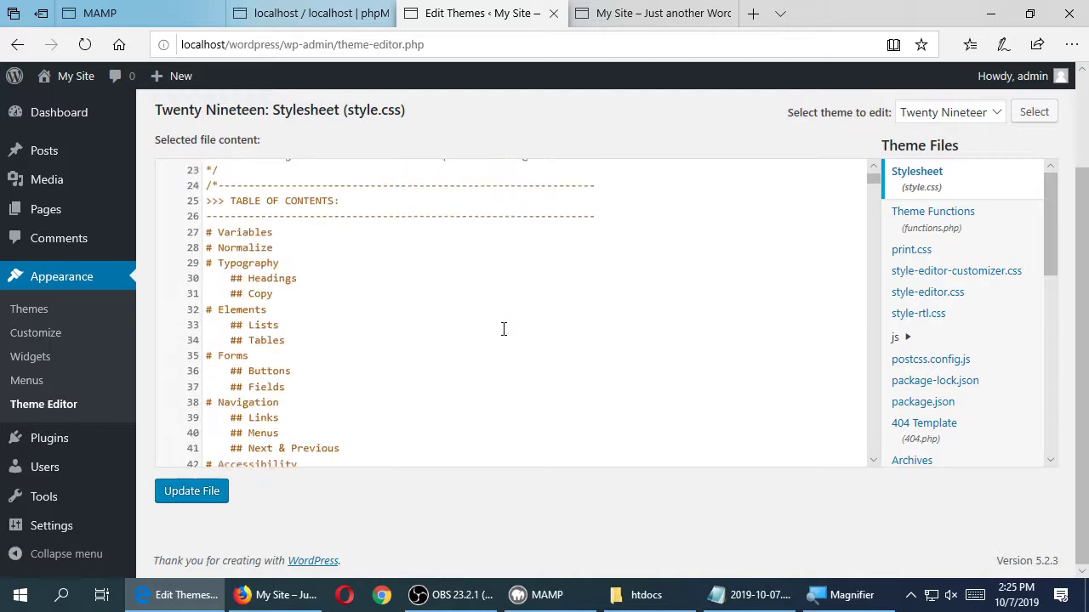
{"action": "scroll", "coordinate": [503, 329], "scroll_direction": "up", "scroll_amount": 1}
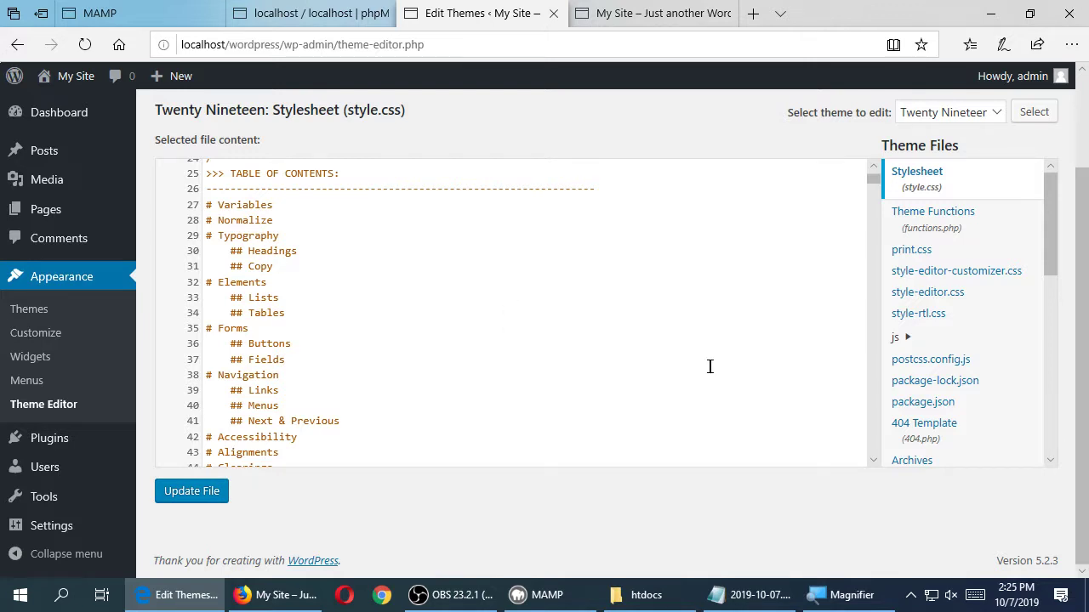
- Scroll through the style.css code and the Theme Files list down to Theme Footer
{"action": "scroll", "coordinate": [879, 406], "scroll_direction": "down", "scroll_amount": 3}
{"action": "scroll", "coordinate": [879, 407], "scroll_direction": "down", "scroll_amount": 3}
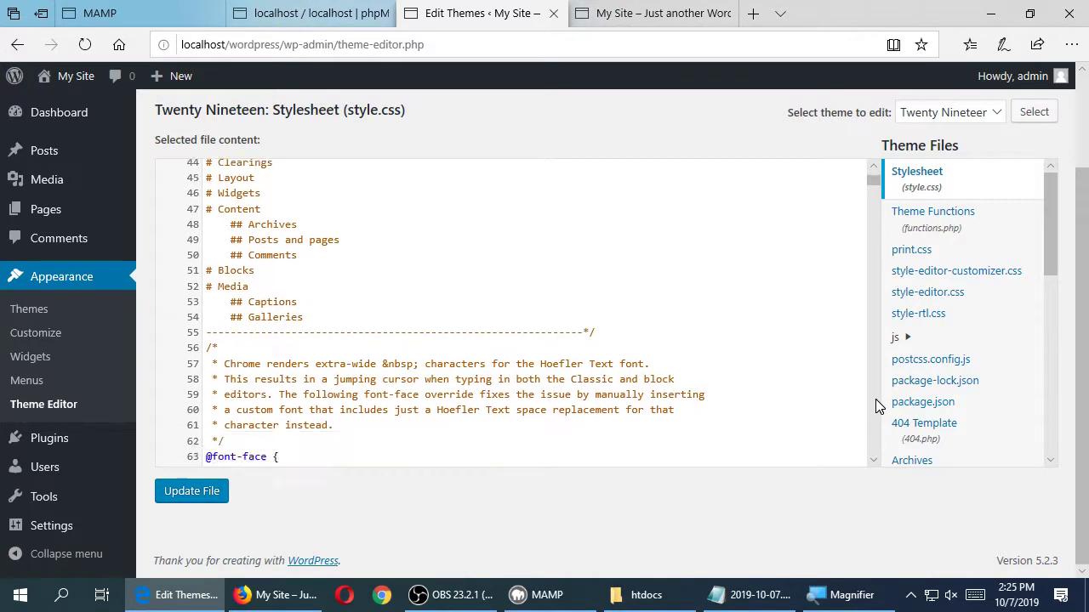
{"action": "scroll", "coordinate": [875, 399], "scroll_direction": "down", "scroll_amount": 5}
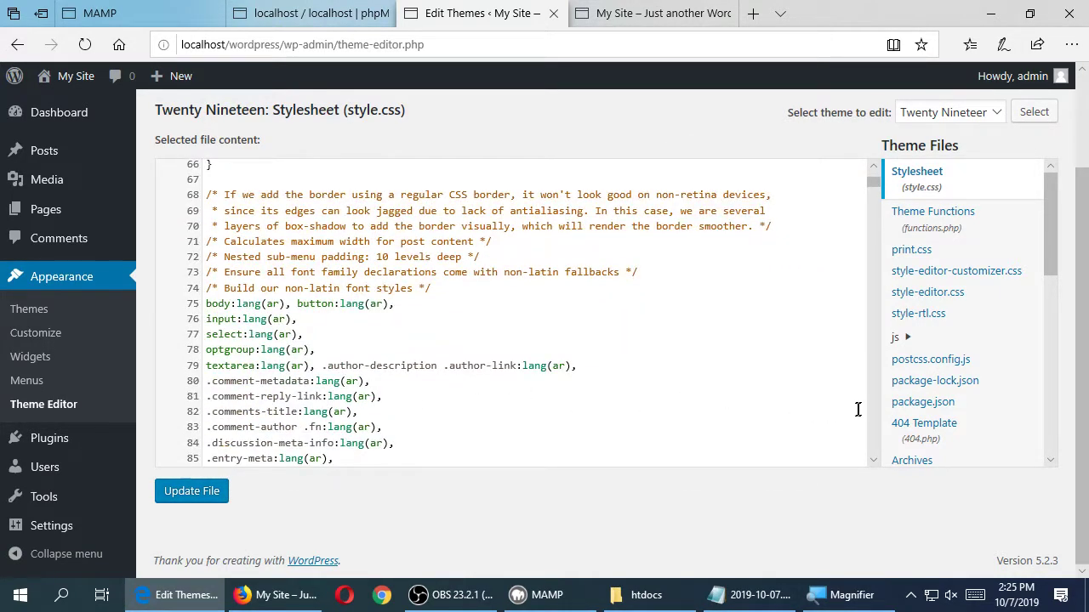
{"action": "scroll", "coordinate": [869, 398], "scroll_direction": "down", "scroll_amount": 3}
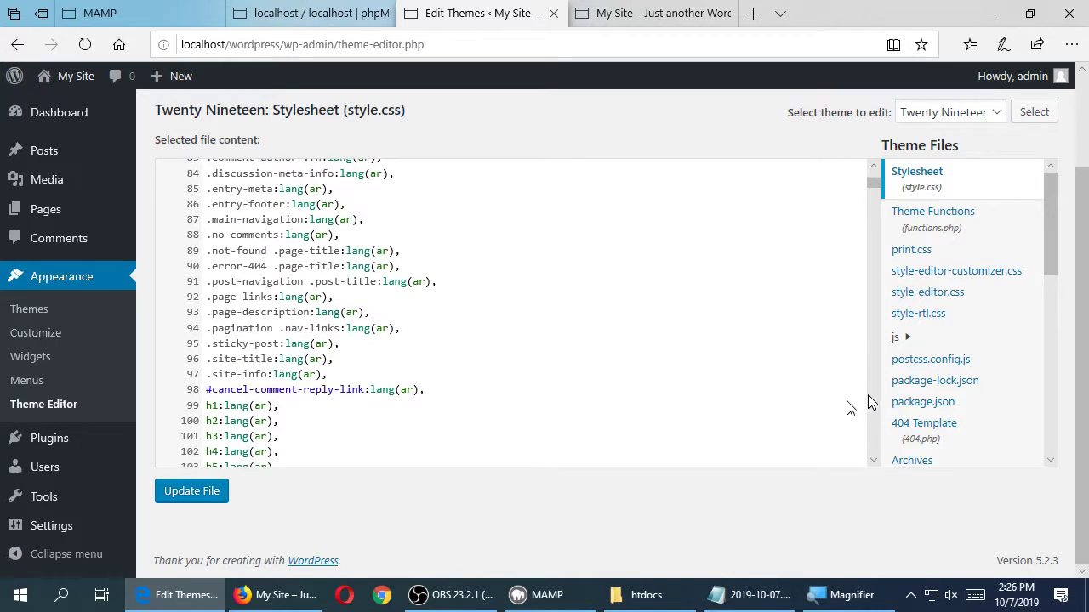
{"action": "scroll", "coordinate": [856, 404], "scroll_direction": "down", "scroll_amount": 2}
{"action": "scroll", "coordinate": [658, 377], "scroll_direction": "down", "scroll_amount": 4}
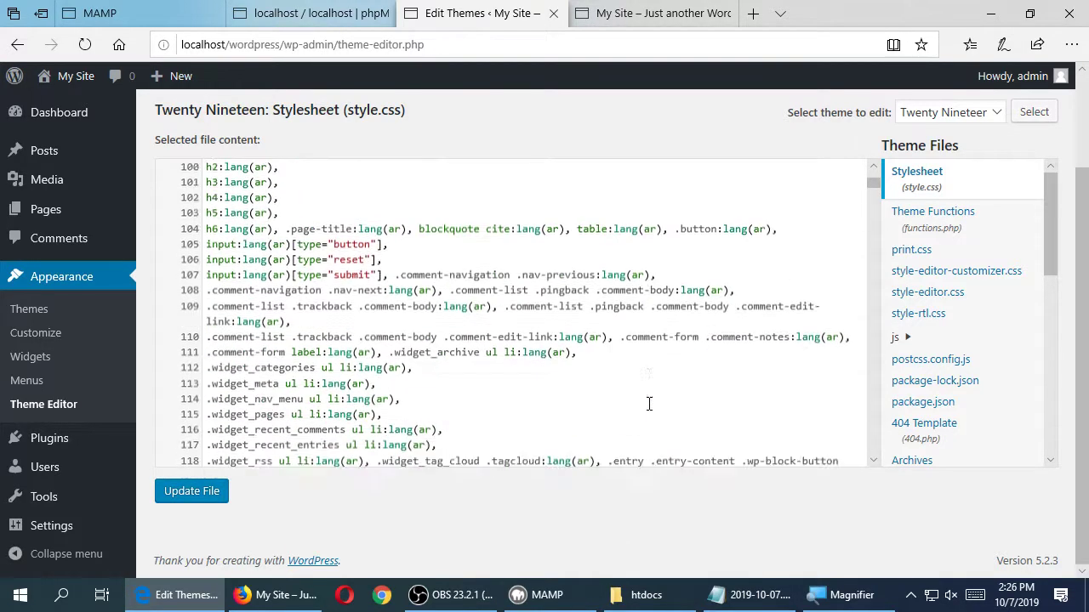
{"action": "scroll", "coordinate": [523, 380], "scroll_direction": "down", "scroll_amount": 3}
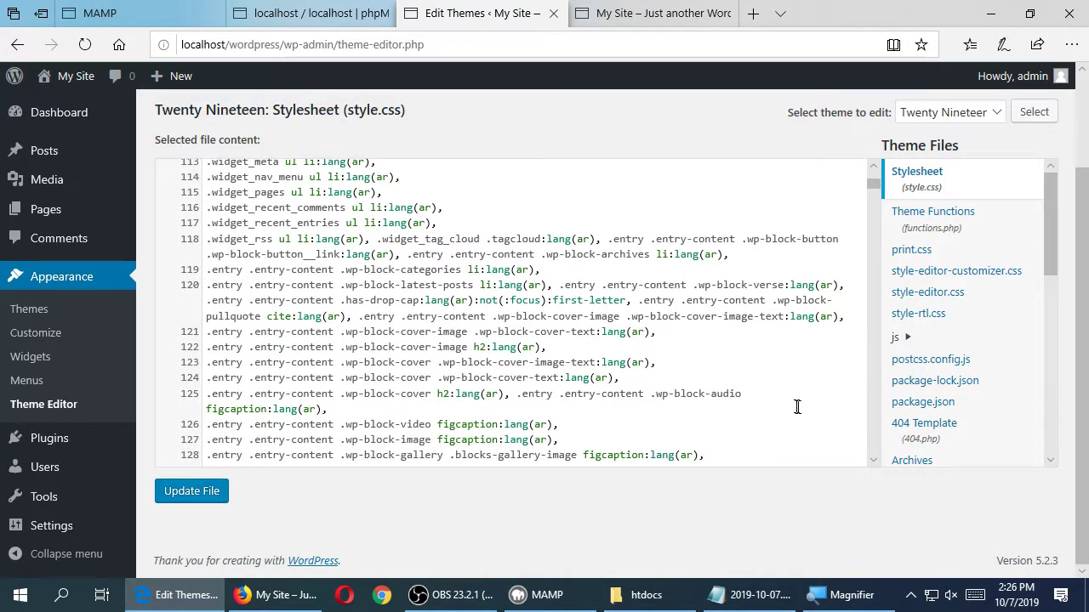
{"action": "scroll", "coordinate": [868, 430], "scroll_direction": "down", "scroll_amount": 4}
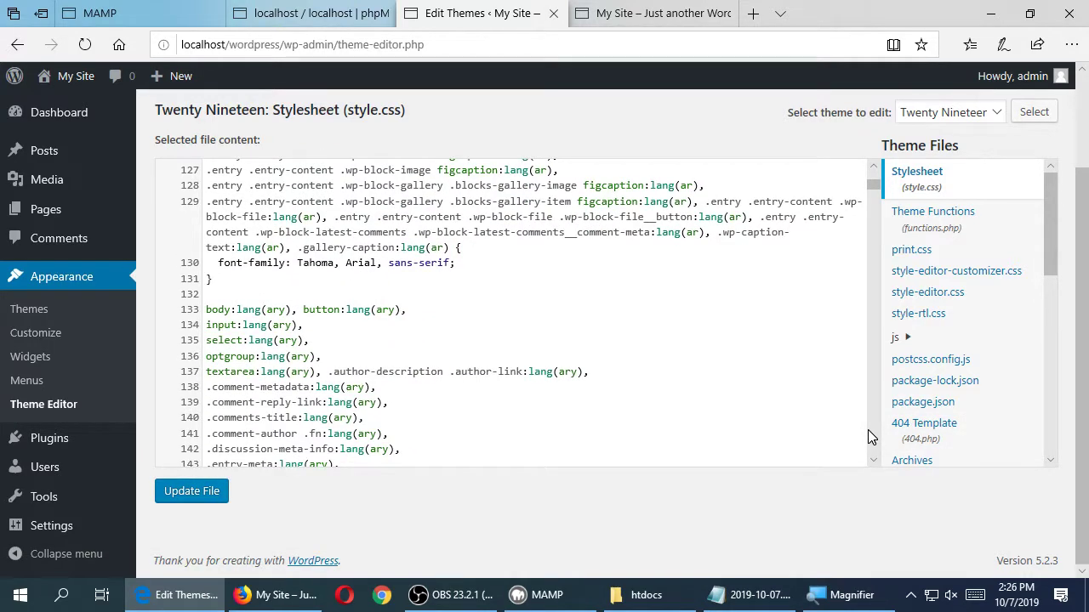
{"action": "scroll", "coordinate": [867, 428], "scroll_direction": "down", "scroll_amount": 8}
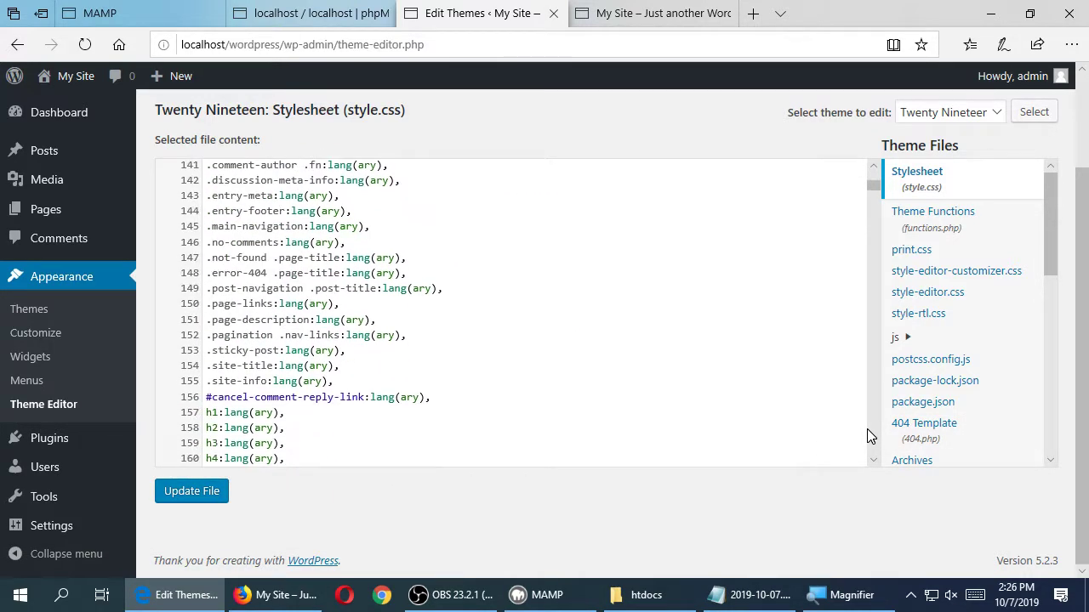
{"action": "scroll", "coordinate": [867, 428], "scroll_direction": "down", "scroll_amount": 8}
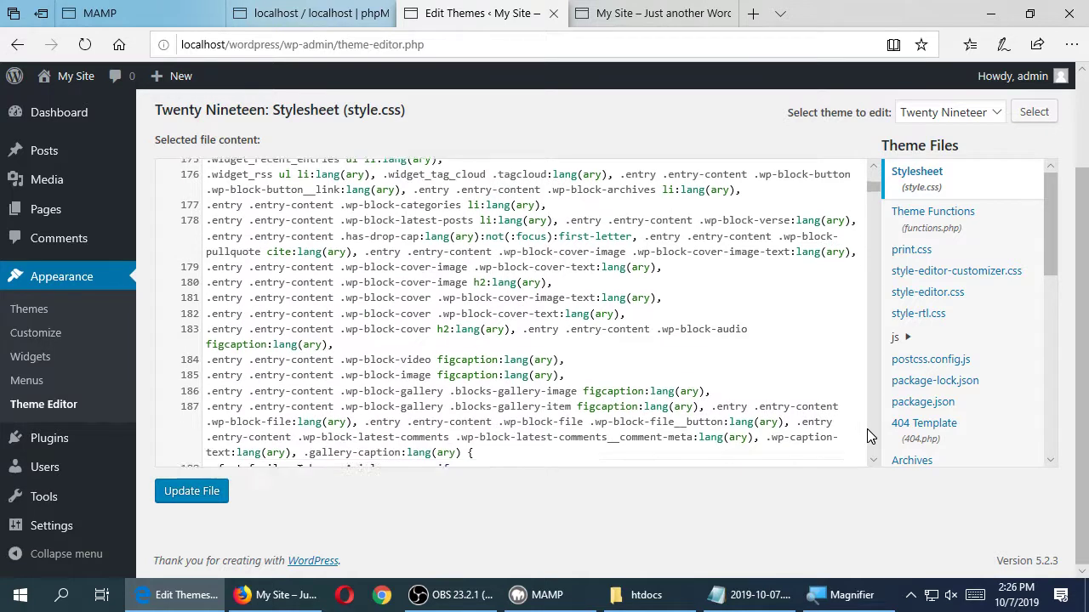
{"action": "scroll", "coordinate": [866, 429], "scroll_direction": "down", "scroll_amount": 10}
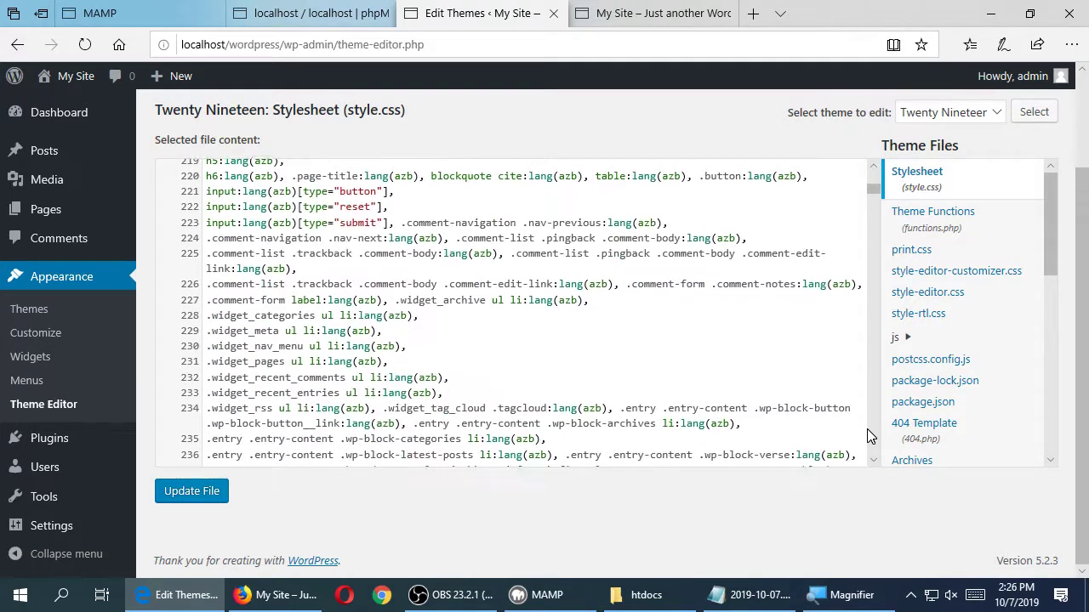
{"action": "left_click_drag", "start_coordinate": [875, 206], "coordinate": [871, 293]}
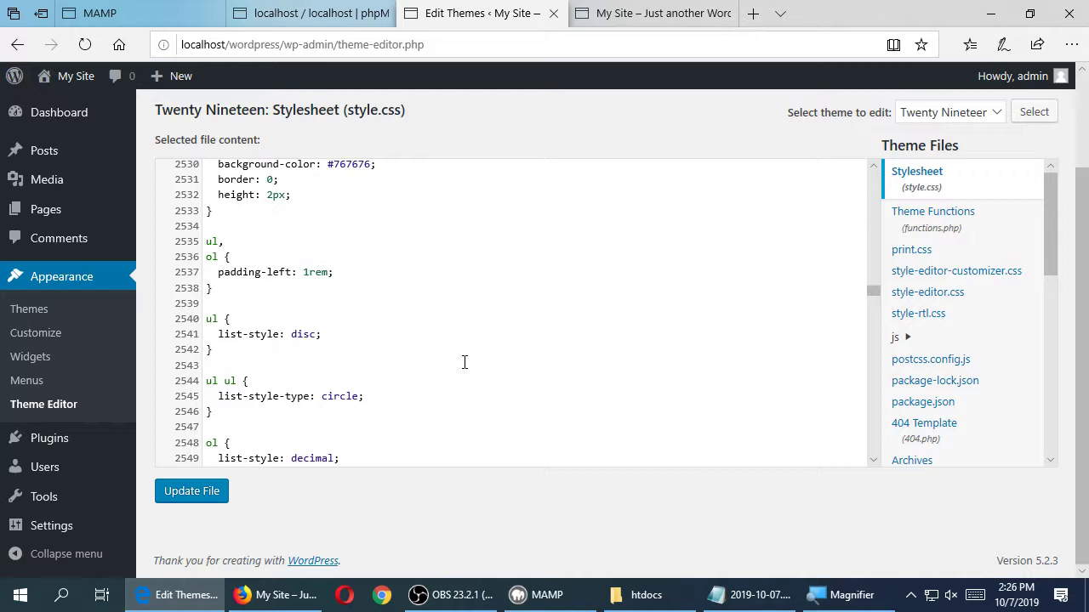
{"action": "left_click_drag", "start_coordinate": [1051, 192], "coordinate": [1046, 327]}
{"action": "left_click_drag", "start_coordinate": [1042, 285], "coordinate": [1051, 162]}
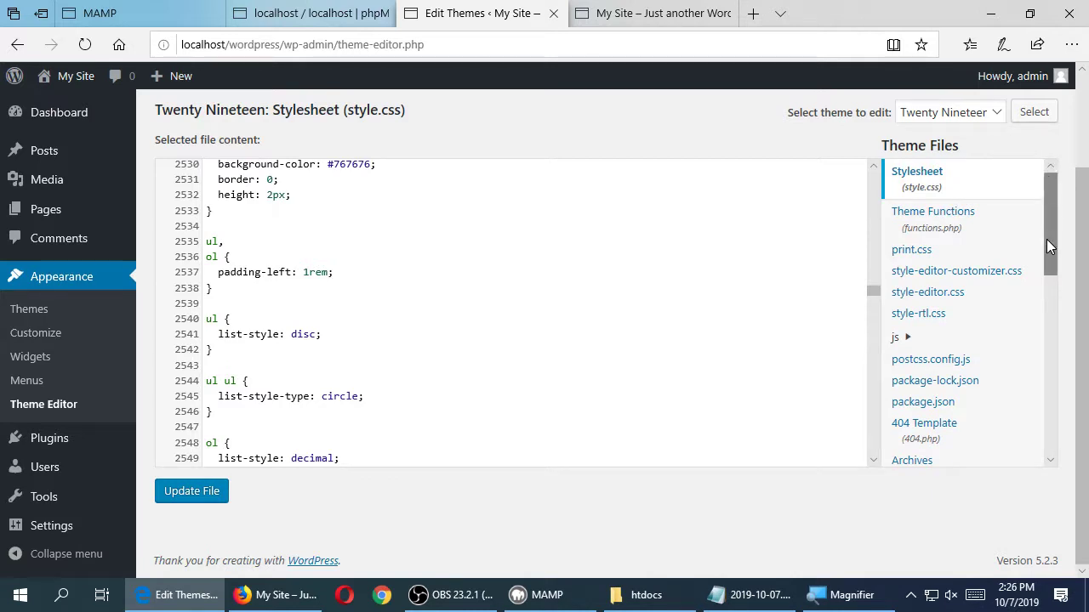
{"action": "left_click_drag", "start_coordinate": [1054, 238], "coordinate": [1049, 338]}
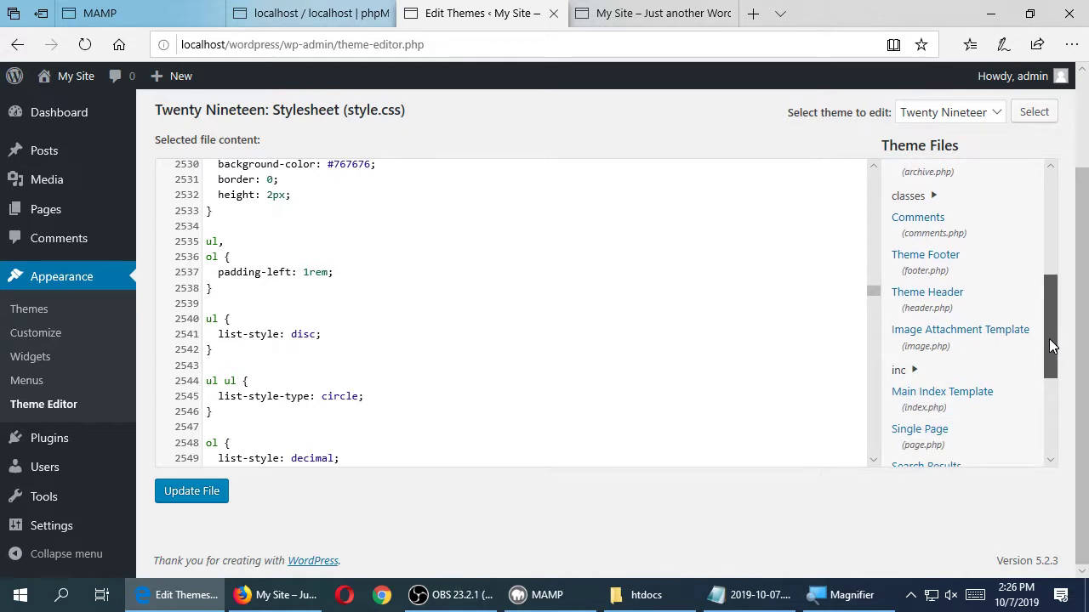
{"action": "left_click", "coordinate": [942, 265]}
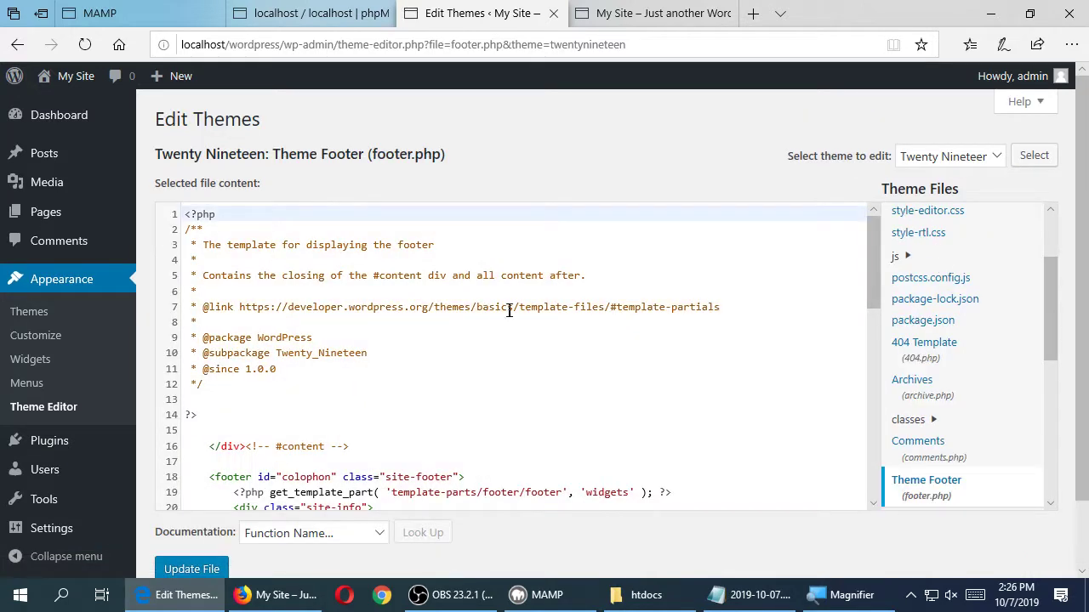
{"action": "scroll", "coordinate": [507, 306], "scroll_direction": "down", "scroll_amount": 2}
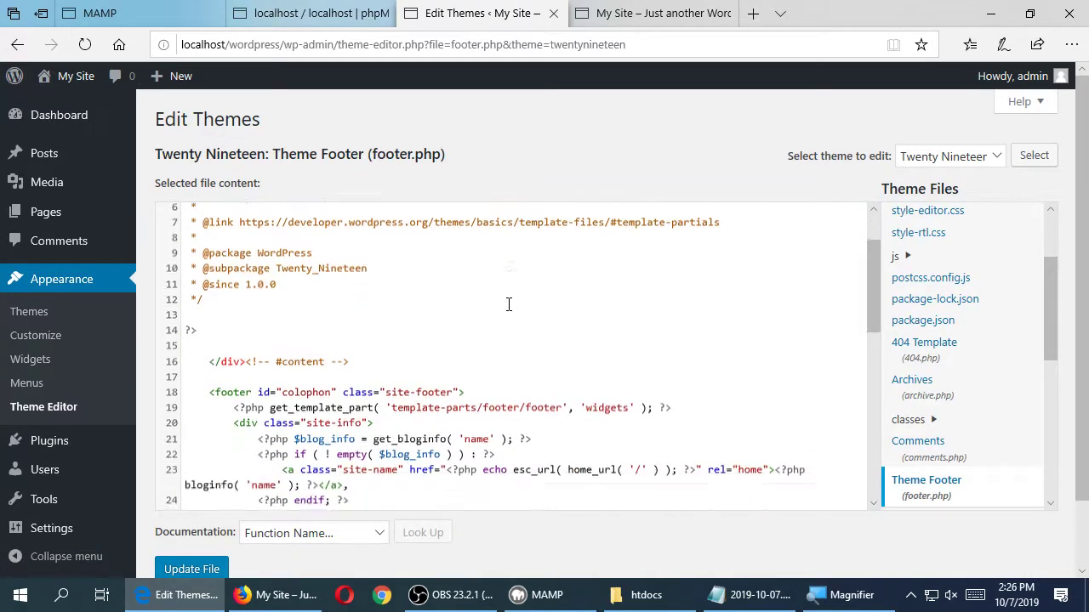
{"action": "double_click", "coordinate": [238, 383]}
{"action": "scroll", "coordinate": [255, 397], "scroll_direction": "down", "scroll_amount": 2}
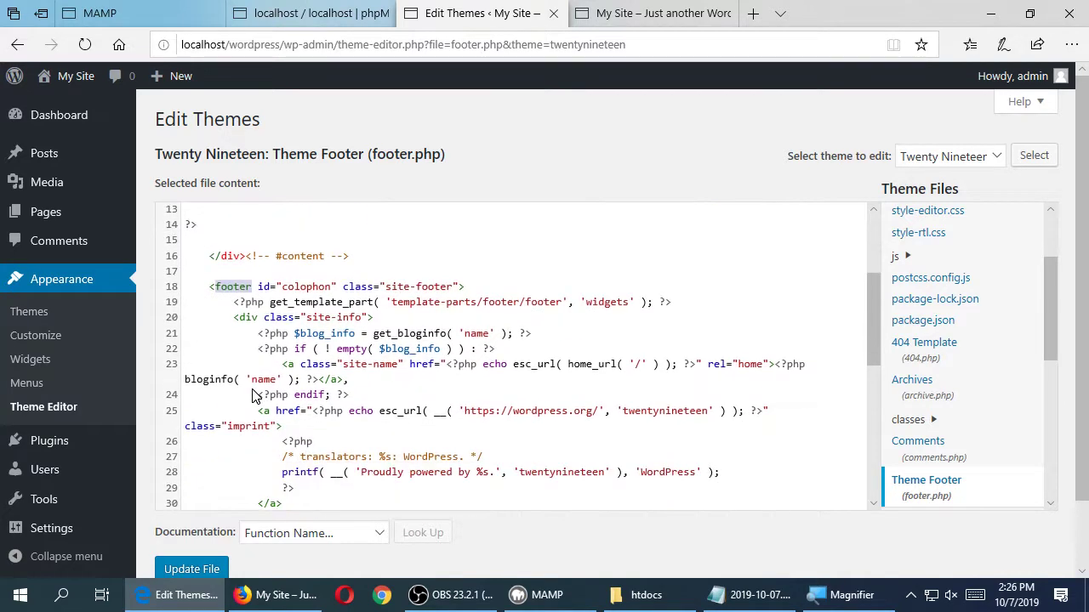
{"action": "left_click", "coordinate": [256, 317]}
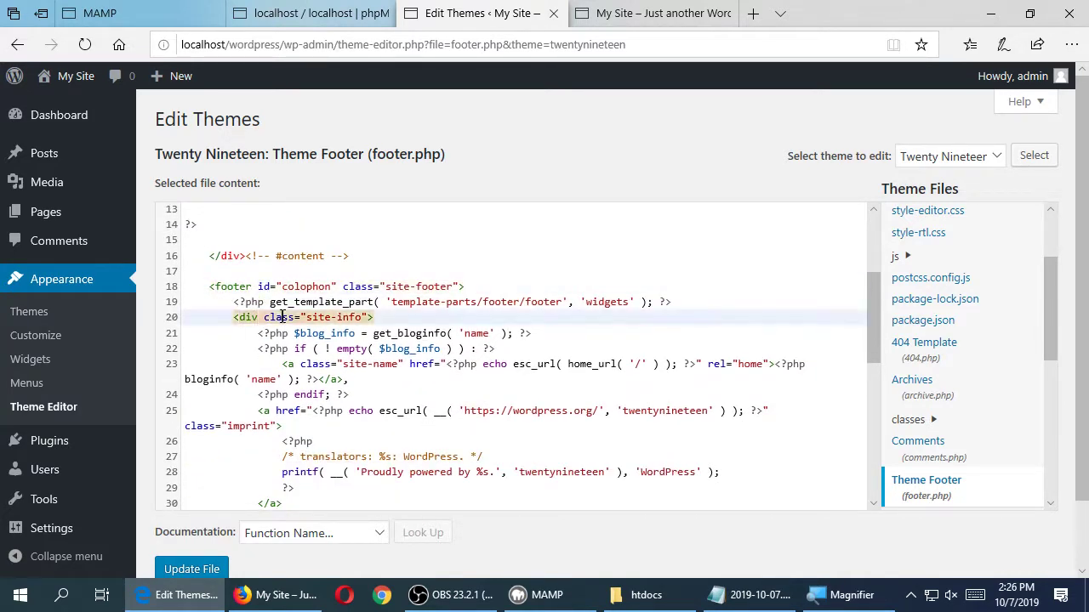
{"action": "double_click", "coordinate": [282, 317]}
{"action": "scroll", "coordinate": [278, 321], "scroll_direction": "down", "scroll_amount": 2}
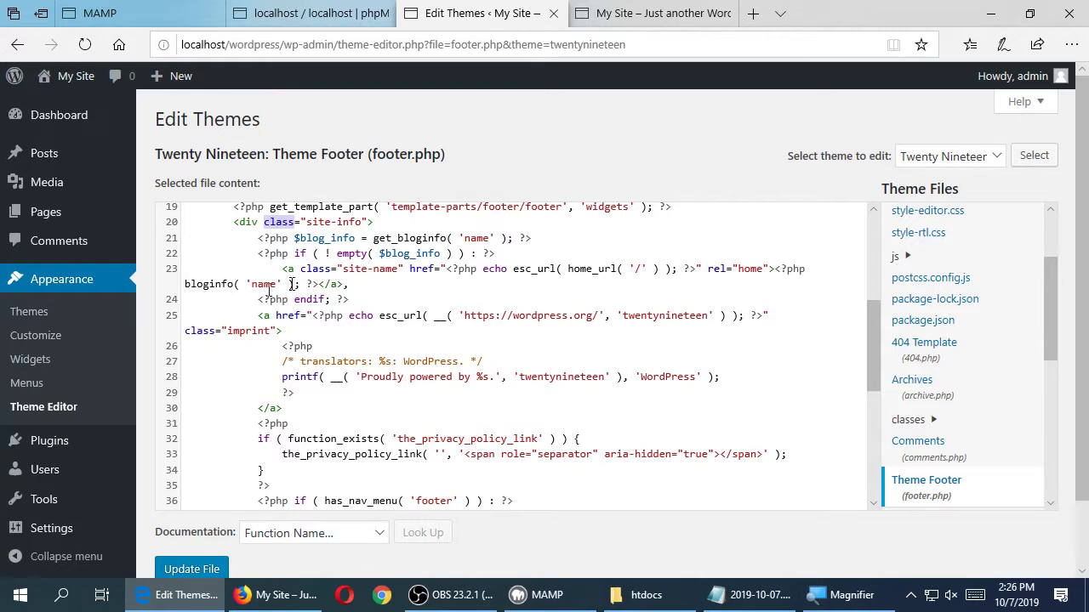
{"action": "left_click_drag", "start_coordinate": [273, 315], "coordinate": [183, 317]}
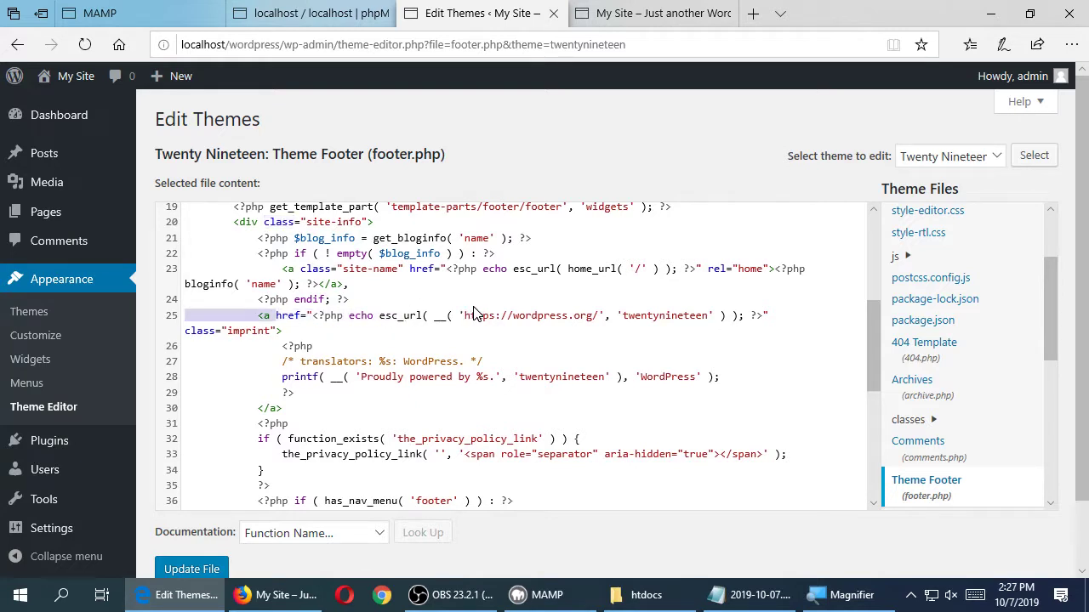
{"action": "left_click", "coordinate": [483, 316], "text": "shift"}
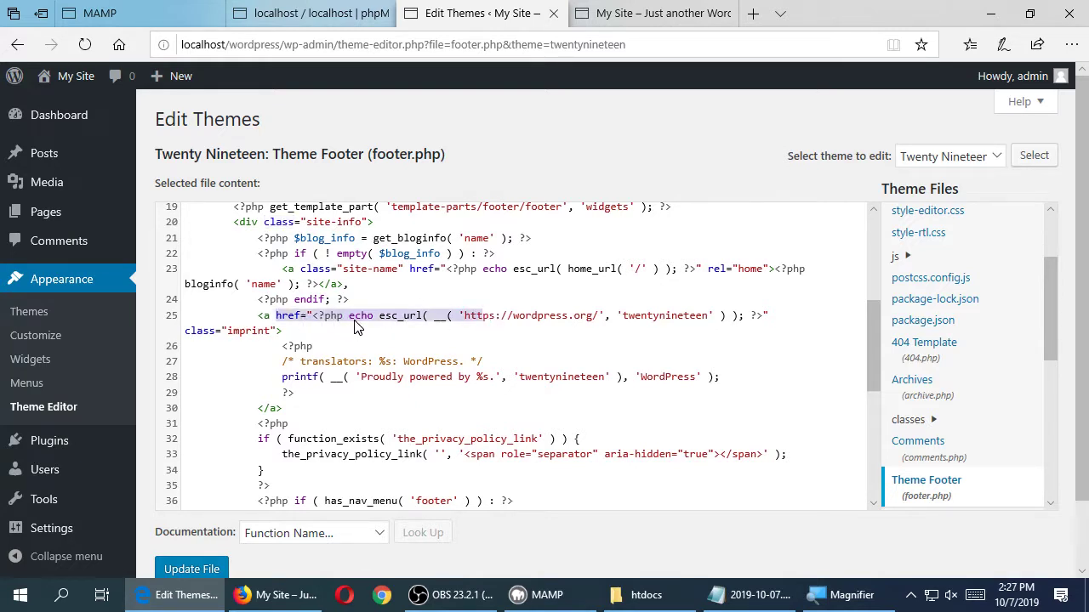
{"action": "triple_click", "coordinate": [352, 365]}
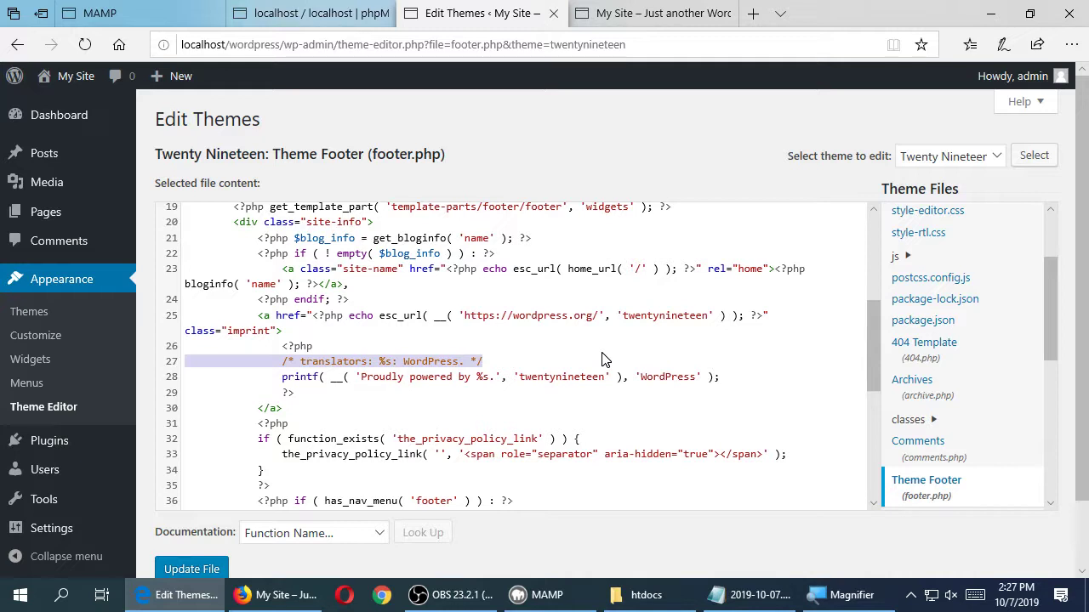
{"action": "scroll", "coordinate": [601, 359], "scroll_direction": "down", "scroll_amount": 5}
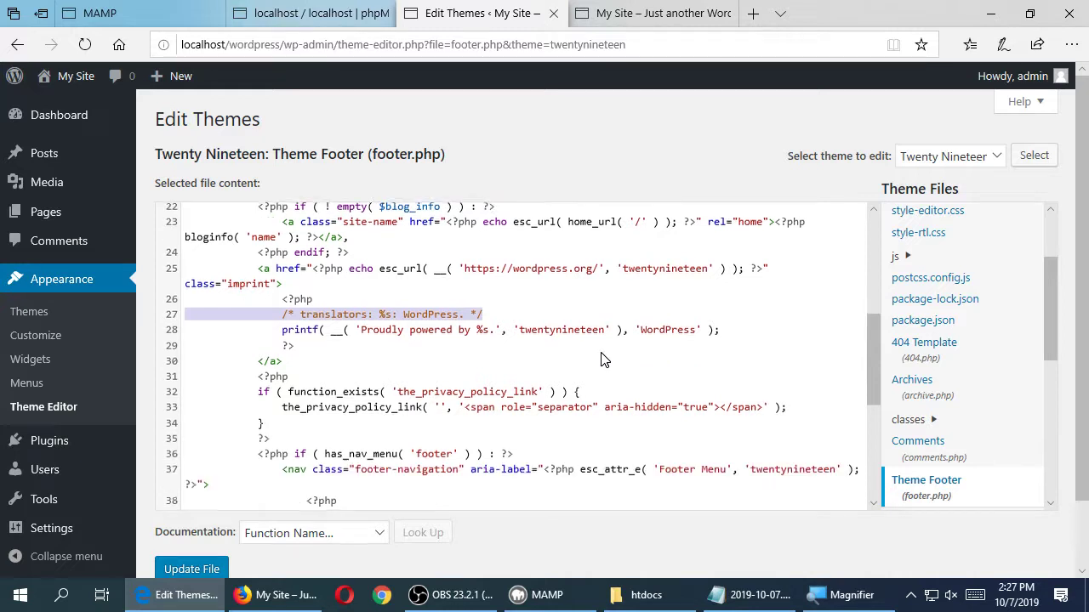
{"action": "scroll", "coordinate": [589, 358], "scroll_direction": "down", "scroll_amount": 4}
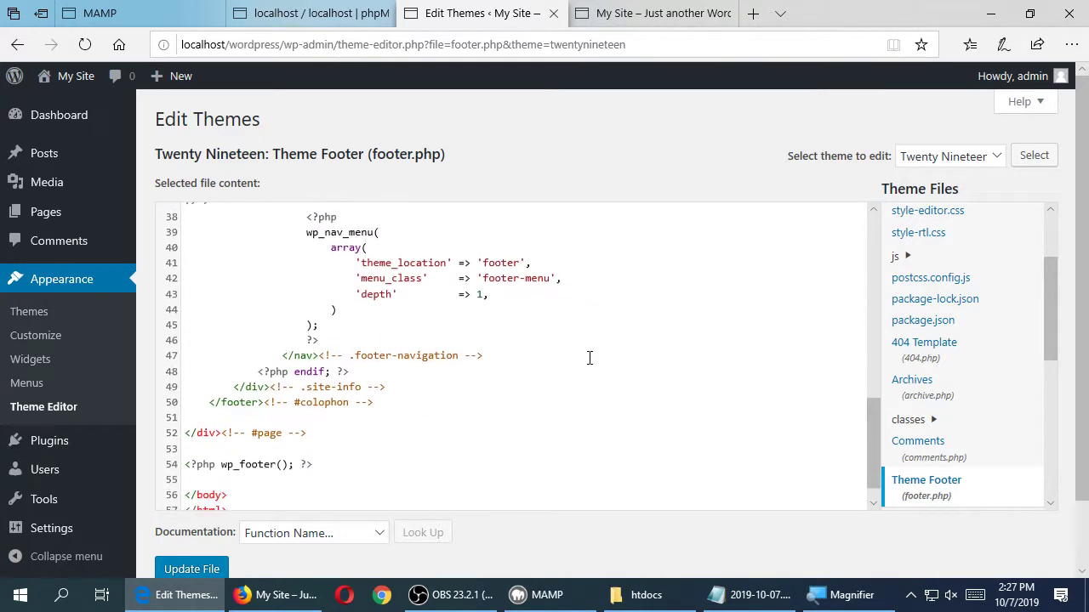
{"action": "left_click", "coordinate": [204, 396]}
{"action": "left_click", "coordinate": [213, 406]}
{"action": "left_click", "coordinate": [237, 360]}
{"action": "scroll", "coordinate": [373, 370], "scroll_direction": "up", "scroll_amount": 1}
{"action": "scroll", "coordinate": [372, 370], "scroll_direction": "up", "scroll_amount": 10}
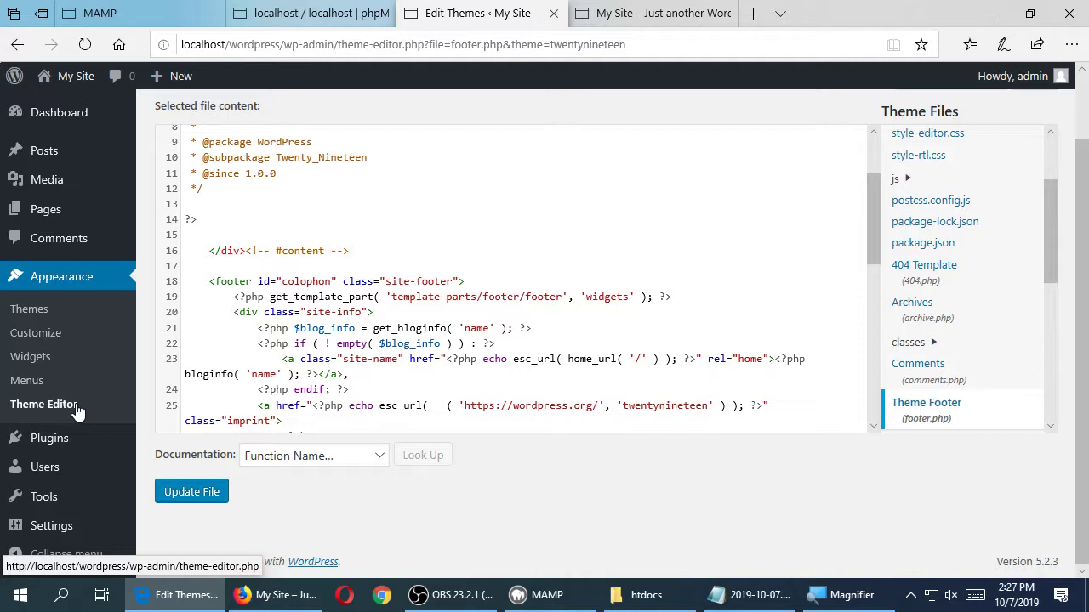
- In the notes, add 'You can look at the raw code of your site' with an indented 'Appearance > Theme Editor'
{"action": "left_click", "coordinate": [748, 595]}
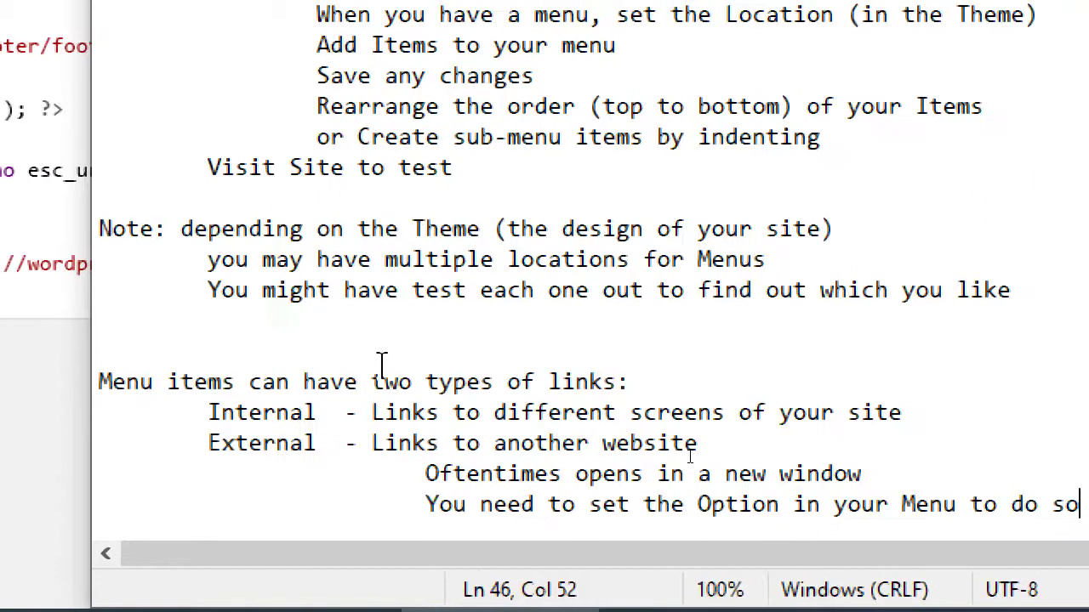
{"action": "key", "text": "Return"}
{"action": "key", "text": "Return"}
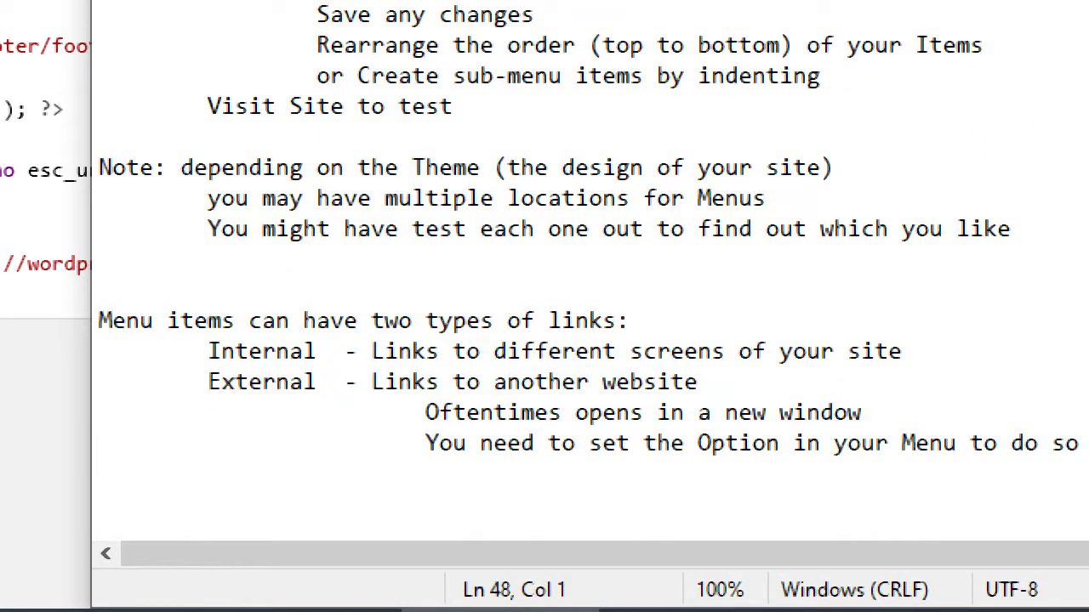
{"action": "type", "text": "You can look a tthe"}
{"action": "key", "text": "BackSpace"}
{"action": "key", "text": "BackSpace"}
{"action": "key", "text": "BackSpace"}
{"action": "key", "text": "BackSpace"}
{"action": "key", "text": "BackSpace"}
{"action": "key", "text": "BackSpace"}
{"action": "type", "text": "t the raw code of your sit"}
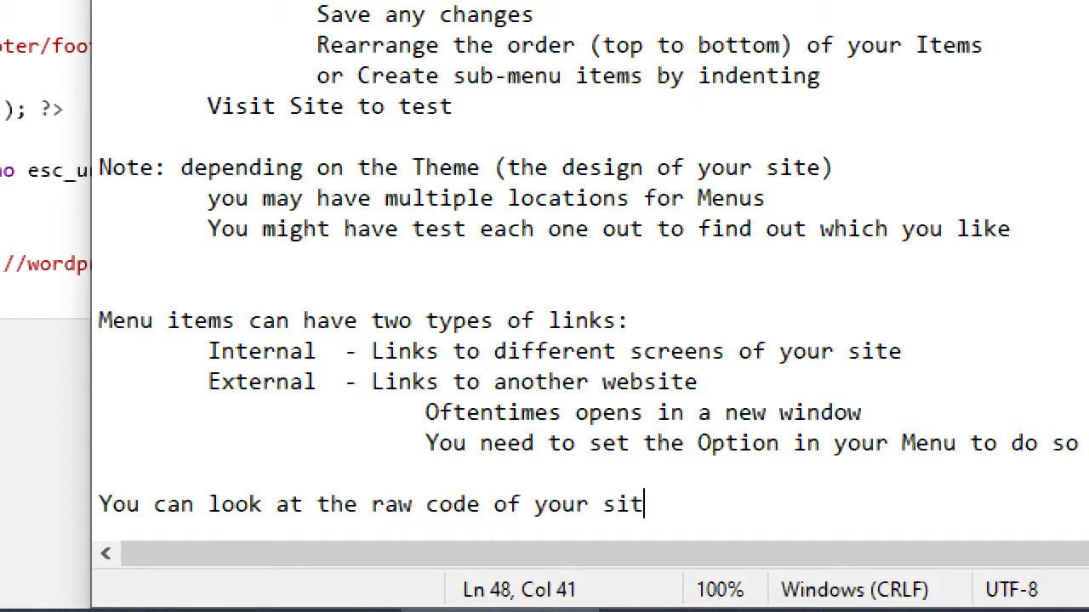
{"action": "type", "text": "e"}
{"action": "key", "text": "Return"}
{"action": "key", "text": "Tab"}
{"action": "type", "text": "Appe"}
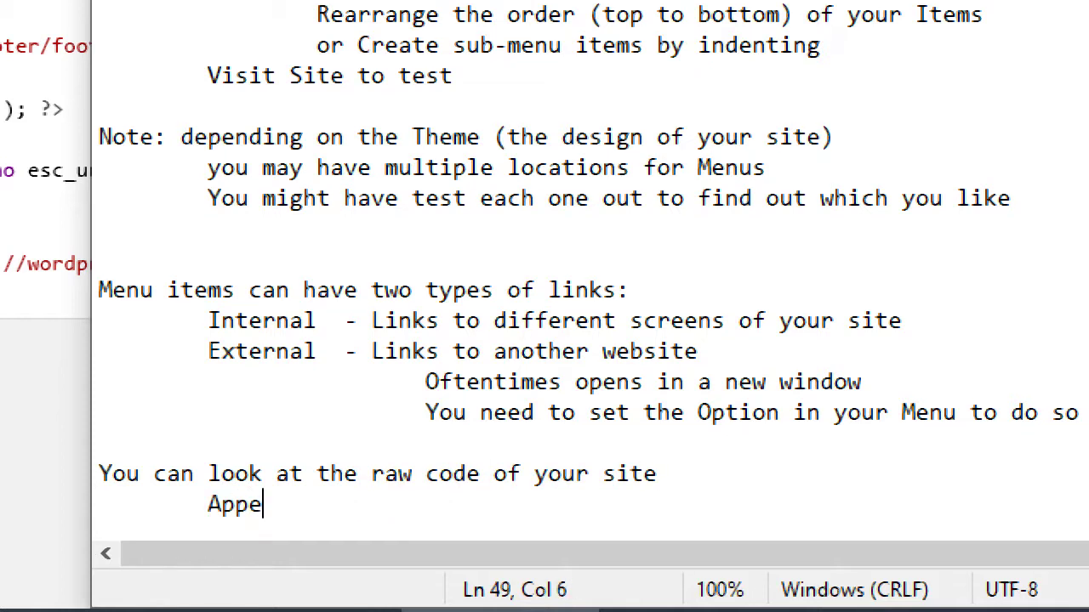
{"action": "type", "text": "arance > "}
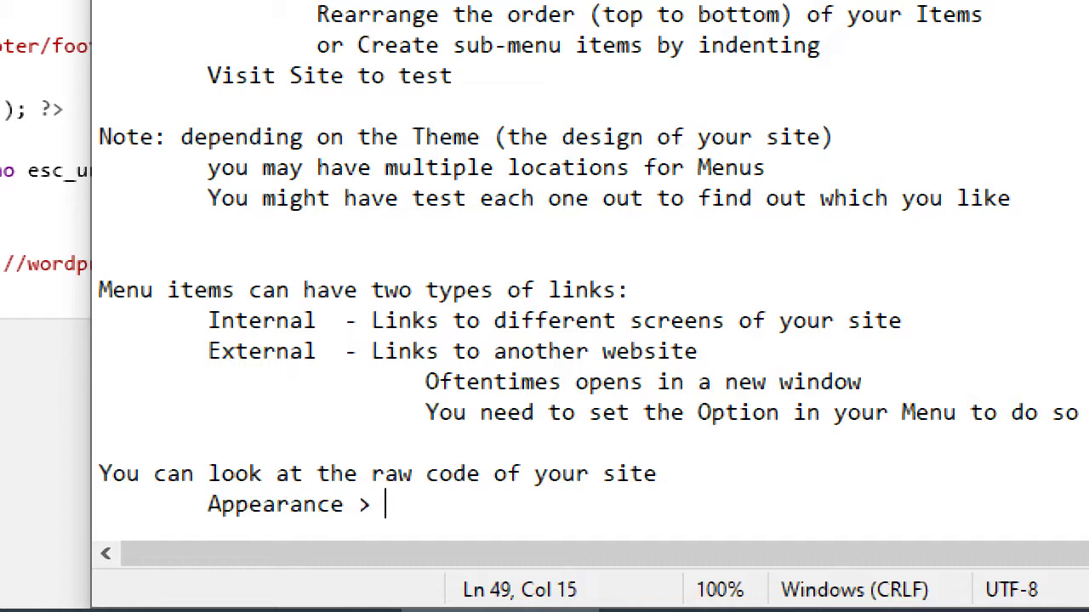
{"action": "type", "text": "Theme Editor"}
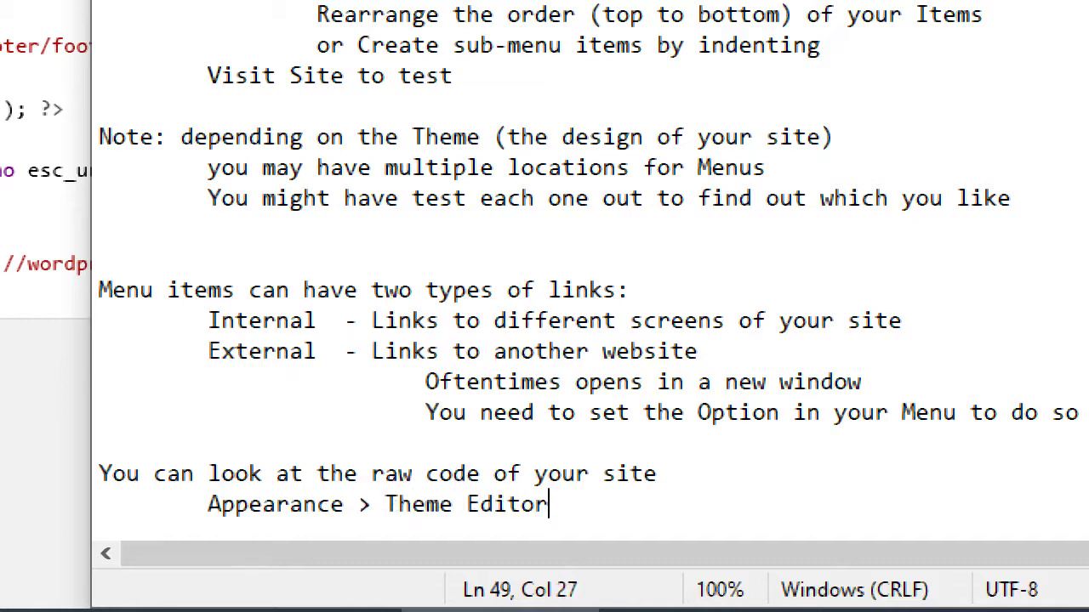
- Add an indented WARNING line: only do so if you know what you're doing
{"action": "key", "text": "Return"}
{"action": "key", "text": "Tab"}
{"action": "type", "text": "WARNING"}
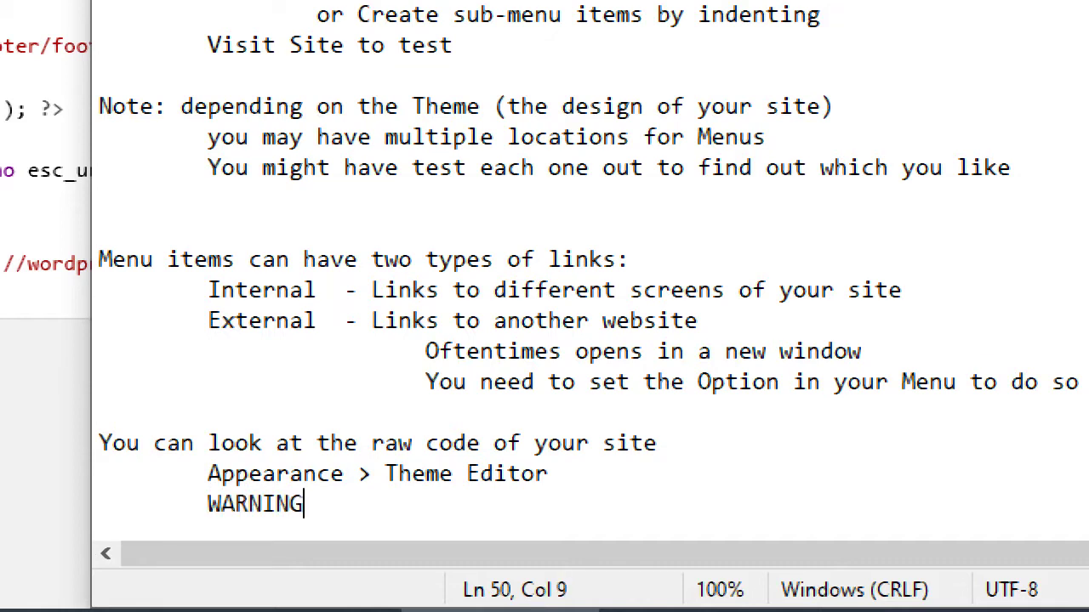
{"action": "type", "text": ": Only do so"}
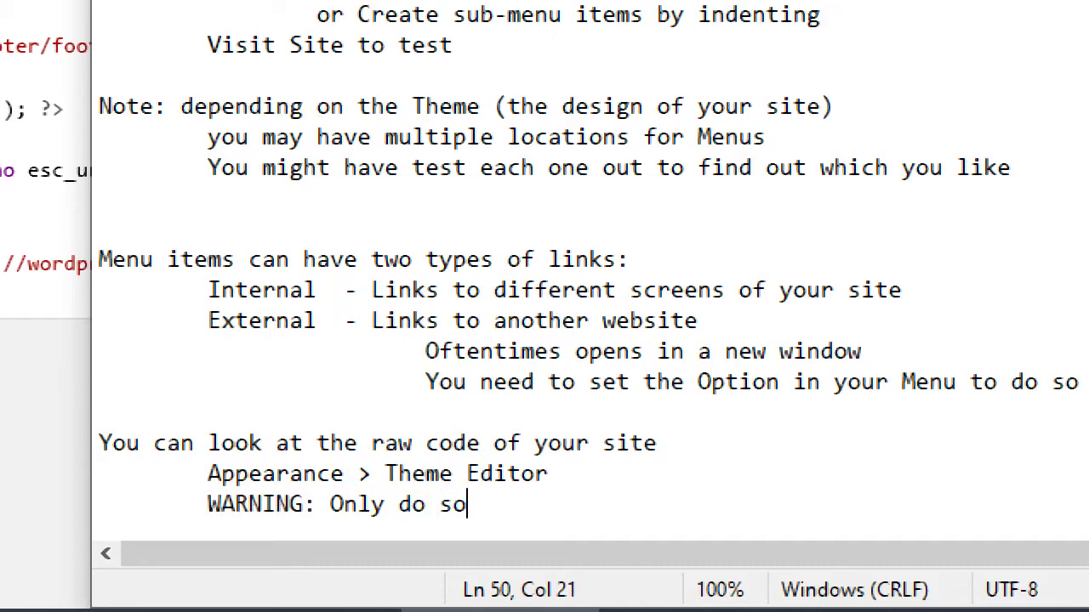
{"action": "type", "text": " if yo uknow wh"}
{"action": "key", "text": "BackSpace"}
{"action": "key", "text": "BackSpace"}
{"action": "key", "text": "BackSpace"}
{"action": "key", "text": "BackSpace"}
{"action": "key", "text": "BackSpace"}
{"action": "key", "text": "BackSpace"}
{"action": "key", "text": "BackSpace"}
{"action": "key", "text": "BackSpace"}
{"action": "key", "text": "BackSpace"}
{"action": "type", "text": "u know"}
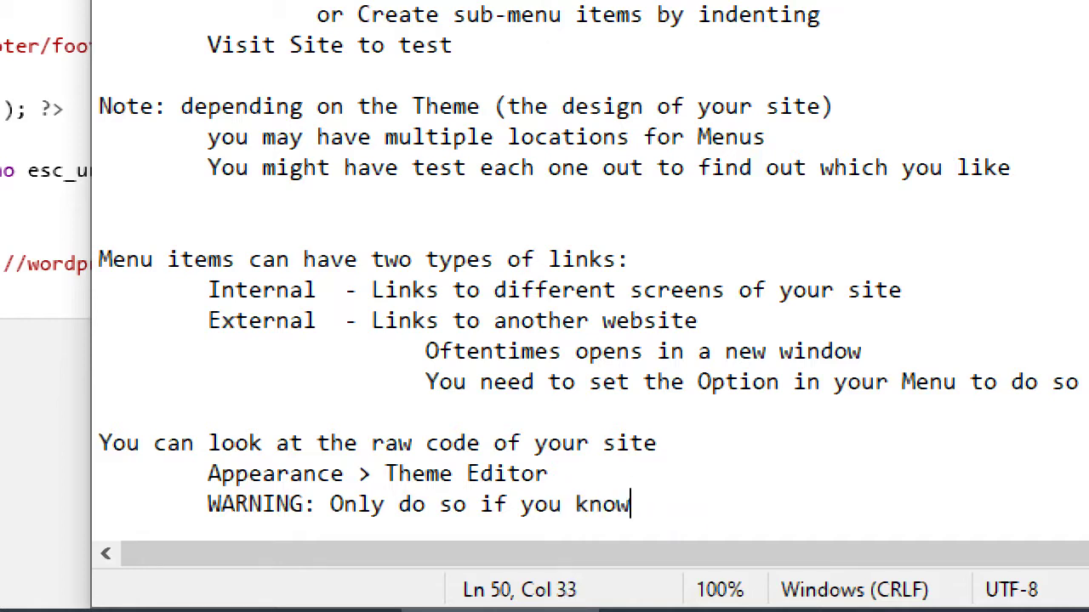
{"action": "type", "text": " what doing"}
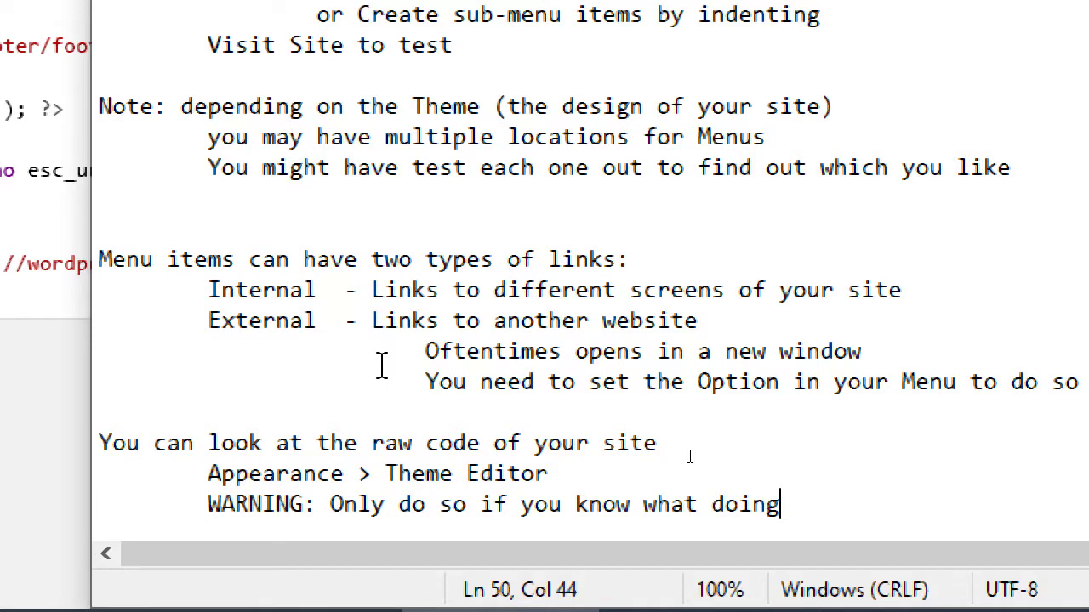
- Add indented course references 'CIS152 - HTML/CSS' and 'CIS165 - JavaScript'
{"action": "key", "text": "Return"}
{"action": "key", "text": "Tab"}
{"action": "type", "text": "CIS1"}
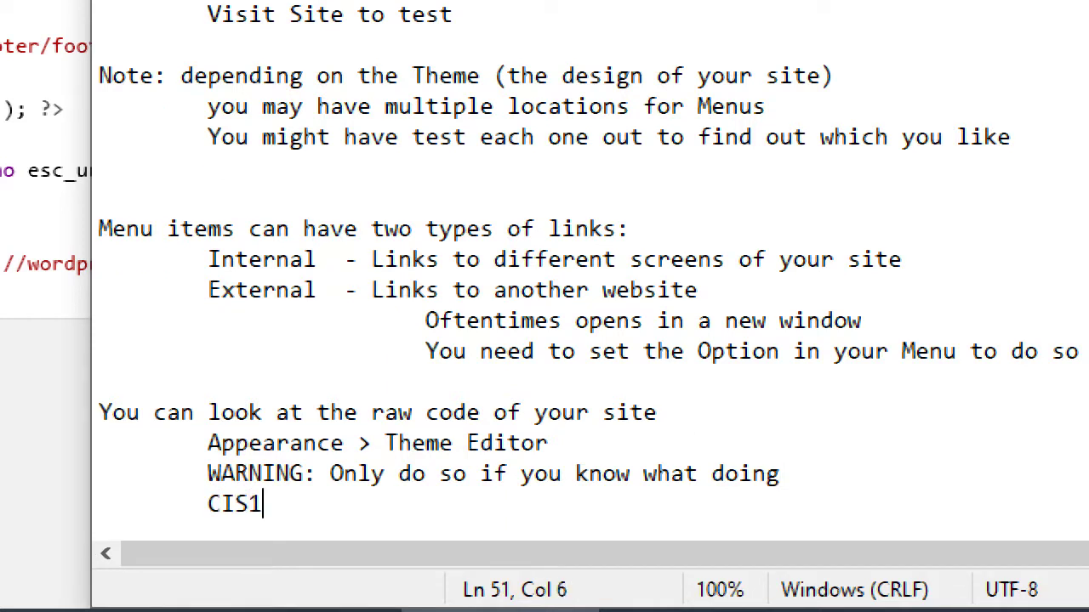
{"action": "type", "text": "52  -  HTML/"}
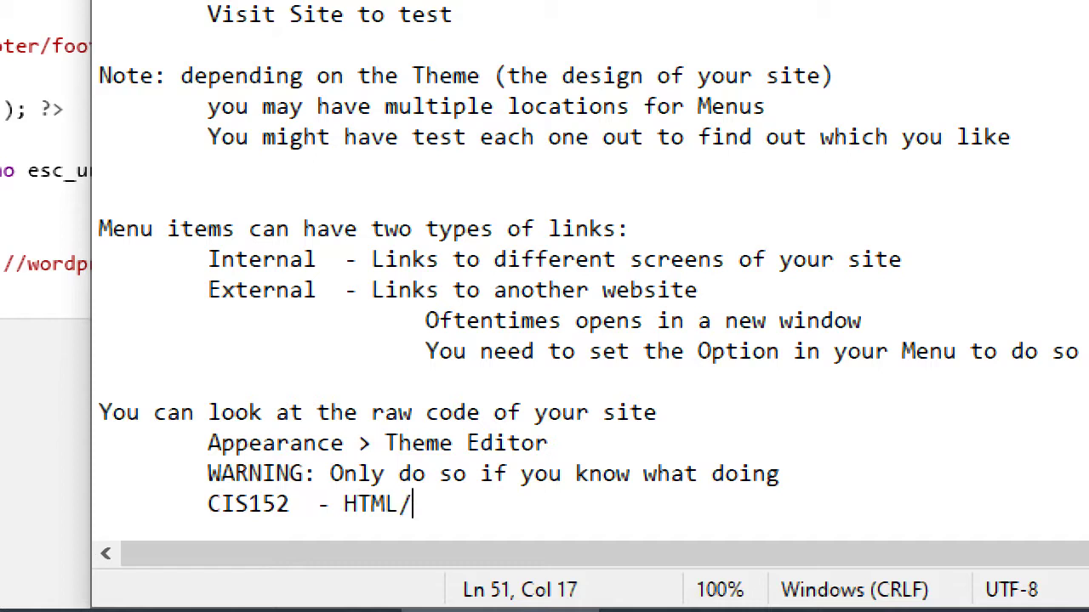
{"action": "type", "text": "c"}
{"action": "key", "text": "BackSpace"}
{"action": "type", "text": "CSS"}
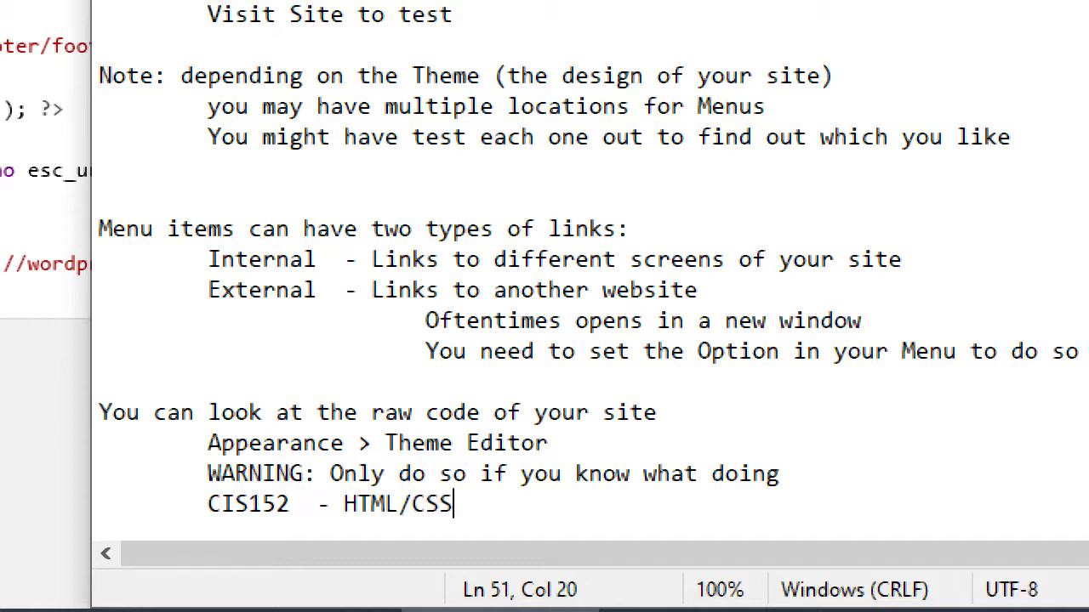
{"action": "key", "text": "Return"}
{"action": "key", "text": "Tab"}
{"action": "type", "text": "CIS165  - "}
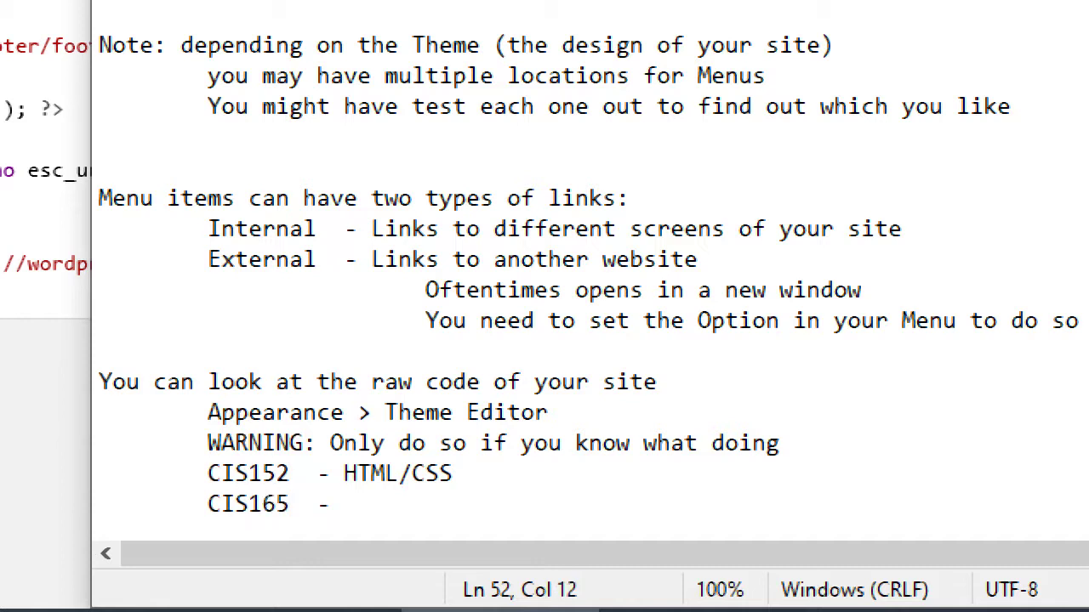
{"action": "type", "text": "java"}
{"action": "key", "text": "BackSpace"}
{"action": "key", "text": "BackSpace"}
{"action": "key", "text": "BackSpace"}
{"action": "key", "text": "BackSpace"}
{"action": "type", "text": "Javas"}
{"action": "key", "text": "BackSpace"}
{"action": "type", "text": "Script"}
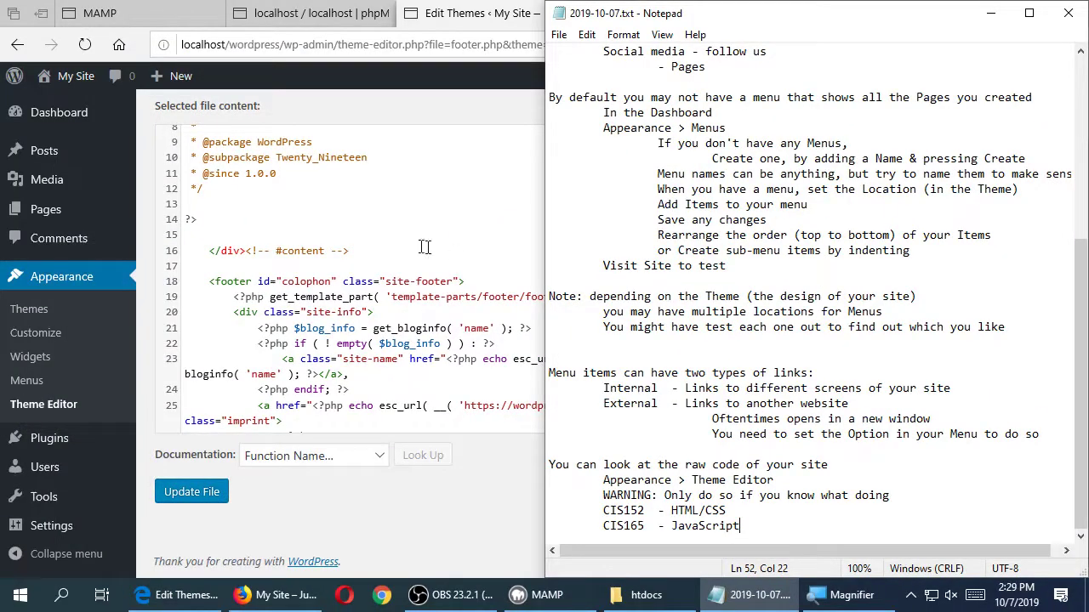
- Glance over the site-name markup in the Theme Editor, then return to Firefox's Week 7 course modules page
{"action": "left_click", "coordinate": [330, 259]}
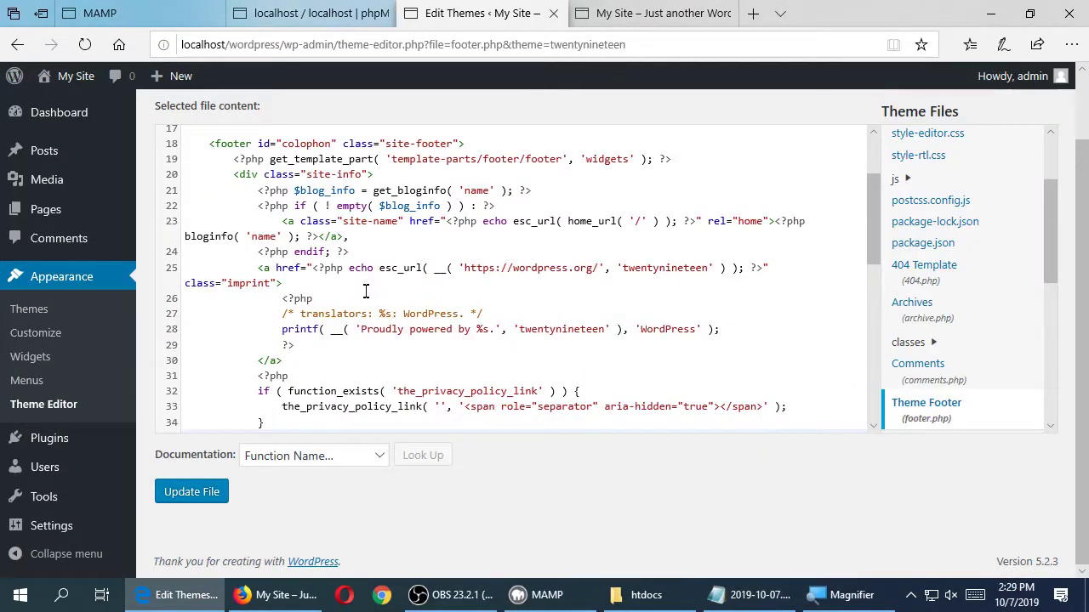
{"action": "left_click_drag", "start_coordinate": [314, 221], "coordinate": [411, 223]}
{"action": "left_click", "coordinate": [536, 221]}
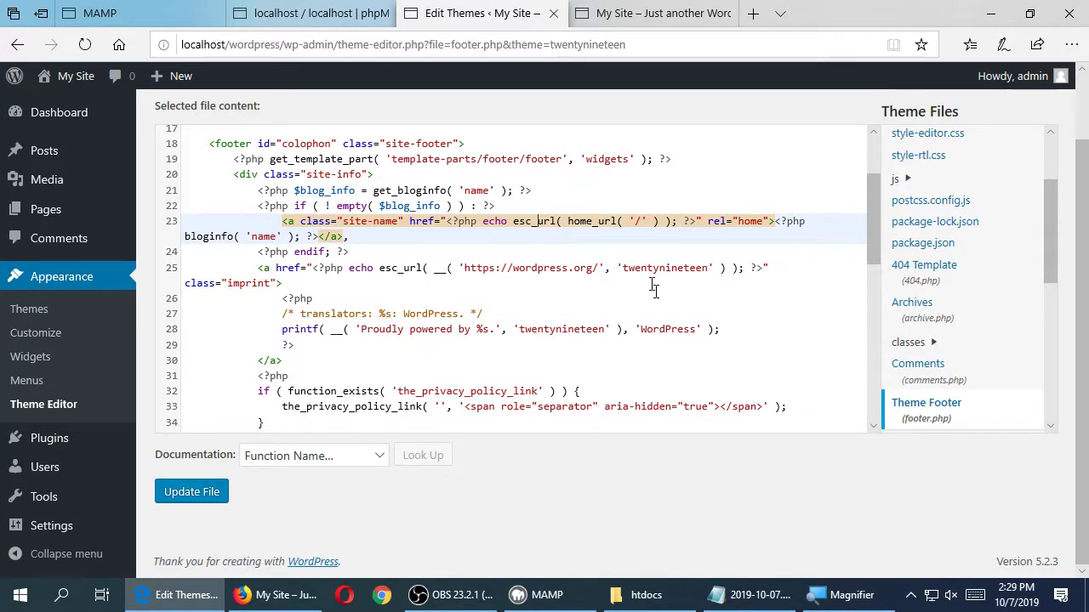
{"action": "left_click", "coordinate": [770, 382]}
{"action": "left_click_drag", "start_coordinate": [868, 241], "coordinate": [868, 168]}
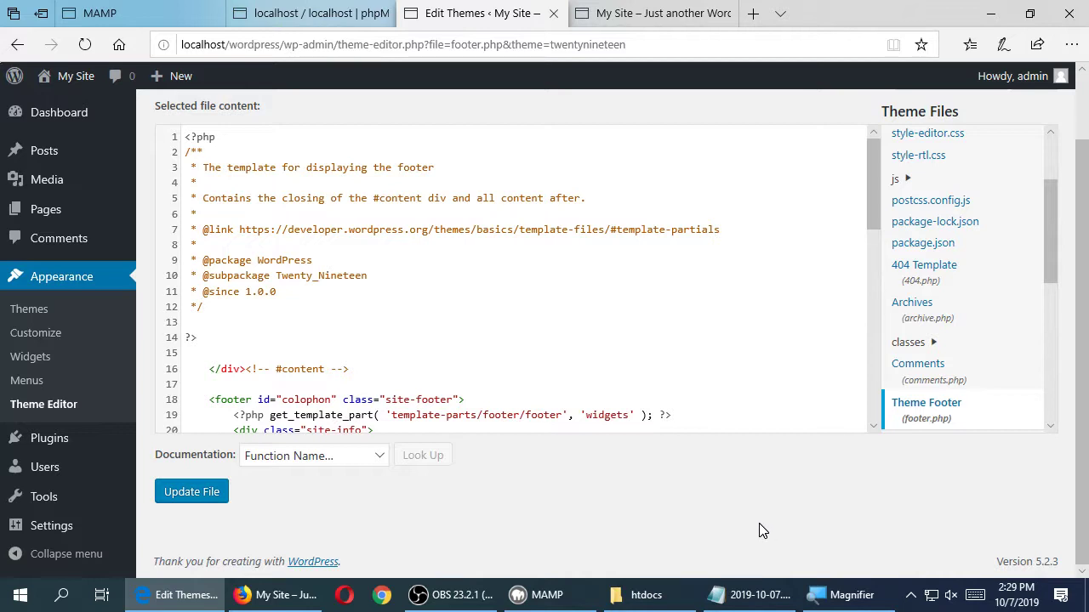
{"action": "left_click", "coordinate": [313, 603]}
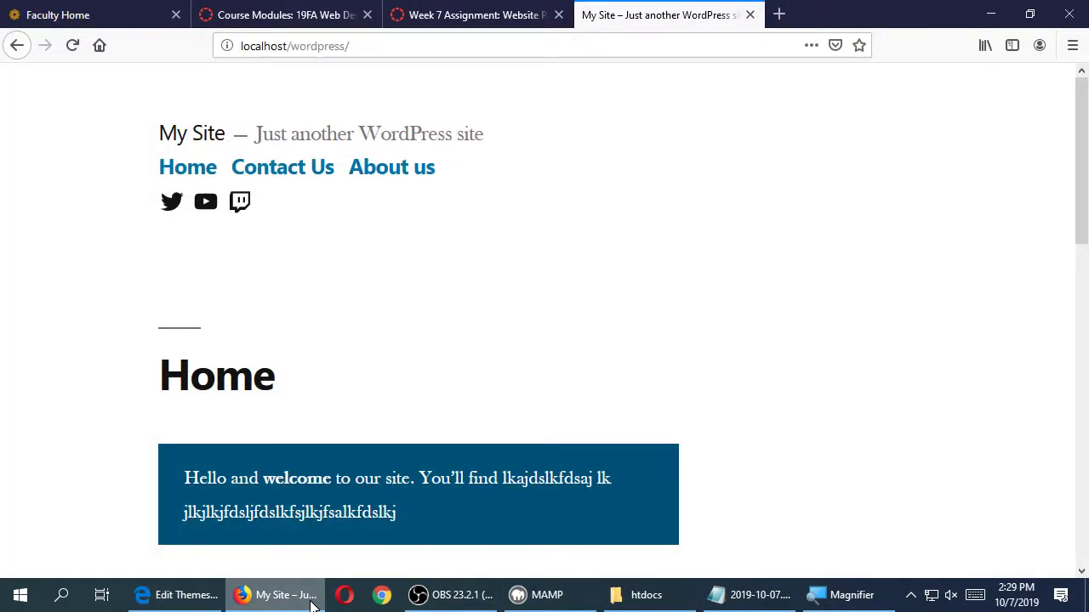
{"action": "left_click", "coordinate": [277, 13]}
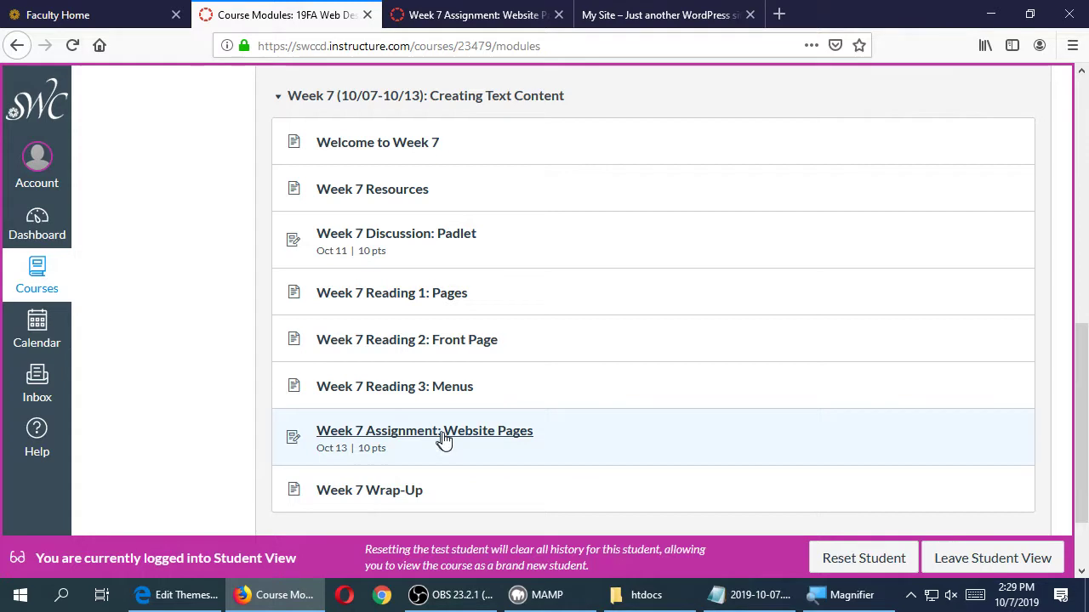
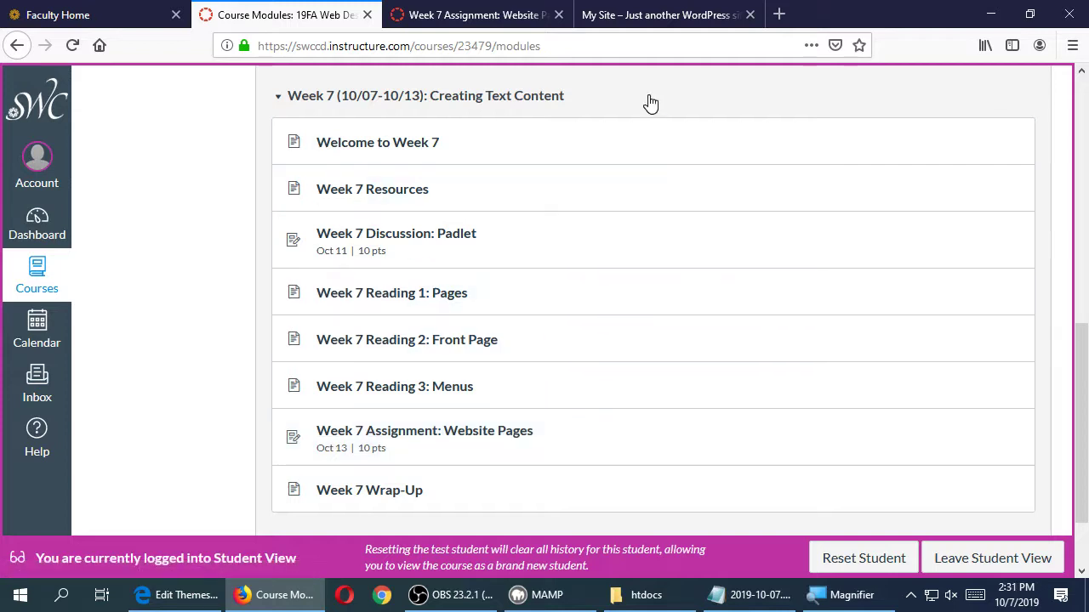
- Switch from Canvas to the WordPress Theme Editor showing Twenty Nineteen's footer.php
{"action": "left_click", "coordinate": [203, 598]}
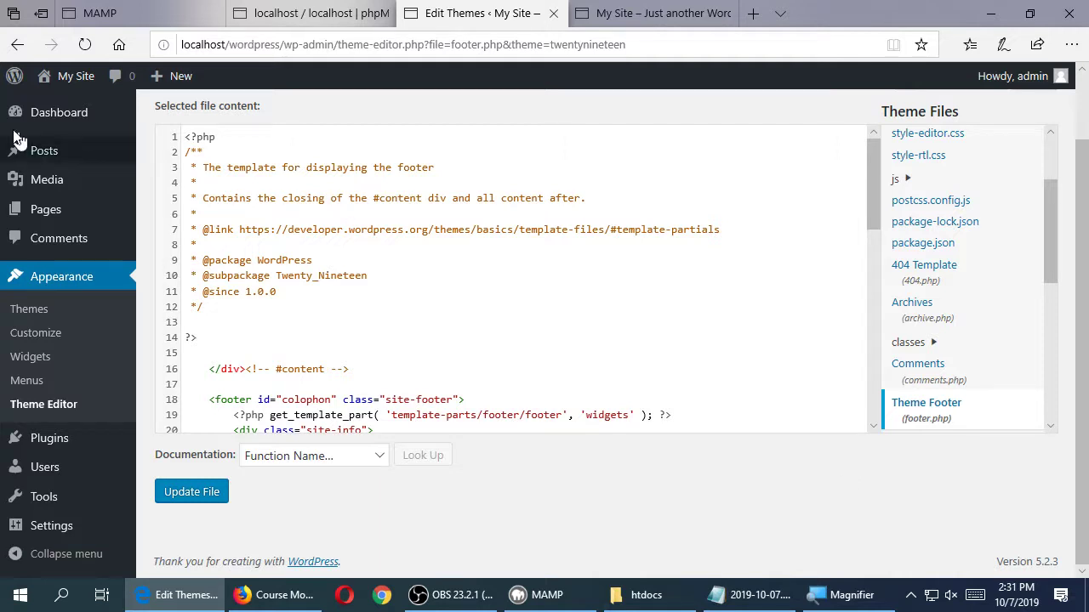
- Go to the Dashboard and open the live Home page, scrolling past its menu and social icons
{"action": "left_click", "coordinate": [33, 109]}
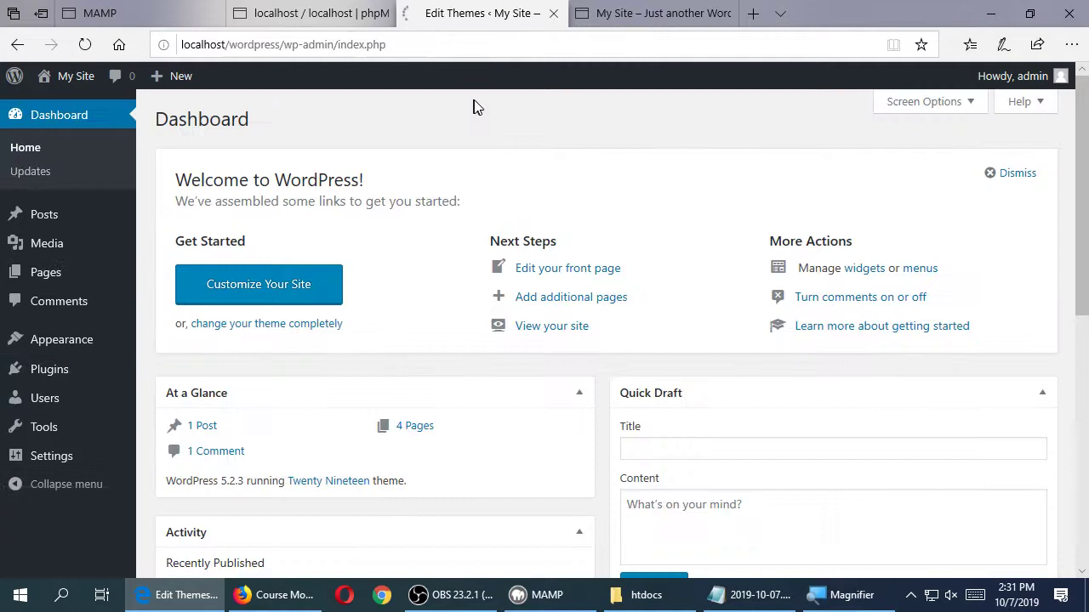
{"action": "left_click", "coordinate": [73, 78]}
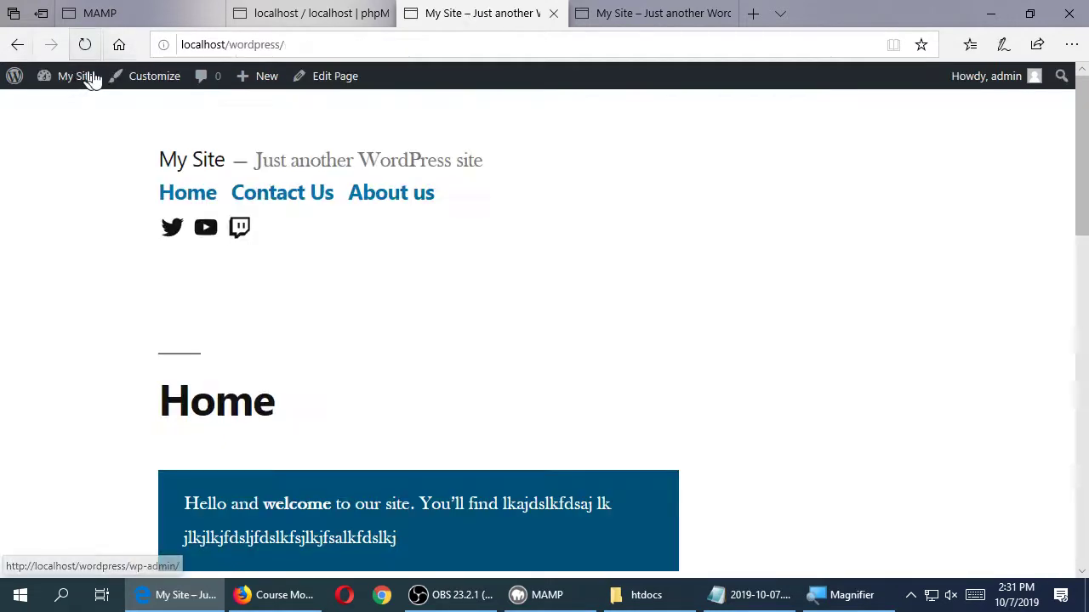
{"action": "scroll", "coordinate": [532, 272], "scroll_direction": "down", "scroll_amount": 3}
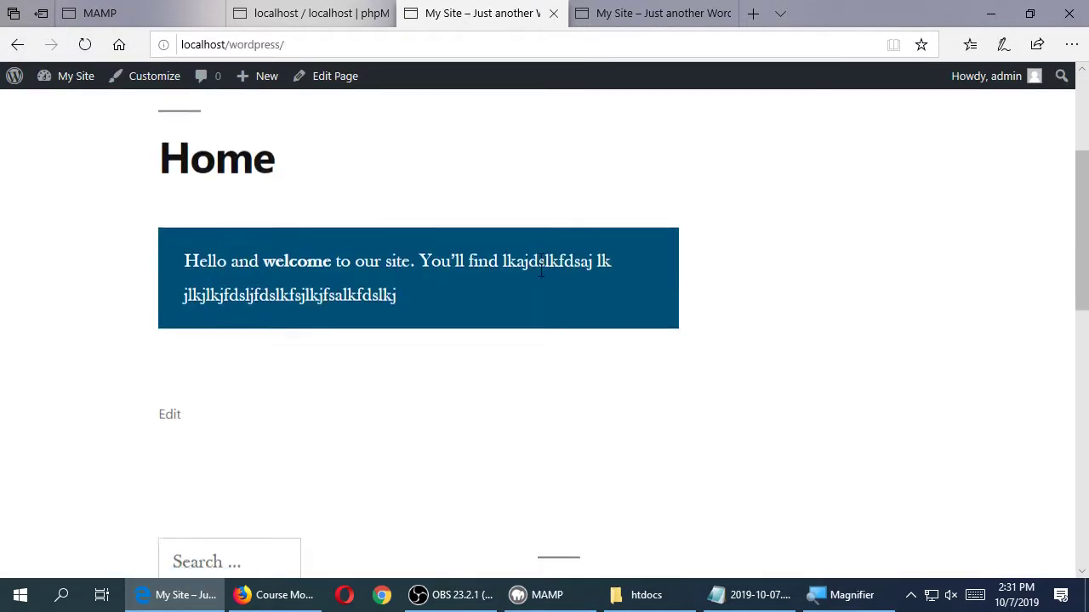
{"action": "scroll", "coordinate": [540, 277], "scroll_direction": "down", "scroll_amount": 4}
{"action": "scroll", "coordinate": [542, 277], "scroll_direction": "up", "scroll_amount": 4}
- Highlight the blue welcome paragraph, then bring up the htdocs folder window
{"action": "left_click_drag", "start_coordinate": [265, 272], "coordinate": [496, 317]}
{"action": "left_click", "coordinate": [487, 320]}
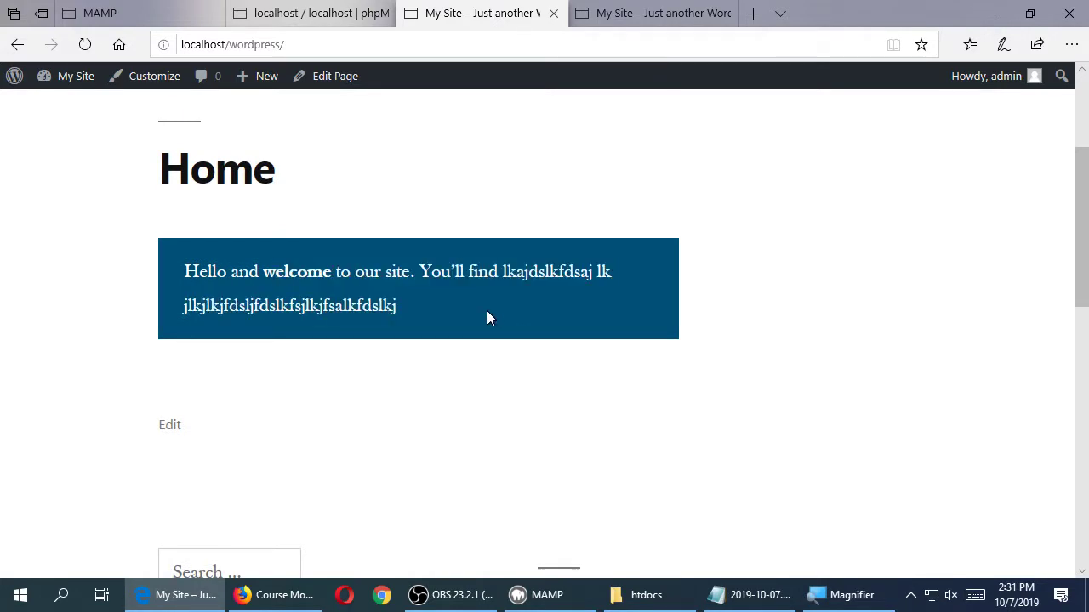
{"action": "scroll", "coordinate": [481, 315], "scroll_direction": "up", "scroll_amount": 3}
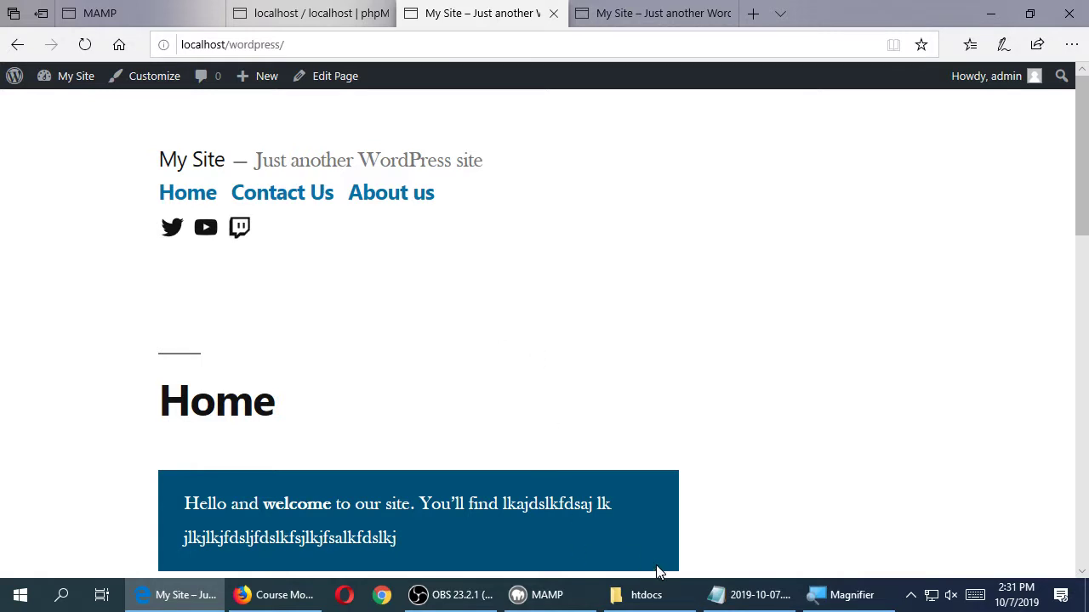
{"action": "left_click", "coordinate": [655, 595]}
- Select the wordpress folder in C:\MAMP\htdocs, then return to the Week 7 course modules
{"action": "left_click_drag", "start_coordinate": [518, 228], "coordinate": [732, 468]}
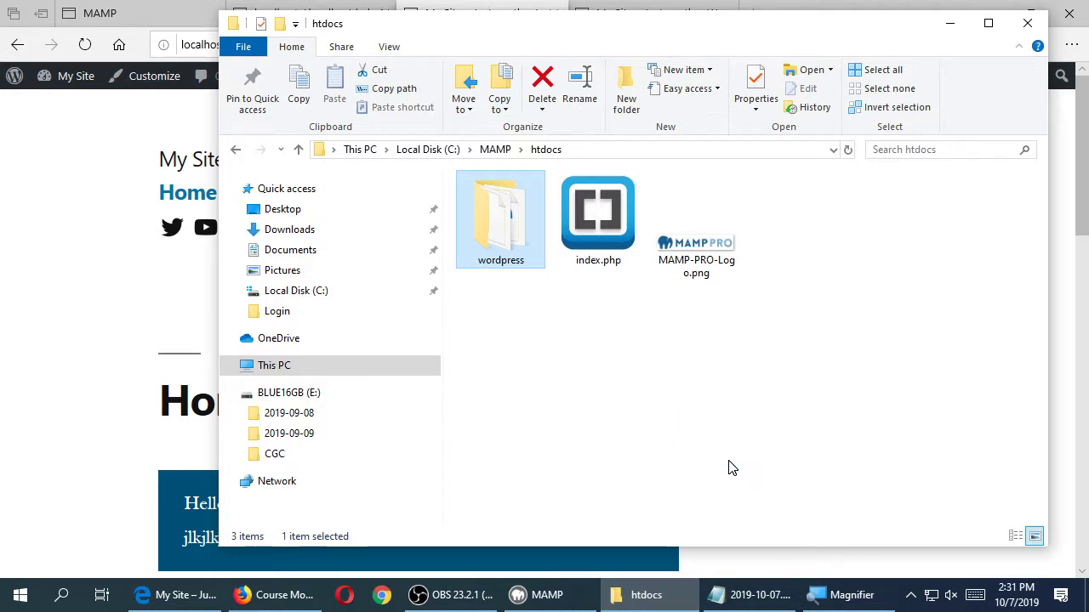
{"action": "left_click", "coordinate": [277, 595]}
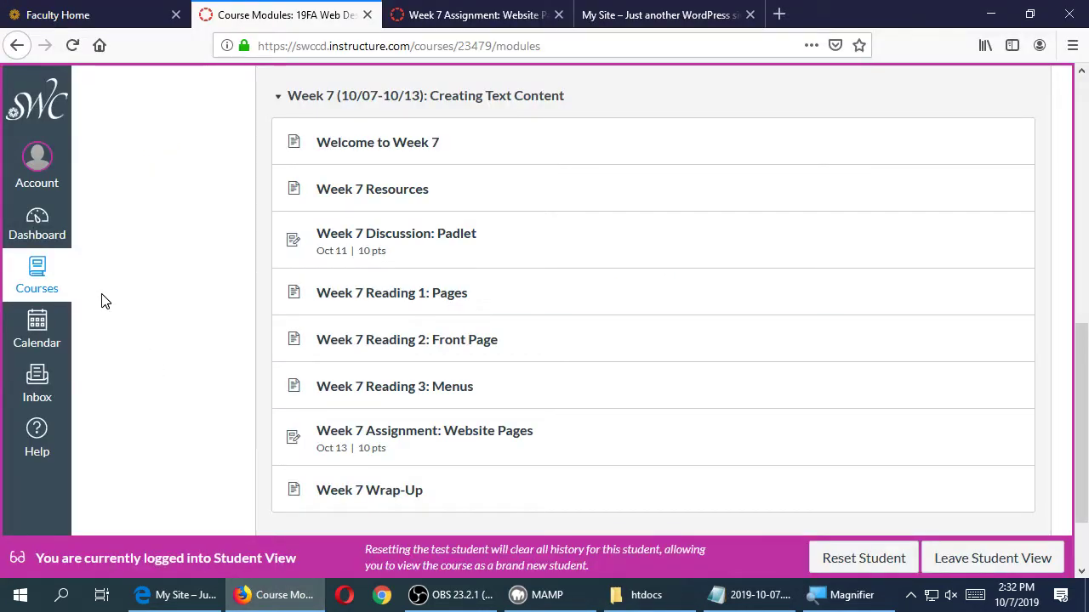